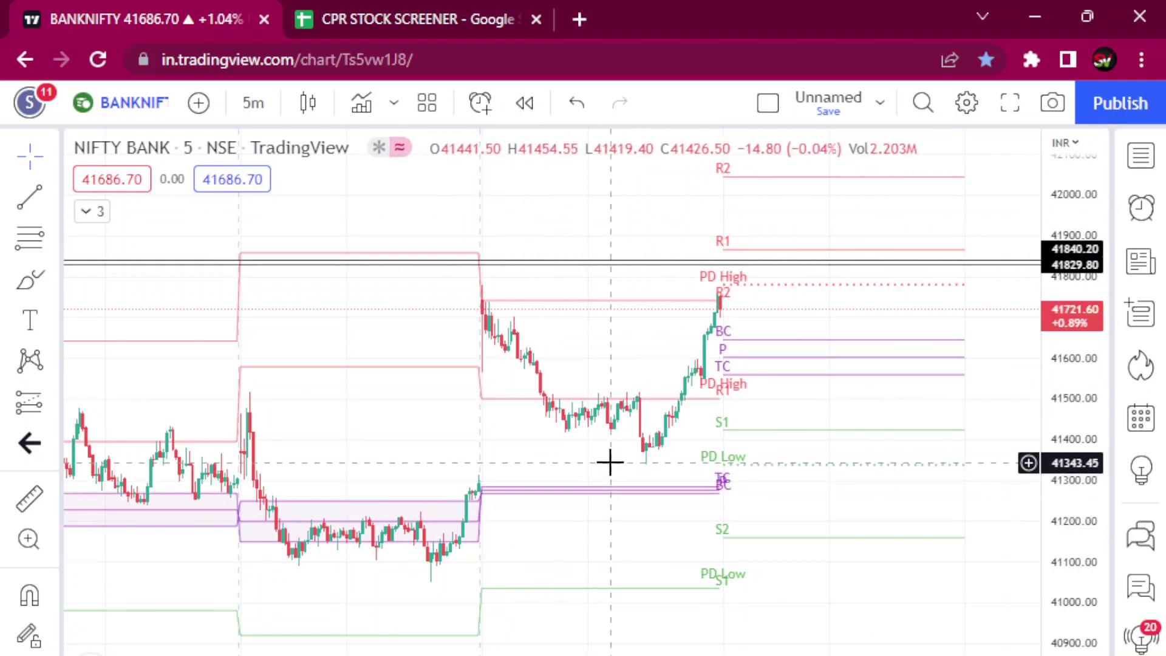
left_click_drag(552, 460, 398, 460)
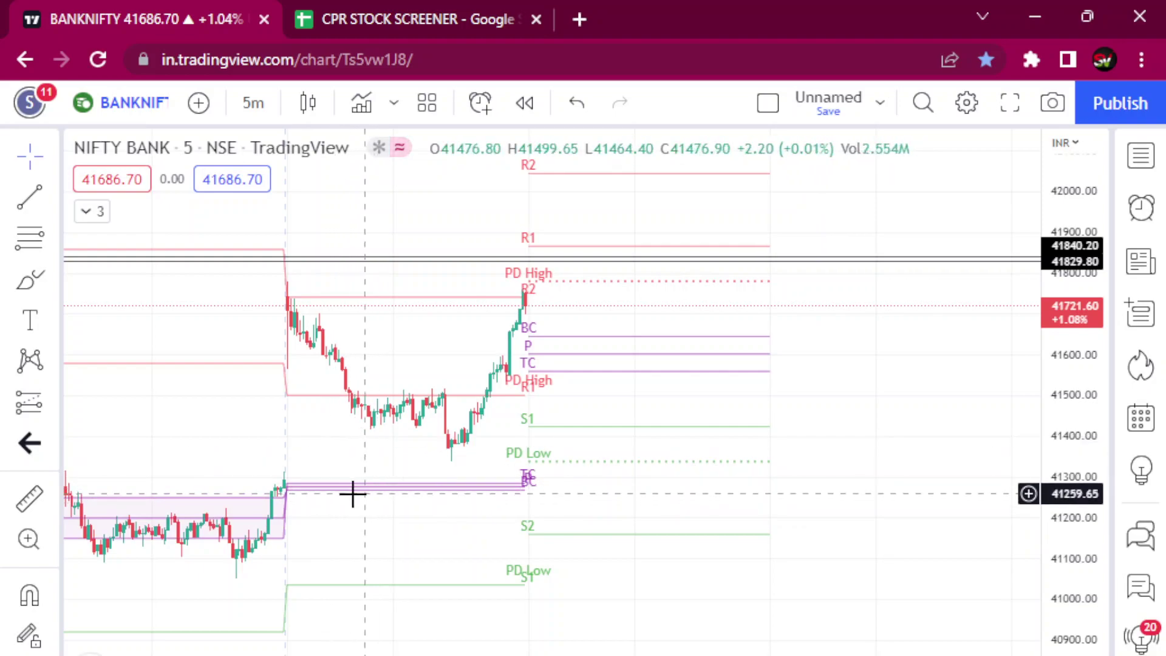
left_click_drag(349, 457, 533, 433)
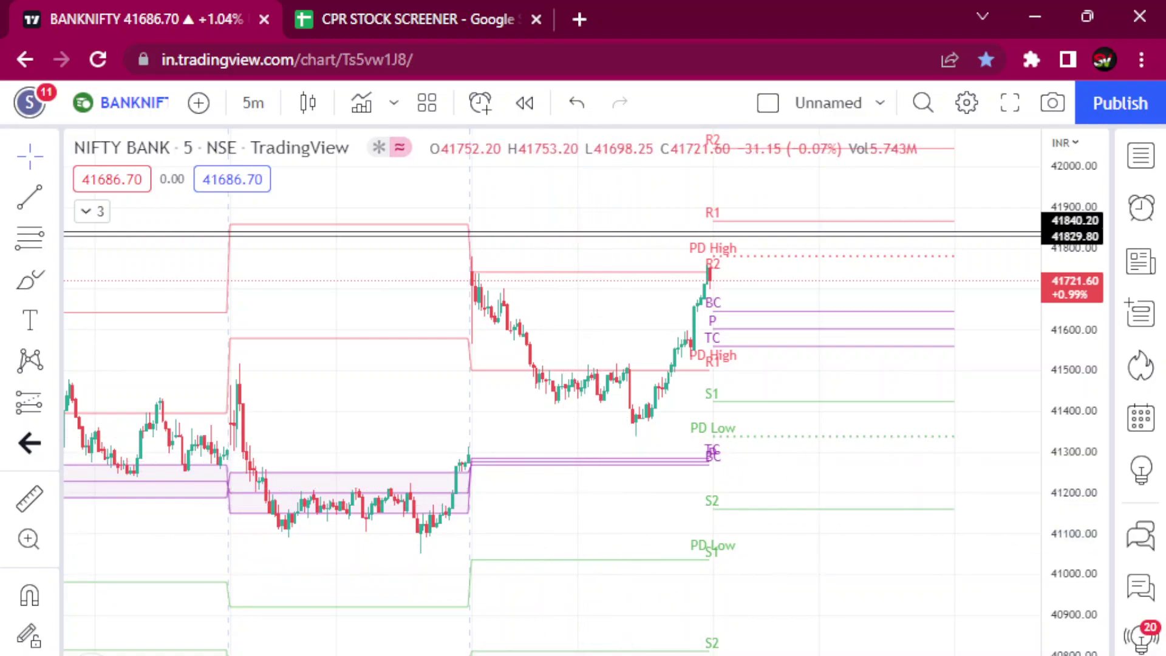
mouse_move(796, 655)
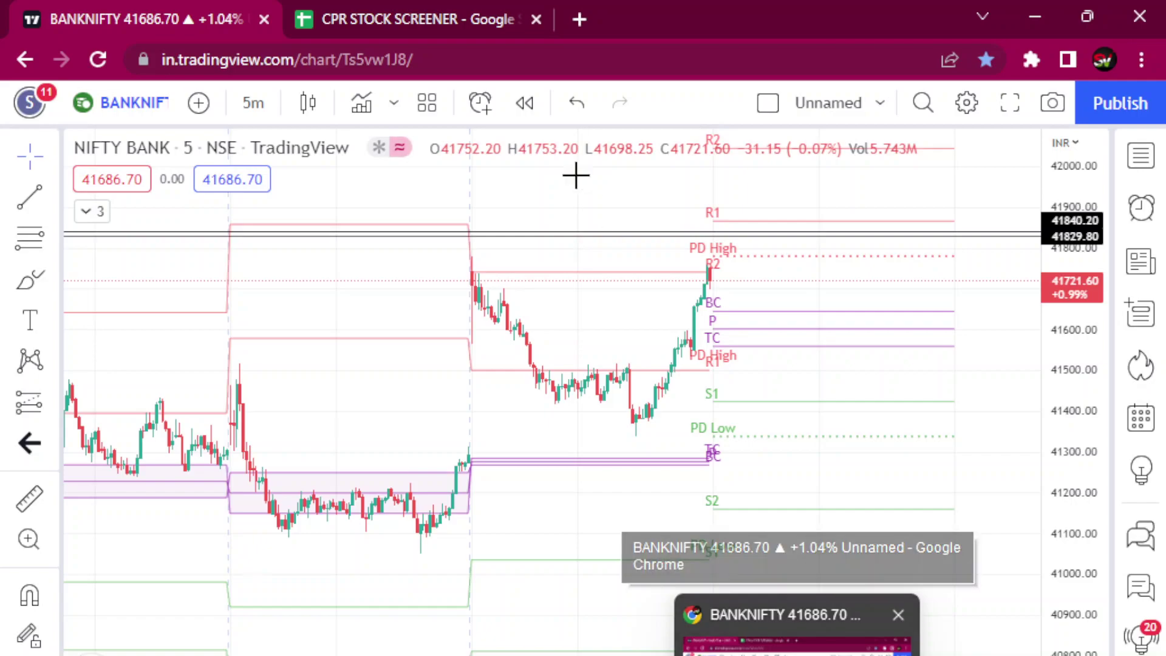
Switch to the CPR STOCK SCREENER spreadsheet in Google Sheets and look over its column headers through Signal.
left_click(455, 19)
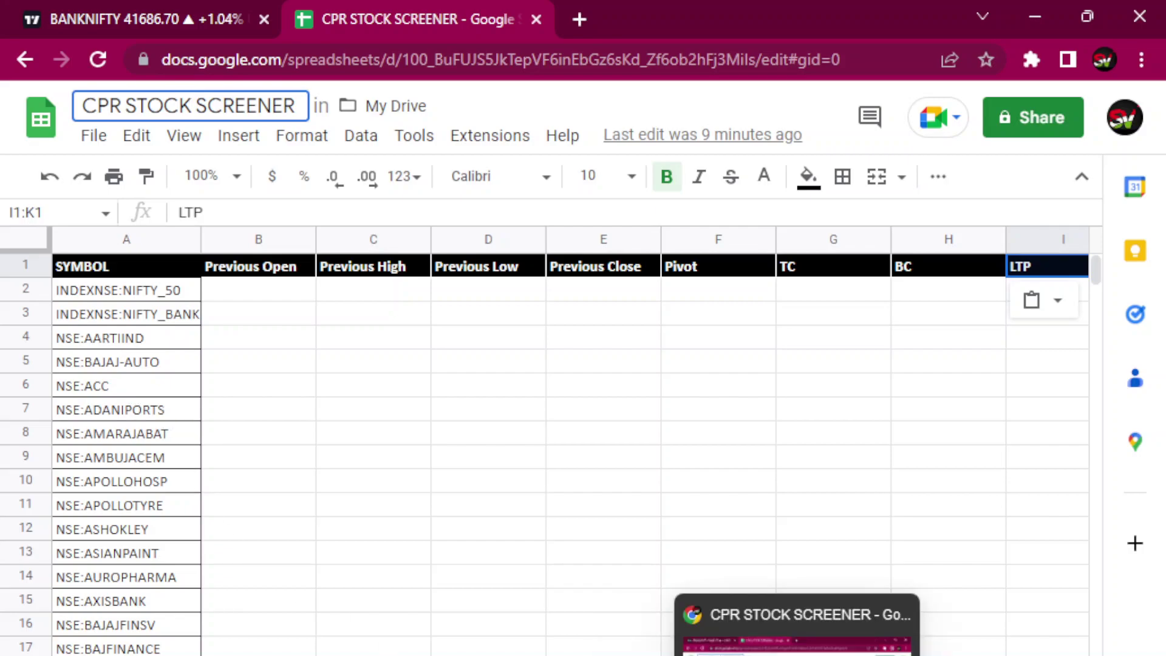
mouse_move(796, 655)
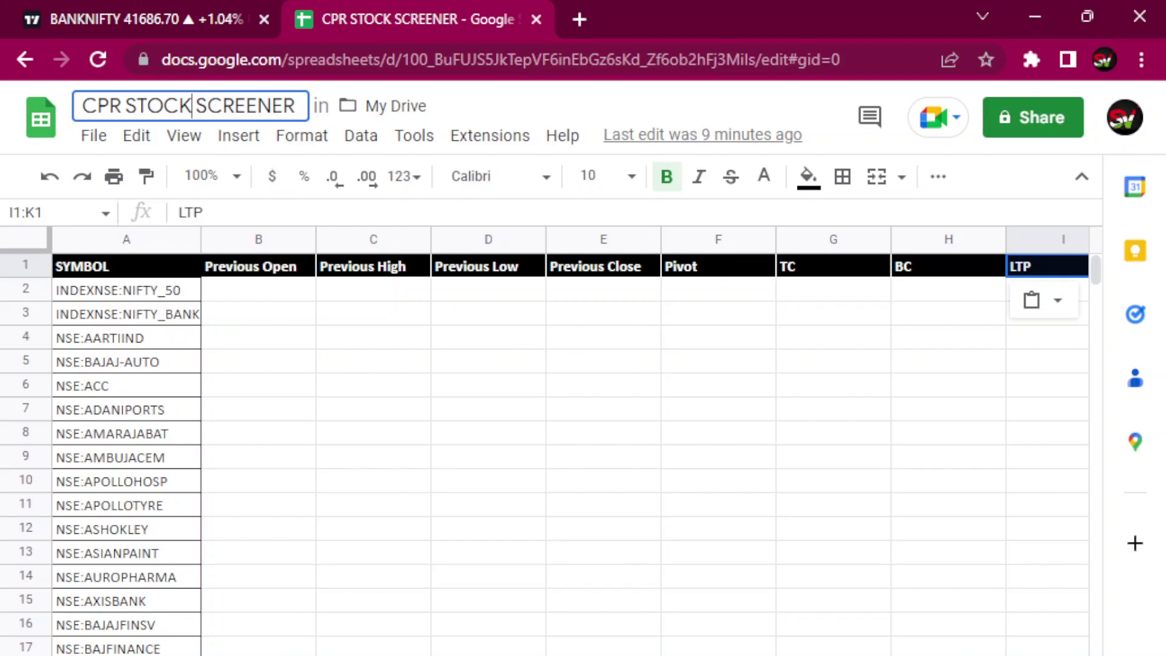
left_click_drag(304, 655, 554, 655)
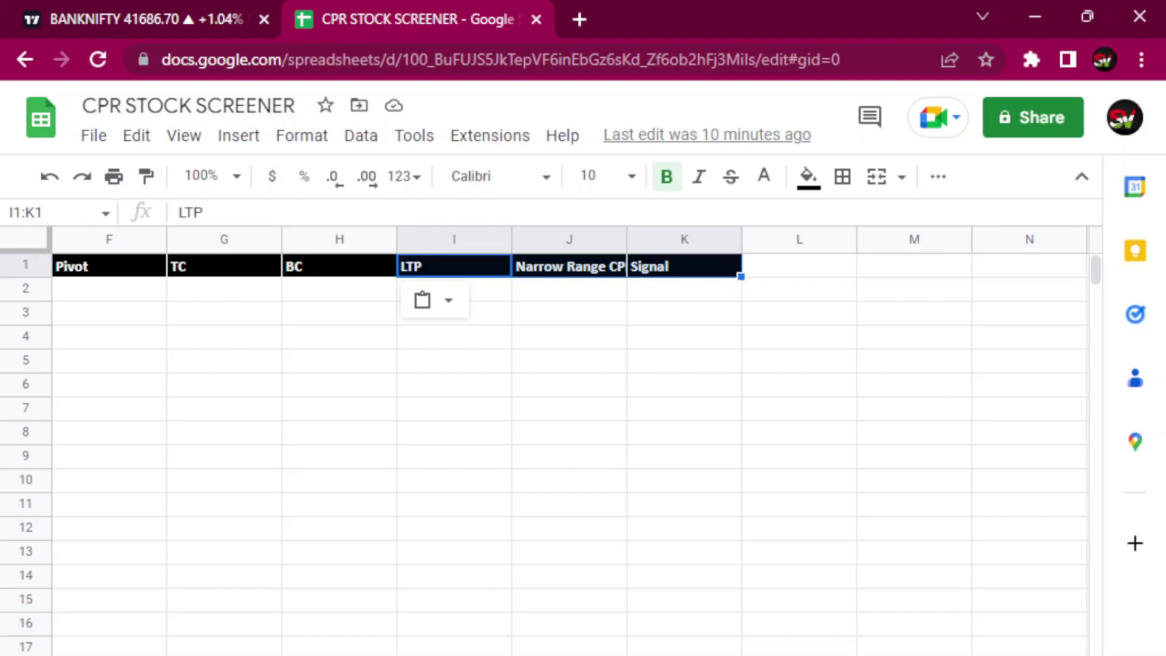
scroll(546, 425, "left", 5)
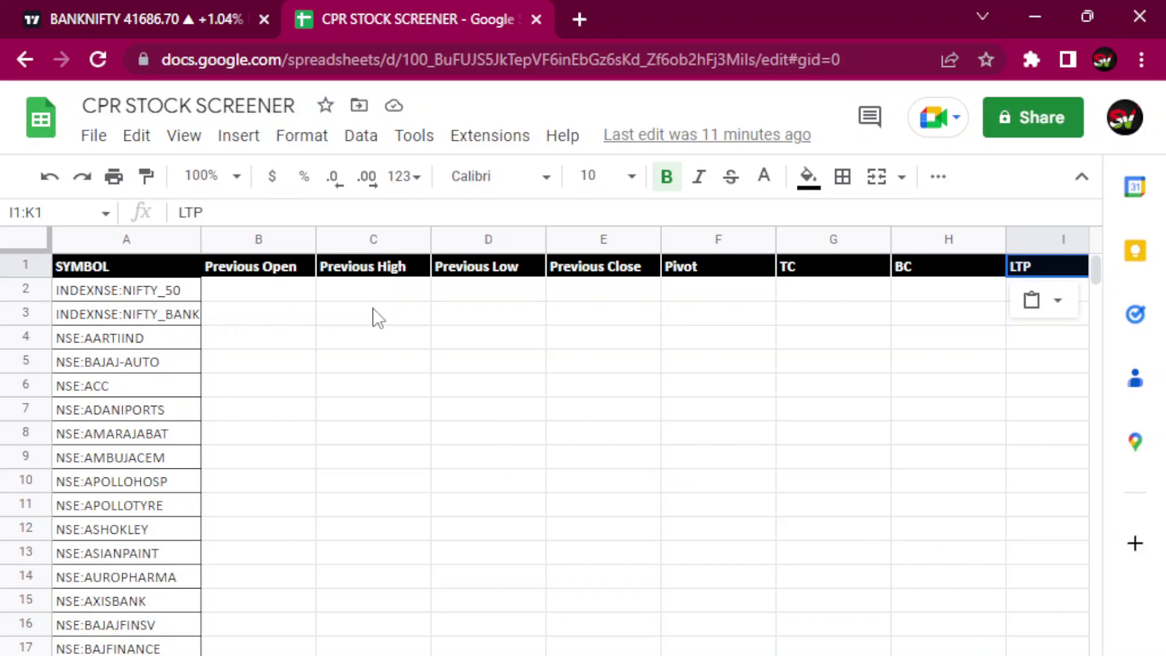
Begin a formula in cell B2 that returns blank when the symbol cell is empty: =IF(A2="","",.
left_click(270, 293)
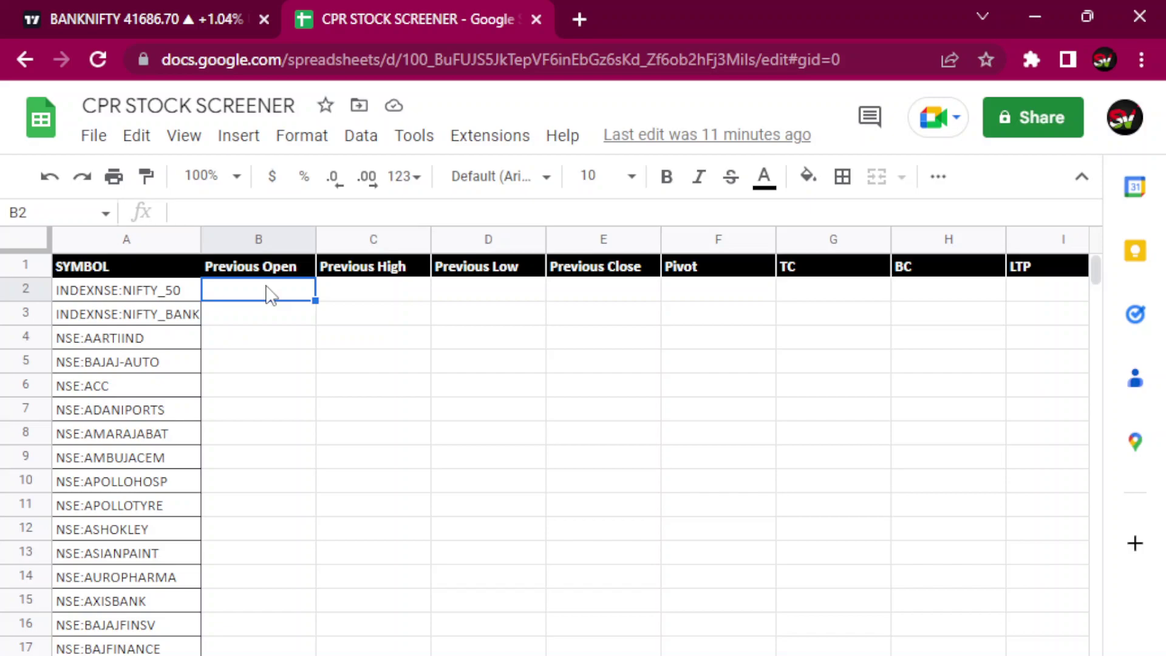
type("=")
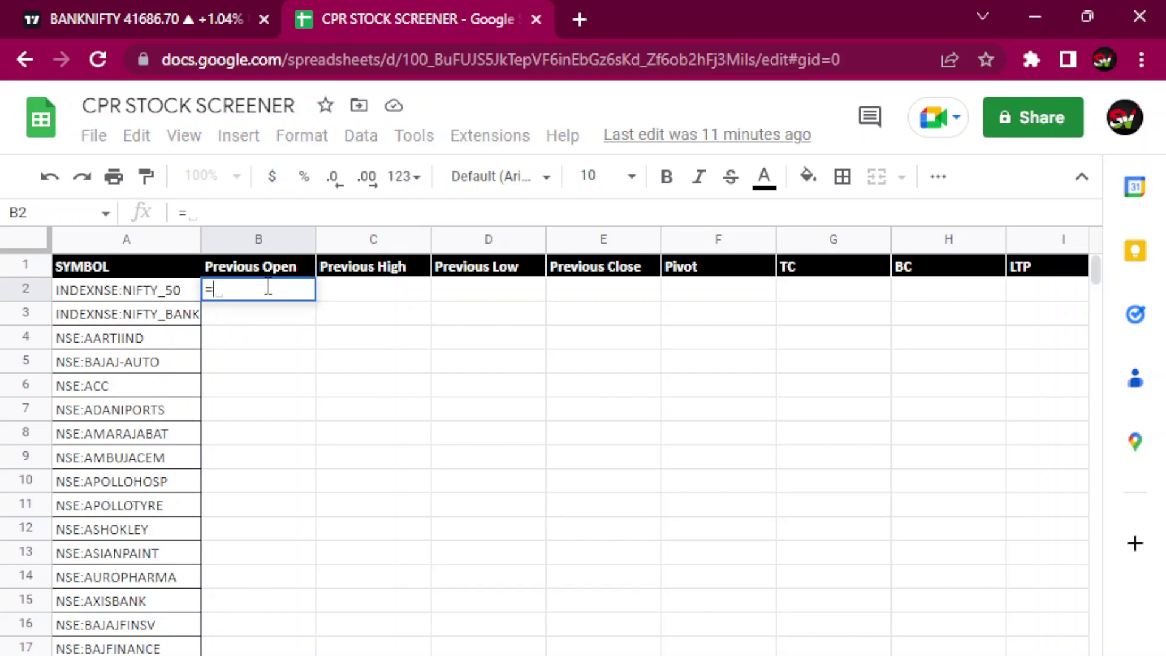
type("IF")
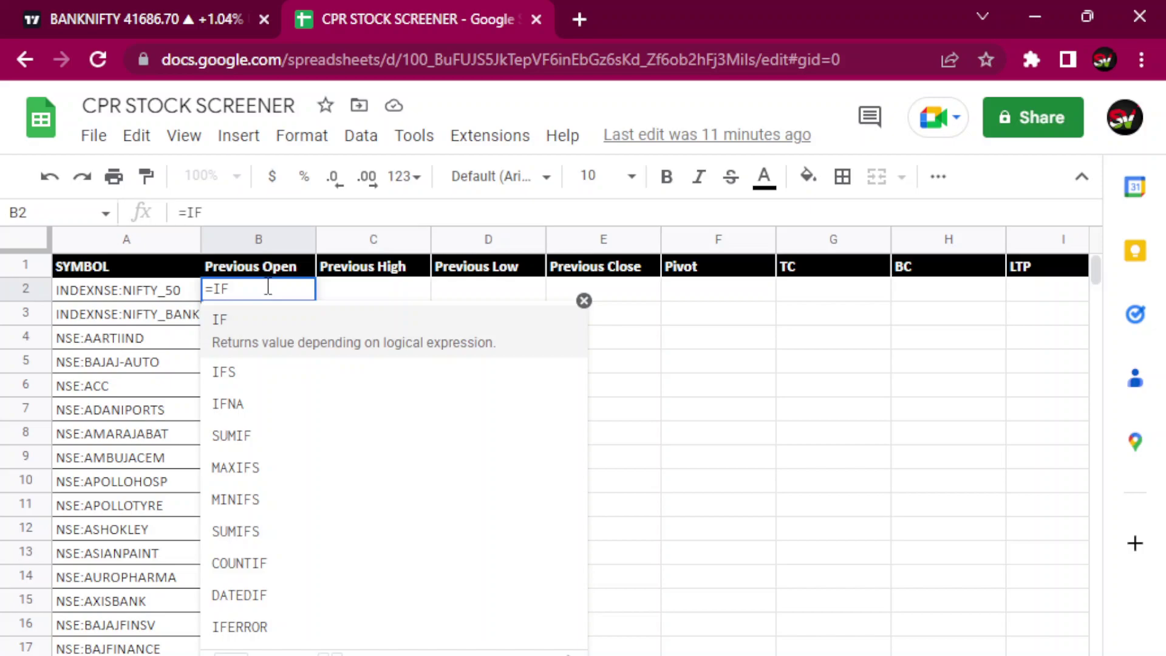
type("(")
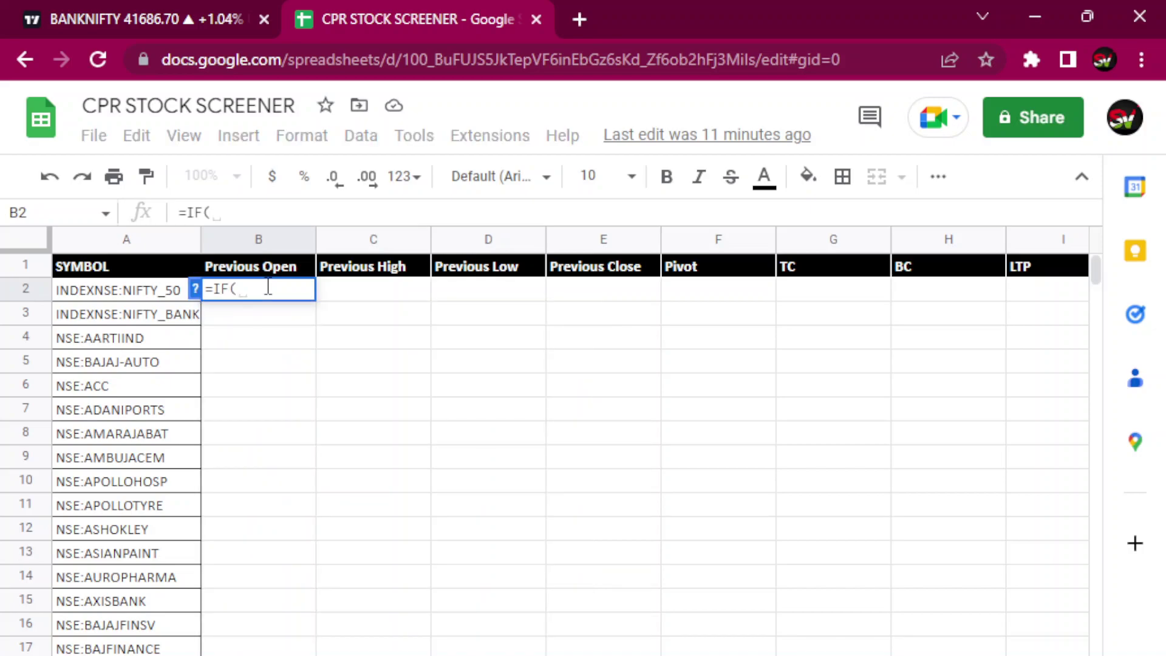
type("A2")
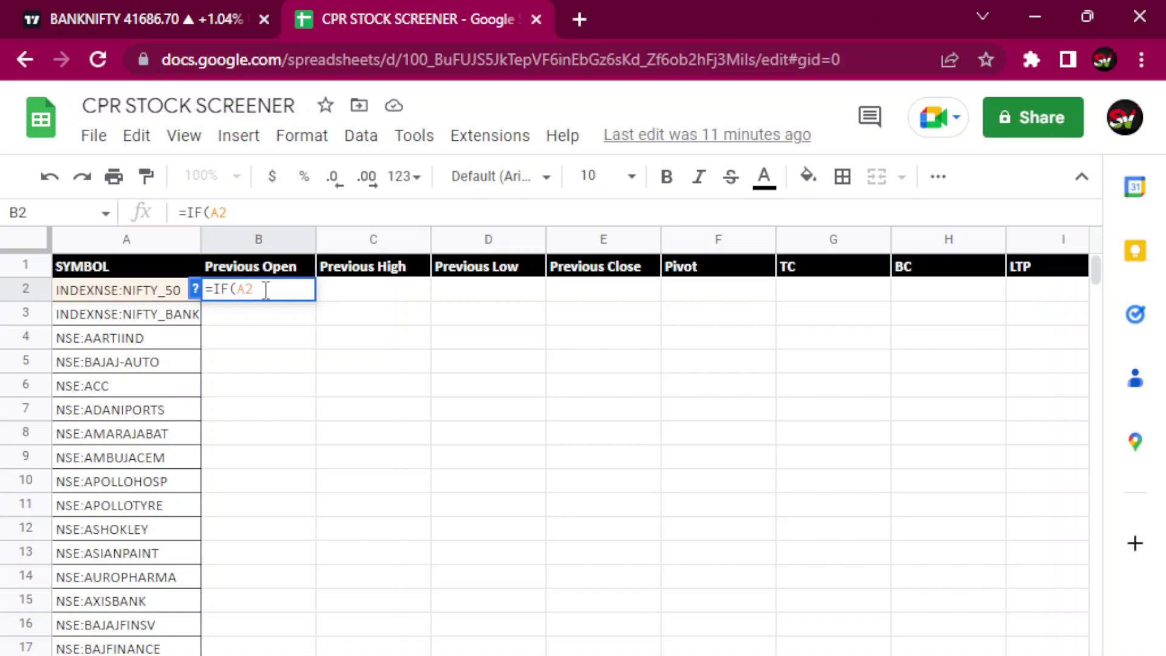
type("=")
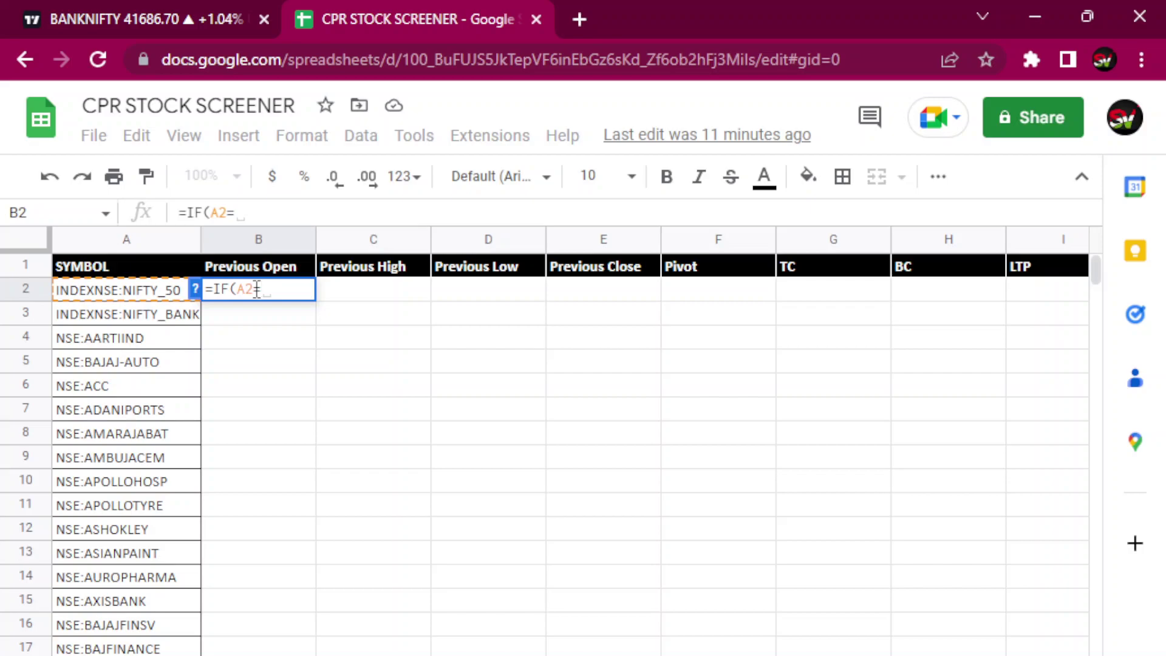
type("\"")
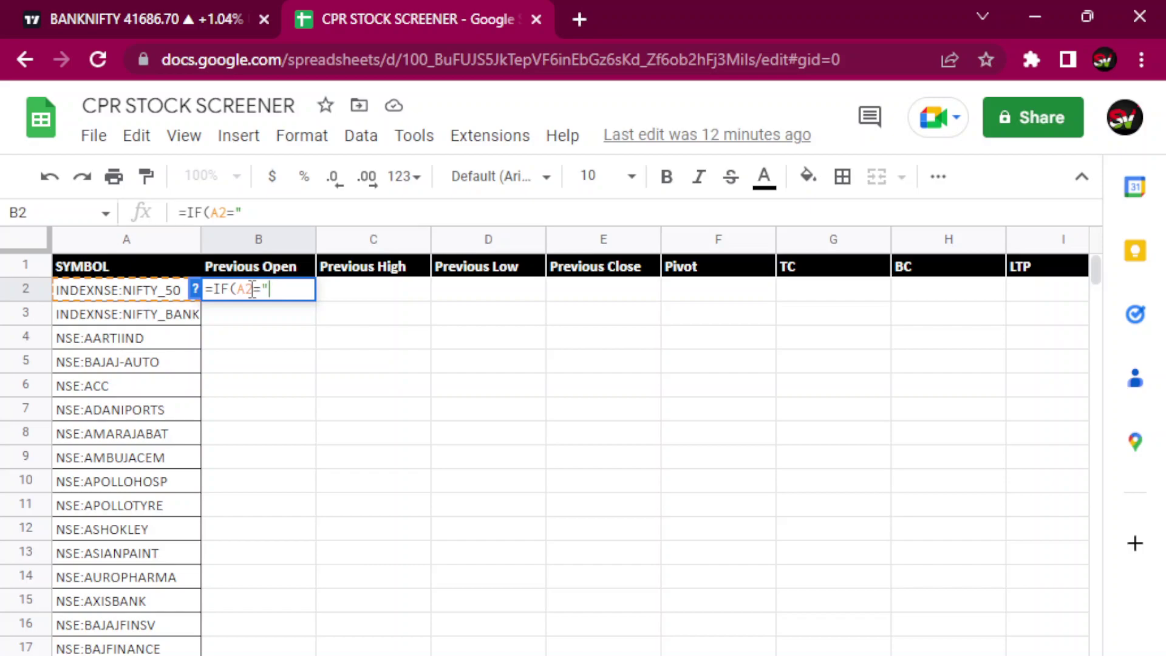
type("\",")
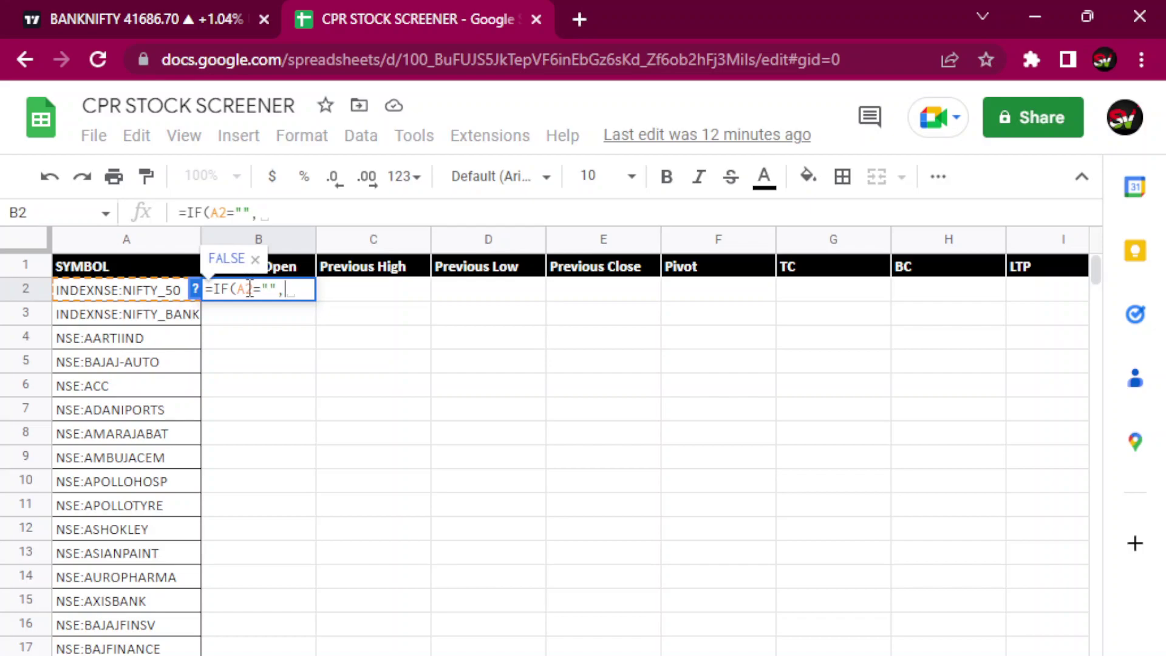
type("\"\"")
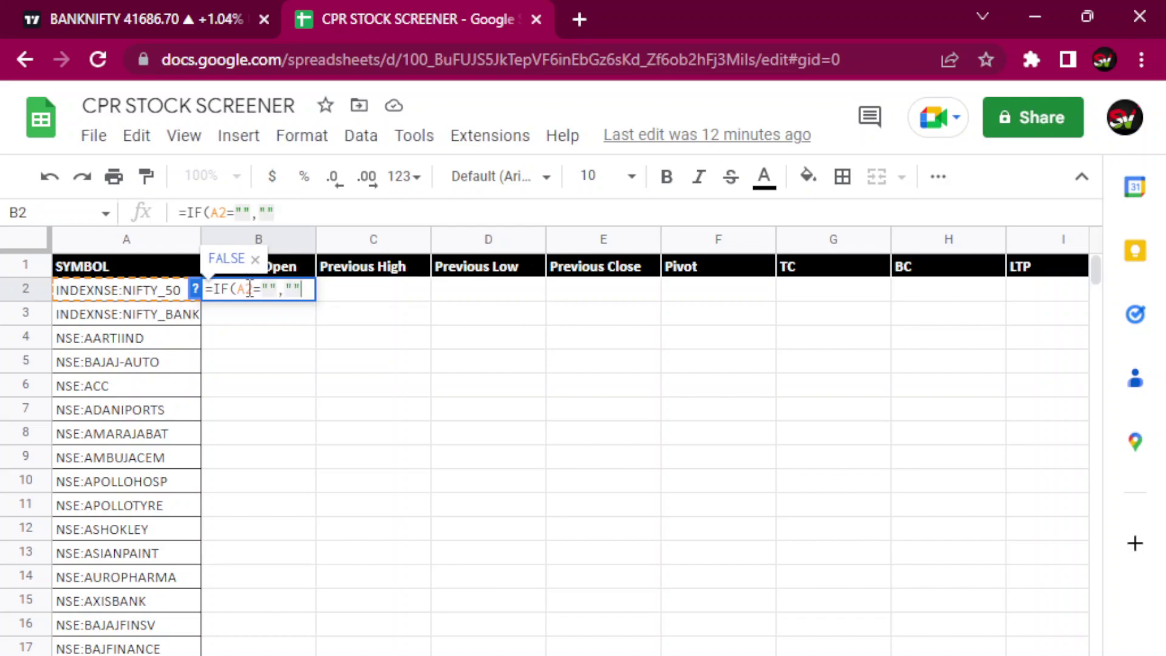
type(", ")
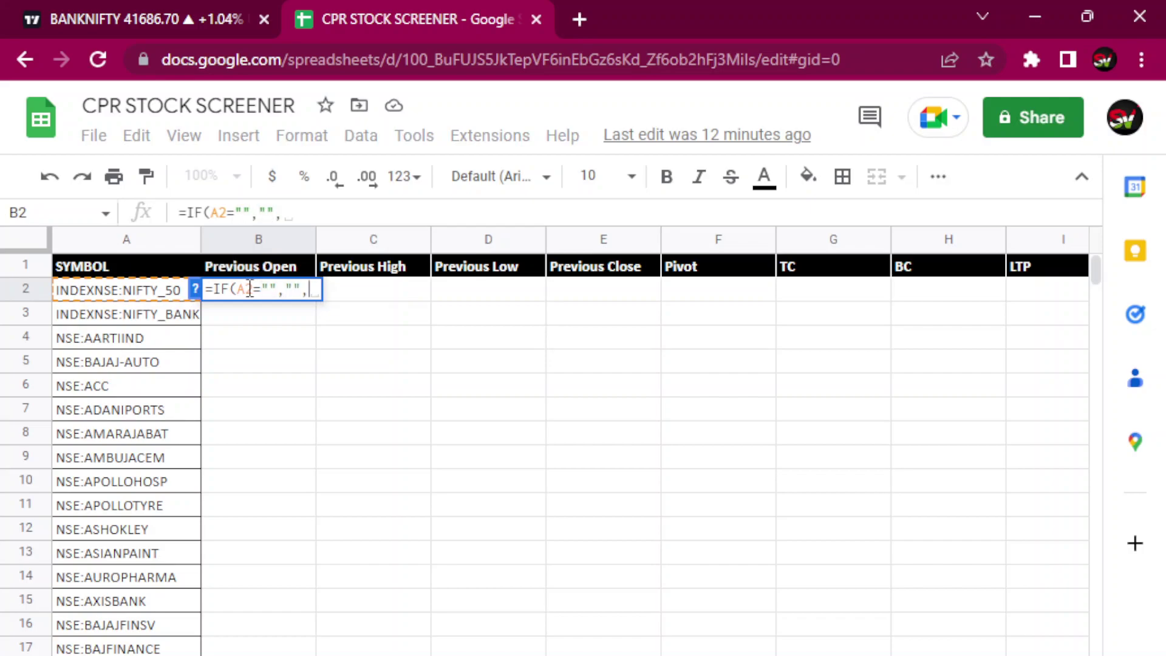
Continue the B2 formula with the opening price lookup for the symbol: INDEX(GOOGLEFINANCE(A2,"OPEN",.
type("IND")
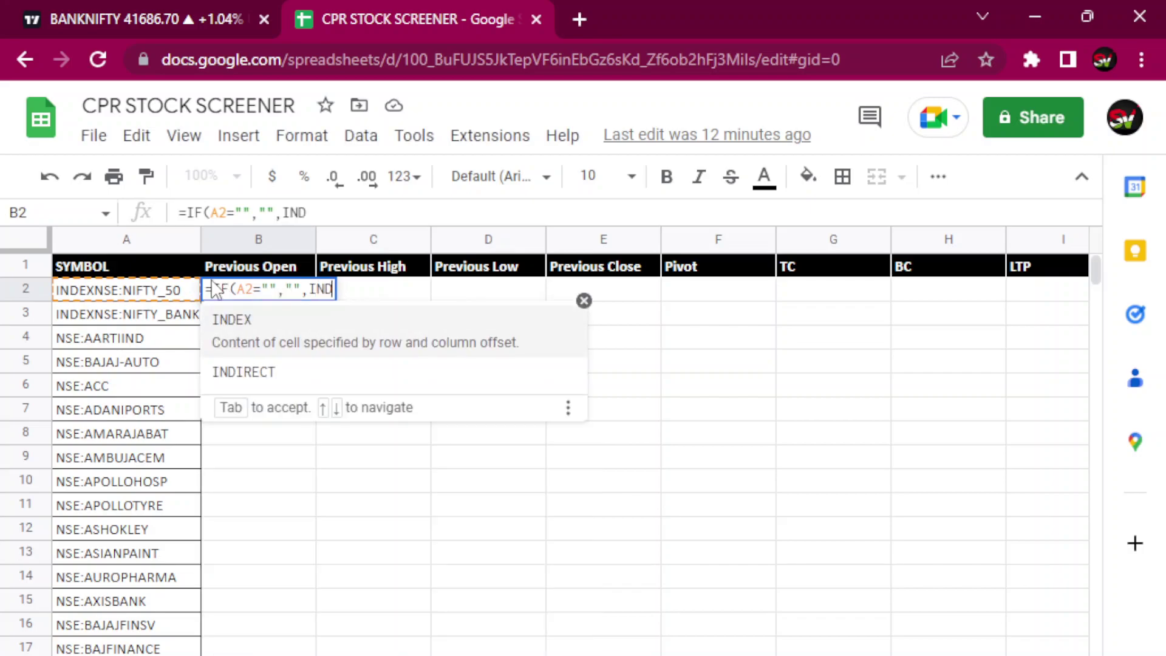
type("EX")
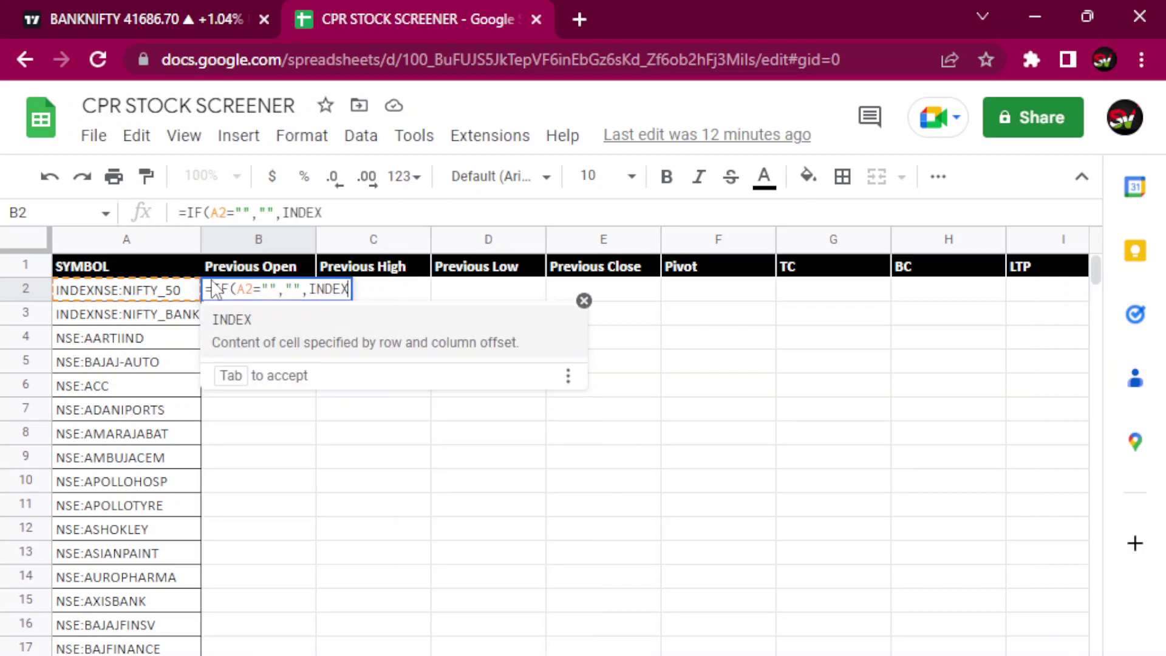
type("(")
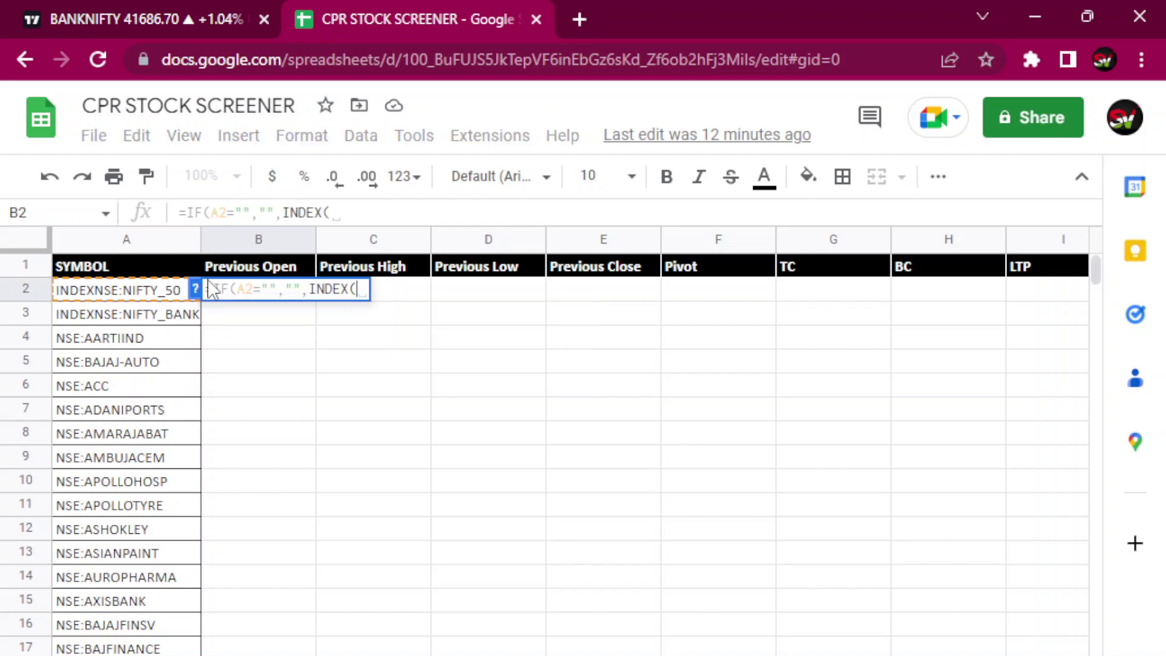
type("G")
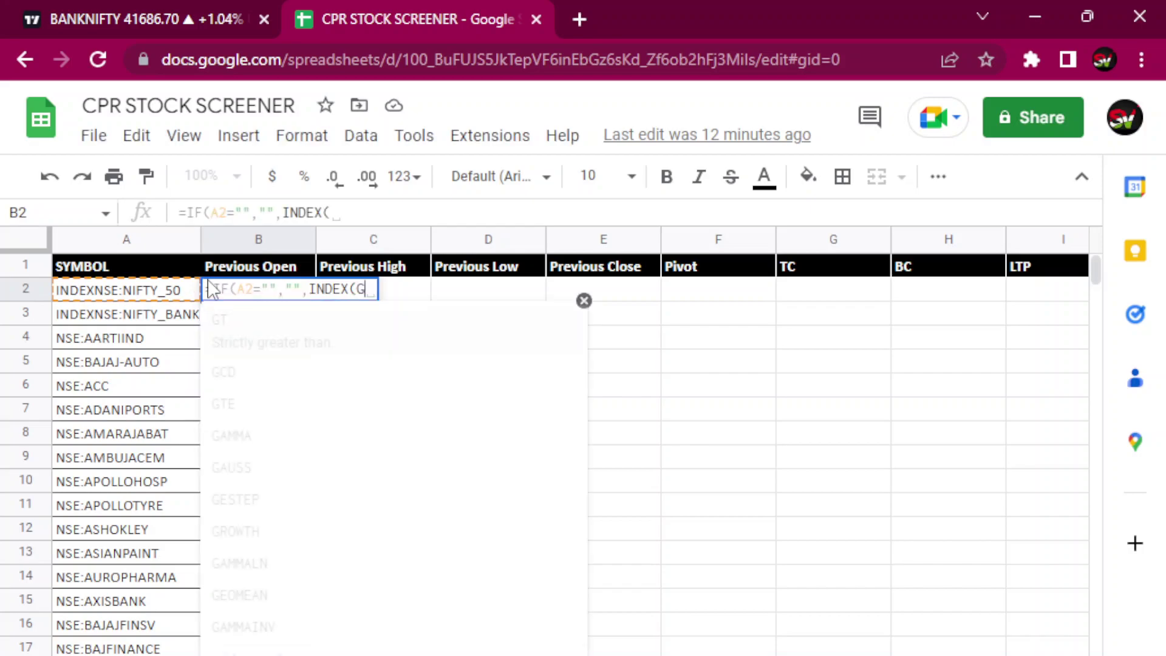
type("OOGL")
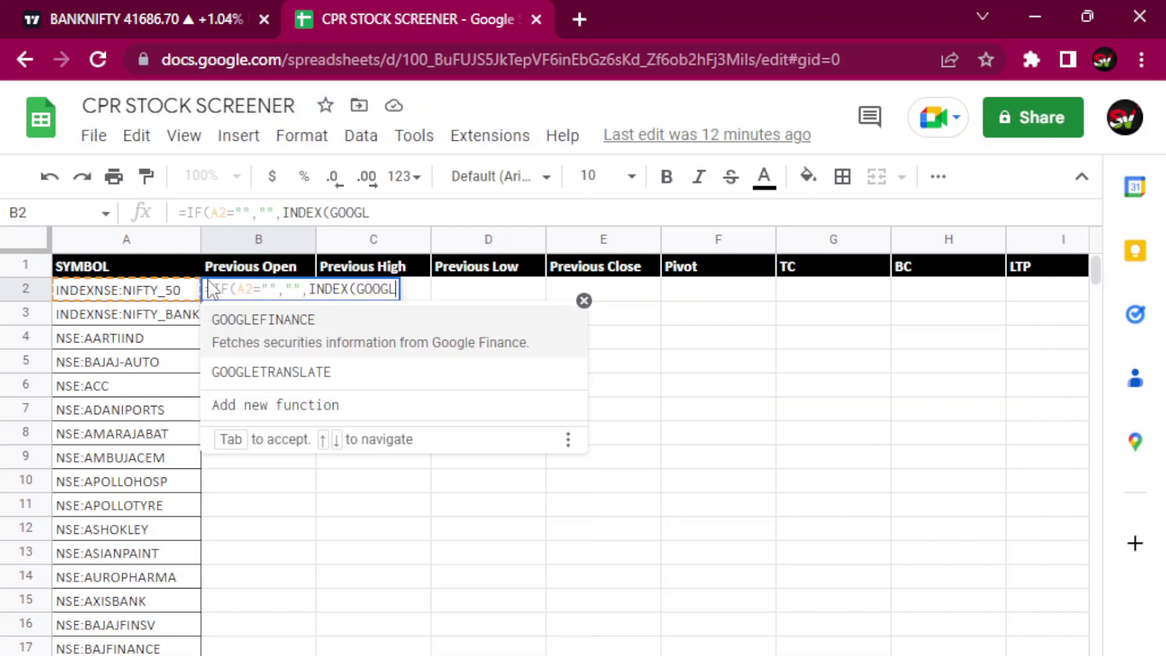
type("EFINA")
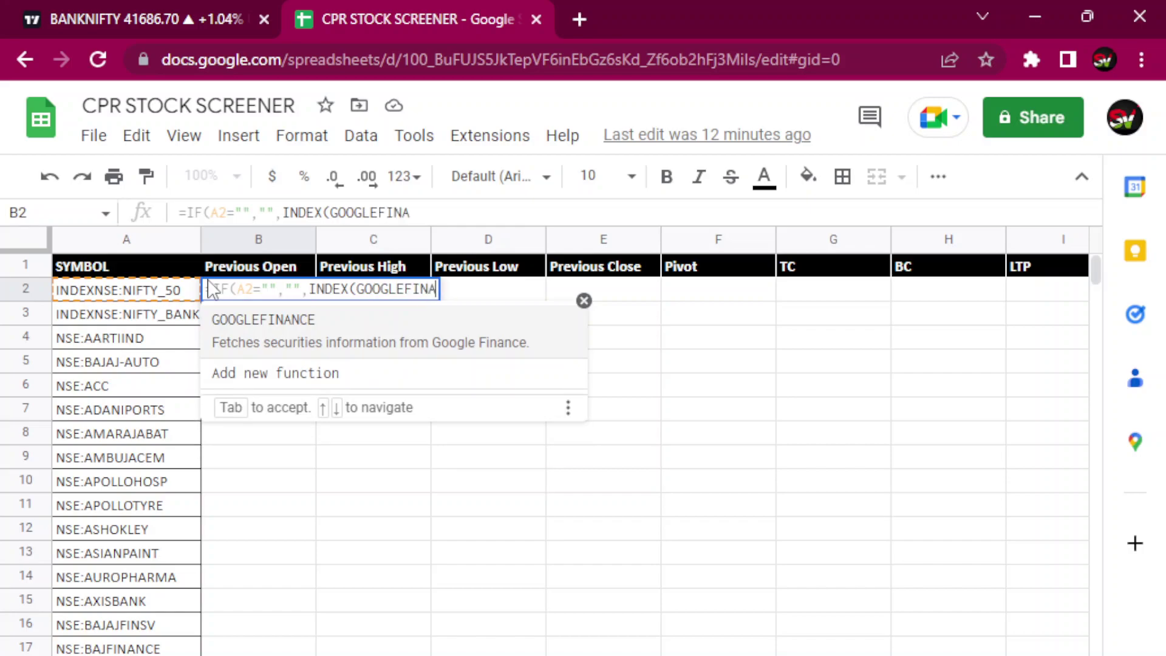
type("NCE")
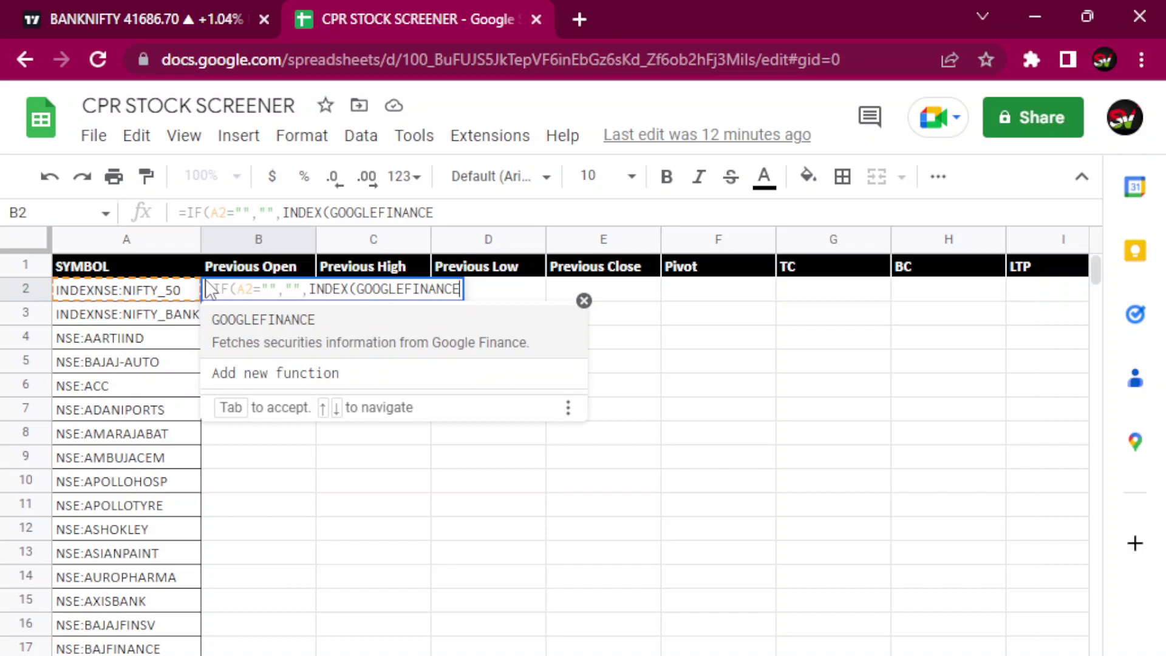
type("(A")
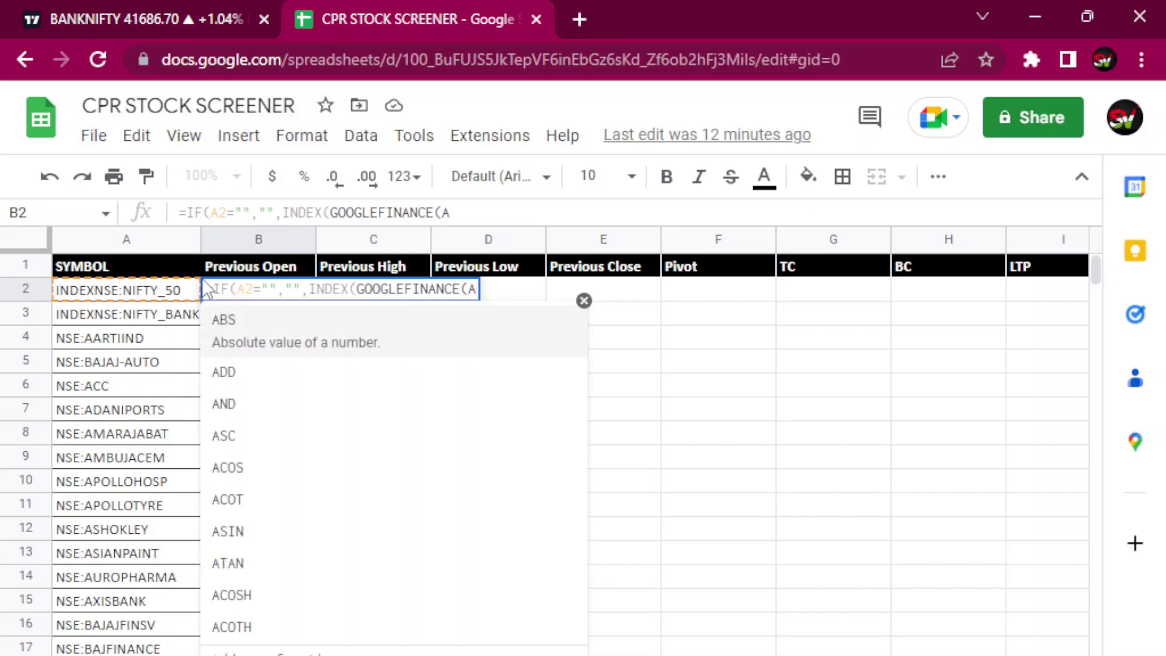
type("2")
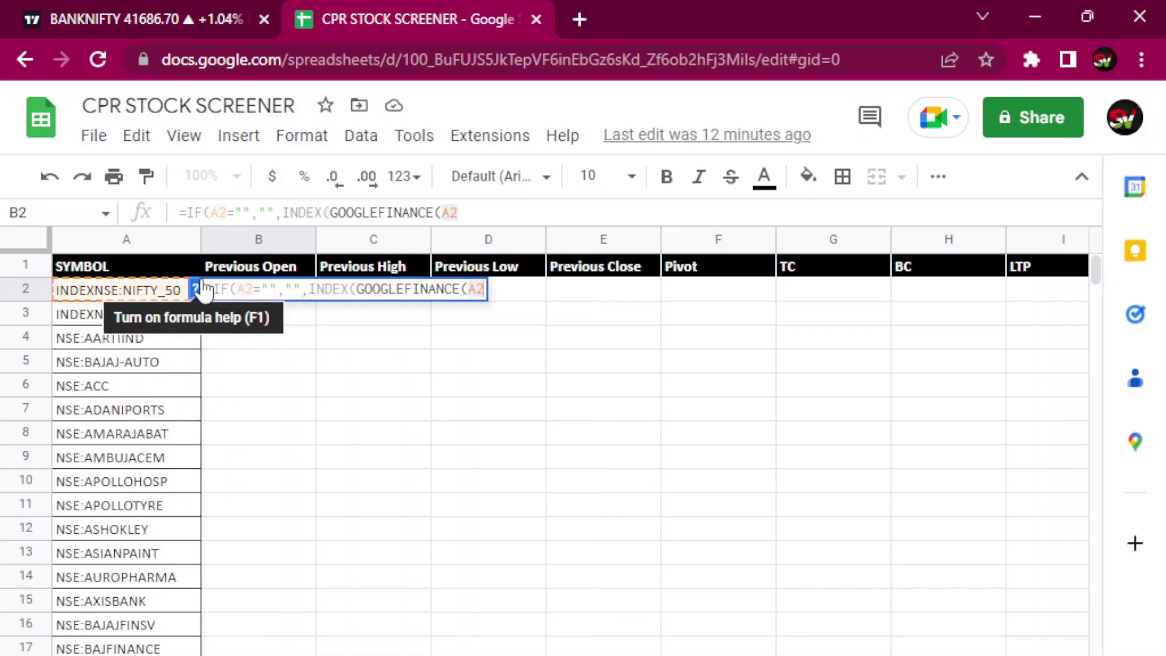
type(",")
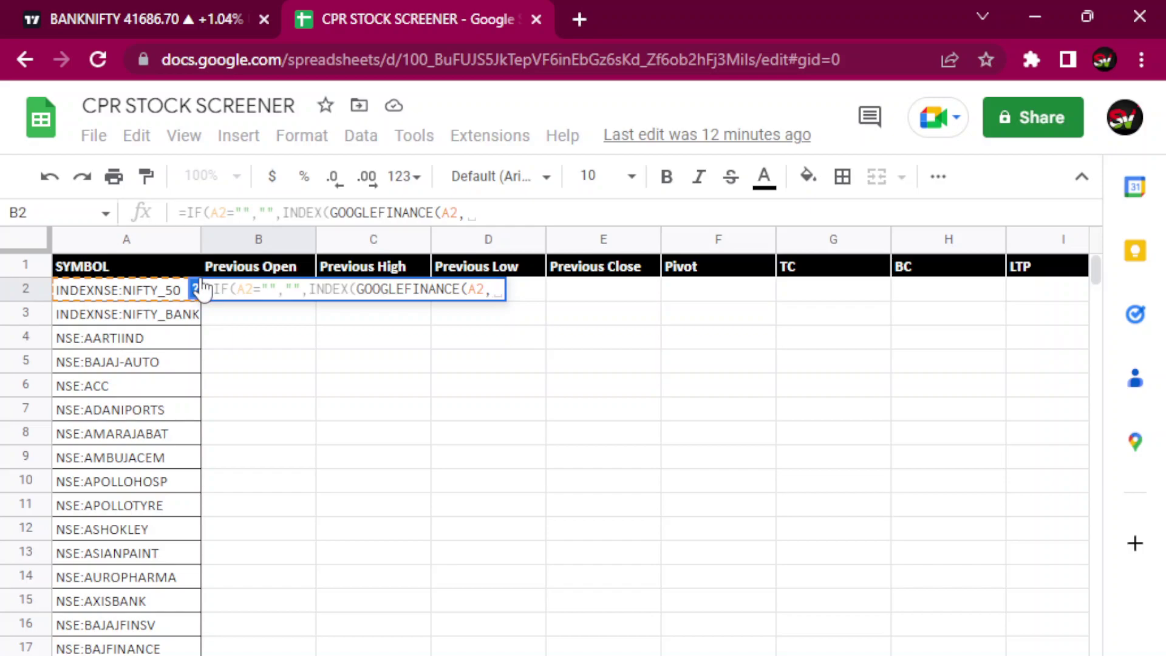
type("\"")
type("O")
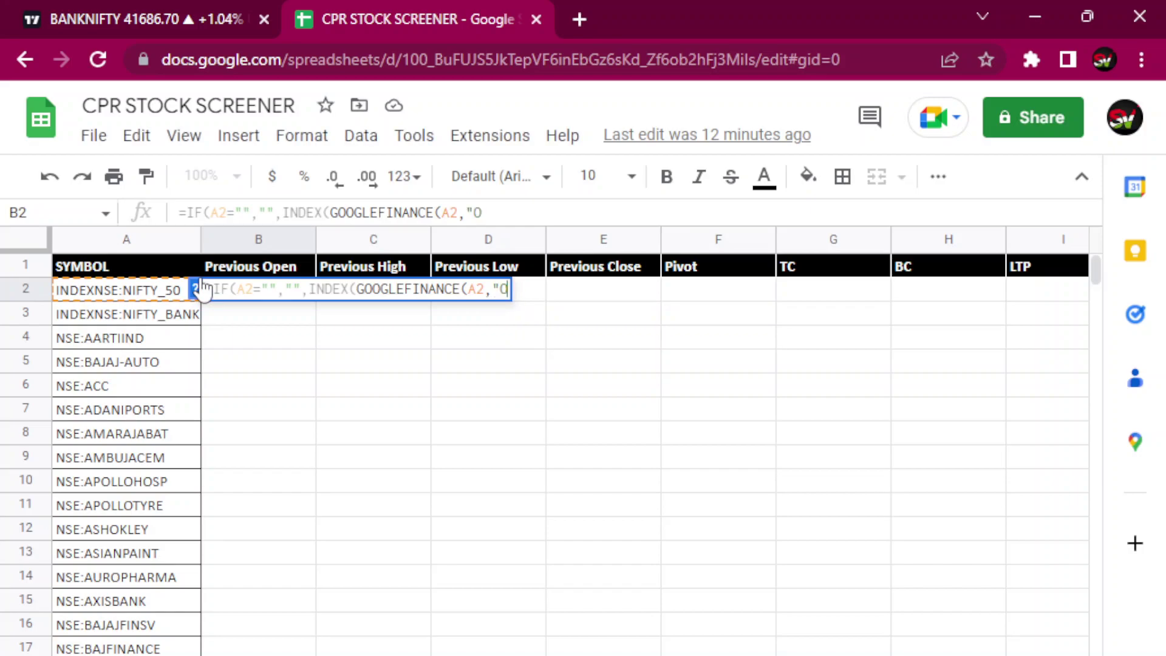
type("PEN")
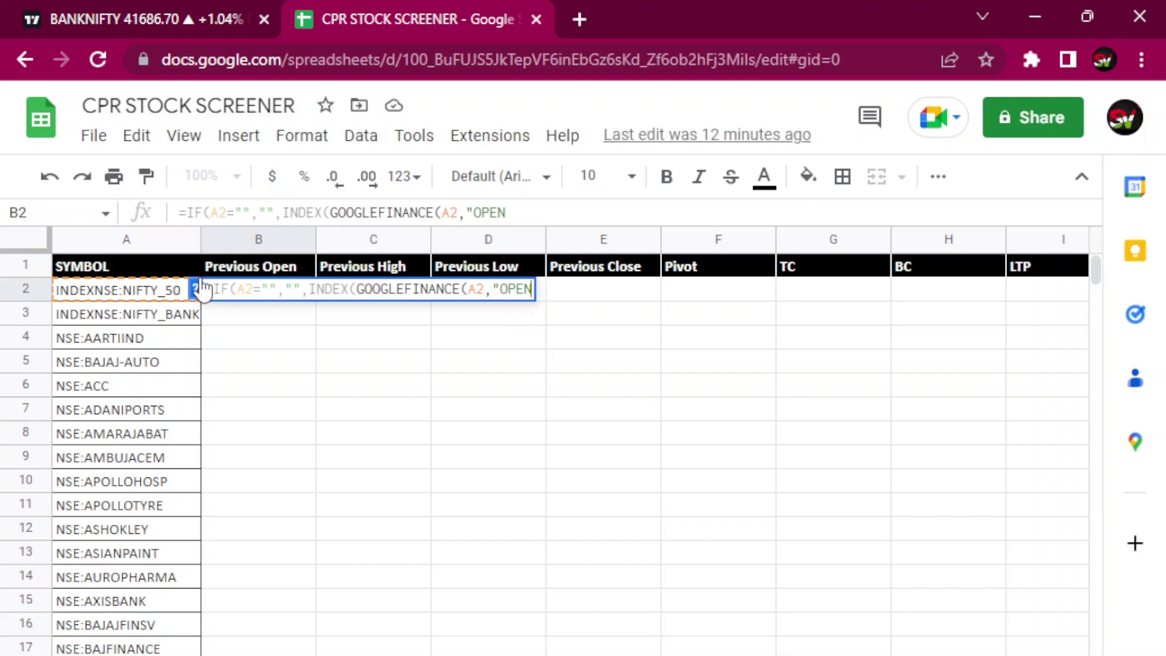
type("\", ")
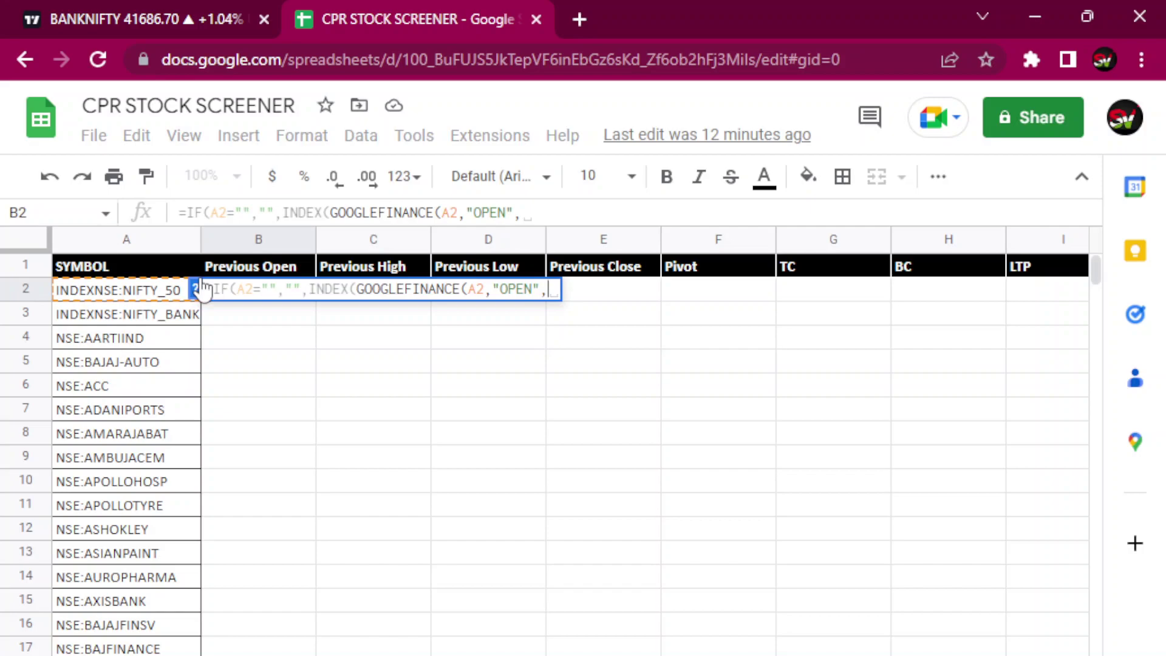
Continue the B2 formula with a date argument two working days before today, closing the GOOGLEFINANCE call: WORKDAY(TODAY(),-2)).
type("WORK")
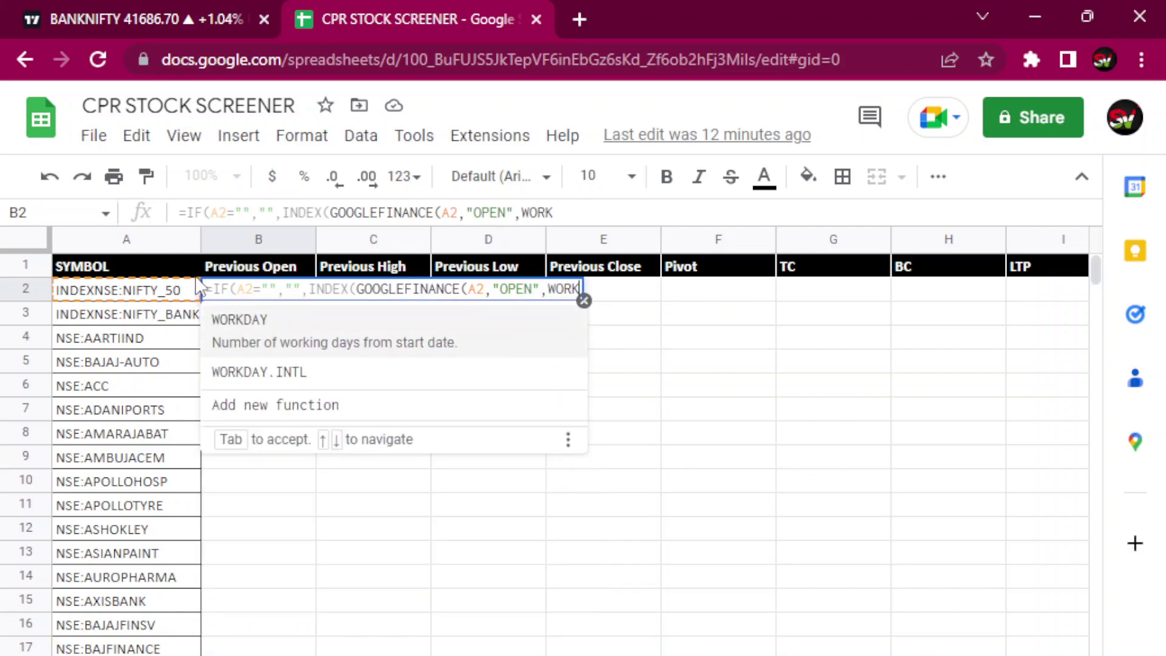
type("DAY")
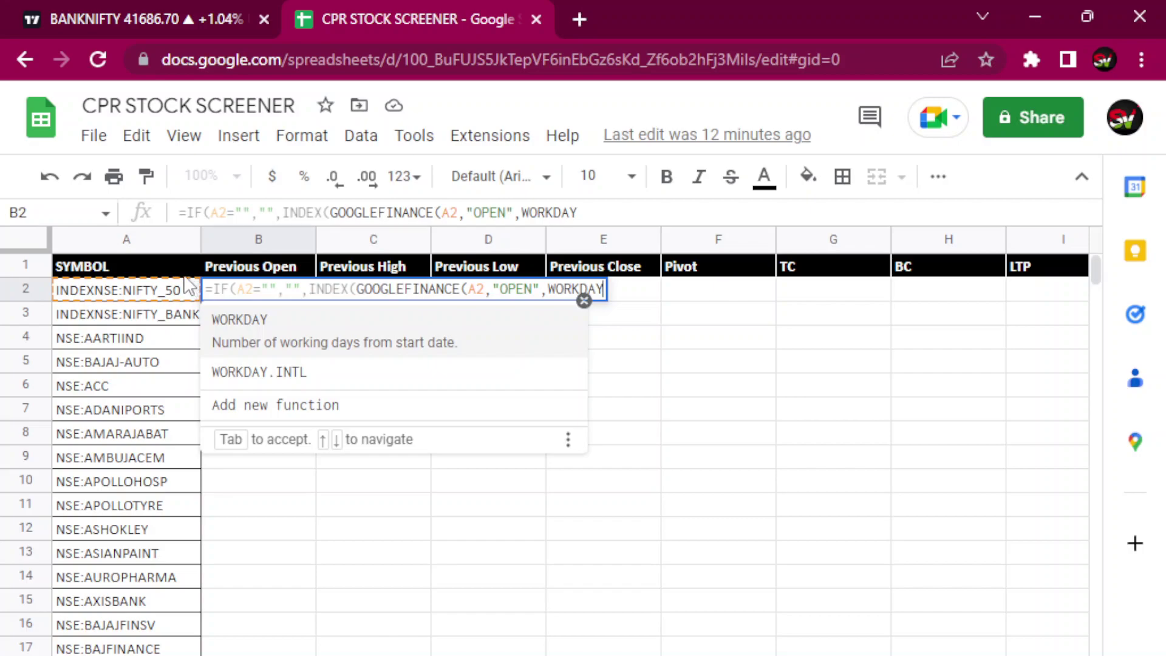
type("(")
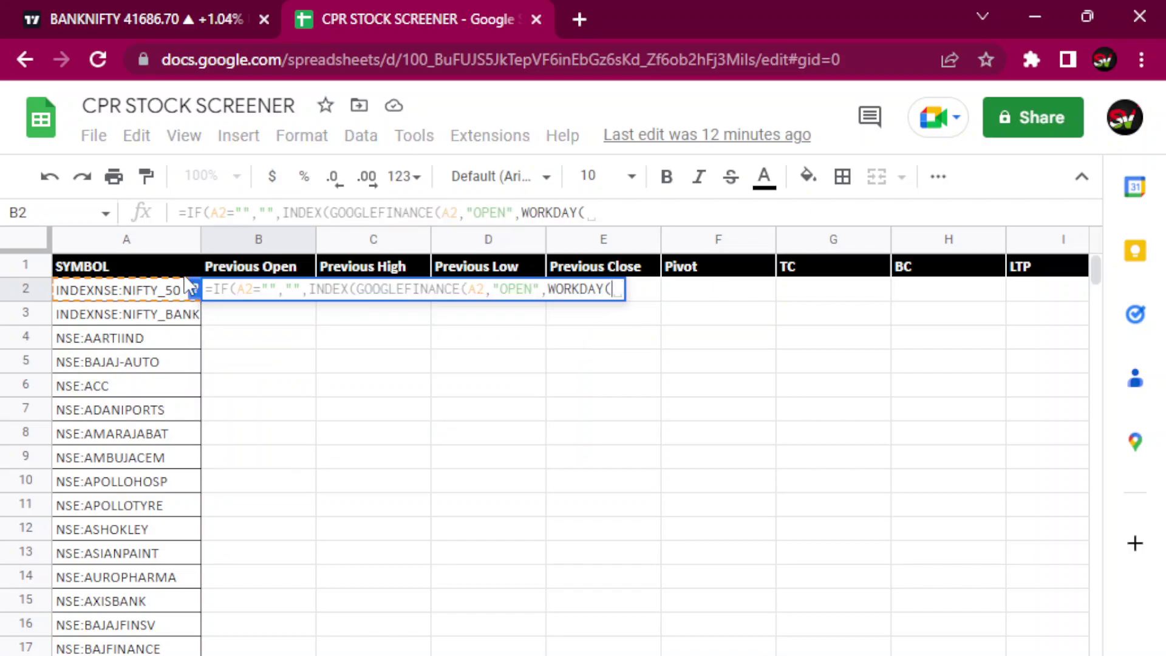
type("TODAY")
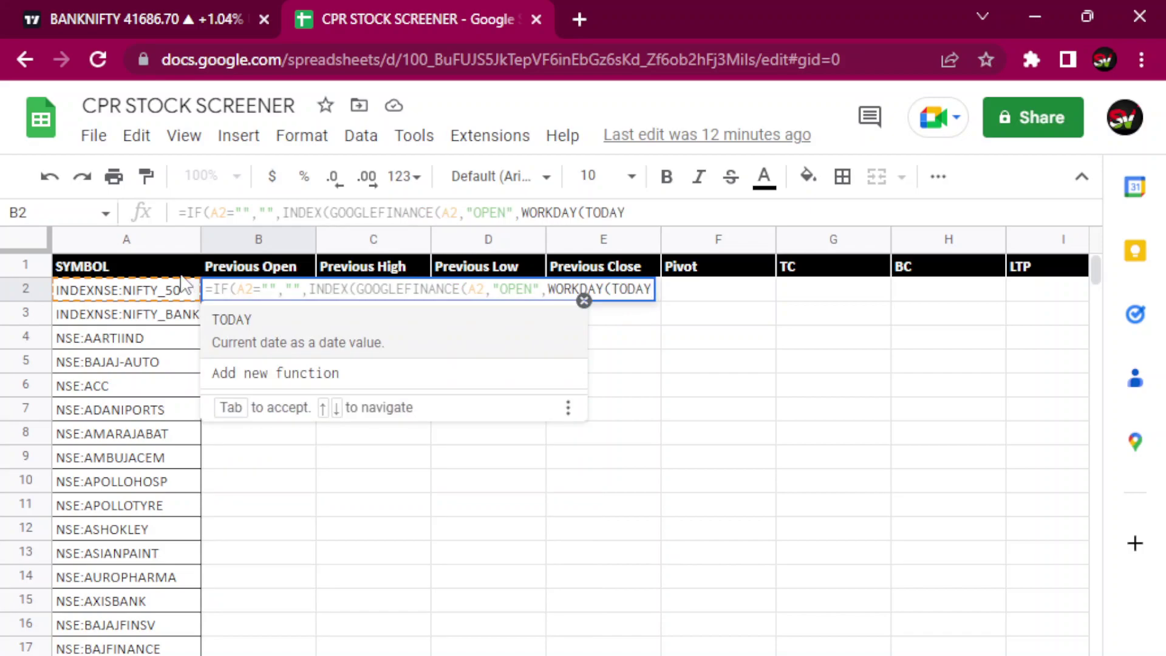
type("()")
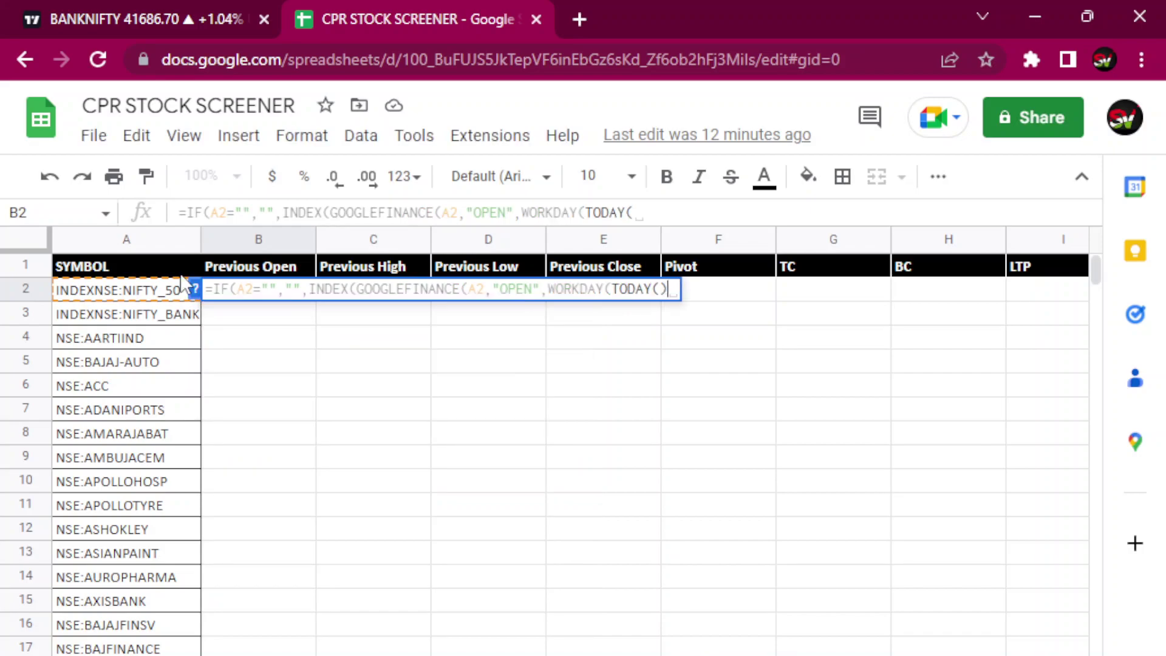
type(", ")
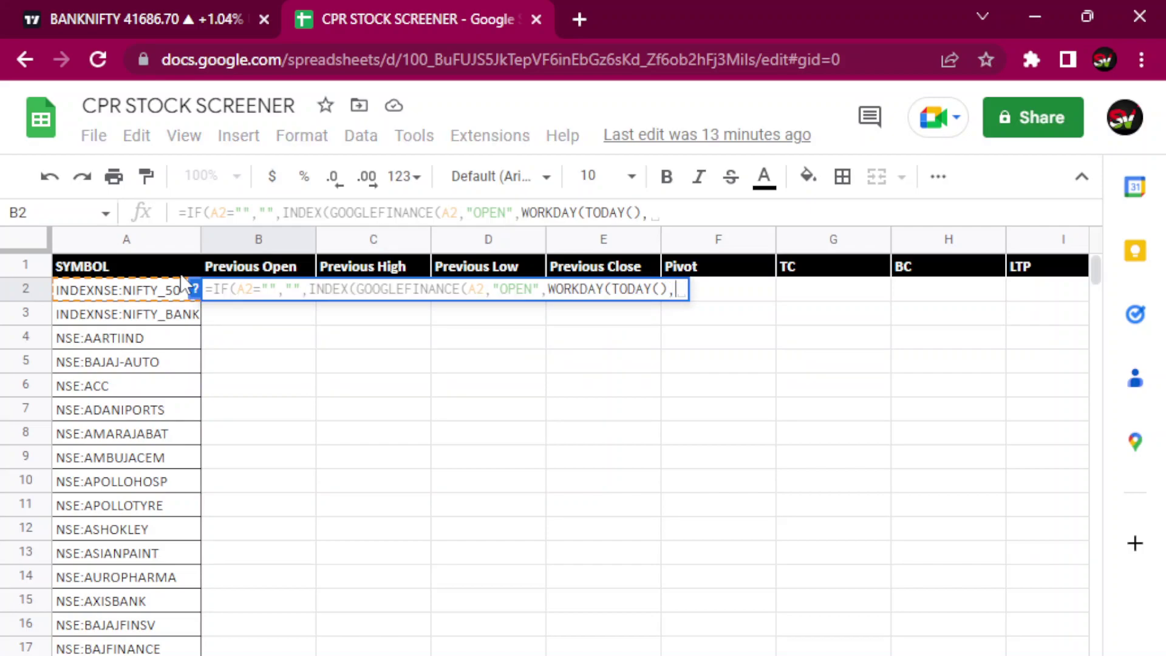
type("-2")
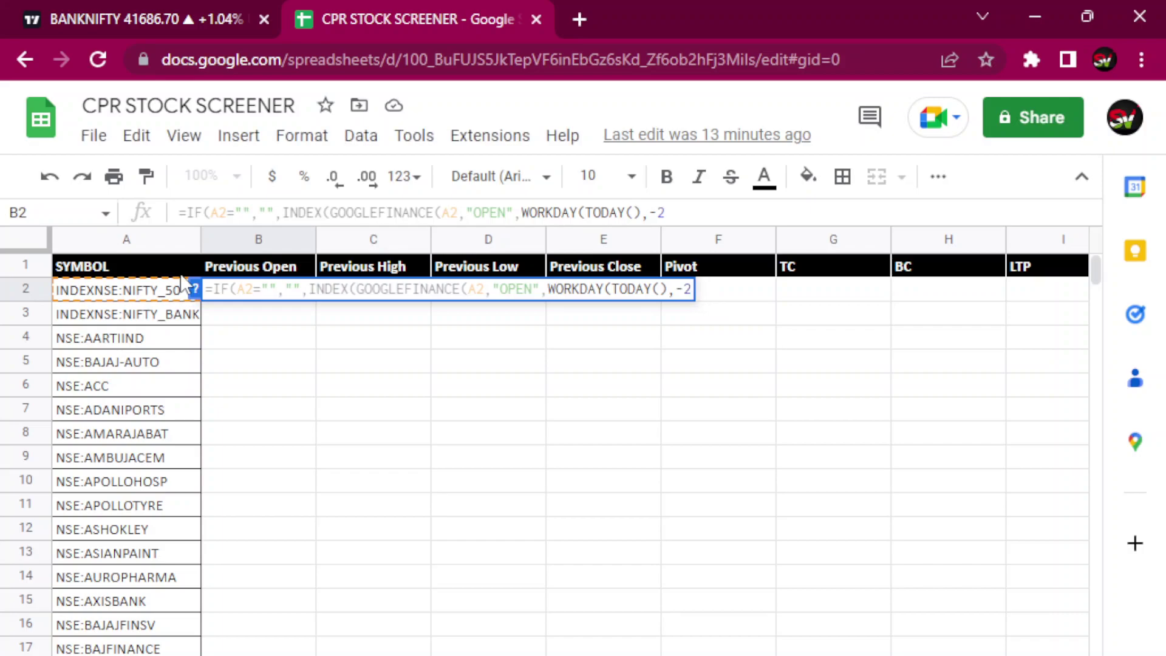
type("))")
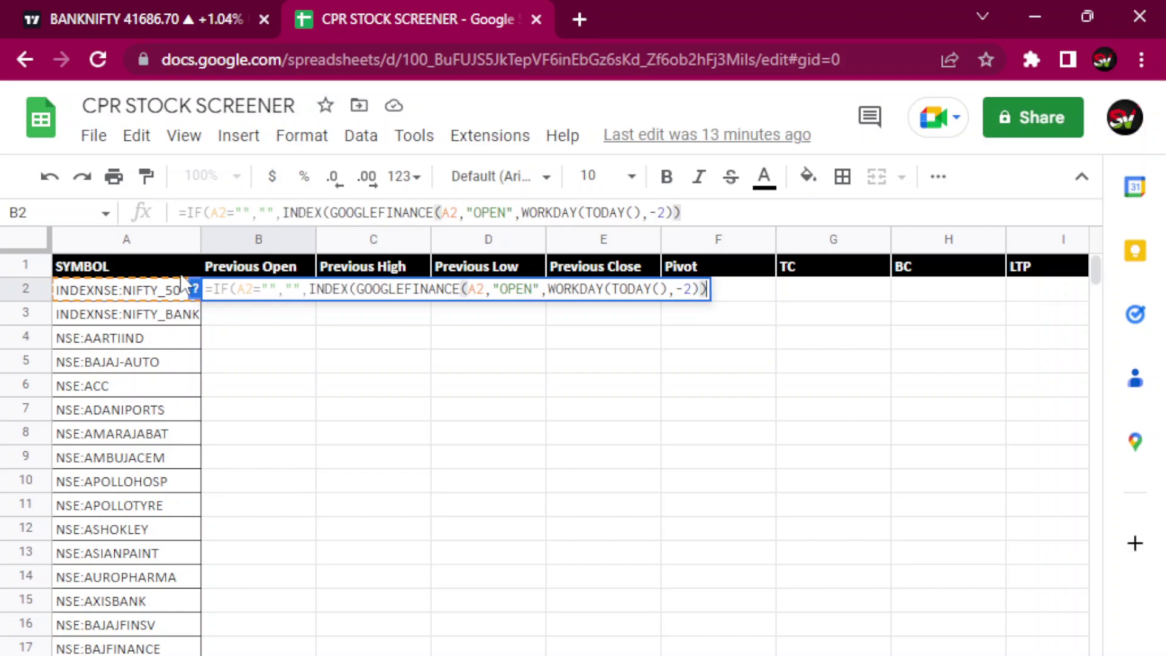
Finish the B2 formula with INDEX row 2 and column 2, closing it with ,2,2)) and committing it.
type(", ")
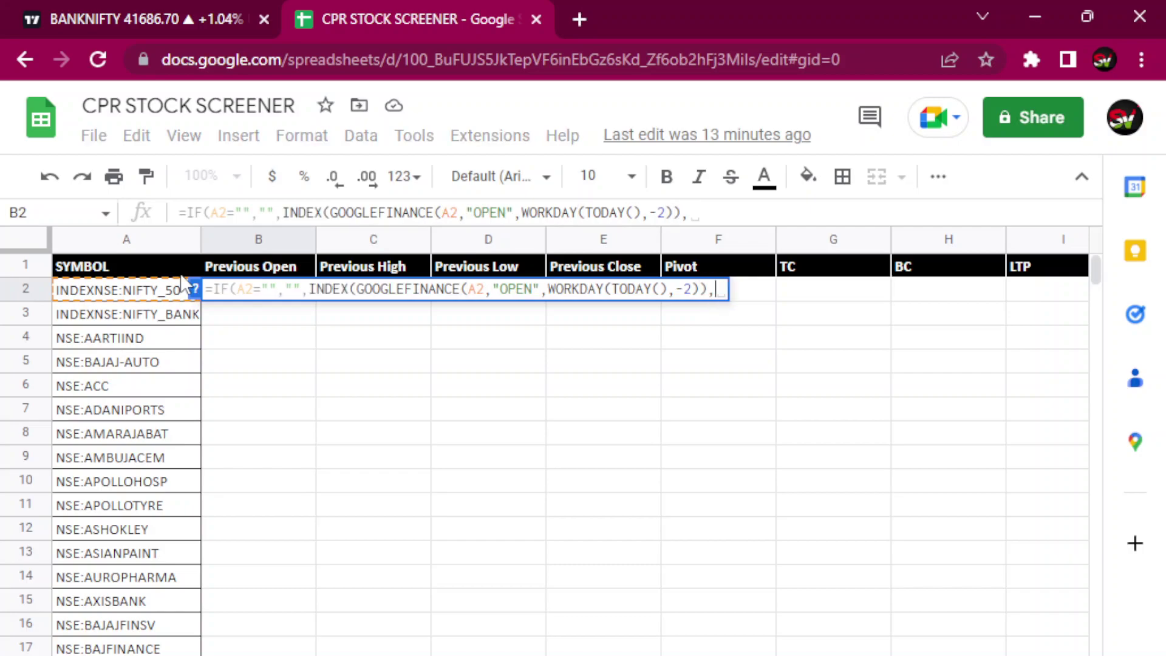
type("2,")
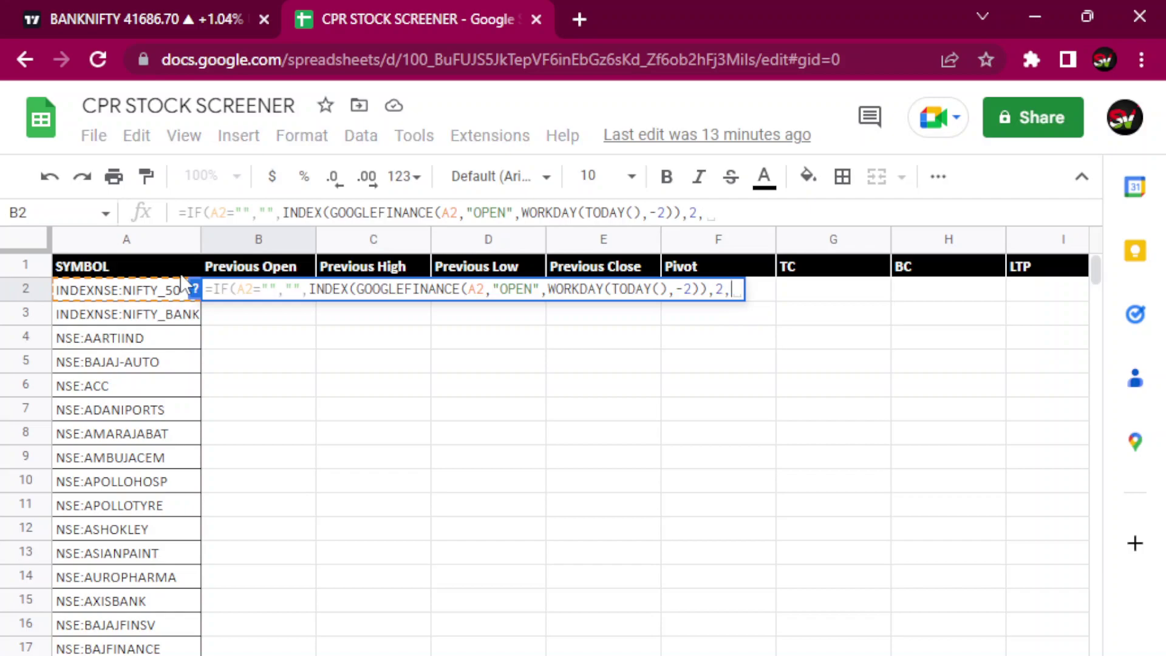
type("2")
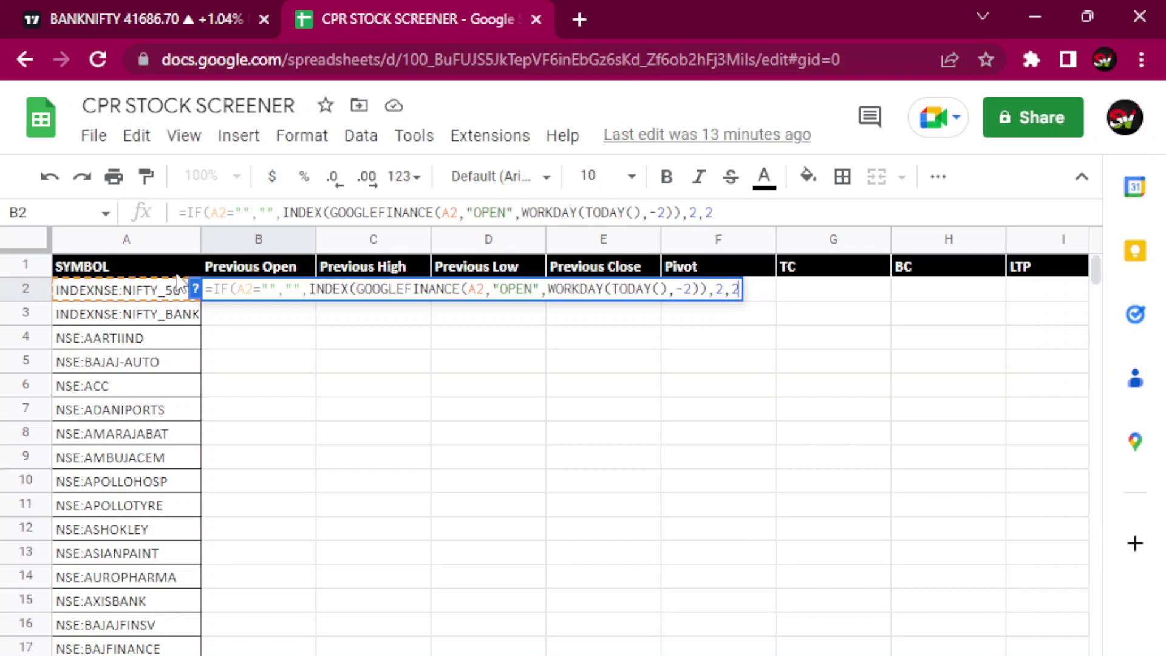
type("))")
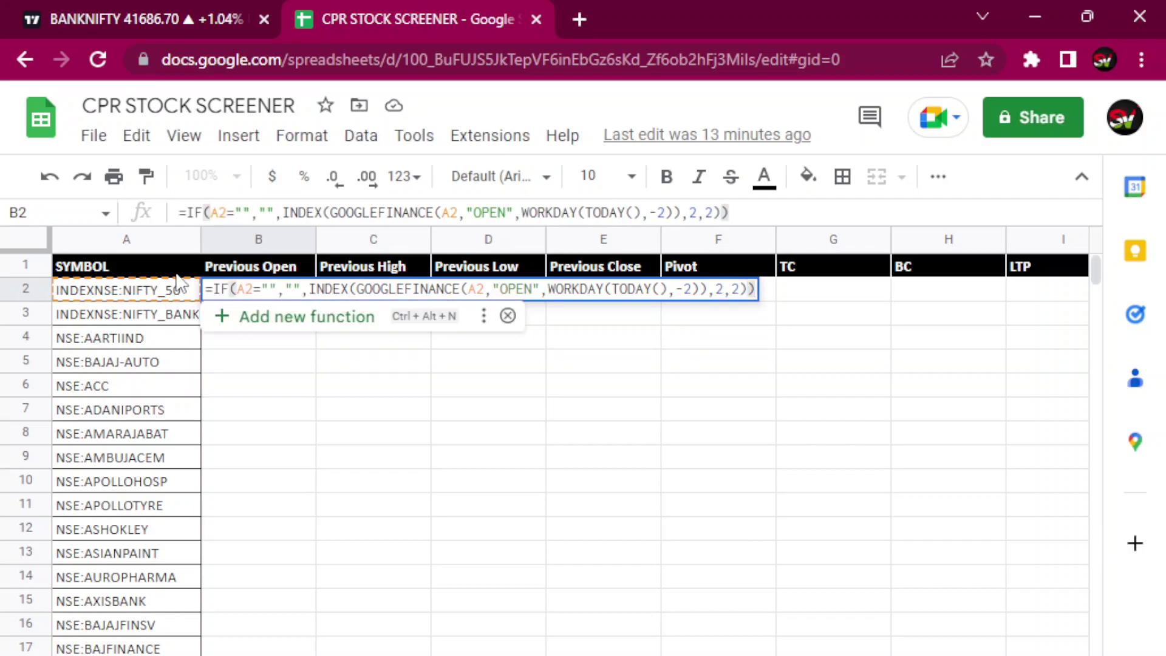
key("Return")
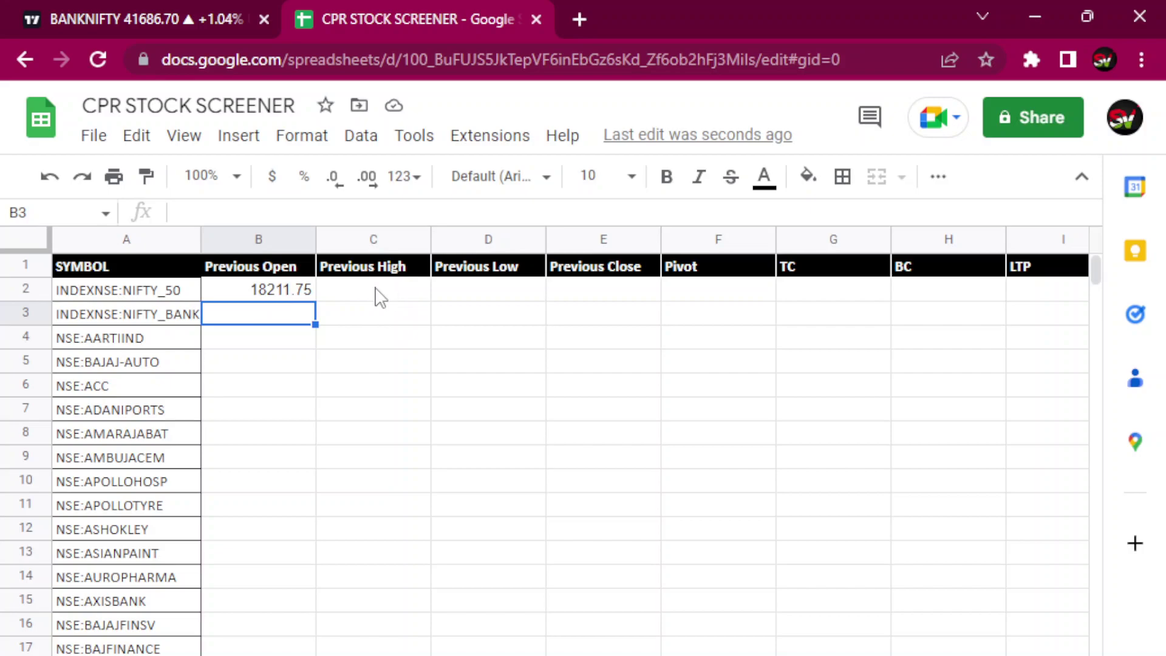
Copy the text of the Previous Open formula in B2, without its leading equals sign.
left_click(257, 292)
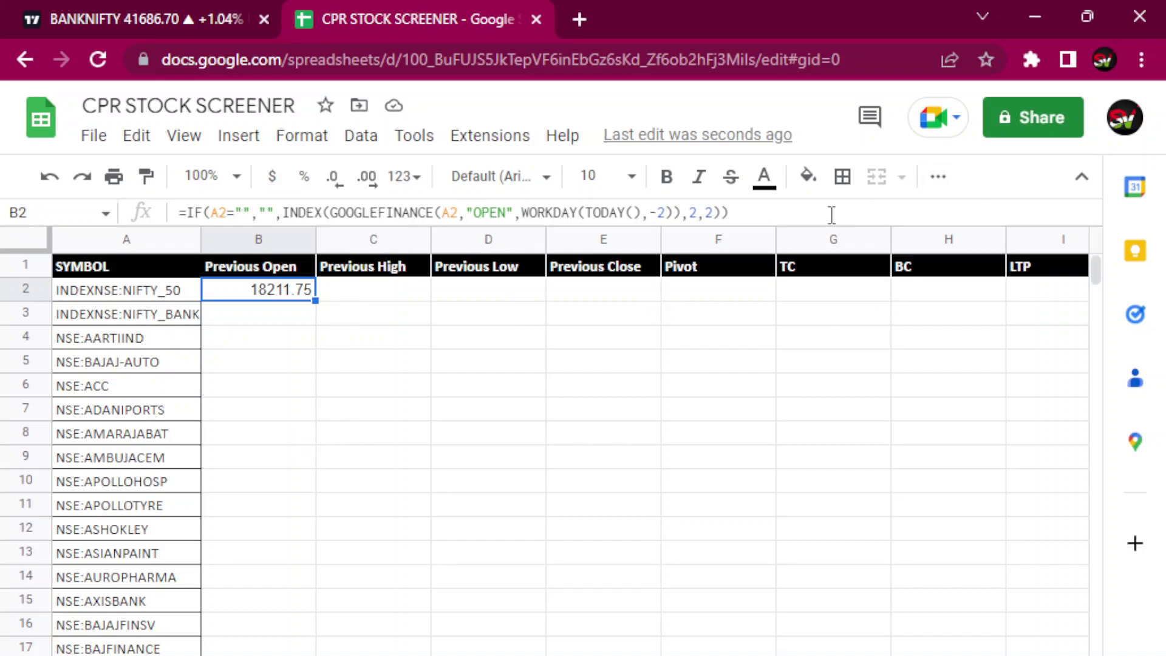
left_click_drag(742, 213, 176, 213)
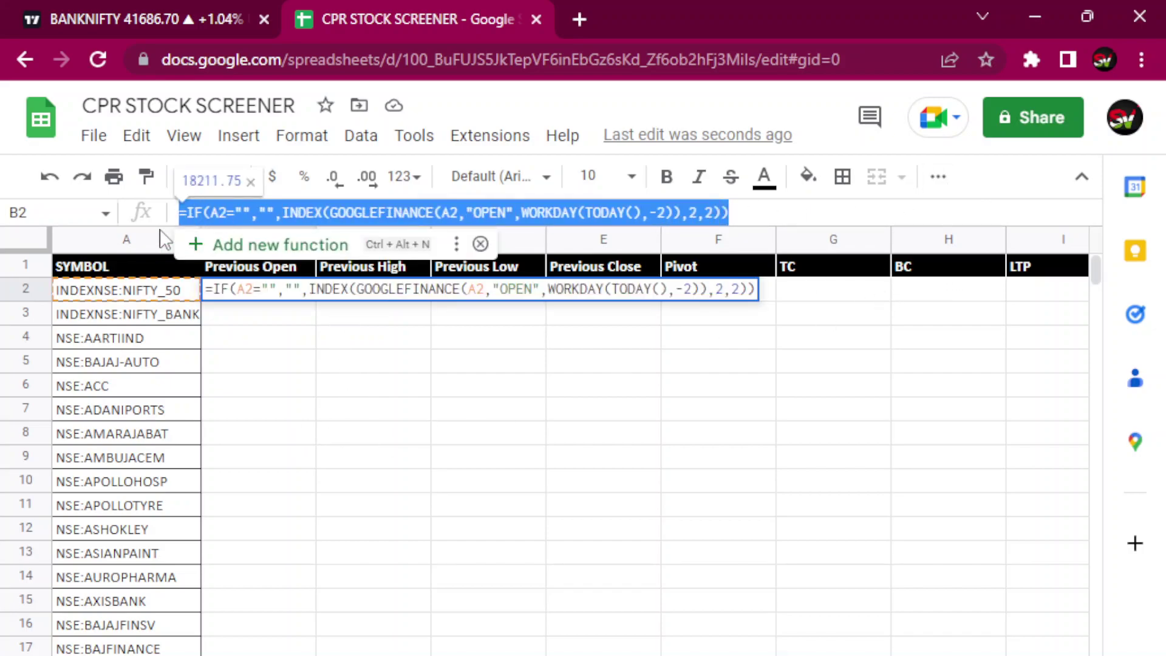
right_click(205, 210)
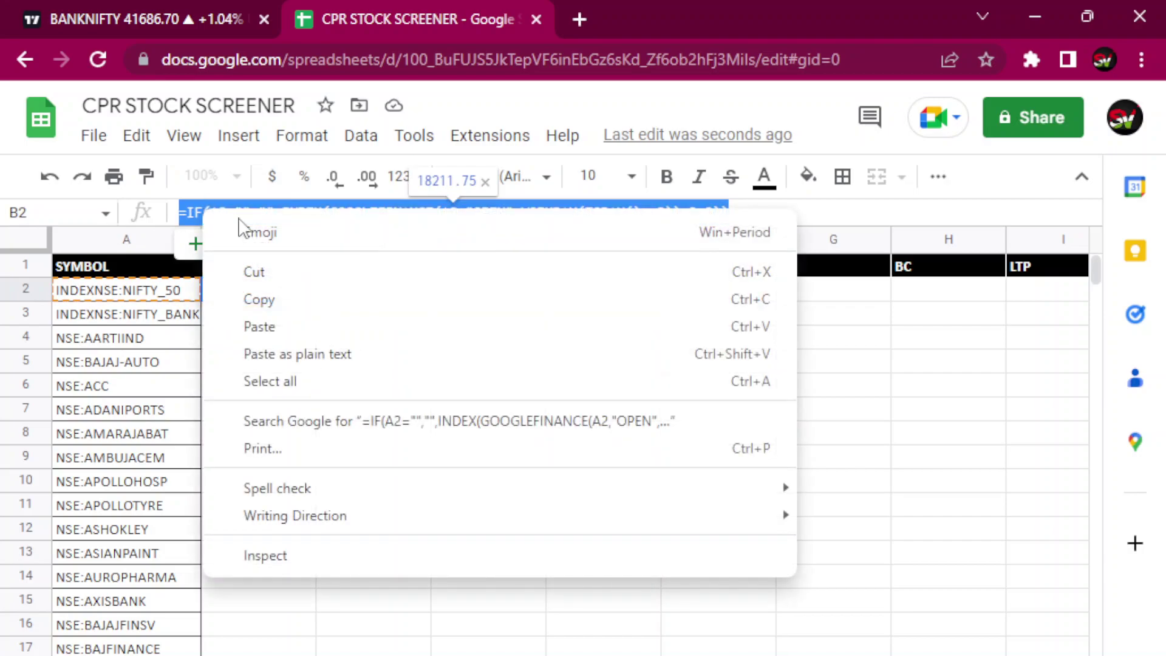
left_click(843, 218)
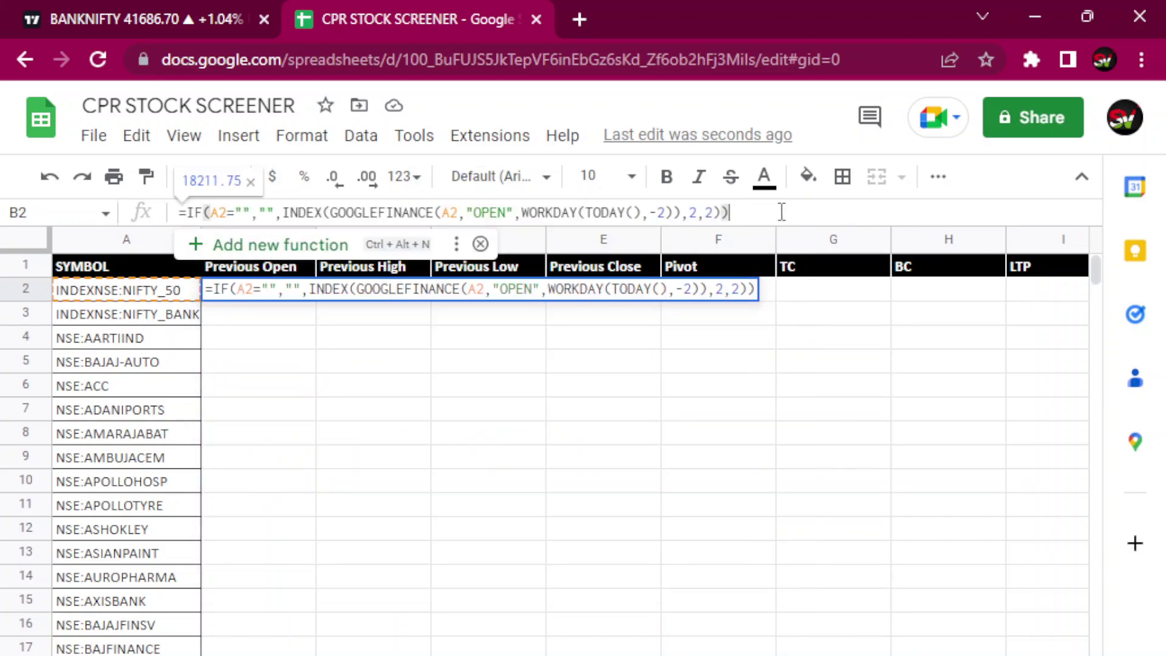
left_click_drag(731, 212, 190, 216)
right_click(196, 213)
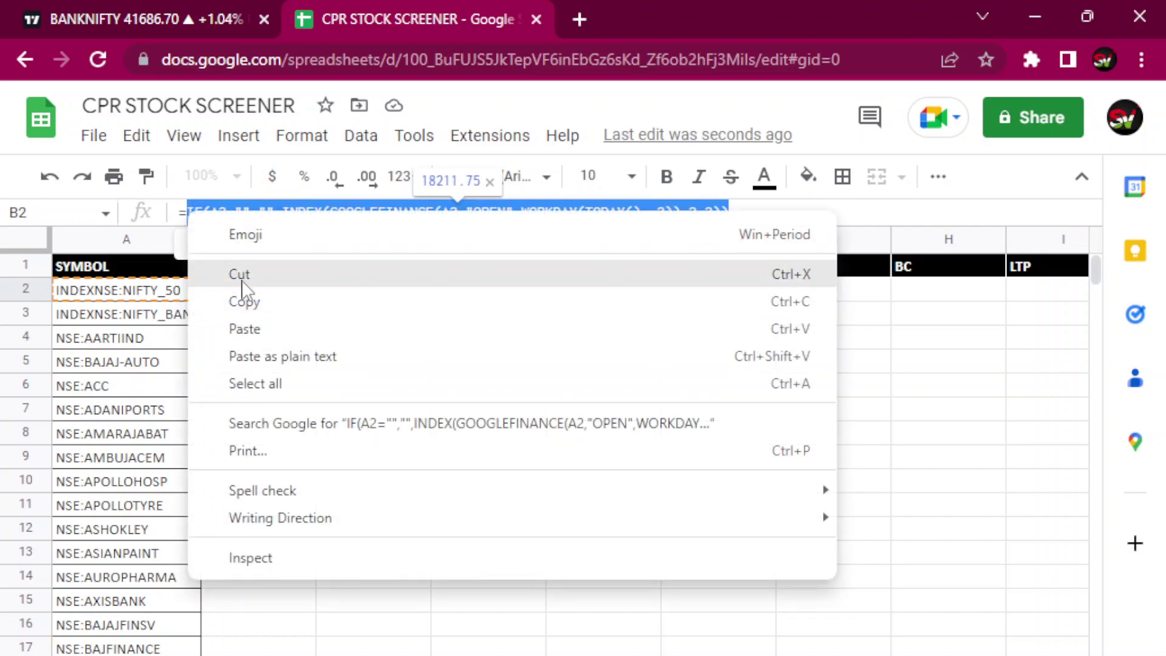
left_click(243, 301)
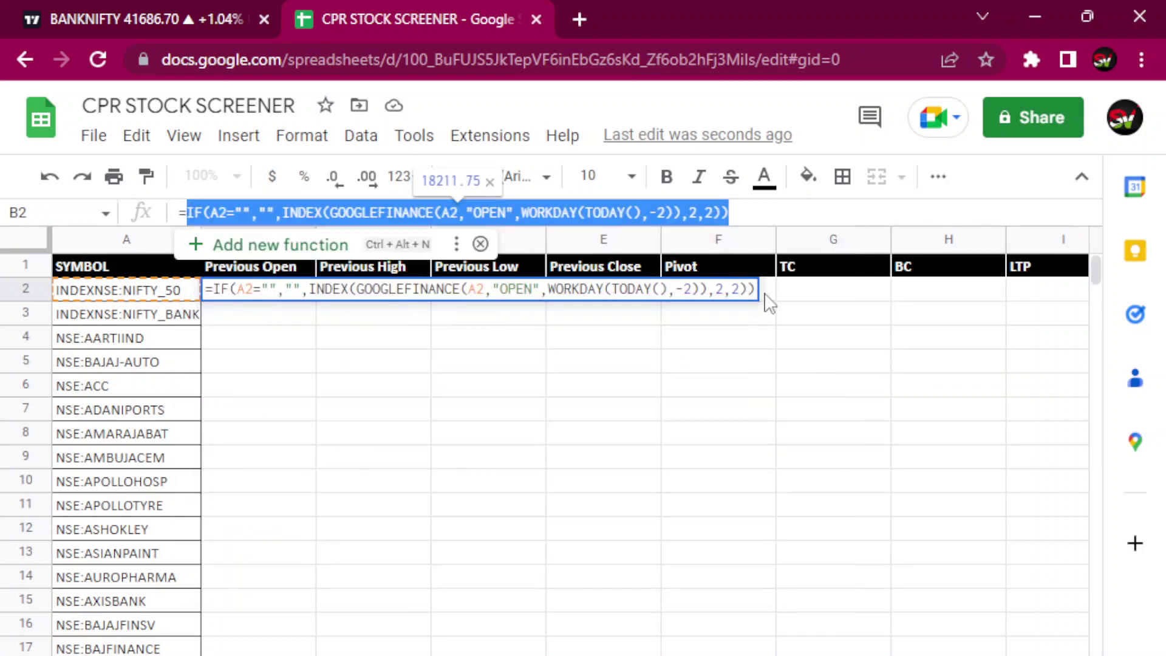
Paste the copied formula text into C2 under Previous High and add a leading = so that it calculates.
left_click(671, 294)
left_click(340, 295)
right_click(343, 299)
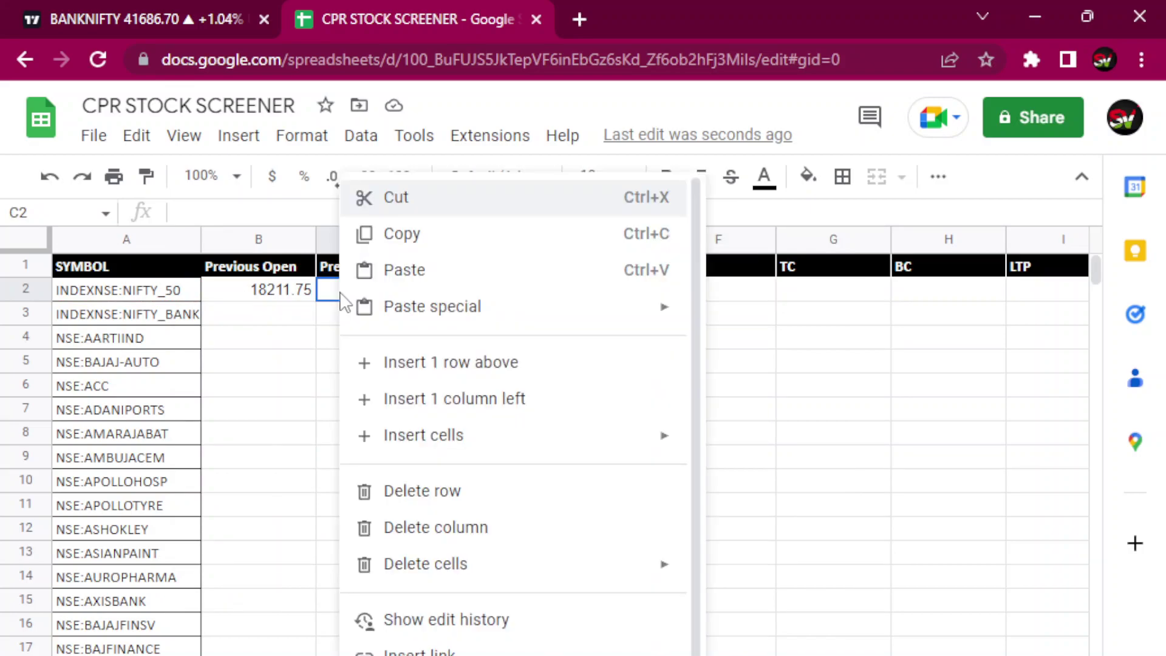
left_click(396, 269)
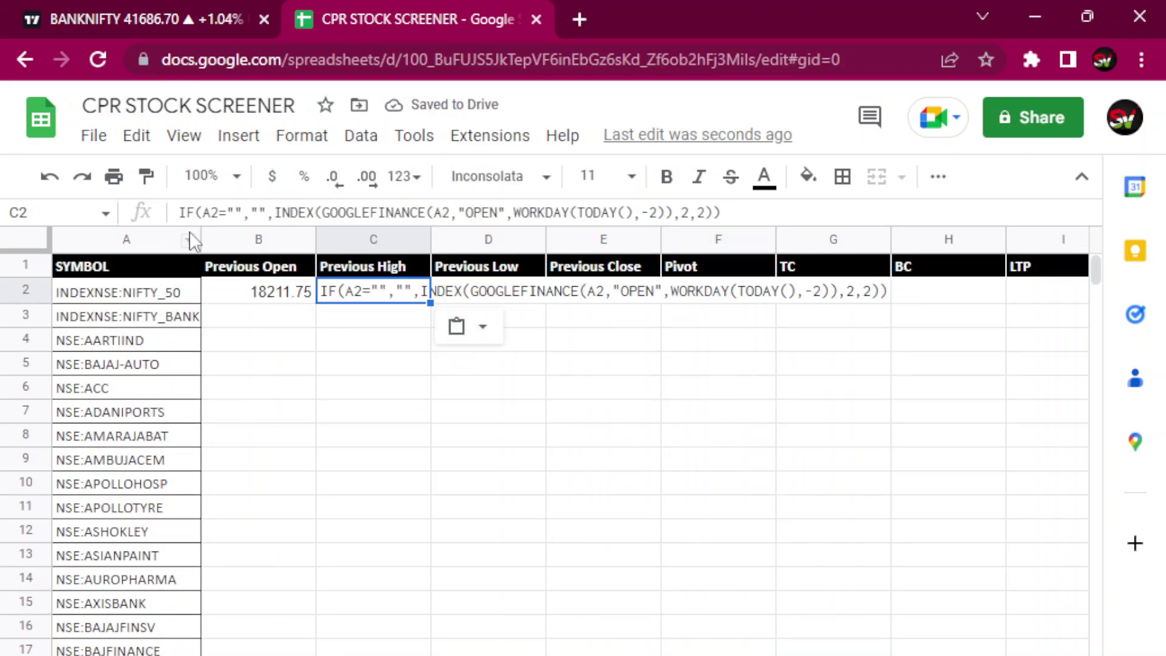
left_click(181, 214)
type("=")
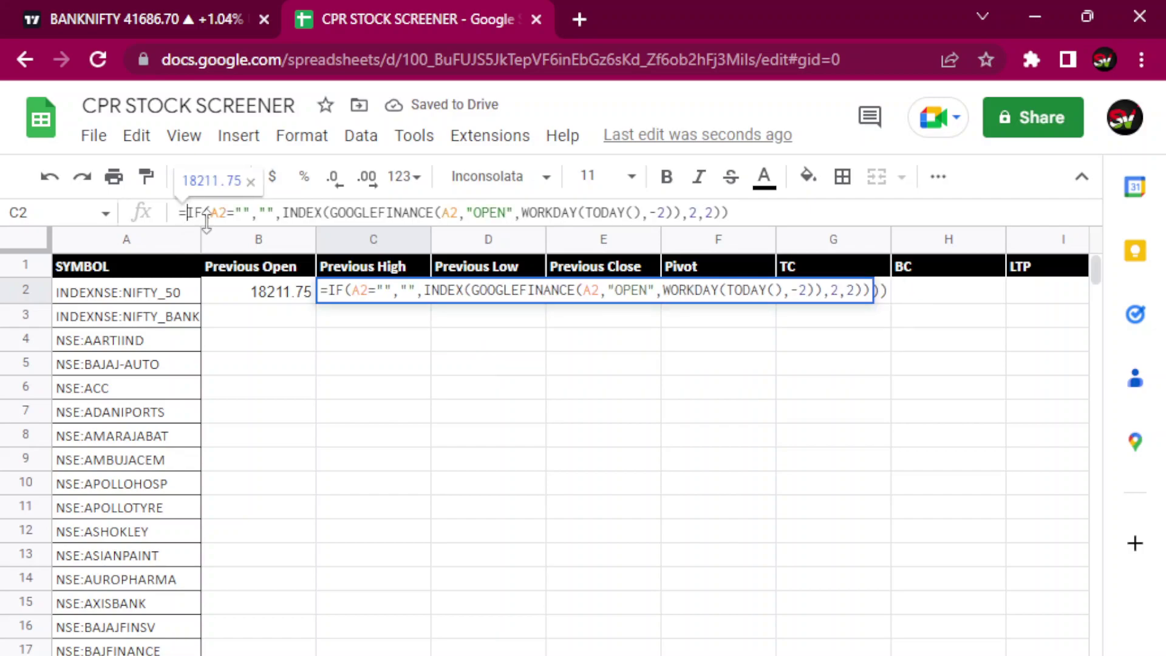
key("Return")
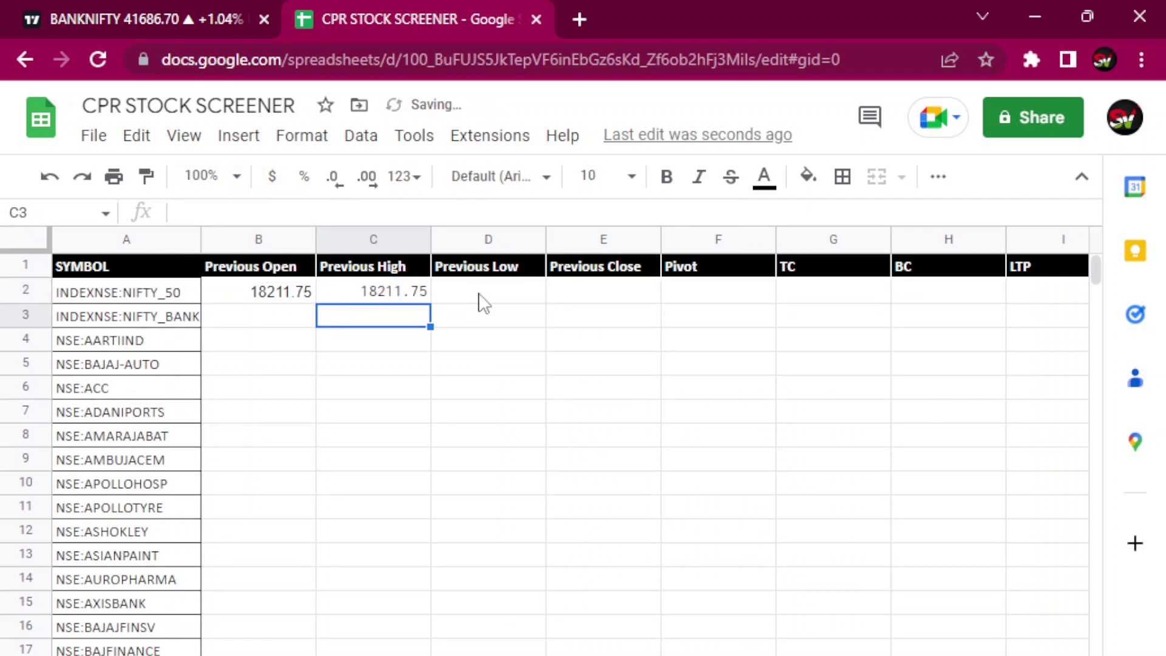
Paste the copied formula text into D2 under Previous Low and prefix it with = to make it calculate.
right_click(479, 295)
left_click(534, 271)
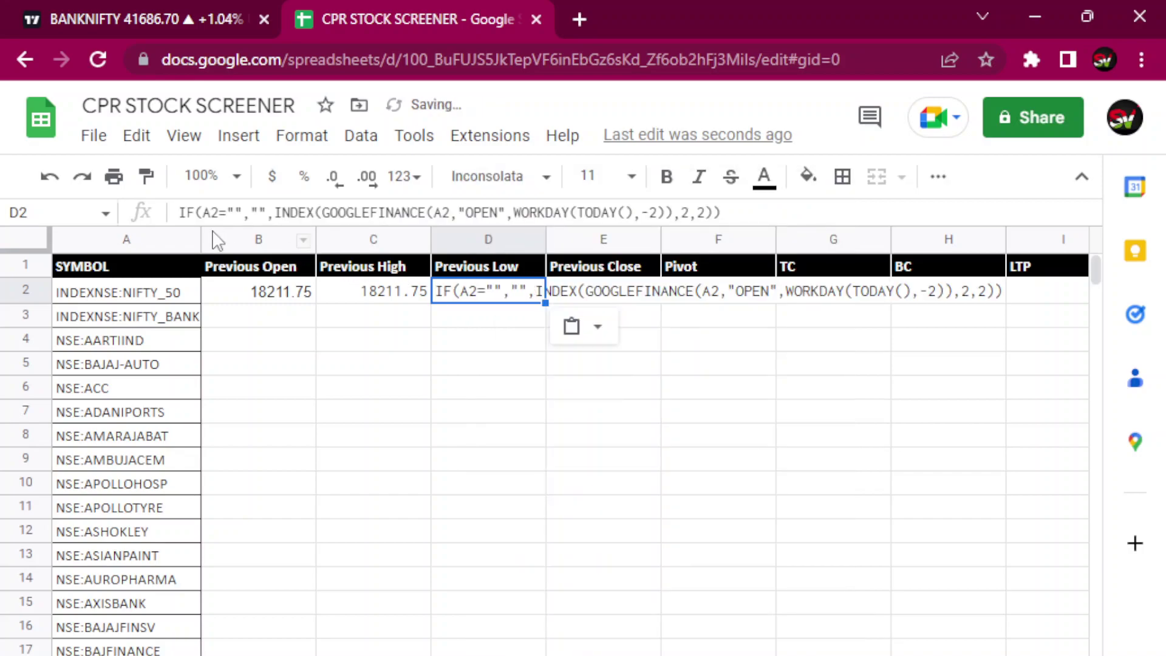
left_click(180, 214)
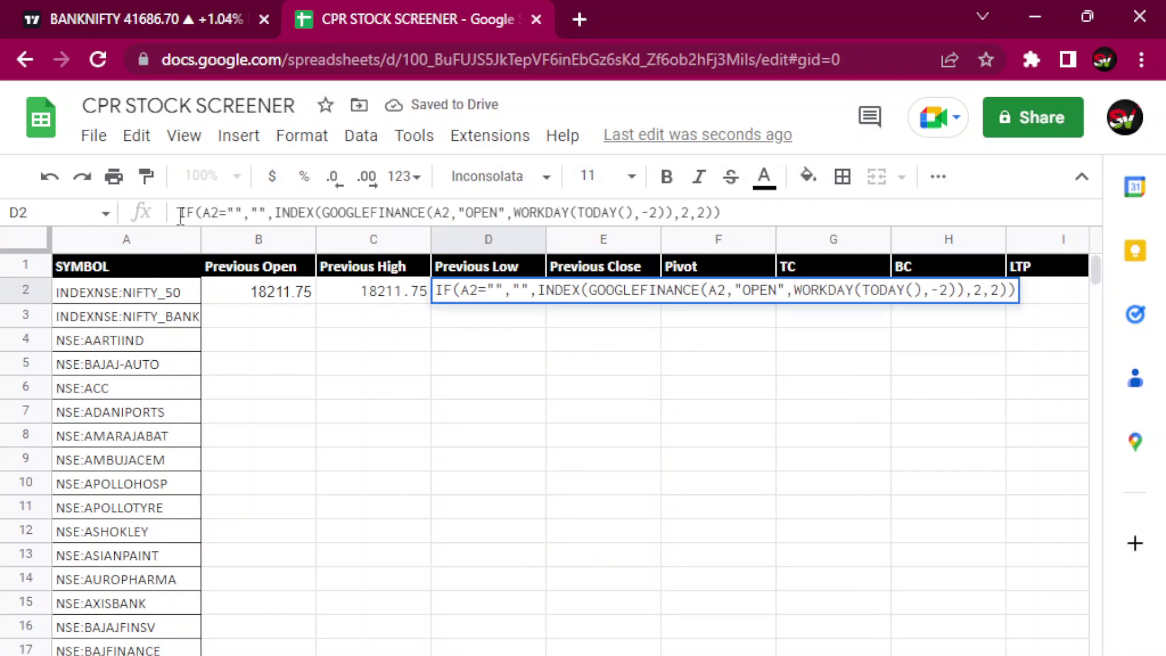
type("=")
key("Return")
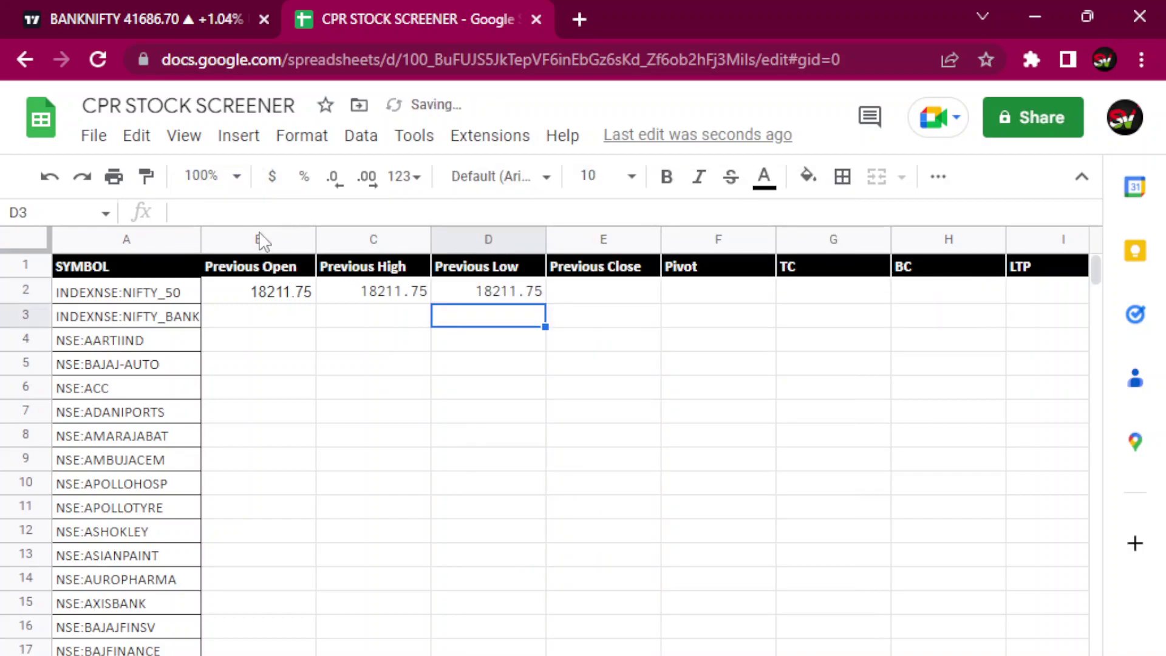
Paste the copied formula text into E2 under Previous Close and put = in front to make it a formula.
left_click(619, 297)
right_click(619, 297)
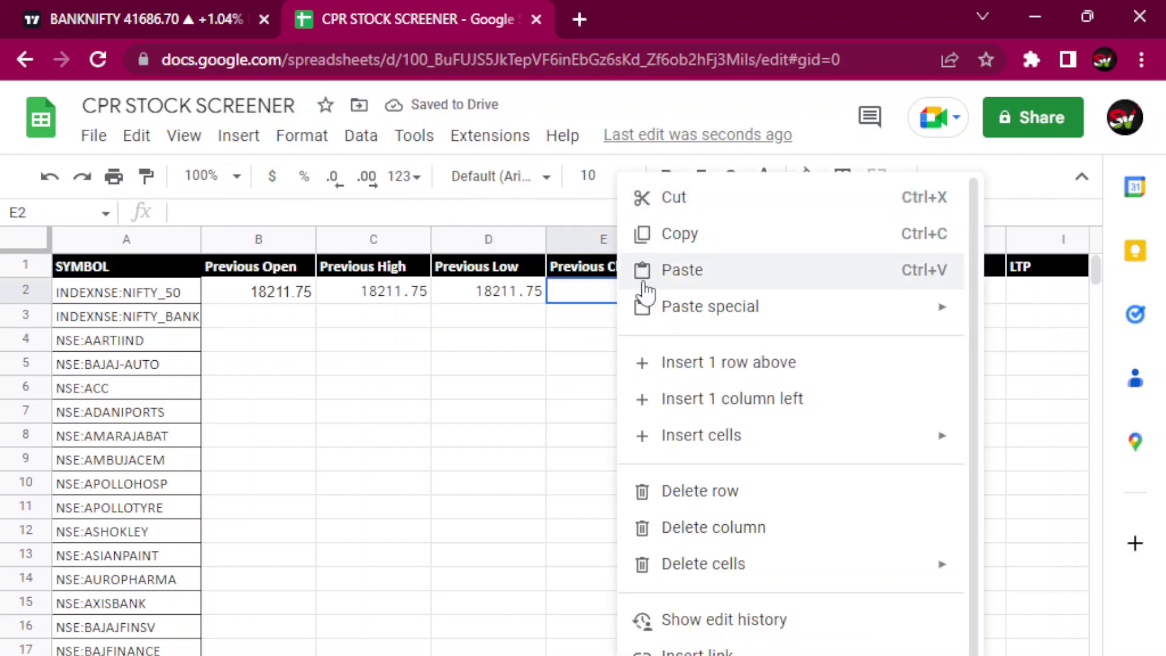
left_click(671, 278)
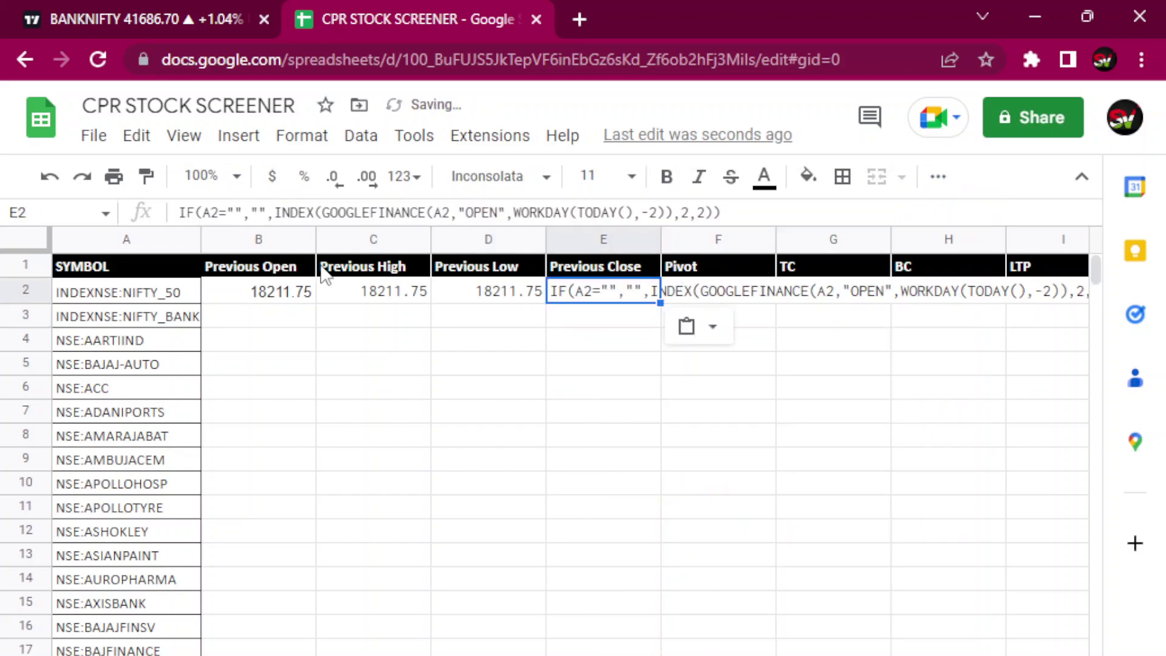
left_click(181, 213)
type("=")
key("Return")
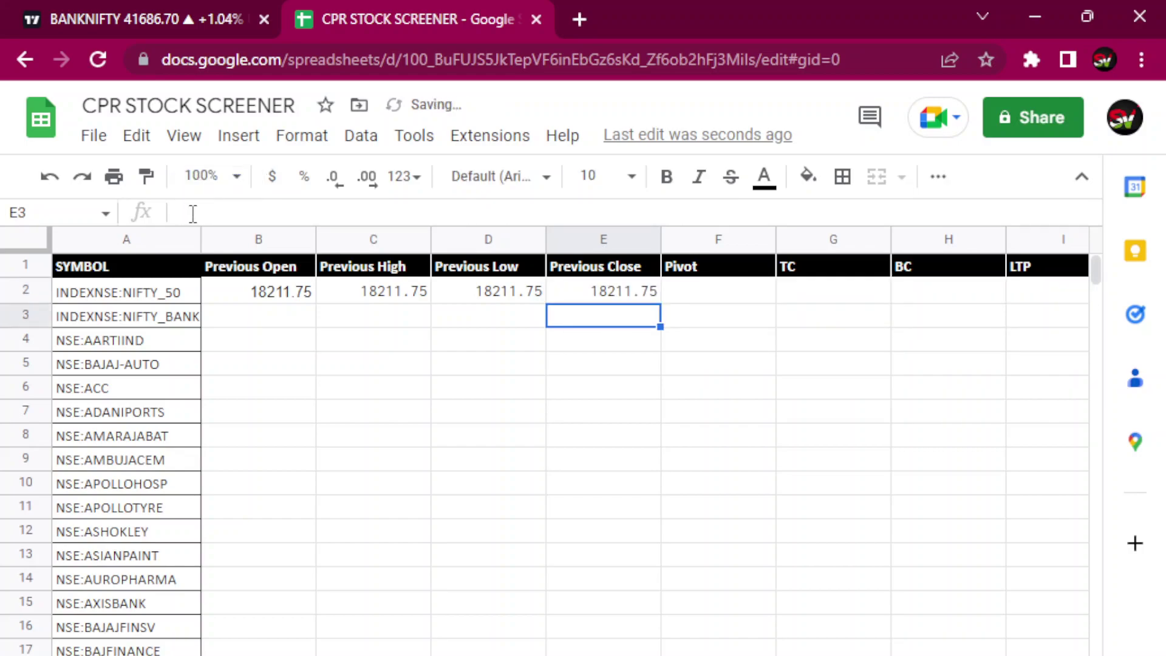
Change the GOOGLEFINANCE attribute in the C2 Previous High formula to "HIGH".
left_click(409, 305)
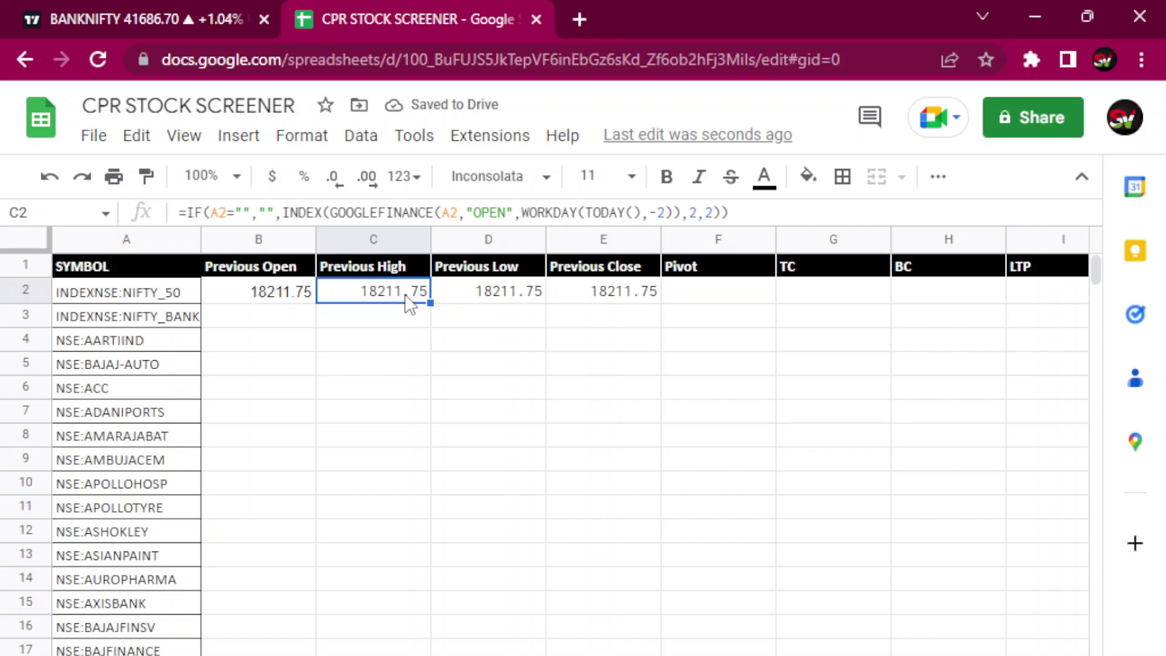
left_click(506, 206)
key("BackSpace")
key("BackSpace")
key("BackSpace")
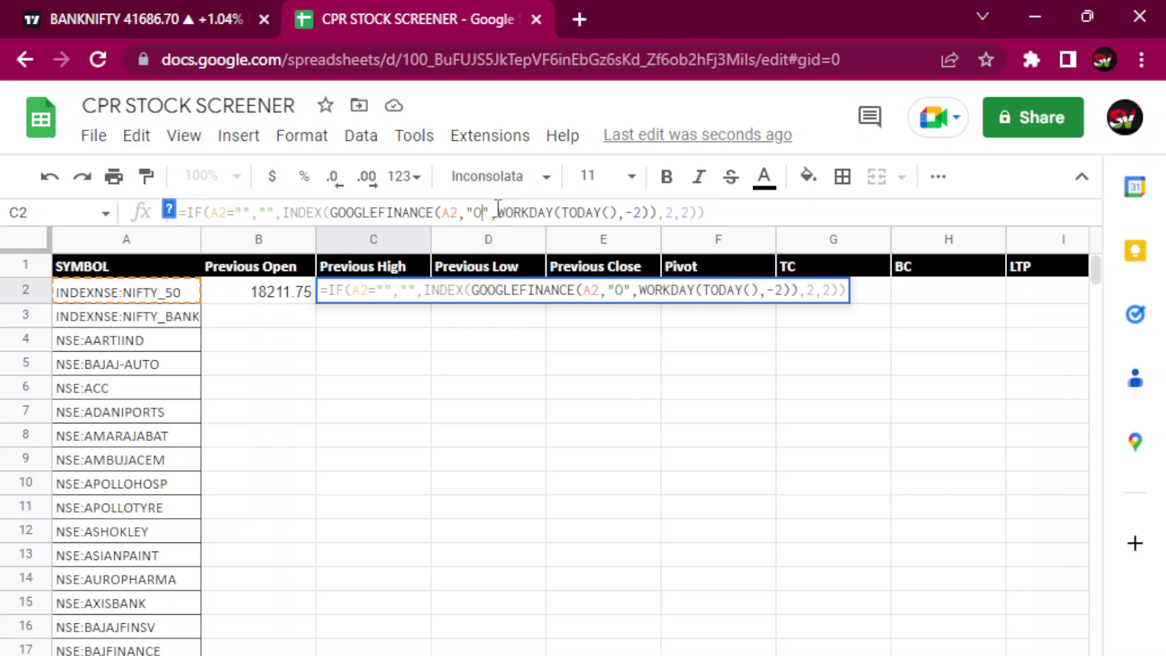
key("BackSpace")
type("HIGH")
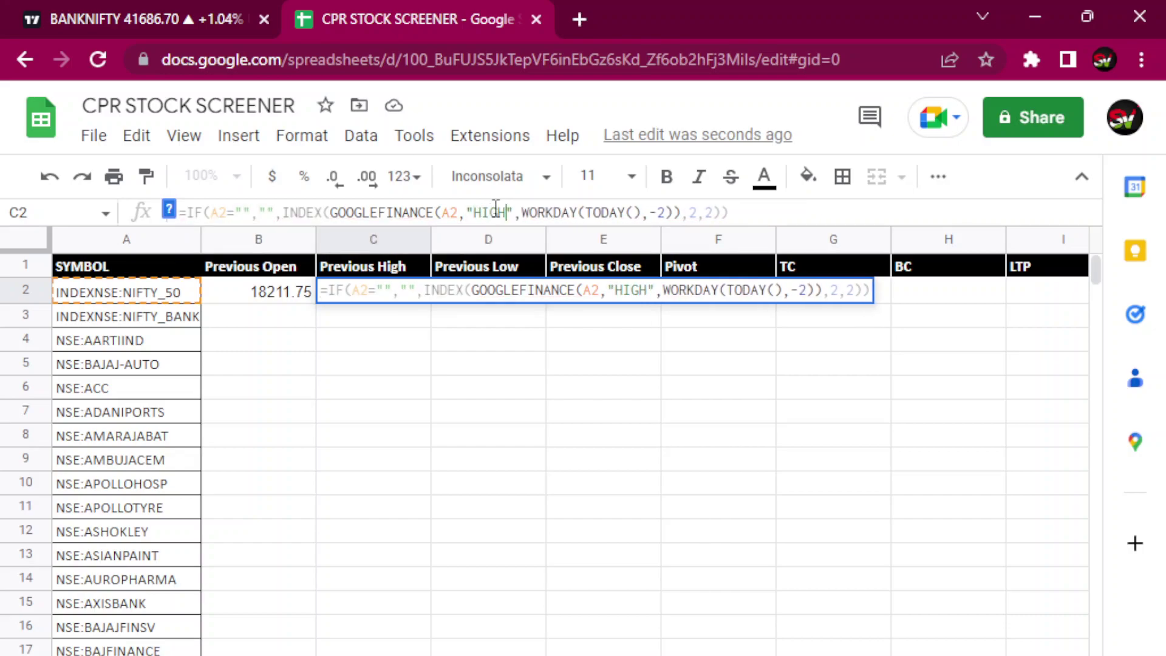
key("Return")
Change the GOOGLEFINANCE attribute in the D2 Previous Low formula to "LOW".
left_click(481, 297)
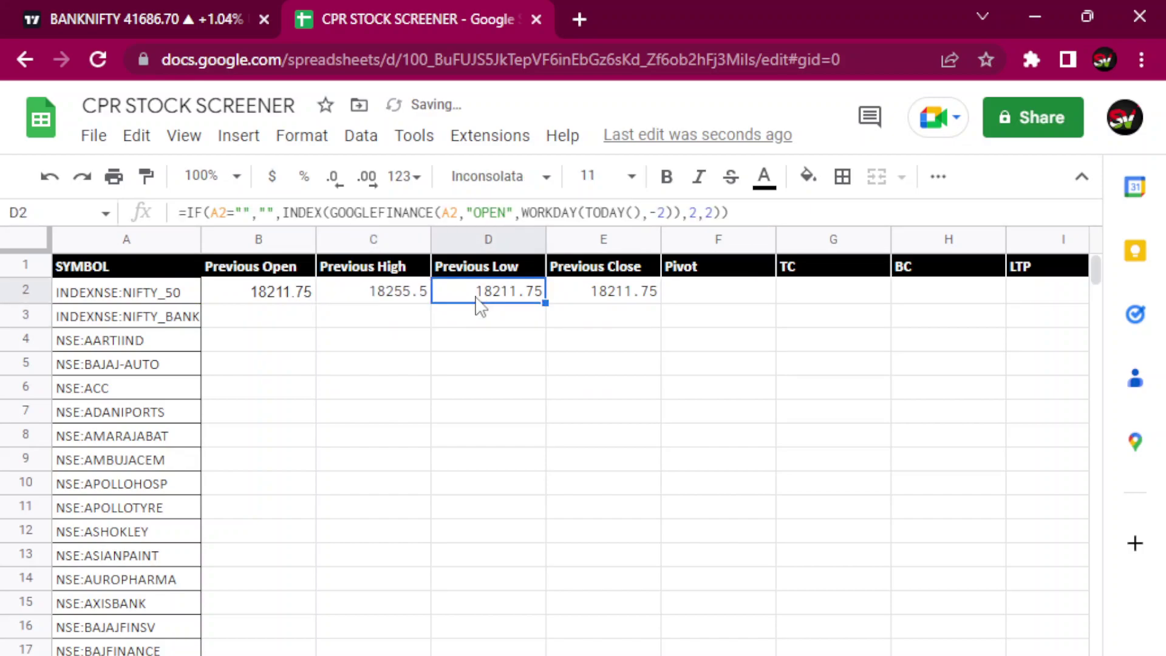
left_click(507, 215)
key("BackSpace")
key("BackSpace")
key("BackSpace")
type("LOW")
key("Return")
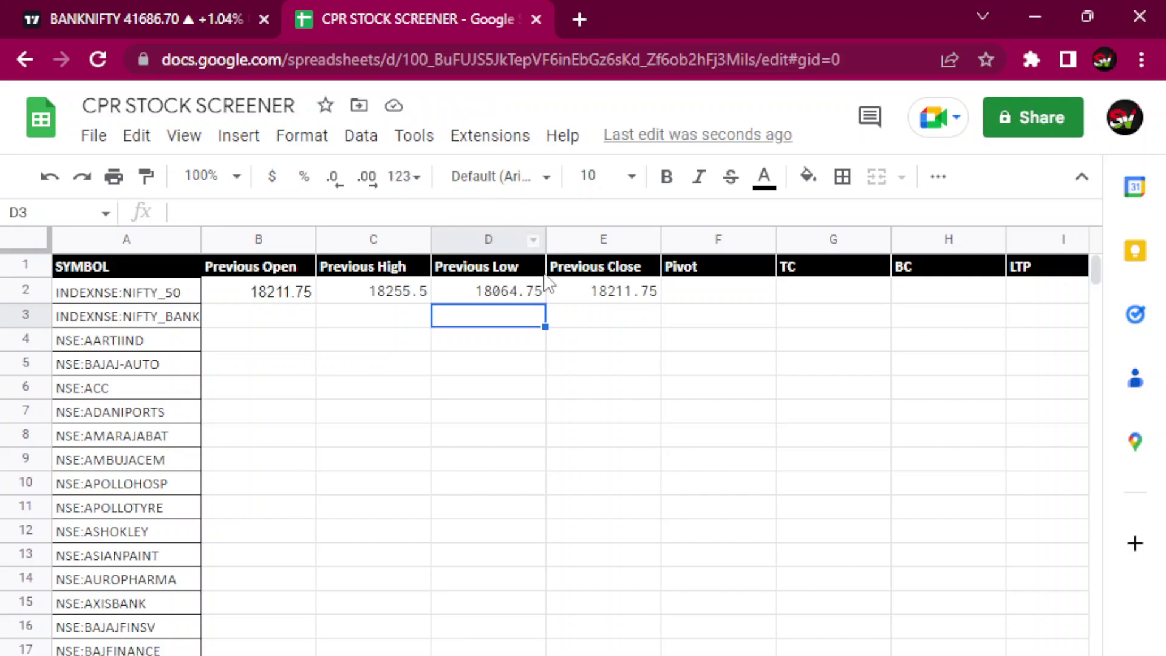
Change the GOOGLEFINANCE attribute in the E2 Previous Close formula to "CLOSE".
left_click(573, 295)
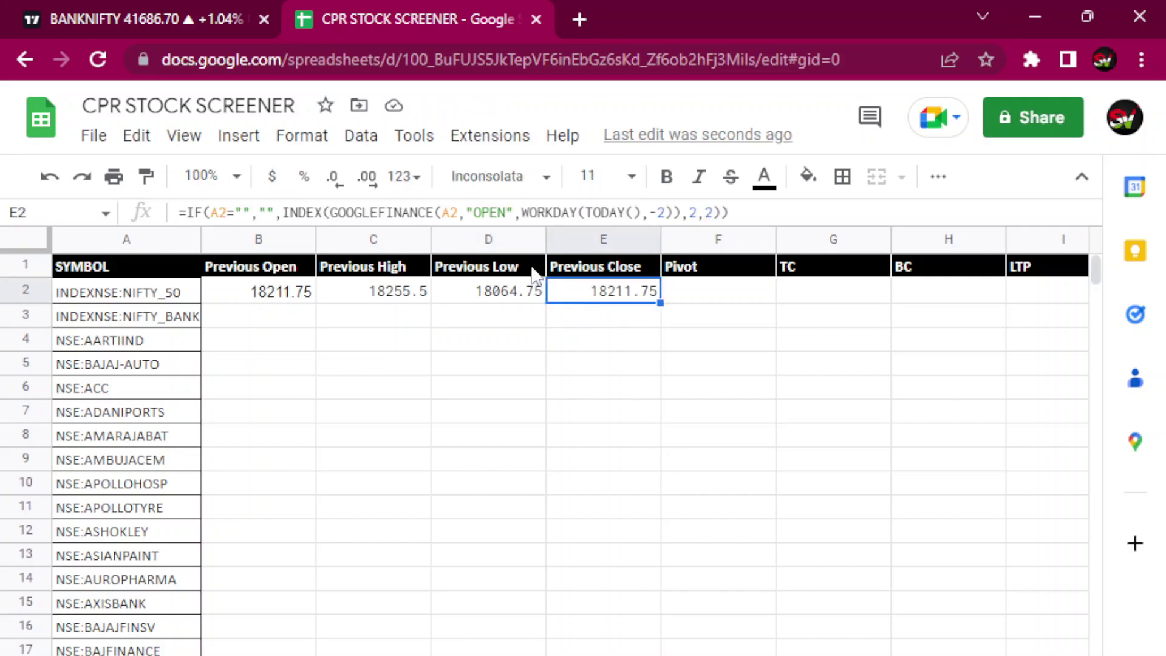
left_click(508, 212)
key("BackSpace")
key("BackSpace")
key("BackSpace")
key("BackSpace")
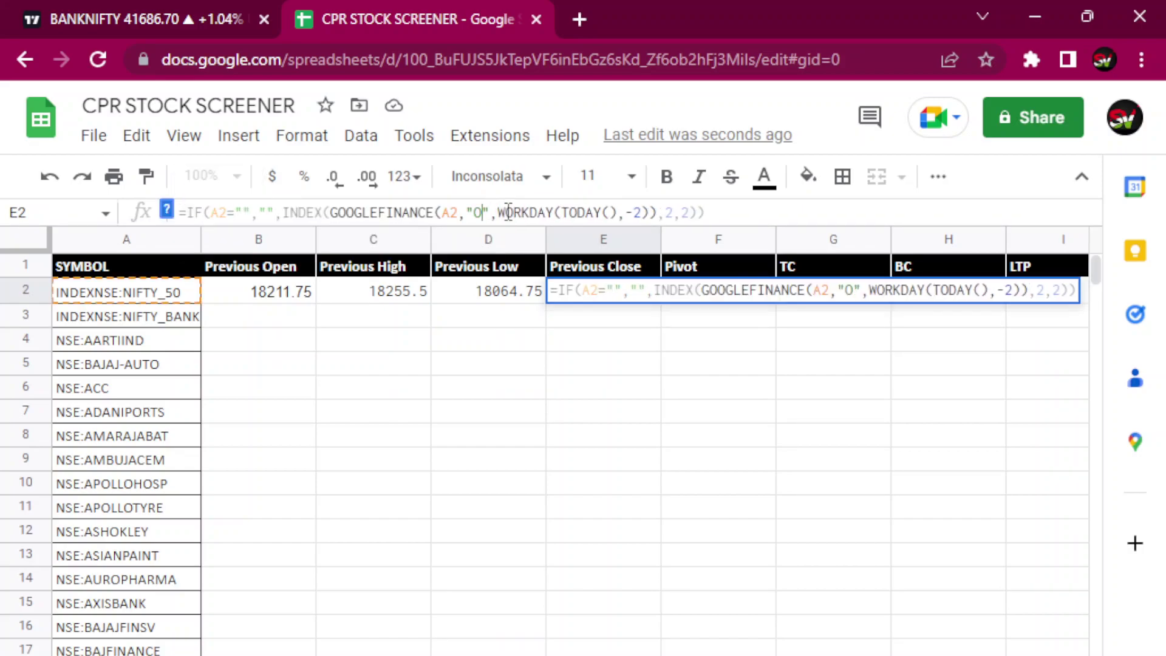
type("CLOS")
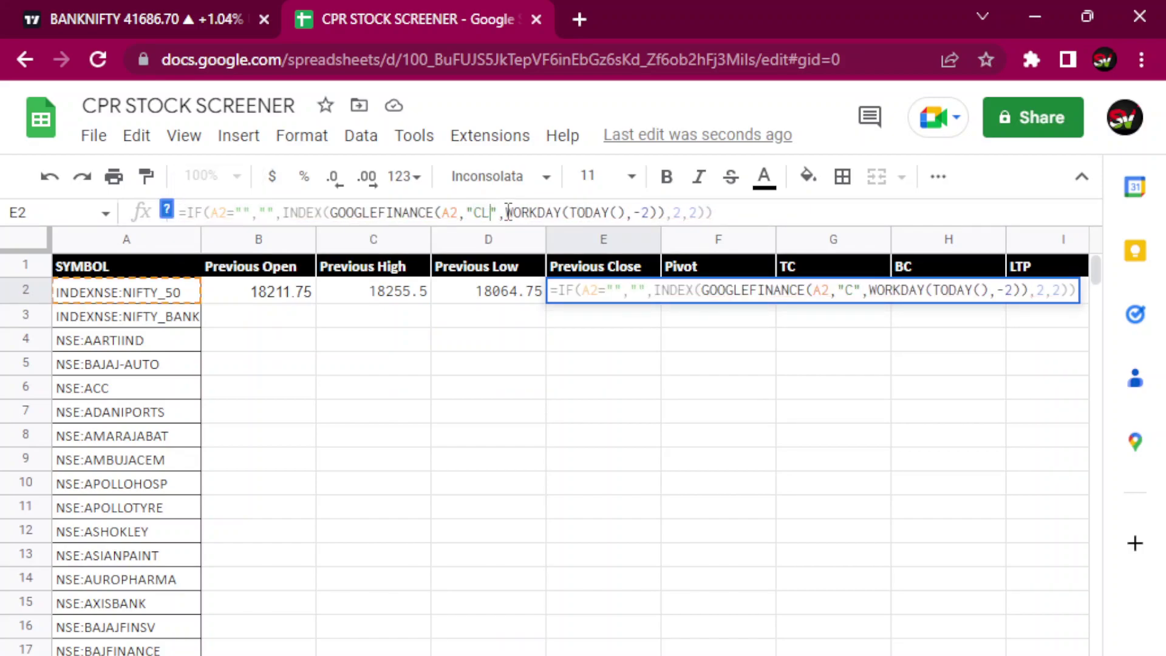
type("E")
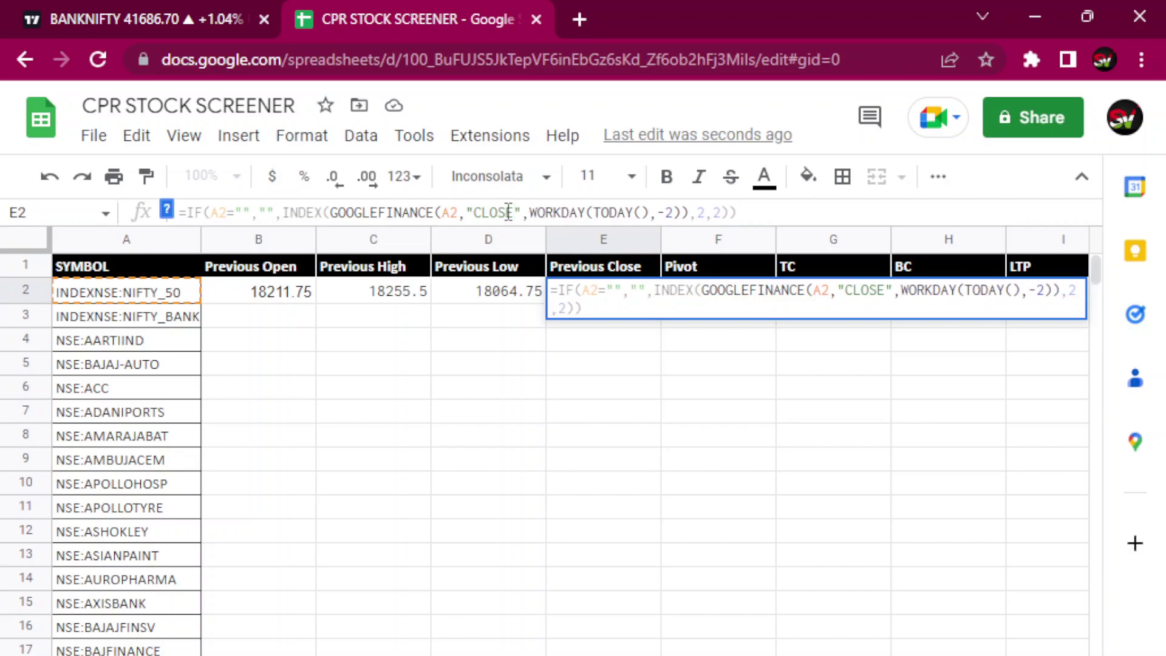
key("Return")
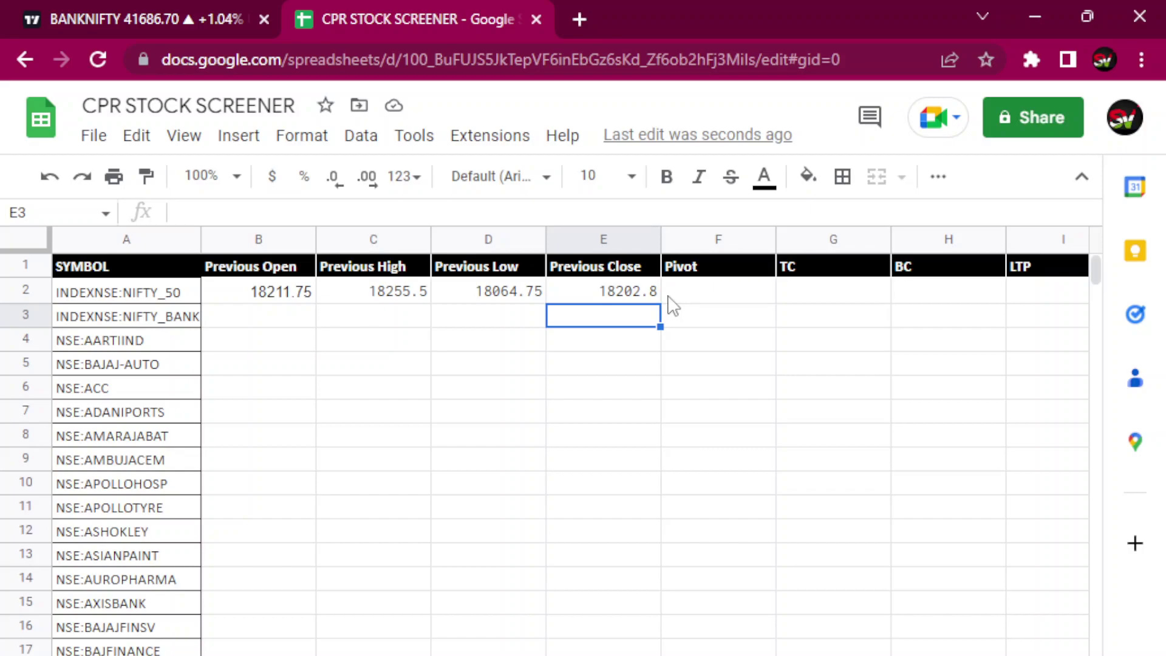
Enter the Pivot formula =IF(A2="","",(C2+E2+D2)/3) in F2, averaging the previous high, close and low.
left_click(691, 295)
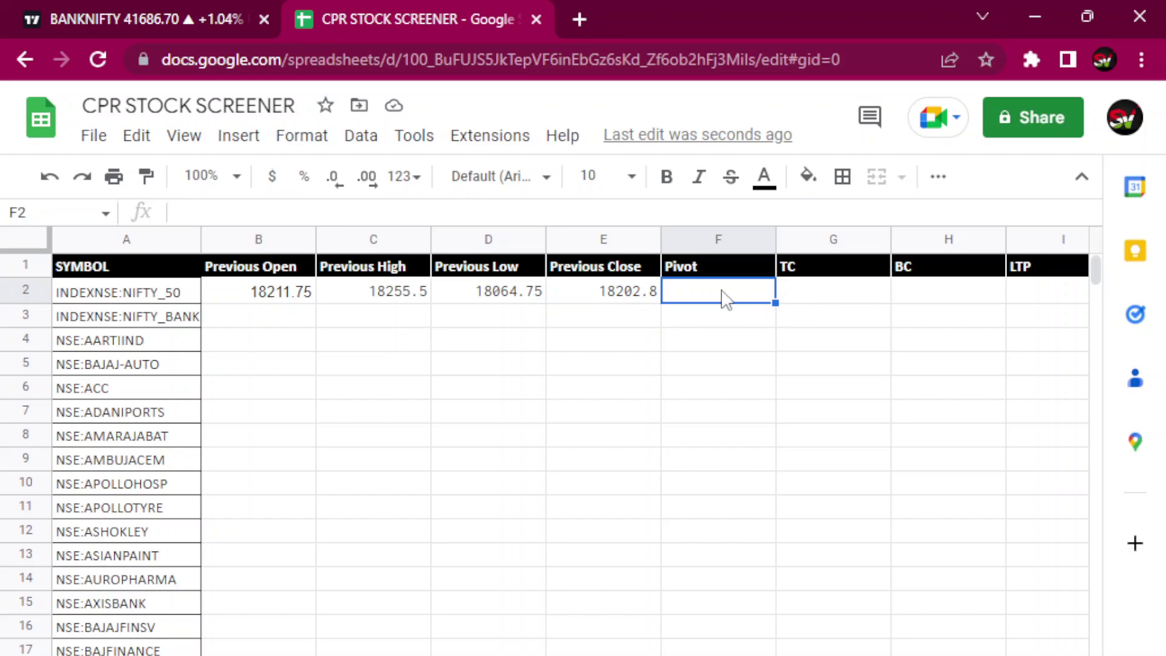
type("=")
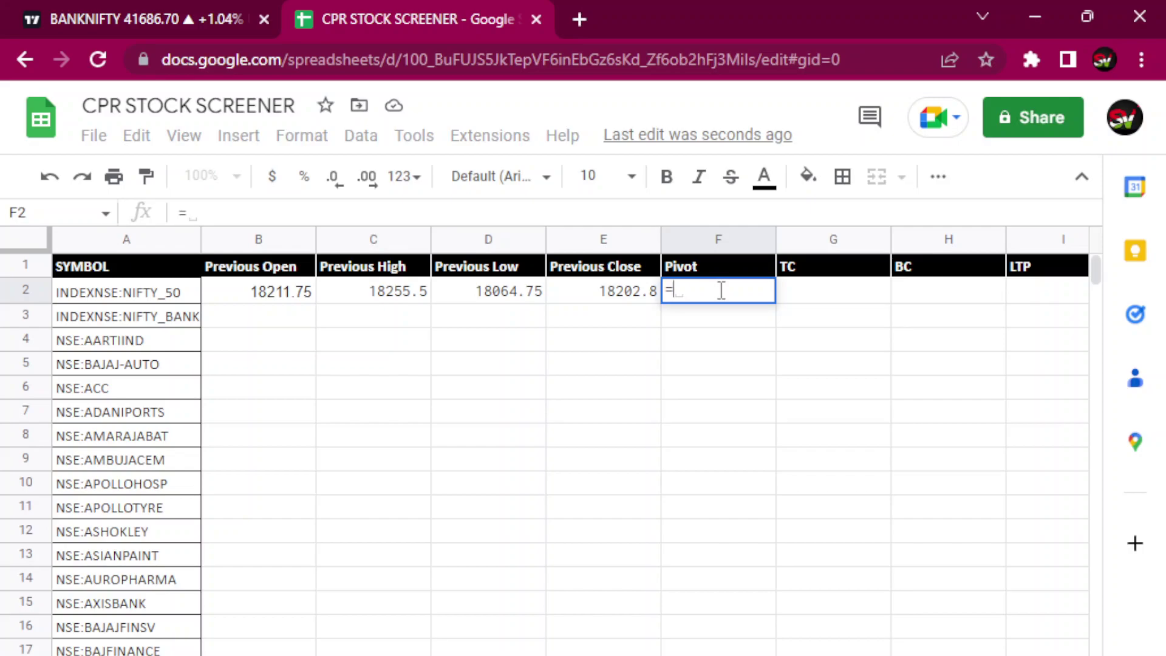
type("IF")
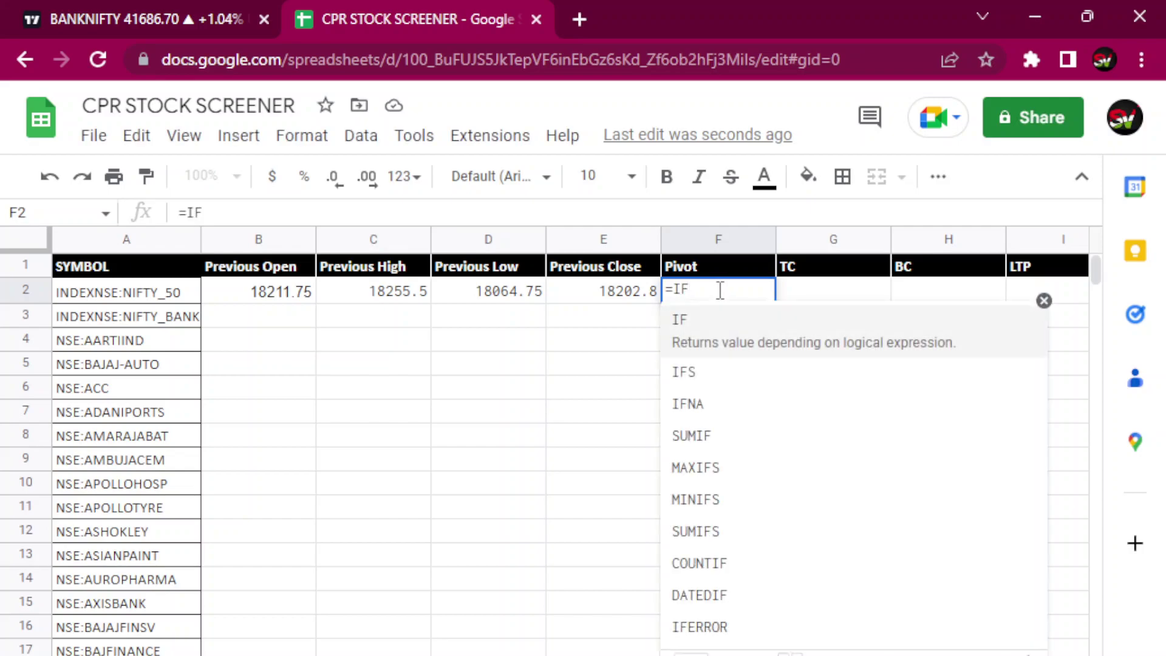
type("(")
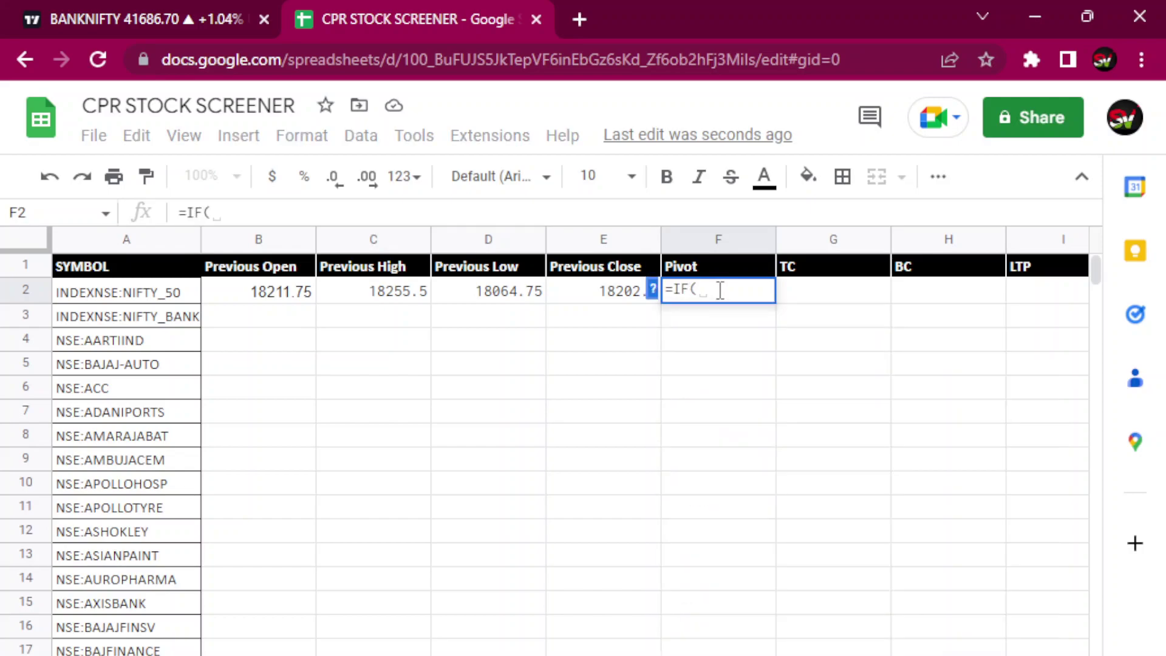
type("A2")
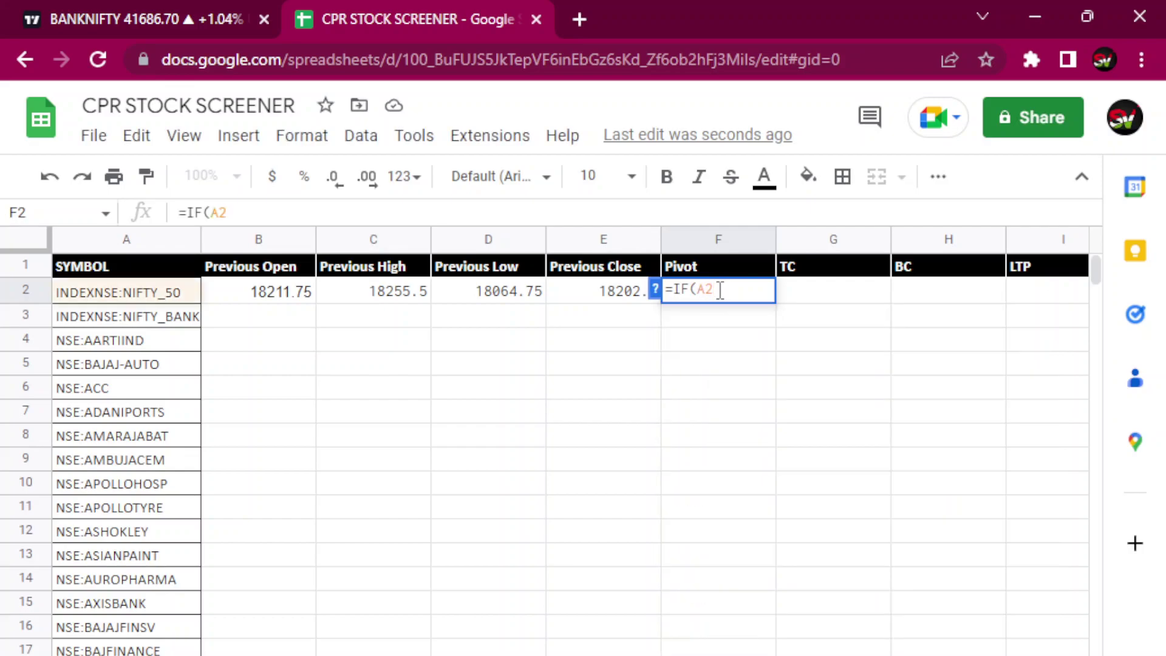
type("=")
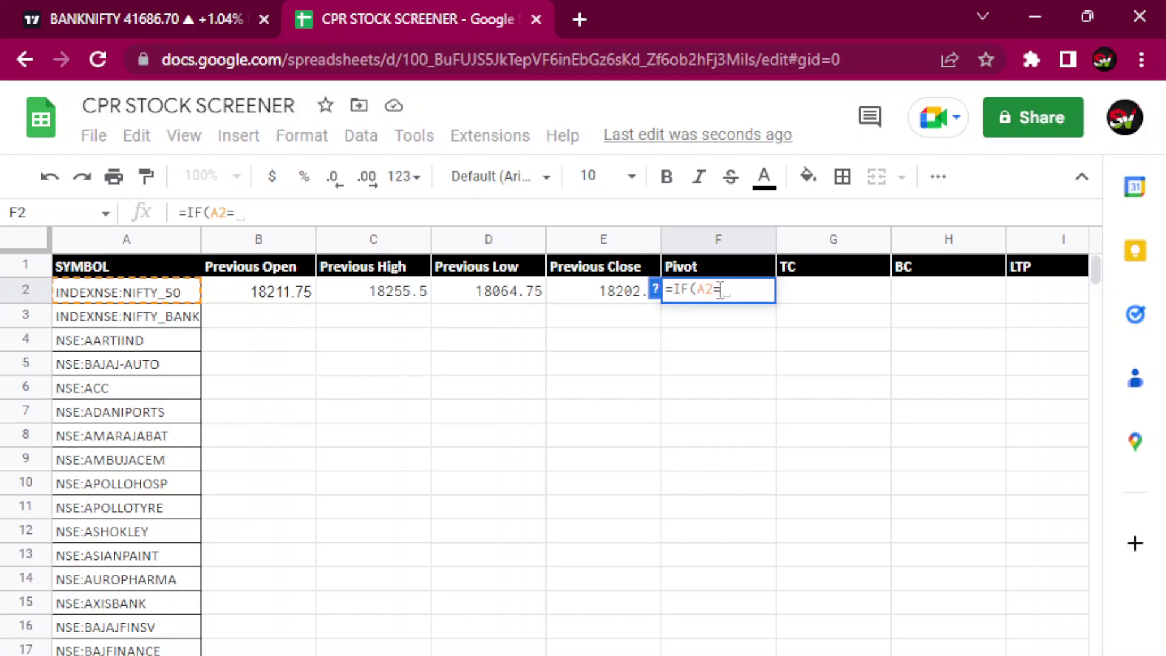
type("\"")
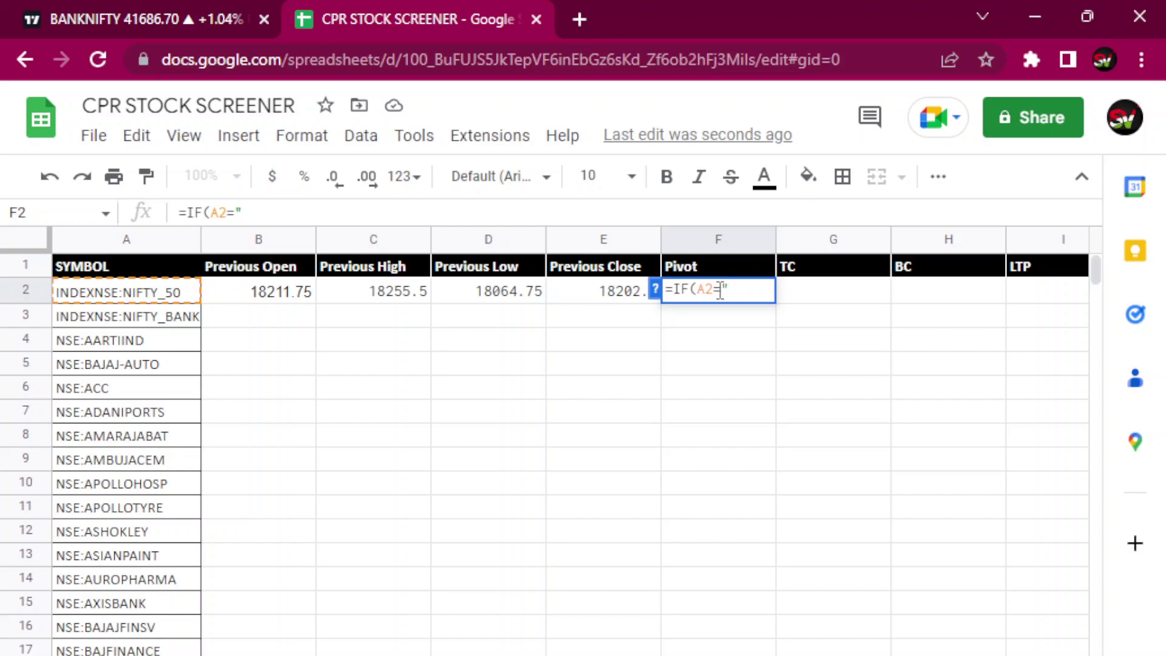
type("\",")
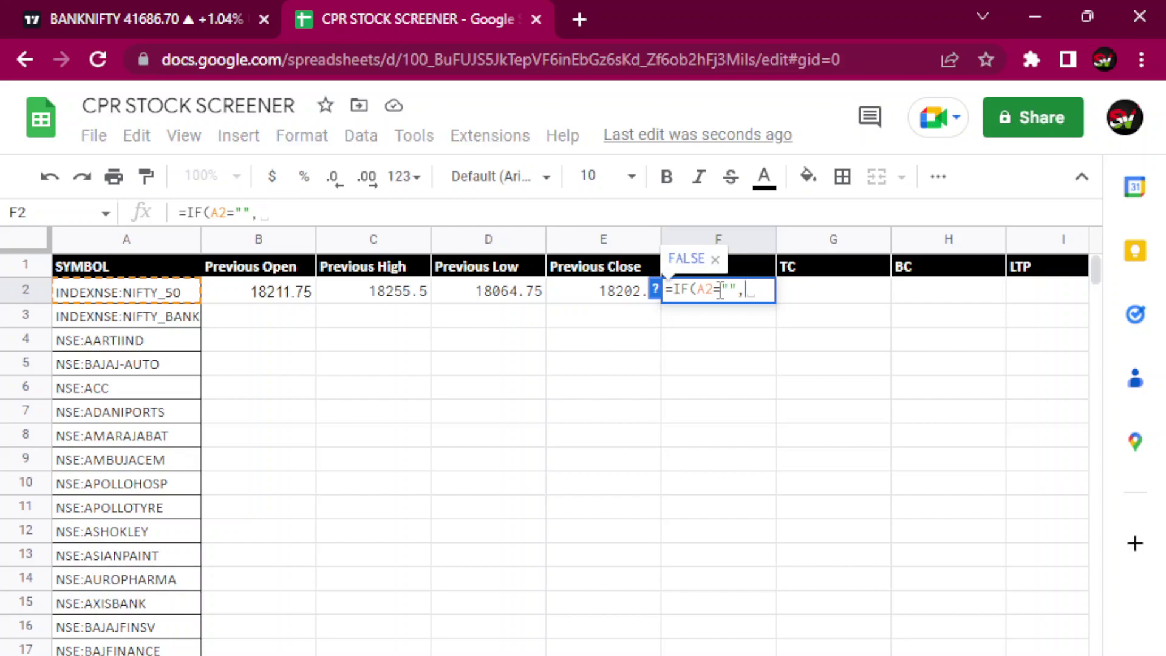
type(" \"\", ")
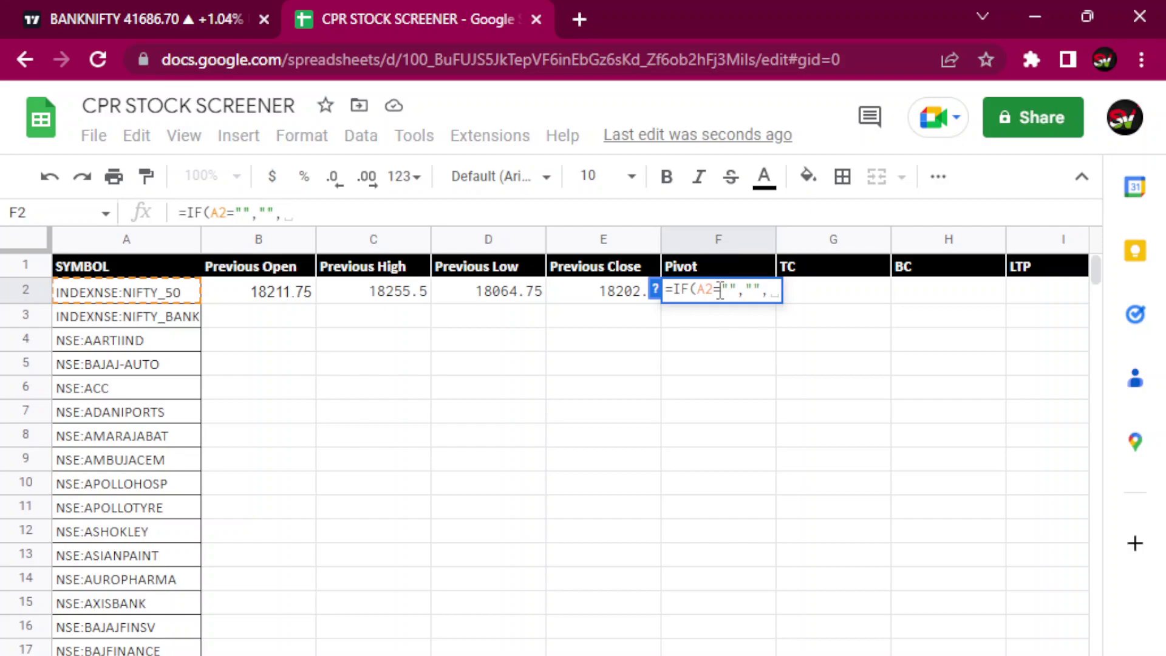
type("(")
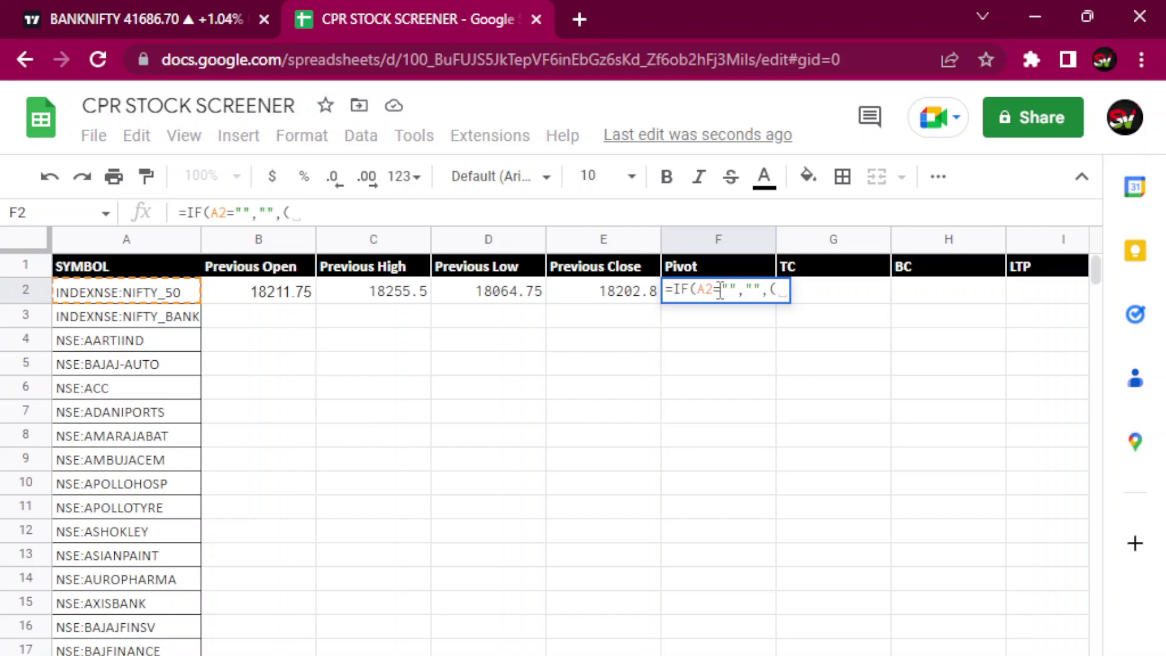
type("C2+E2")
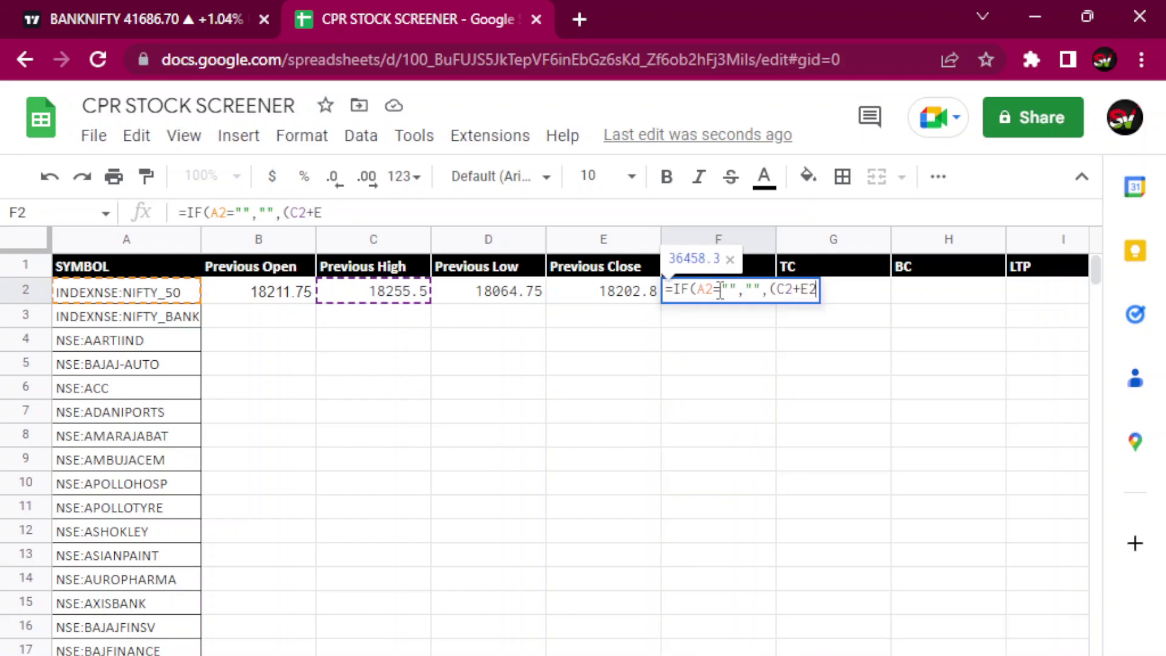
type("+")
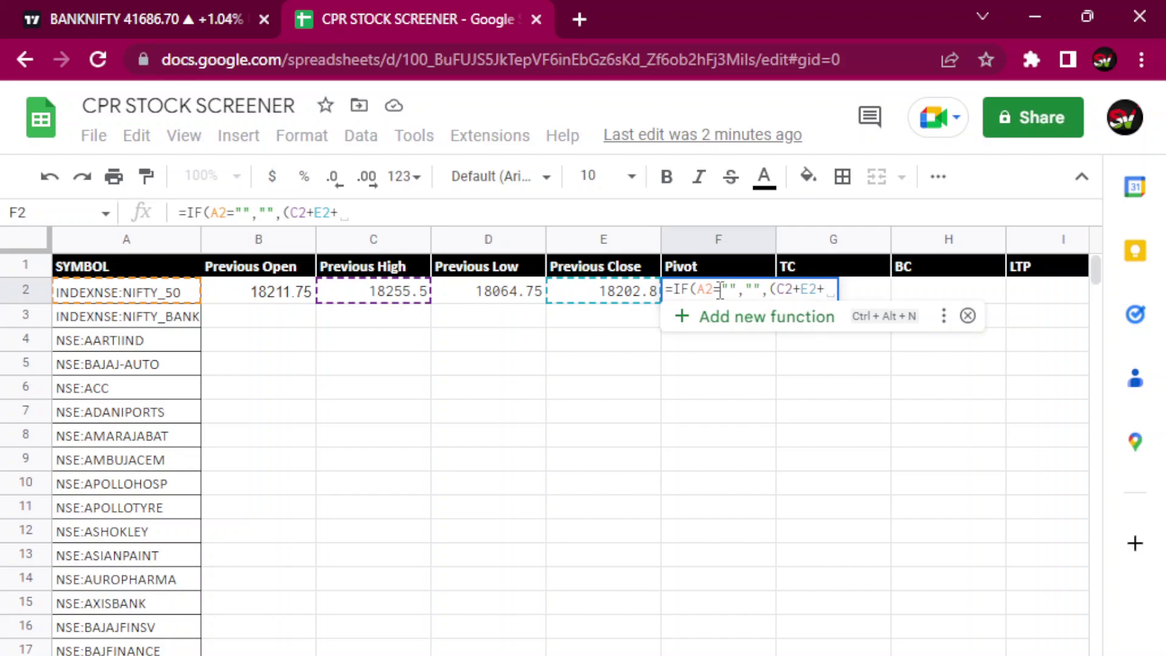
type("D2")
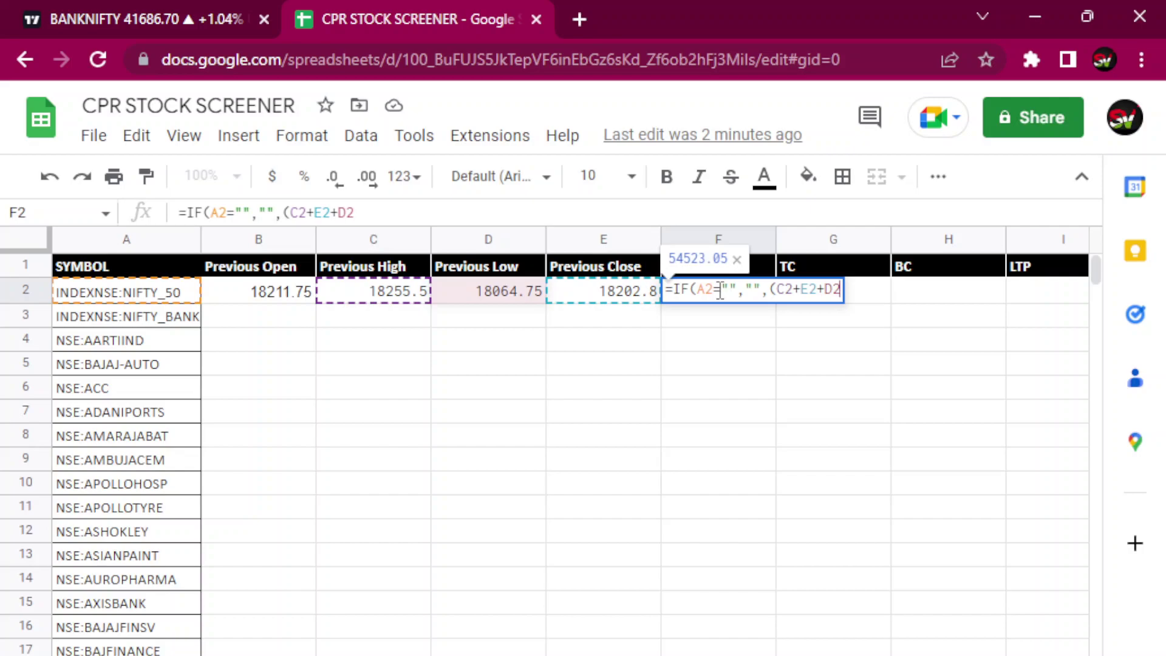
type(")")
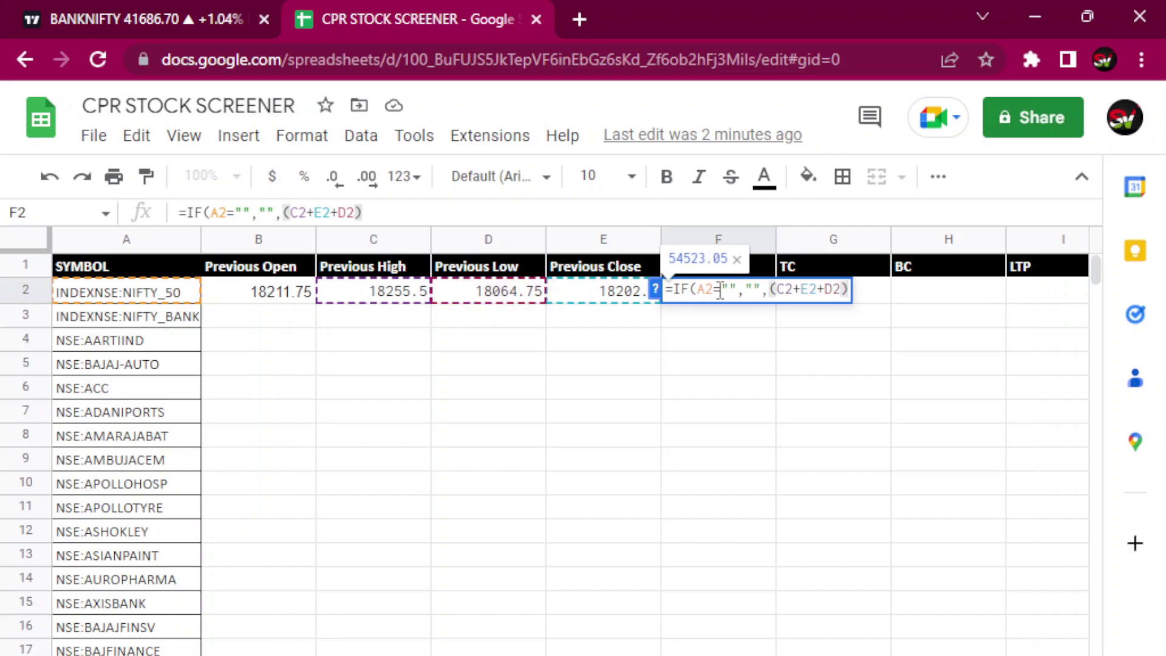
type("/3")
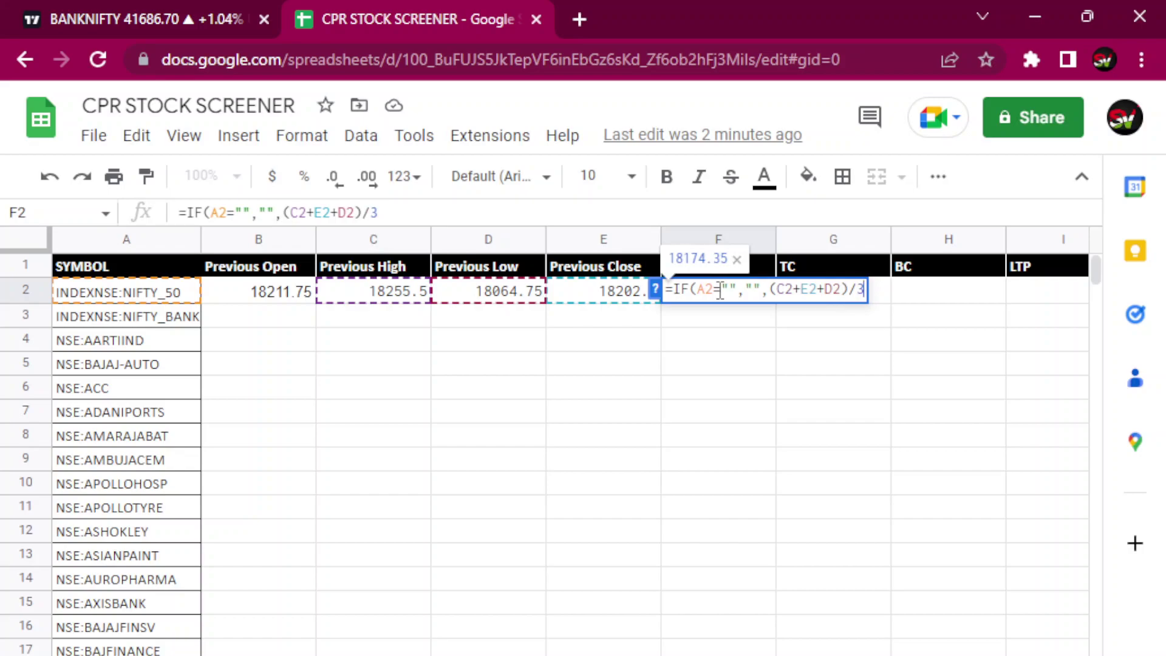
type(")")
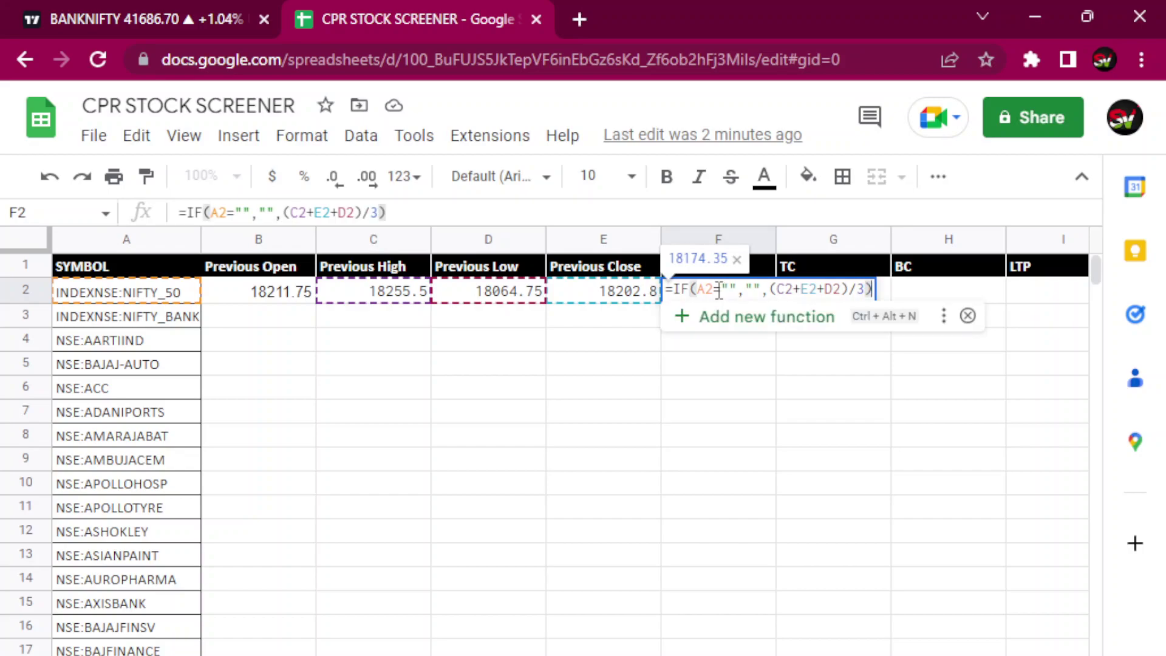
key("Return")
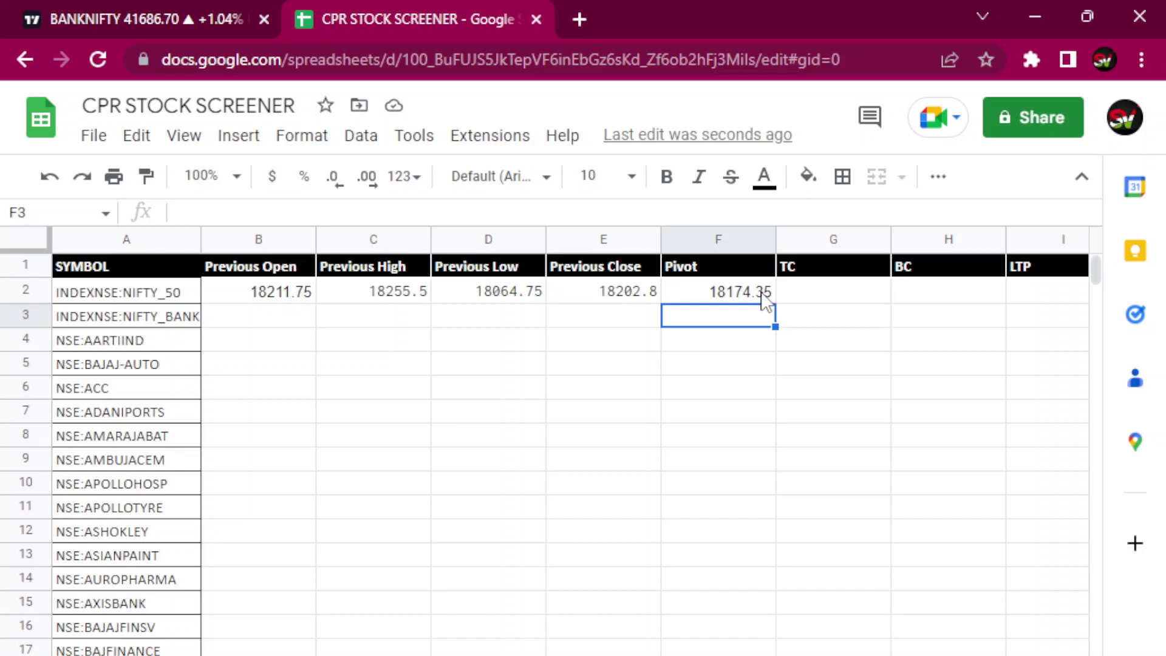
Enter the BC formula =IF(A2"","",(C2+D2)/2) in H2, averaging the previous high and low.
left_click(919, 301)
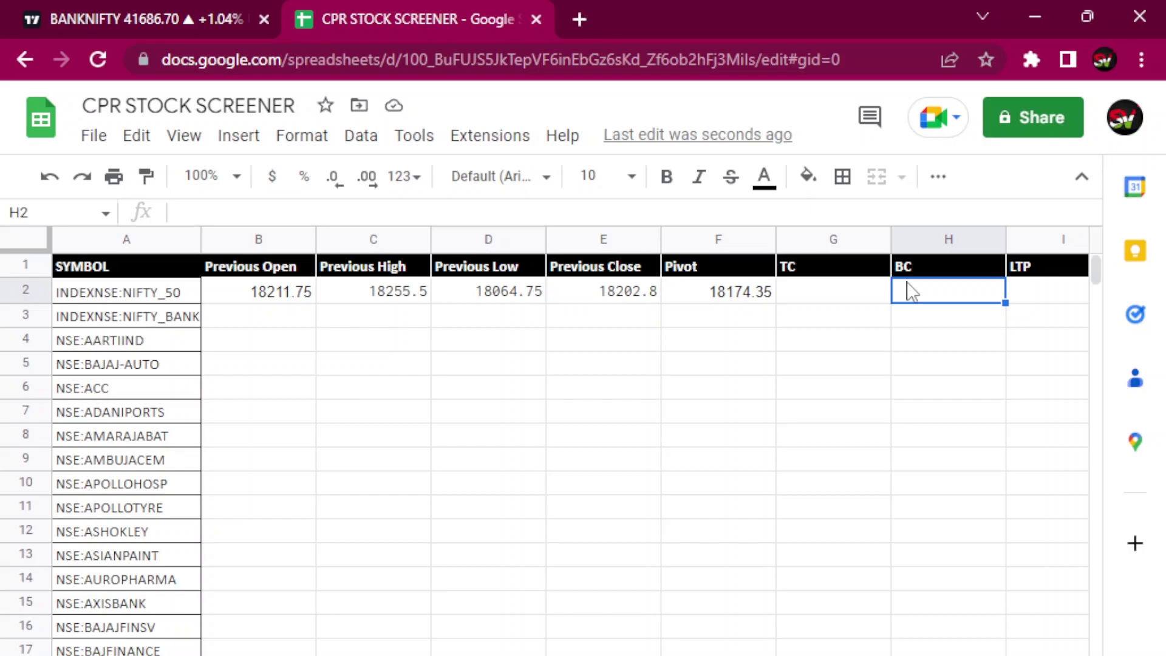
type("=")
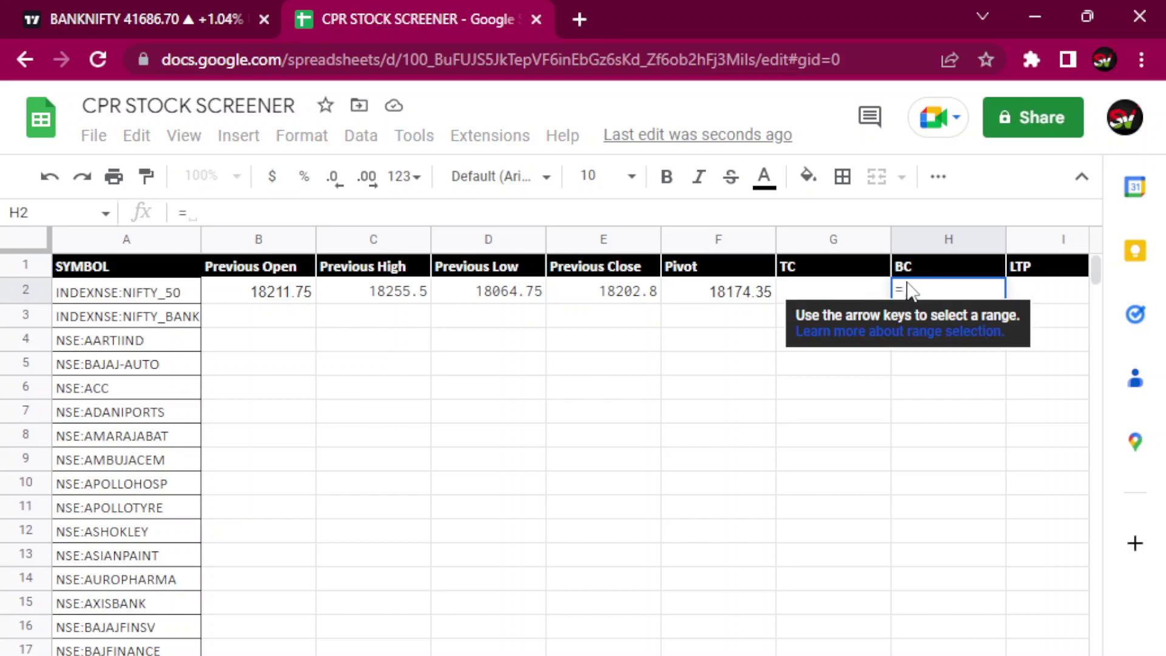
type("IF")
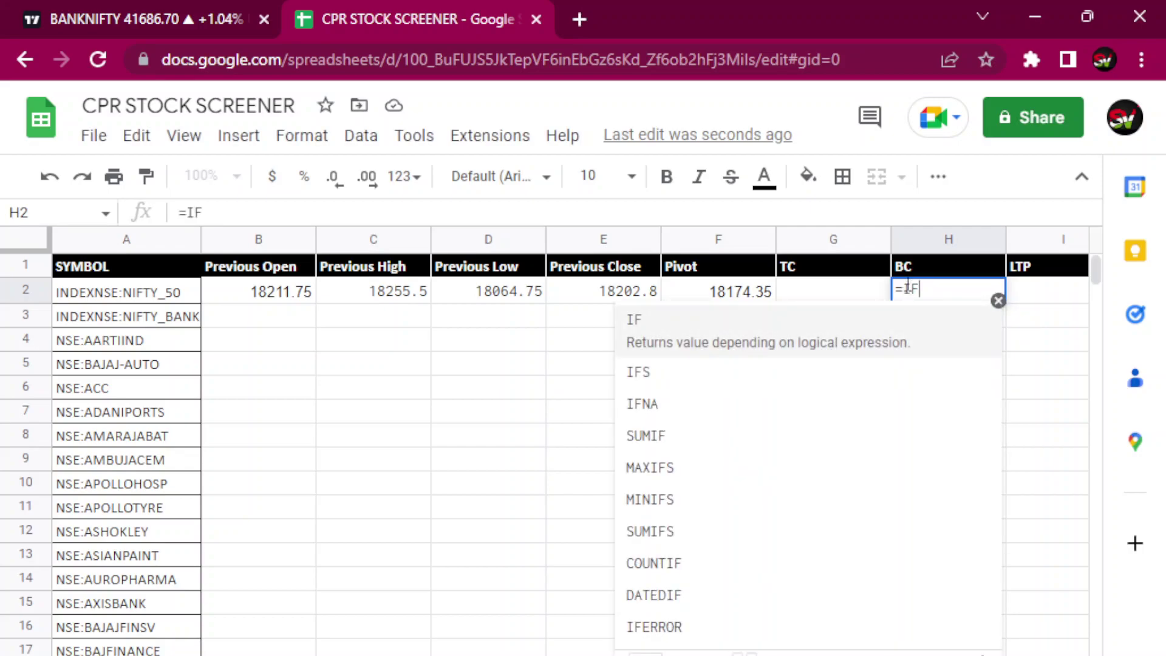
type("(A")
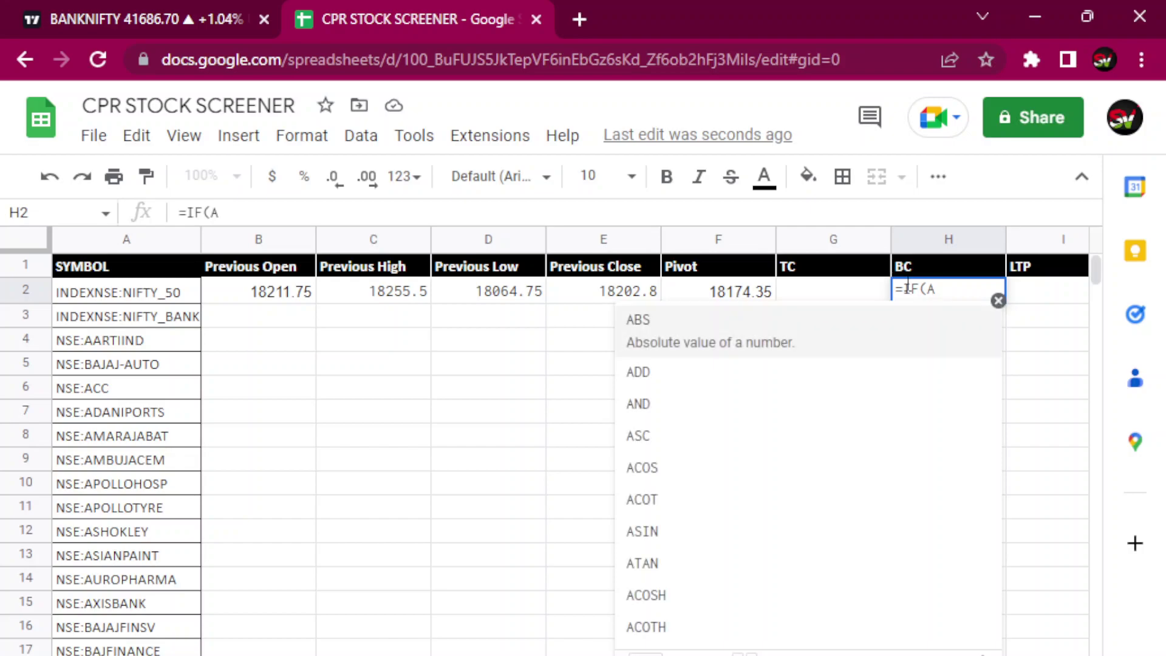
type("2\"")
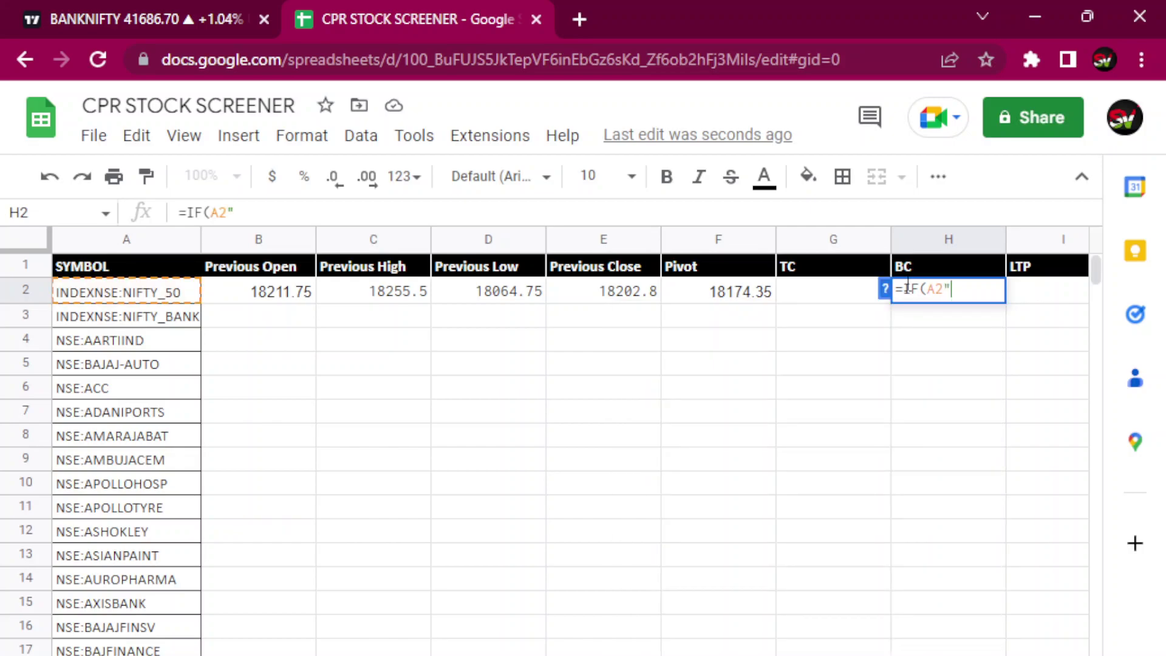
type("\",")
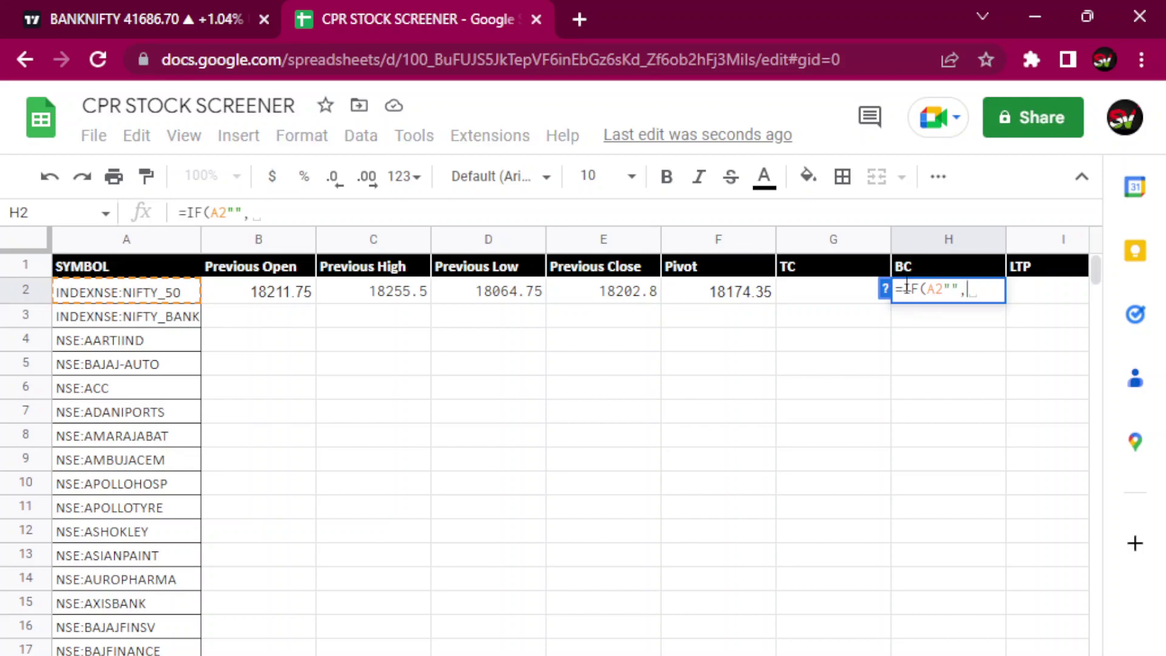
key("BackSpace")
type("\"\",(C2")
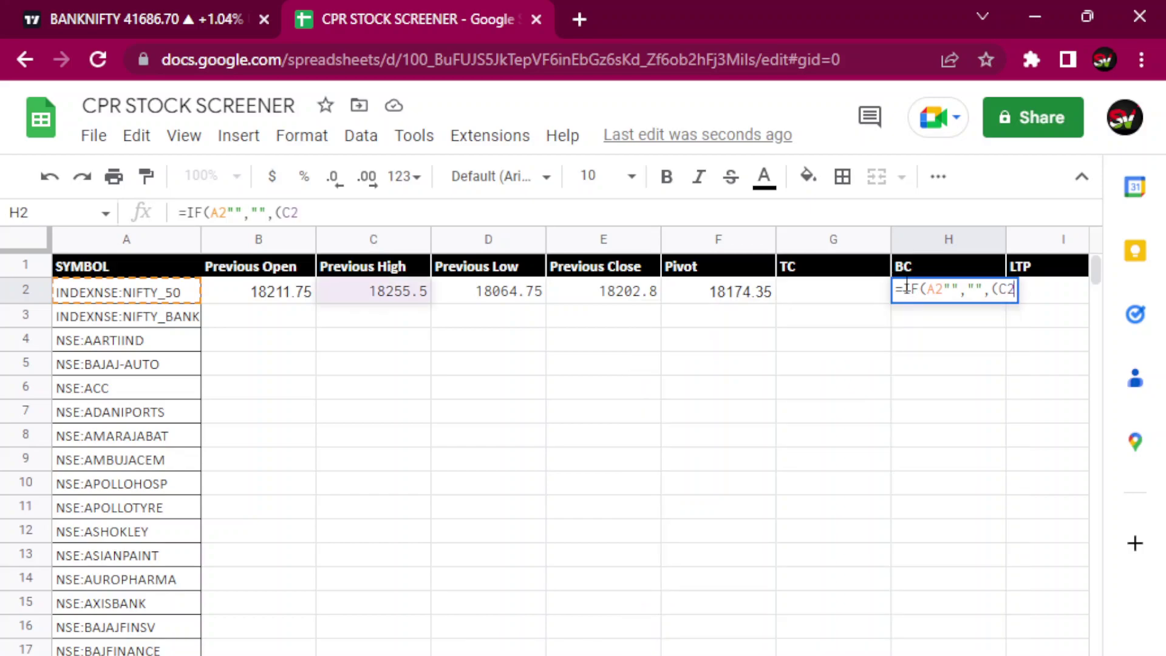
type("+")
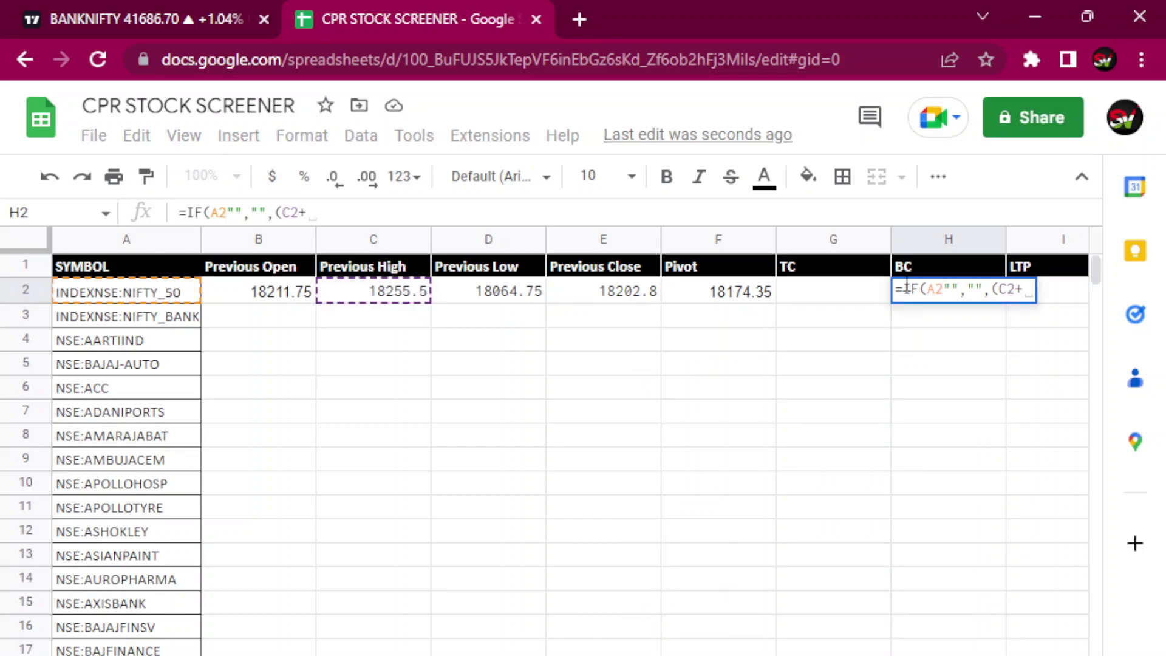
type("D2")
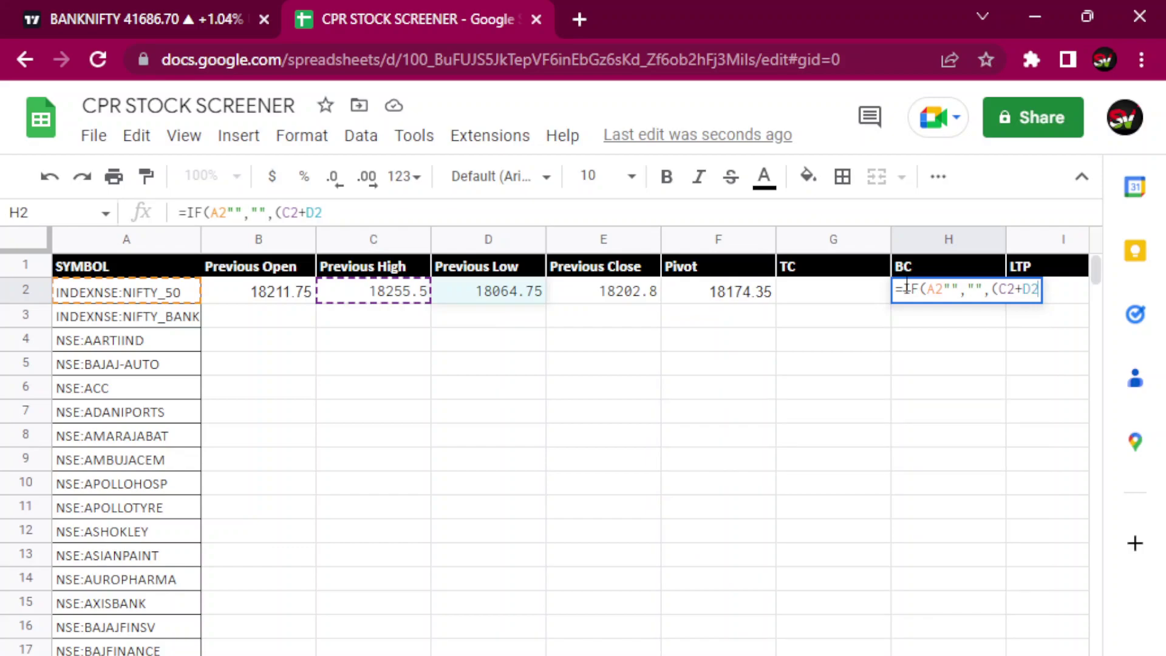
type(")")
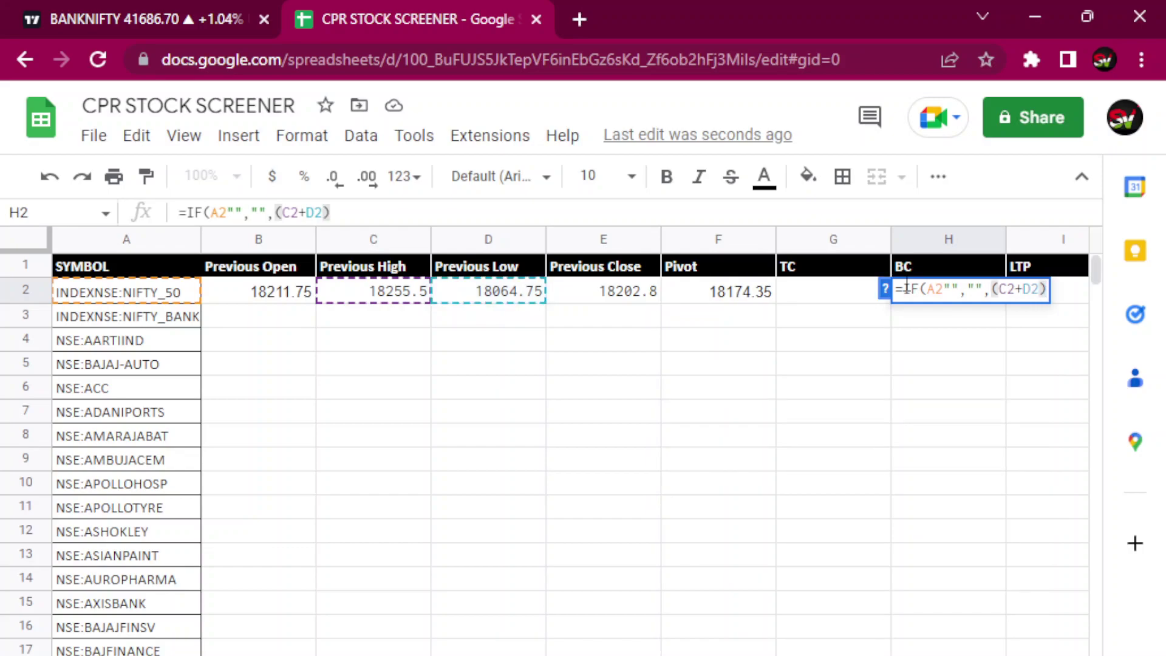
type("?2")
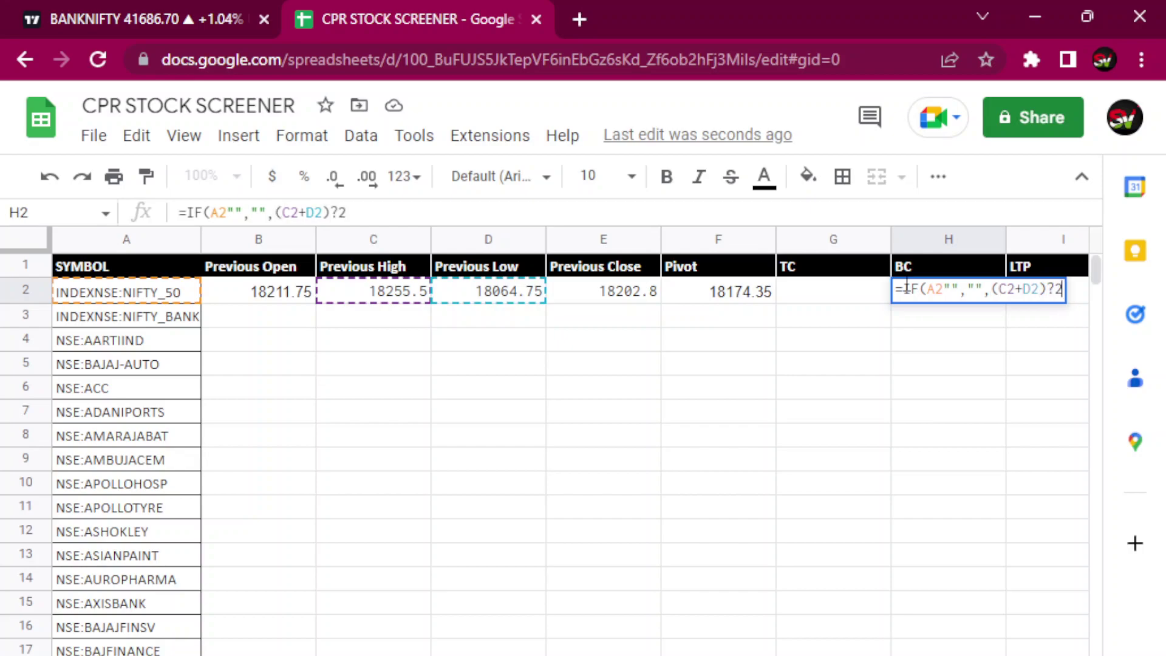
type(")")
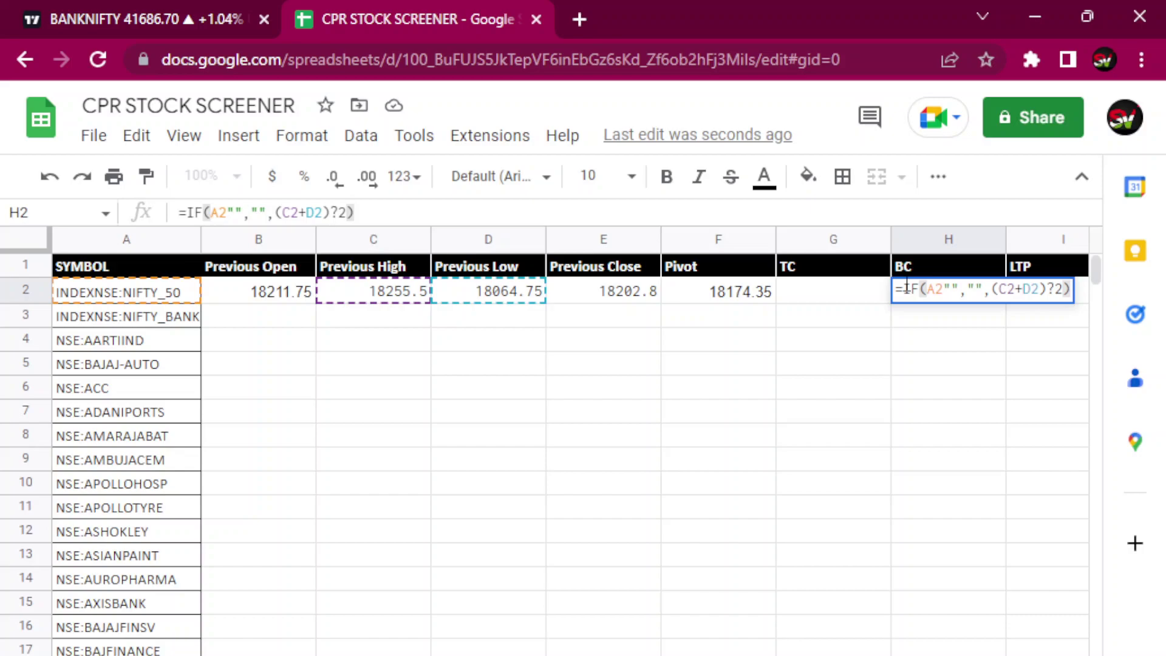
left_click(338, 211)
key("BackSpace")
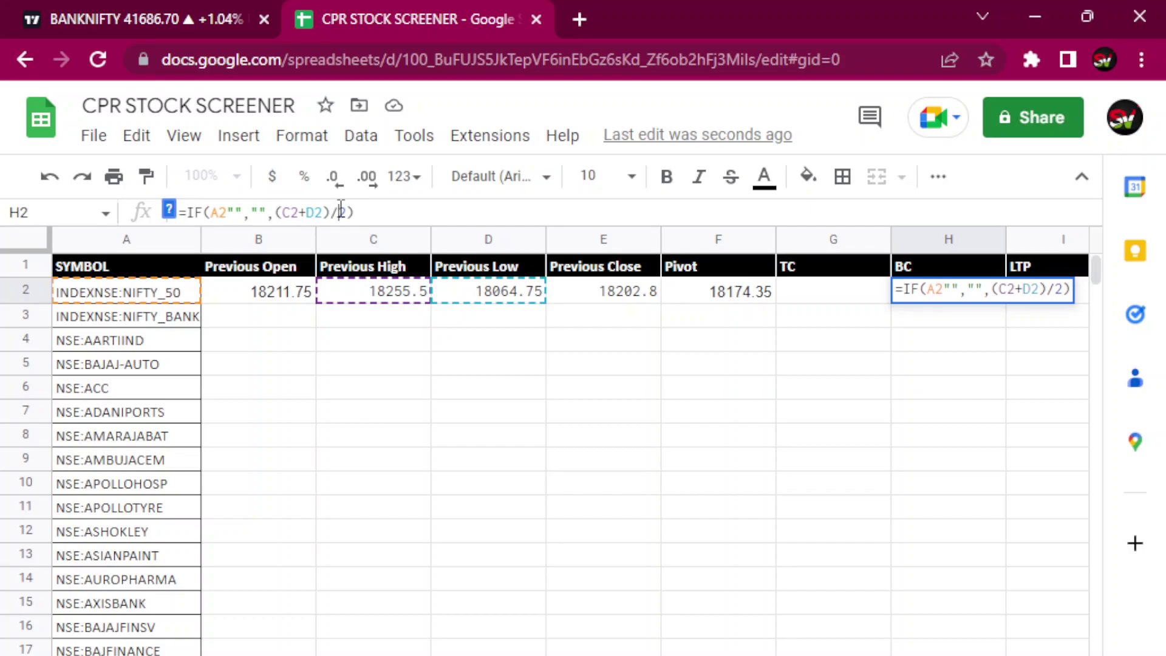
key("Return")
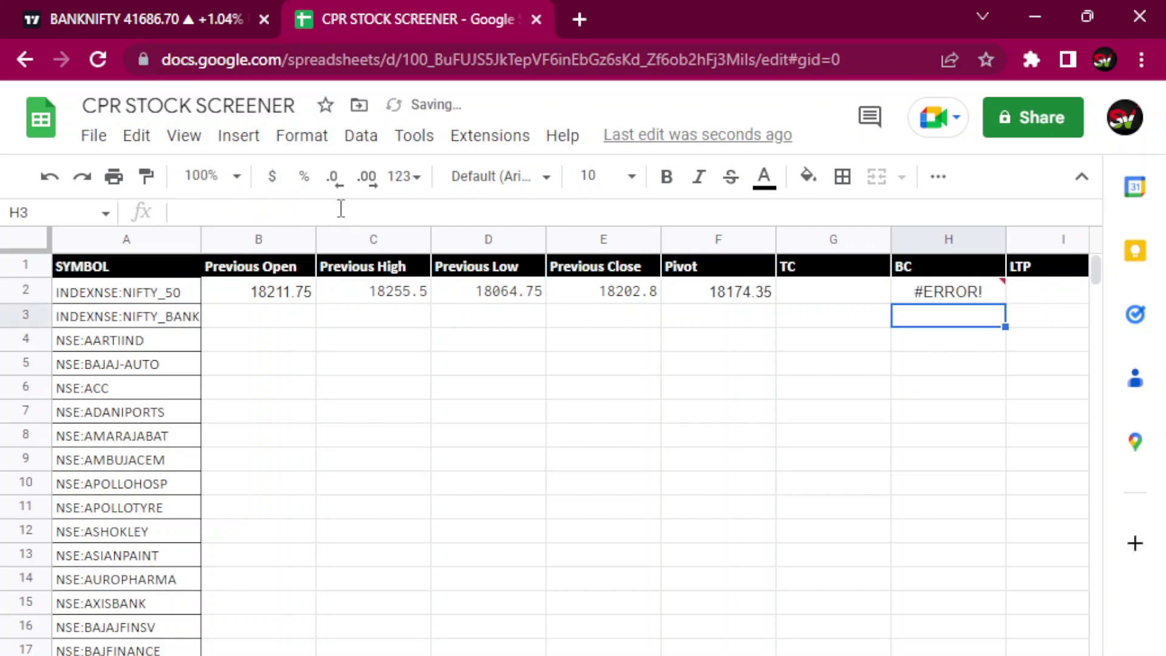
Correct the BC formula in H2 to =IF(A2="","",(C2+D2)/2) by adding the missing equals sign after A2.
left_click(978, 297)
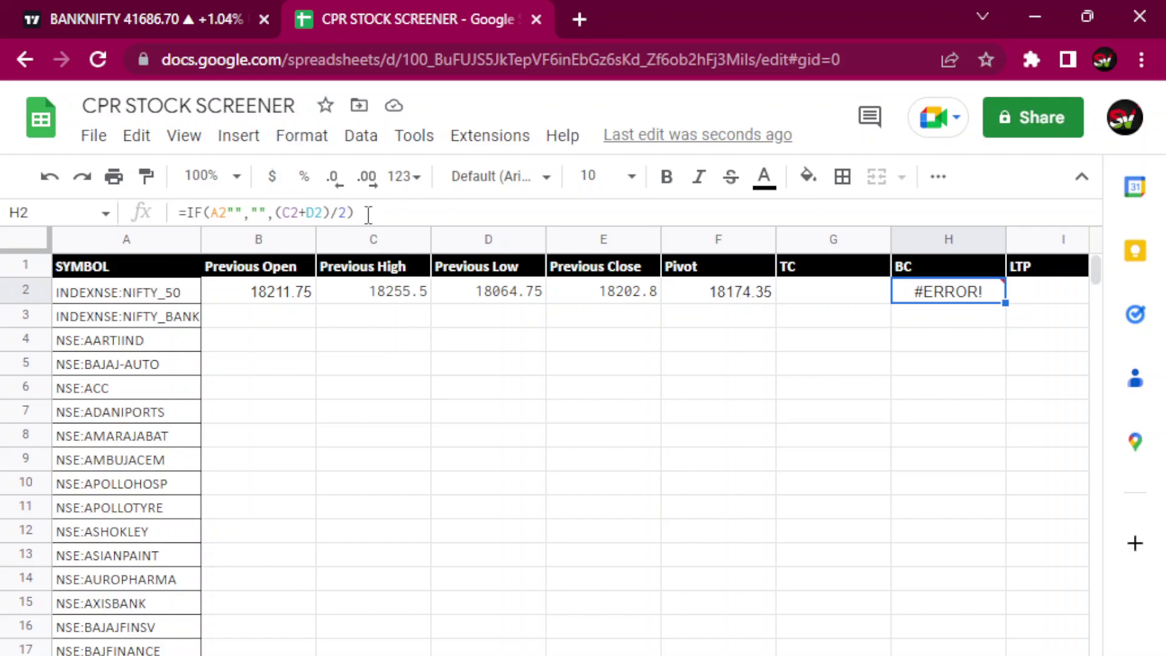
left_click(231, 212)
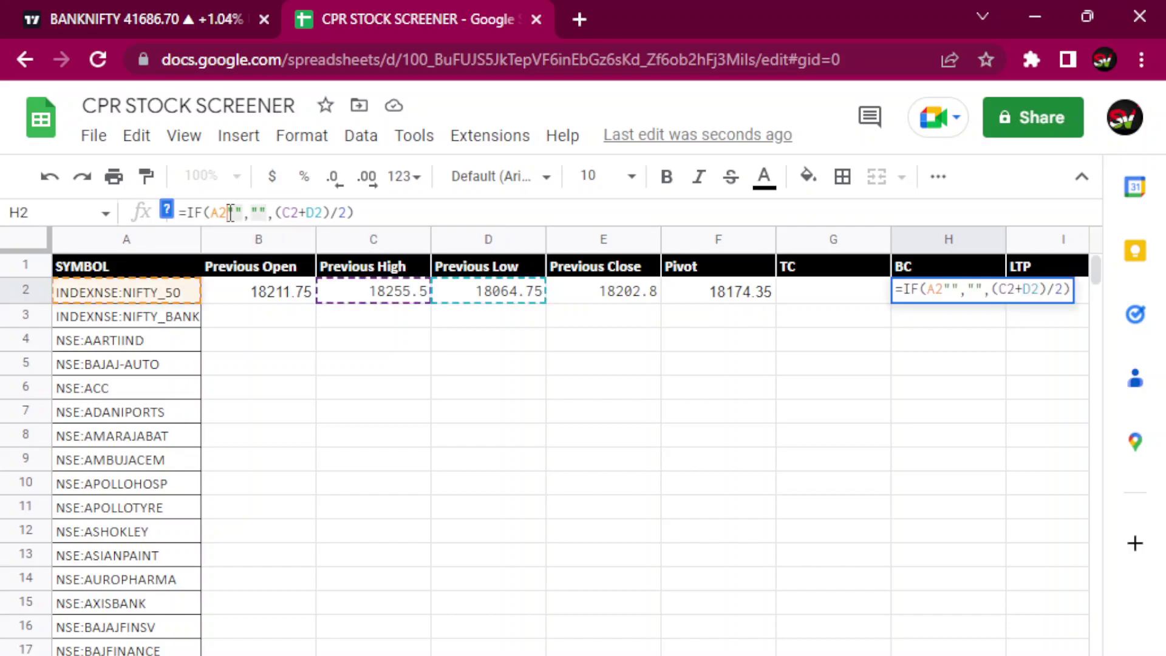
type("=")
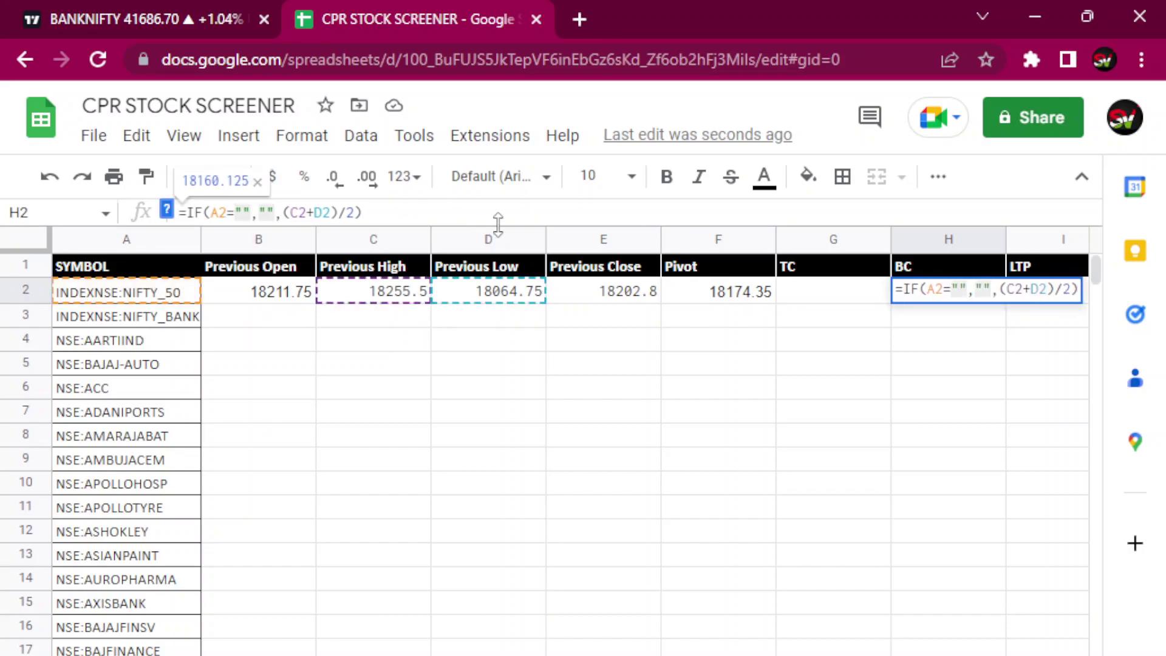
key("Return")
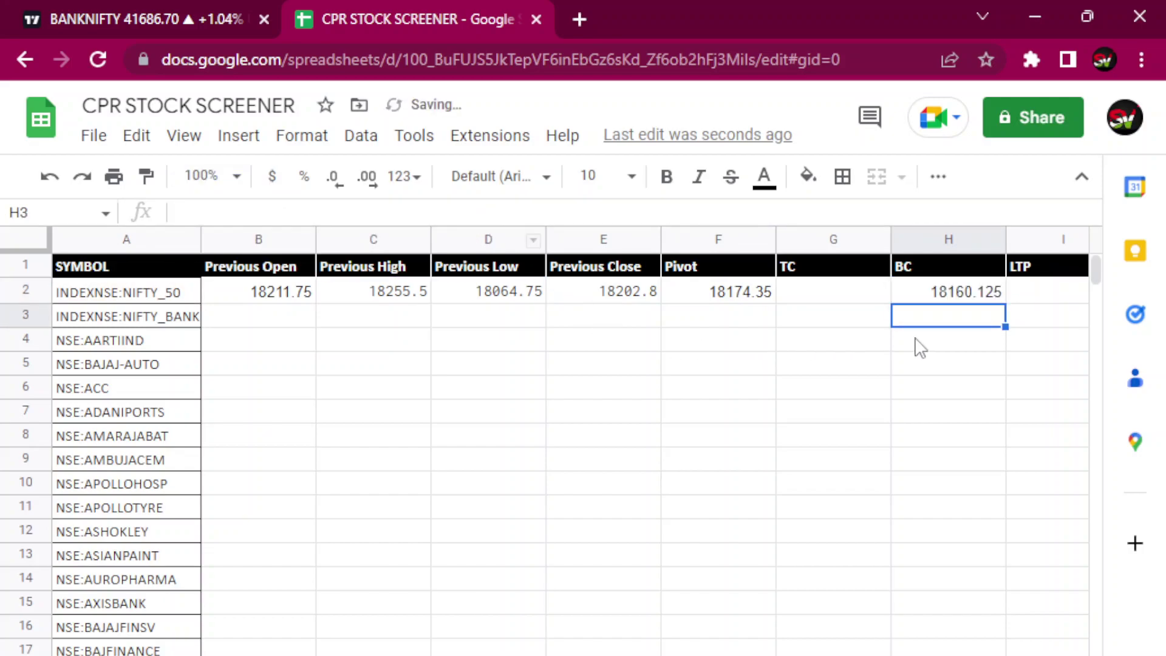
Enter the TC formula =IF(A2="","",(F2-H2)+F2) in G2, adding the difference between Pivot and BC to the Pivot.
left_click(826, 297)
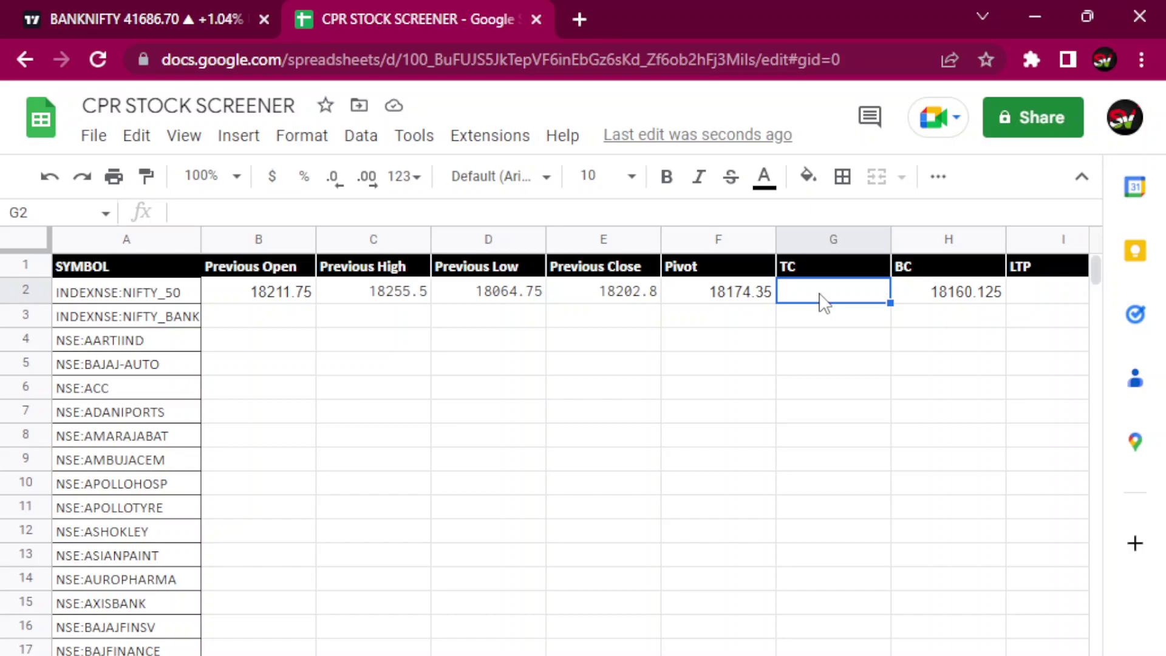
type("=")
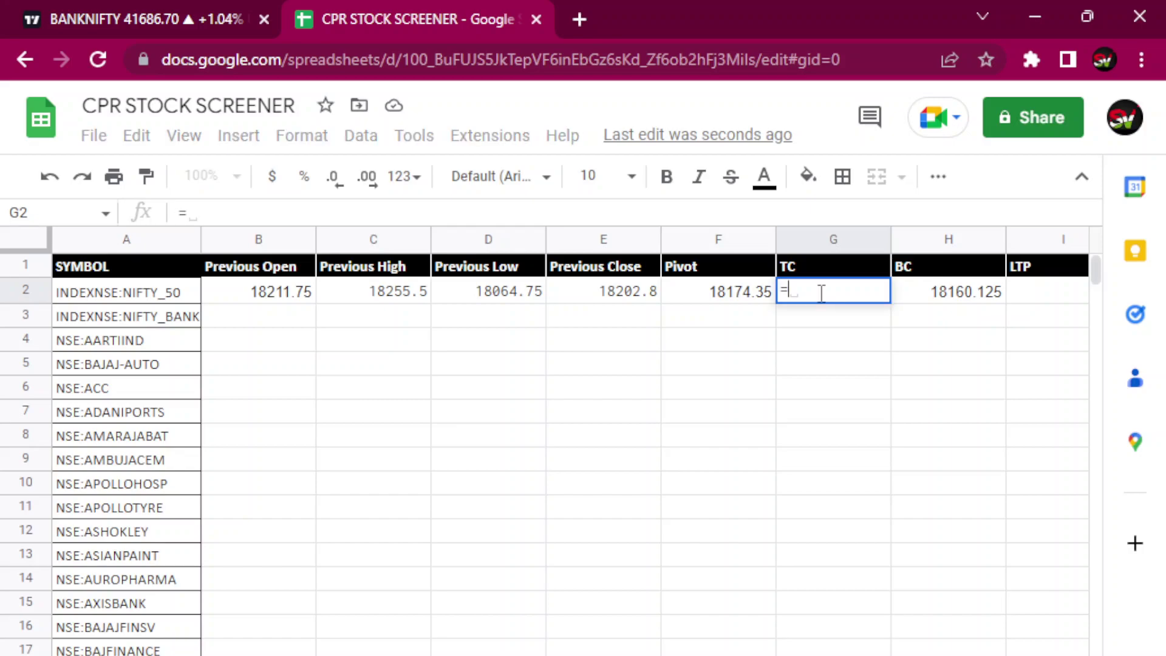
type("IF")
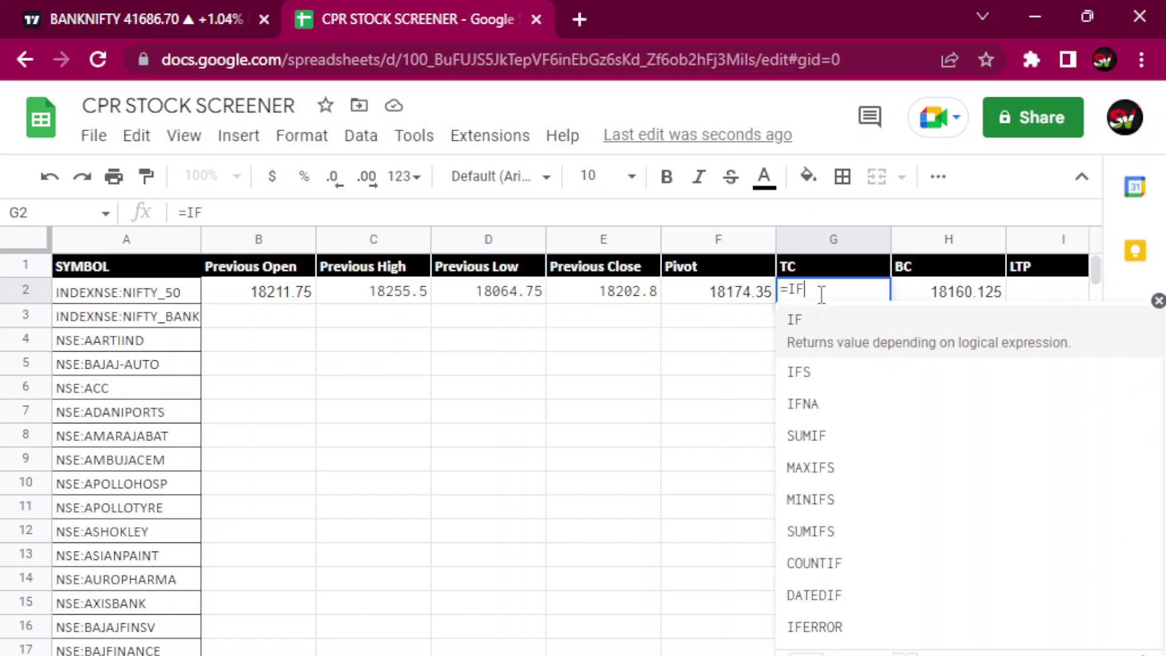
type("(A2")
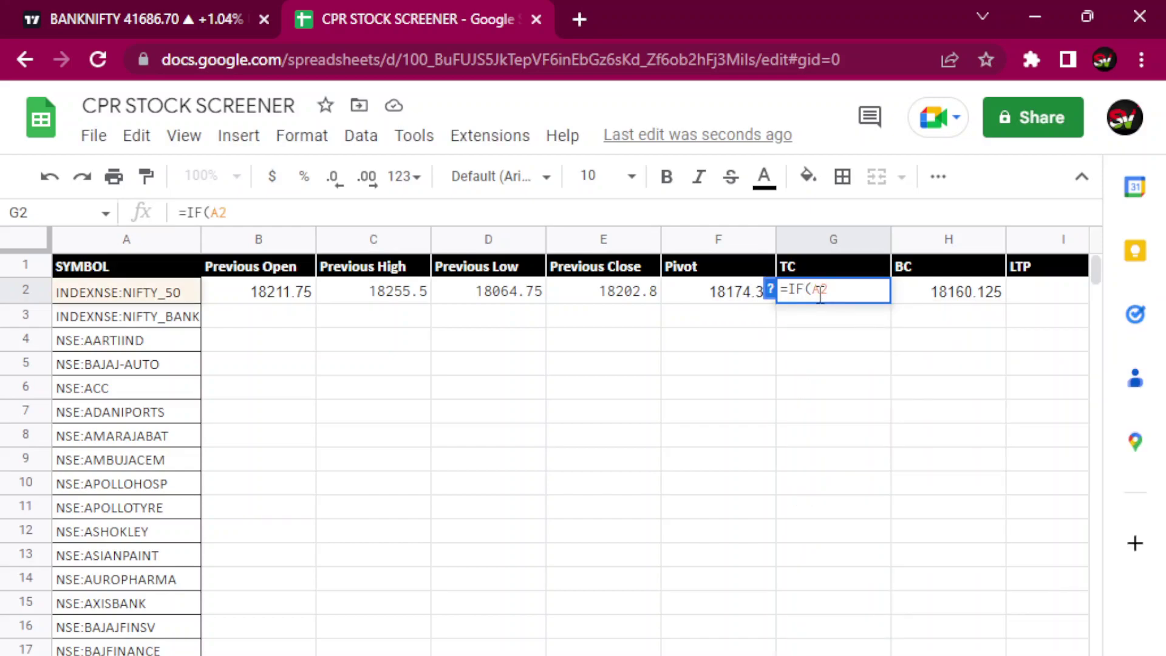
type("=")
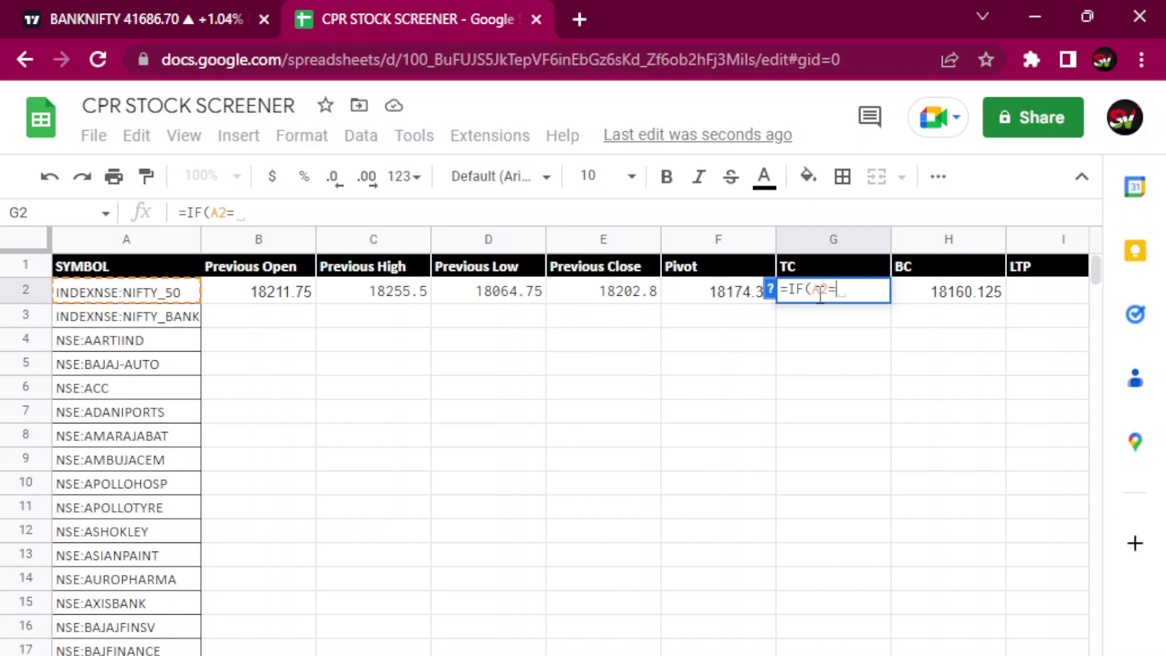
type("\"\"")
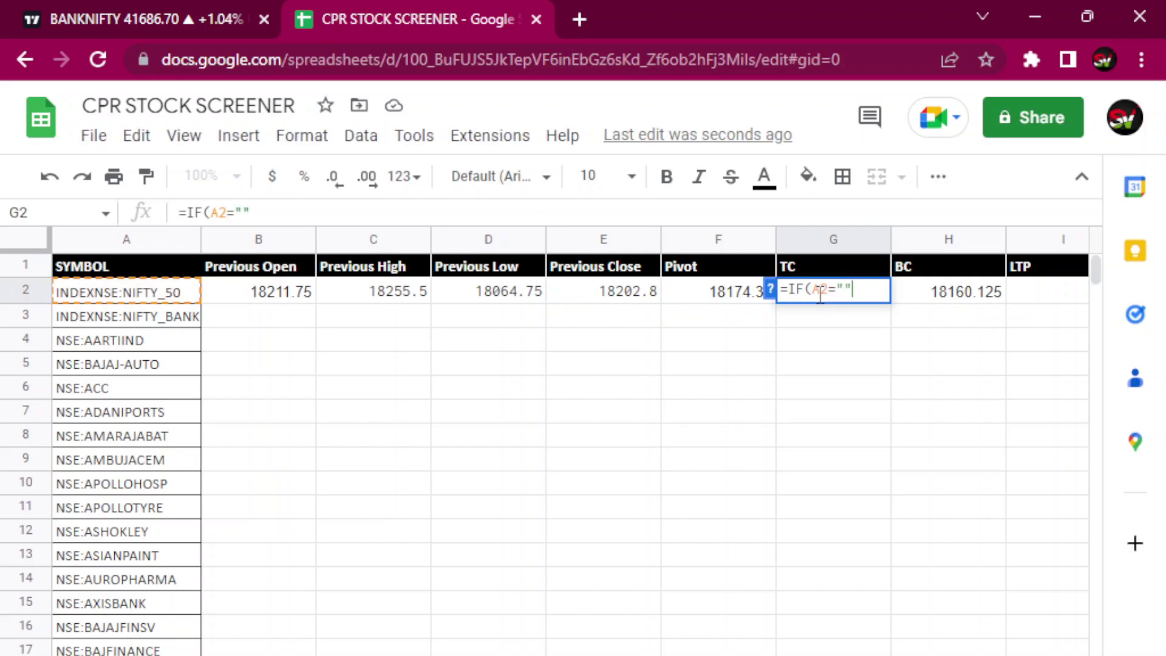
type(",\"\"")
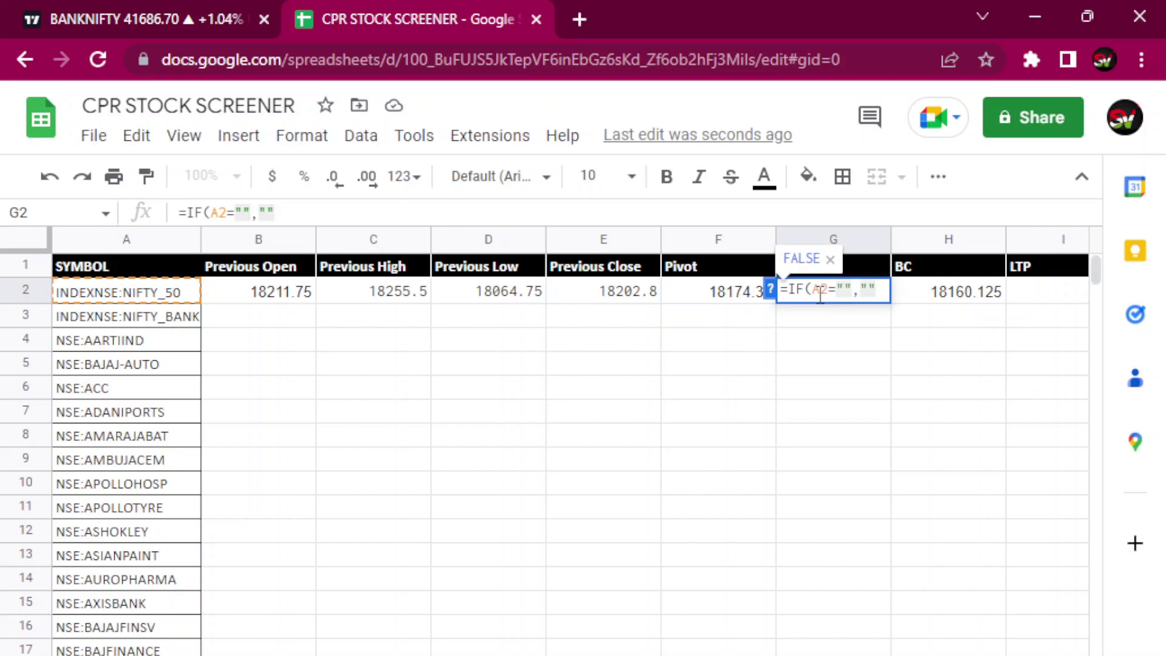
type(",(F2")
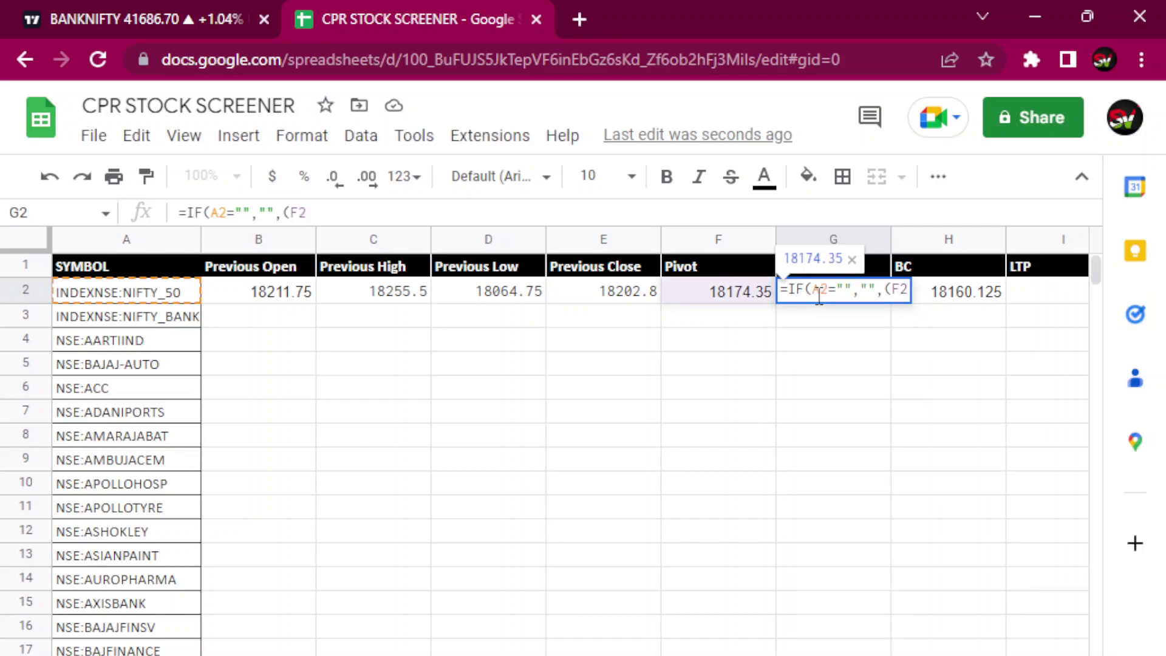
type("-")
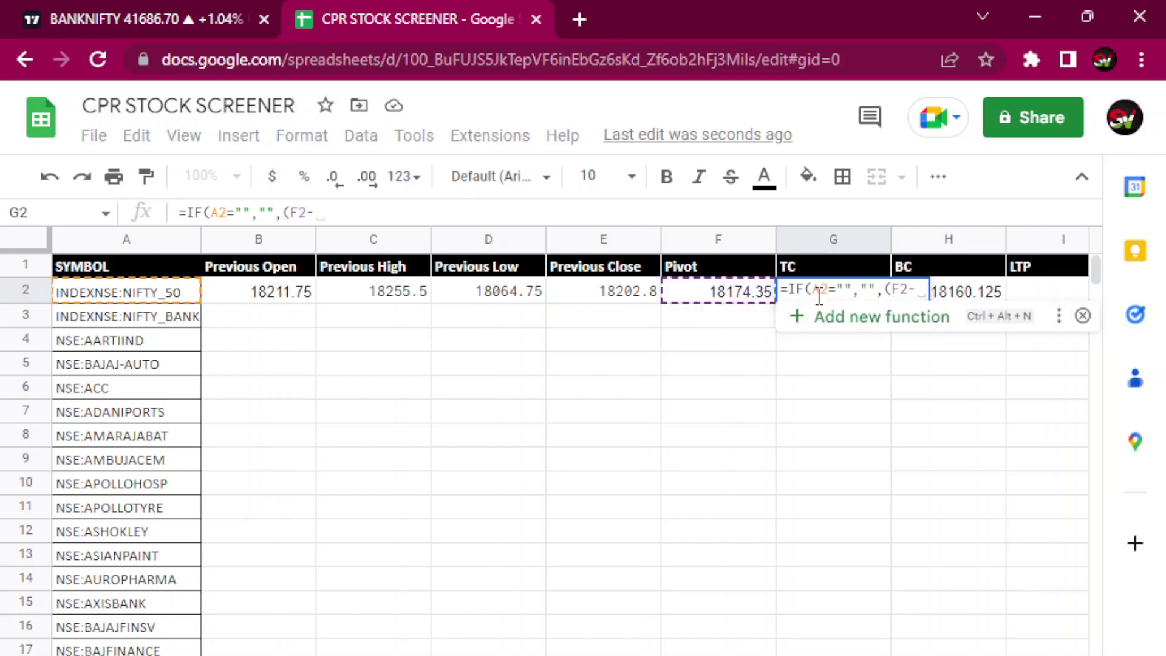
type("H2")
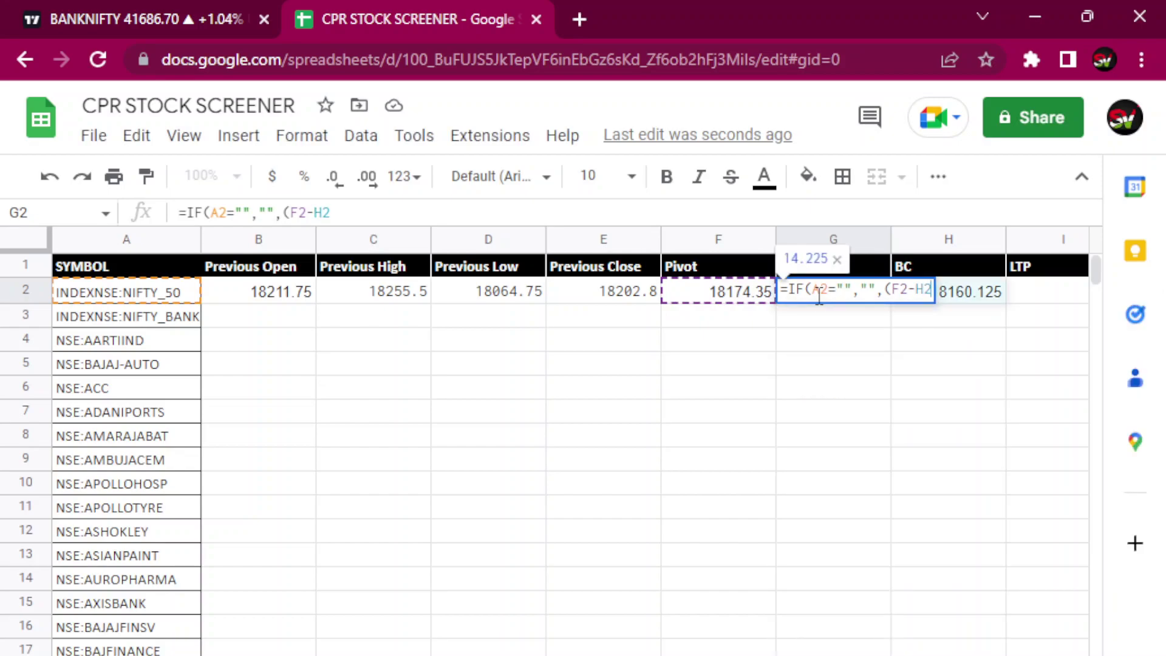
type(")")
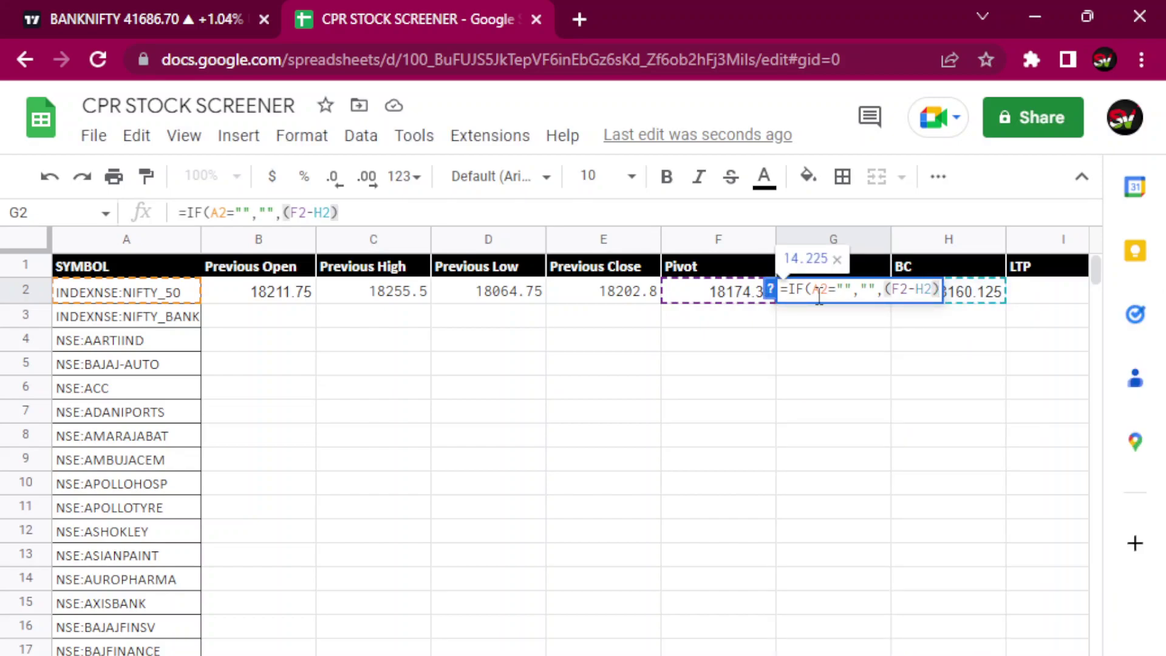
type("+")
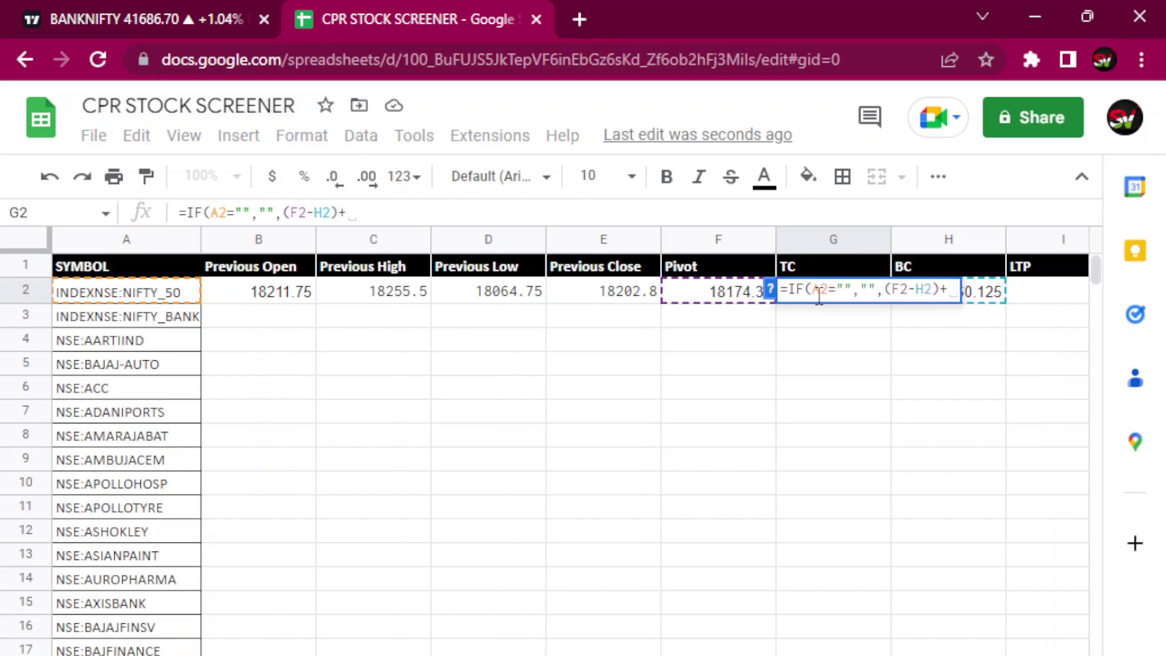
type("F2")
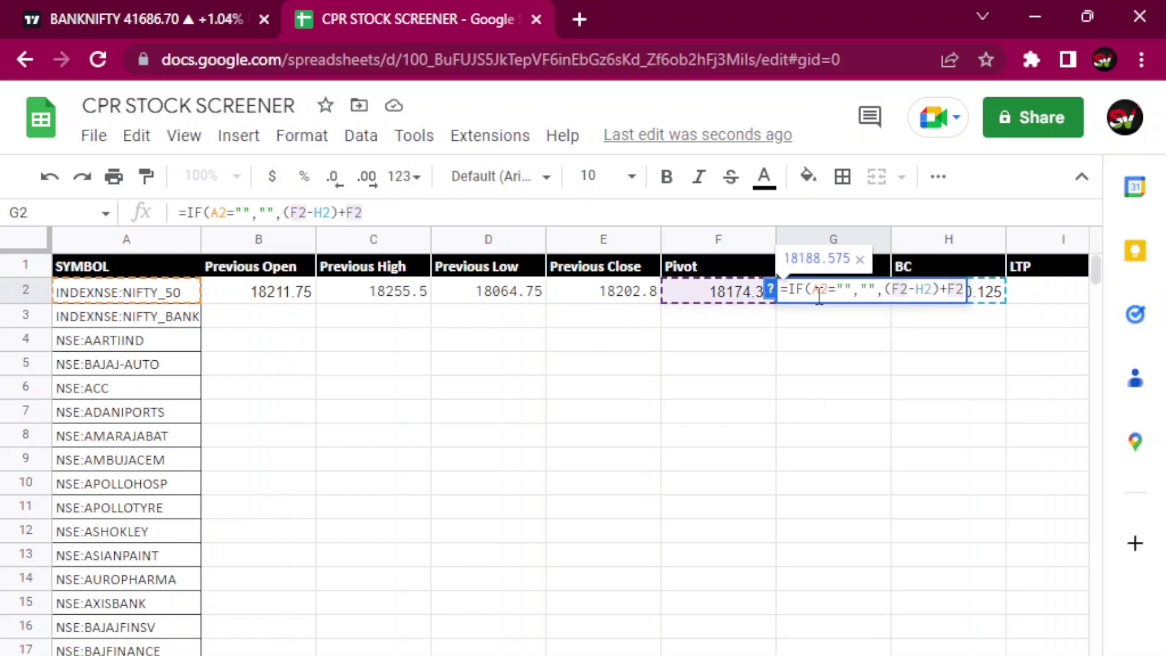
type(")")
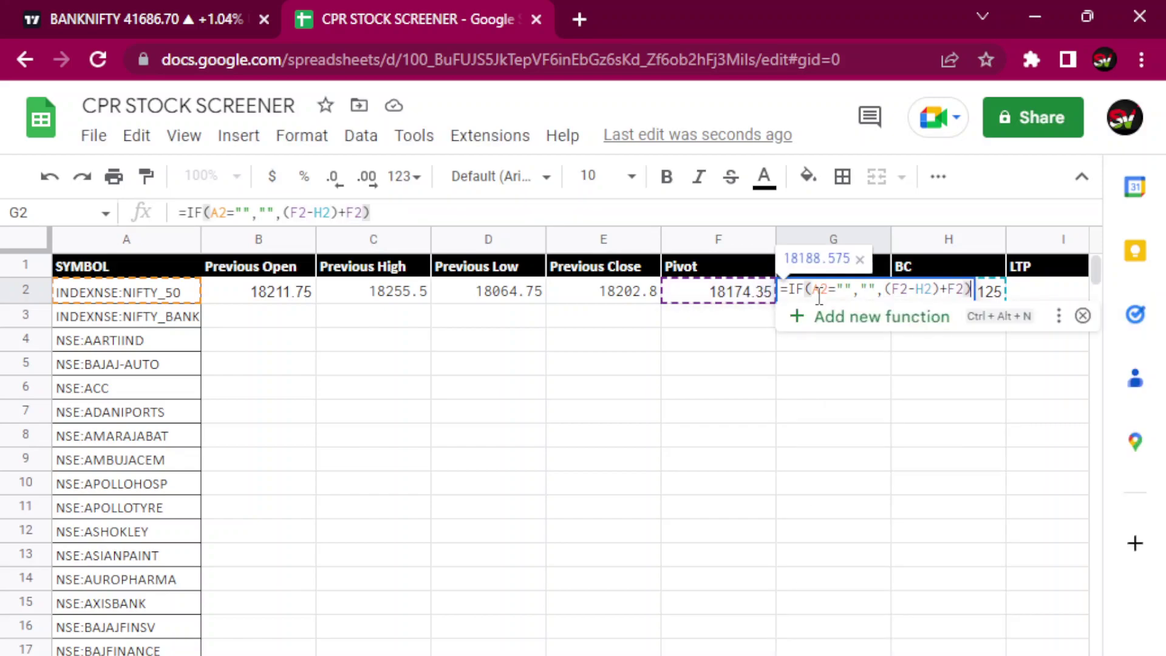
key("Return")
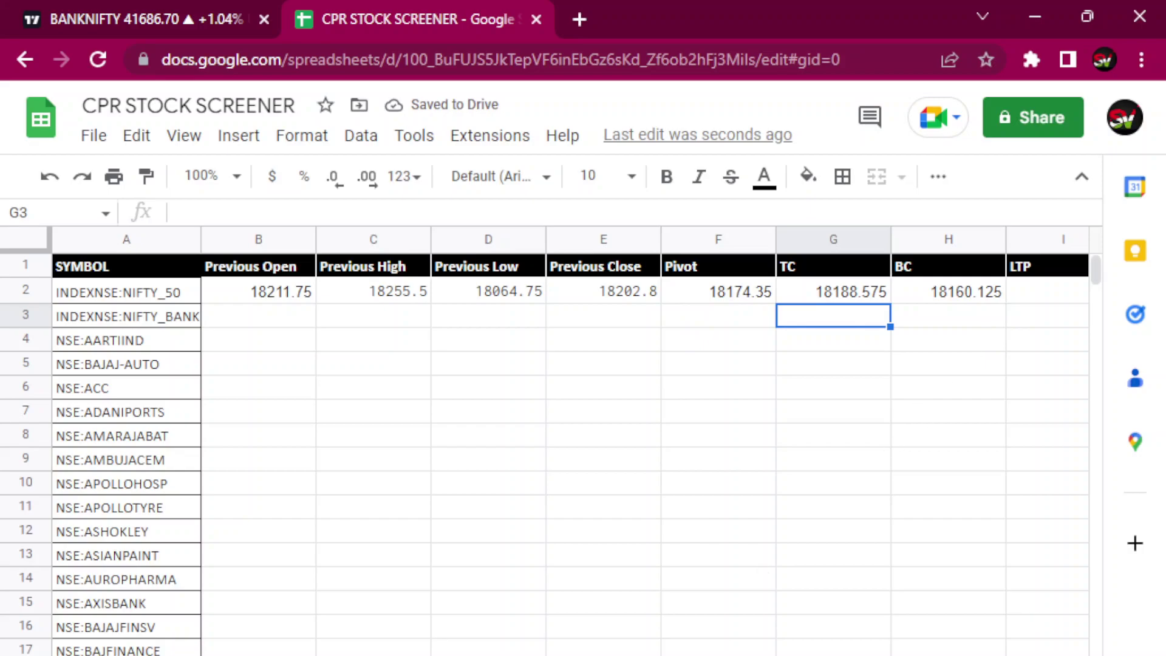
Enter the LTP formula =GOOGLEFINANCE(A2,"PRICE") in I2 to fetch the symbol's last traded price.
scroll(685, 357, "right", 3)
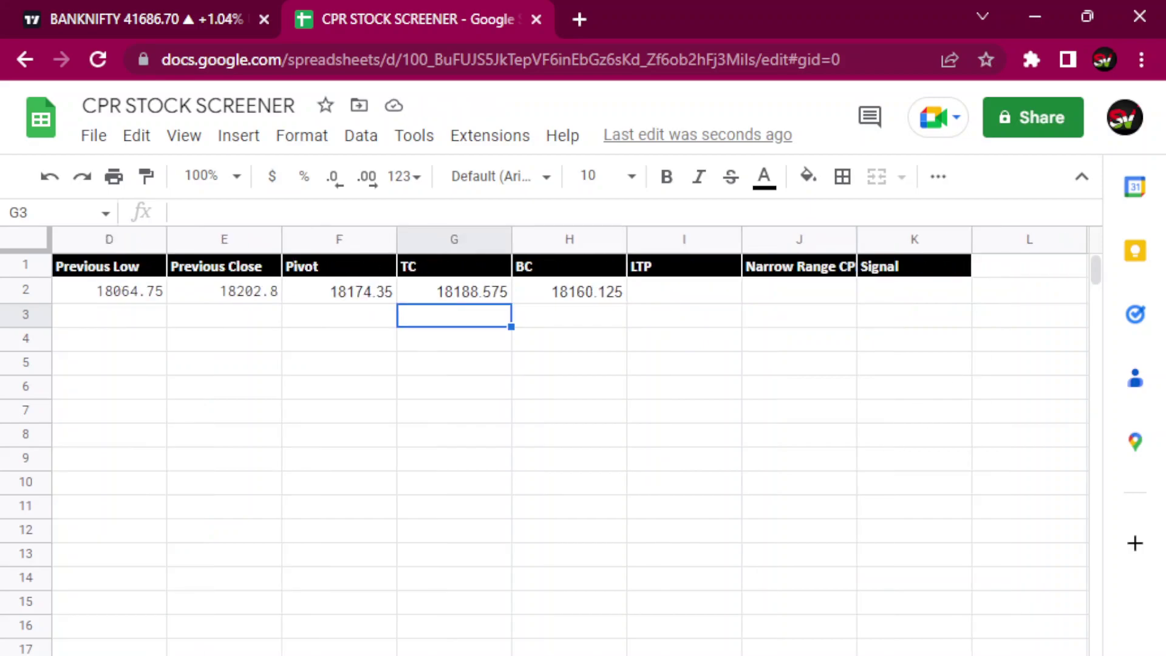
left_click(641, 297)
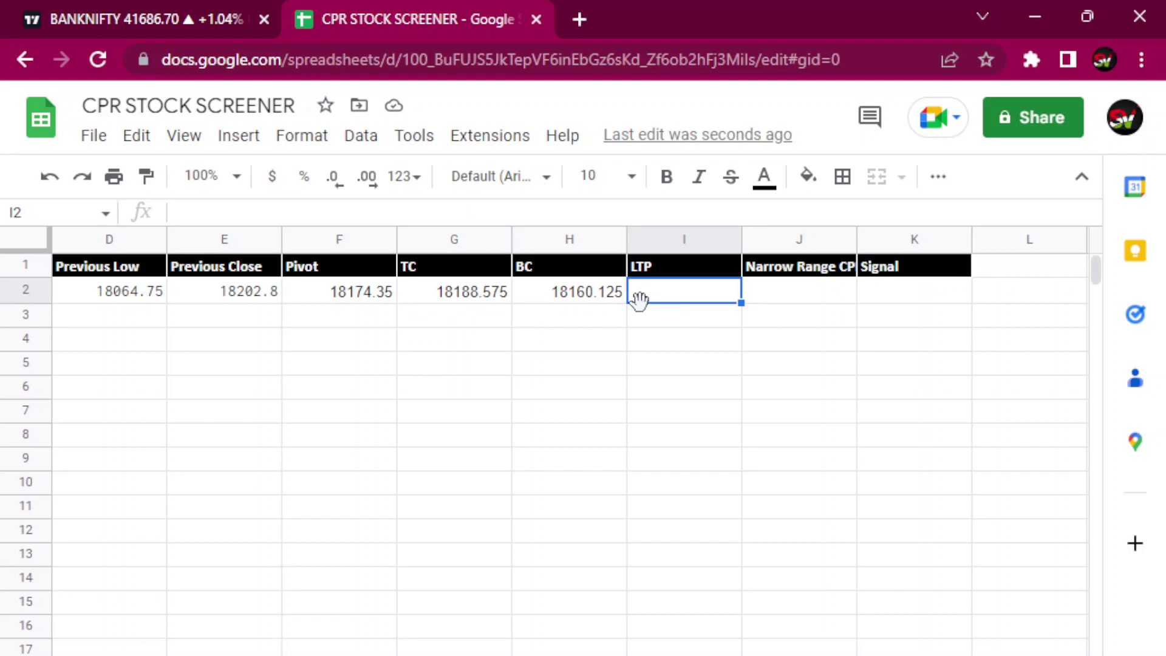
type("=G")
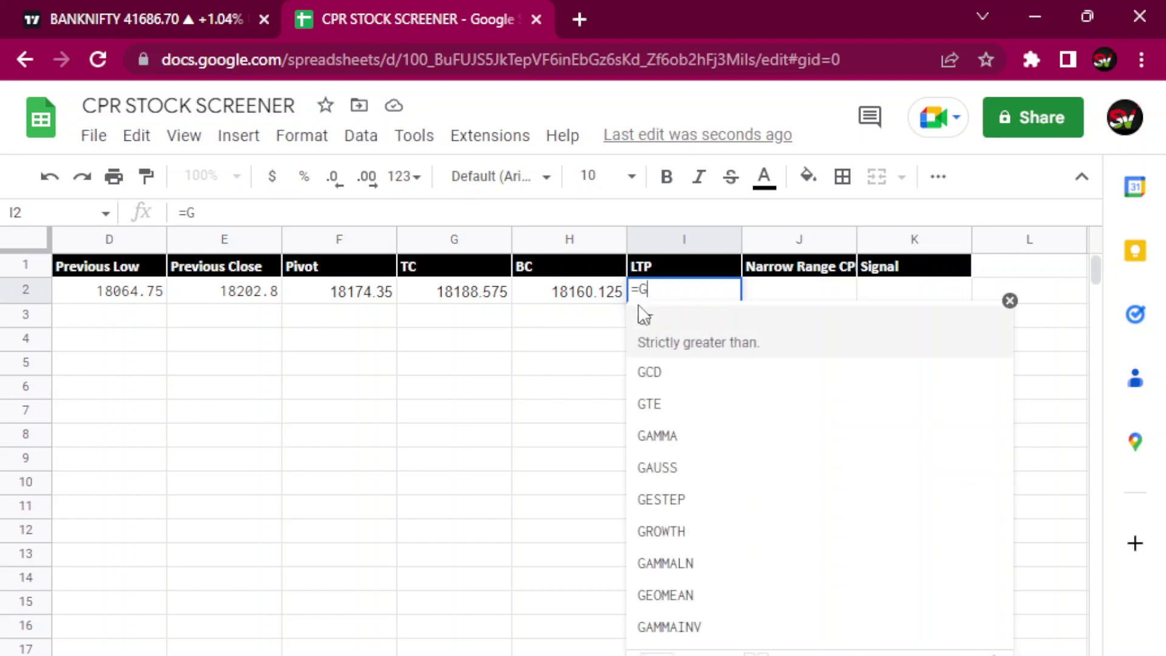
type("OOGL")
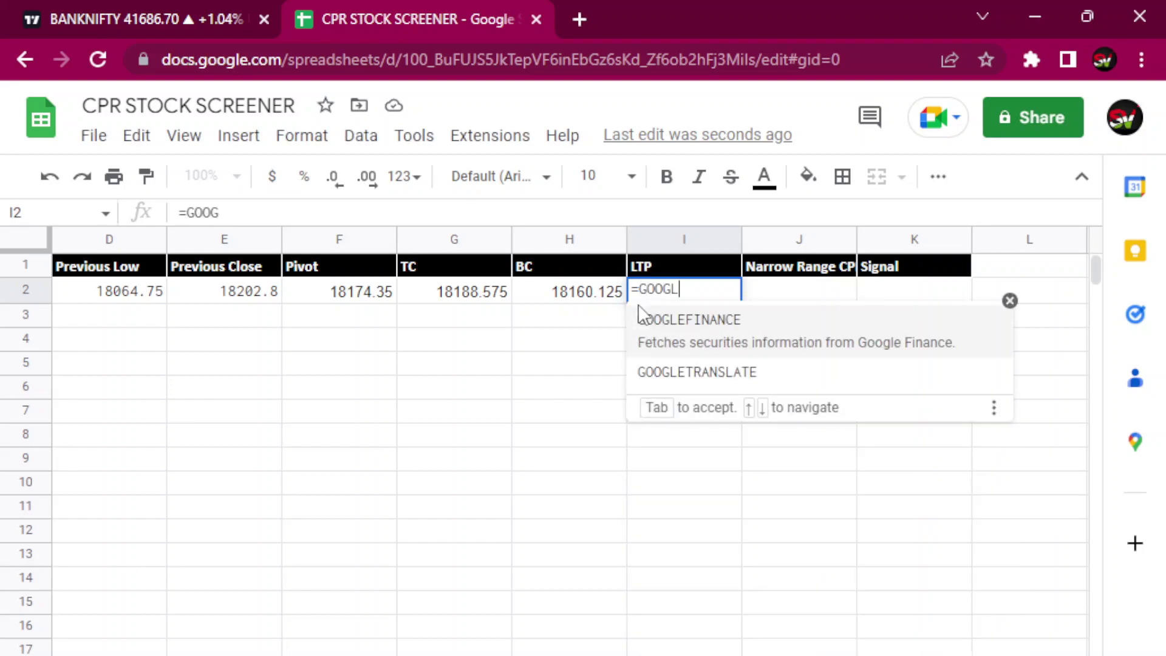
type("EFIN")
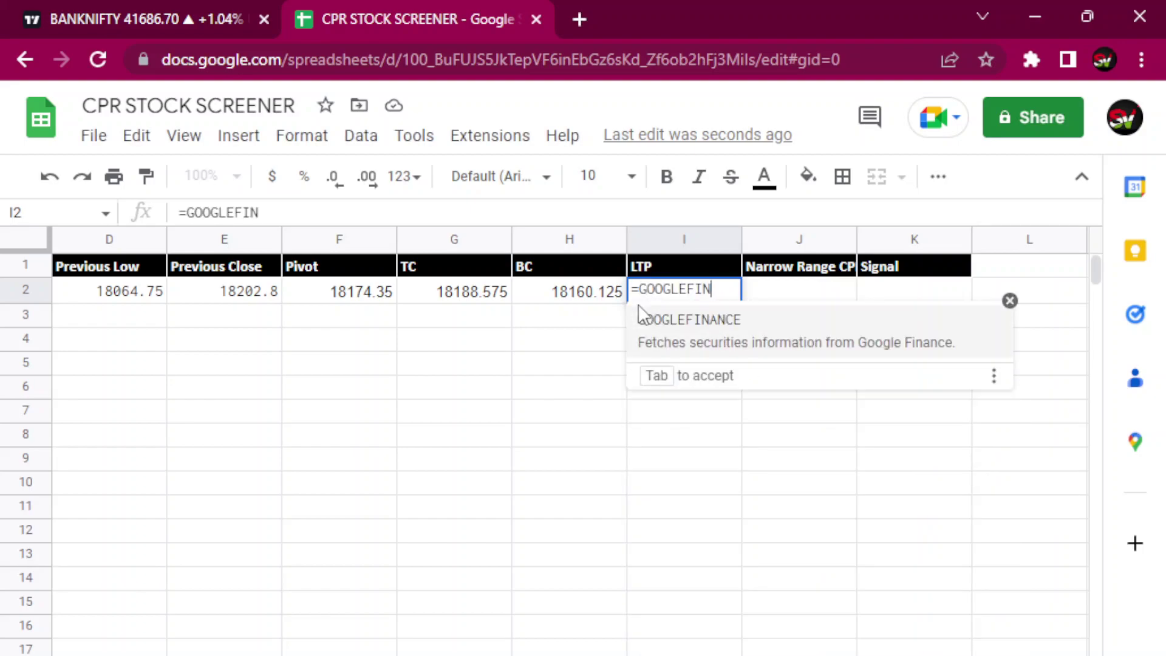
type("ANCE")
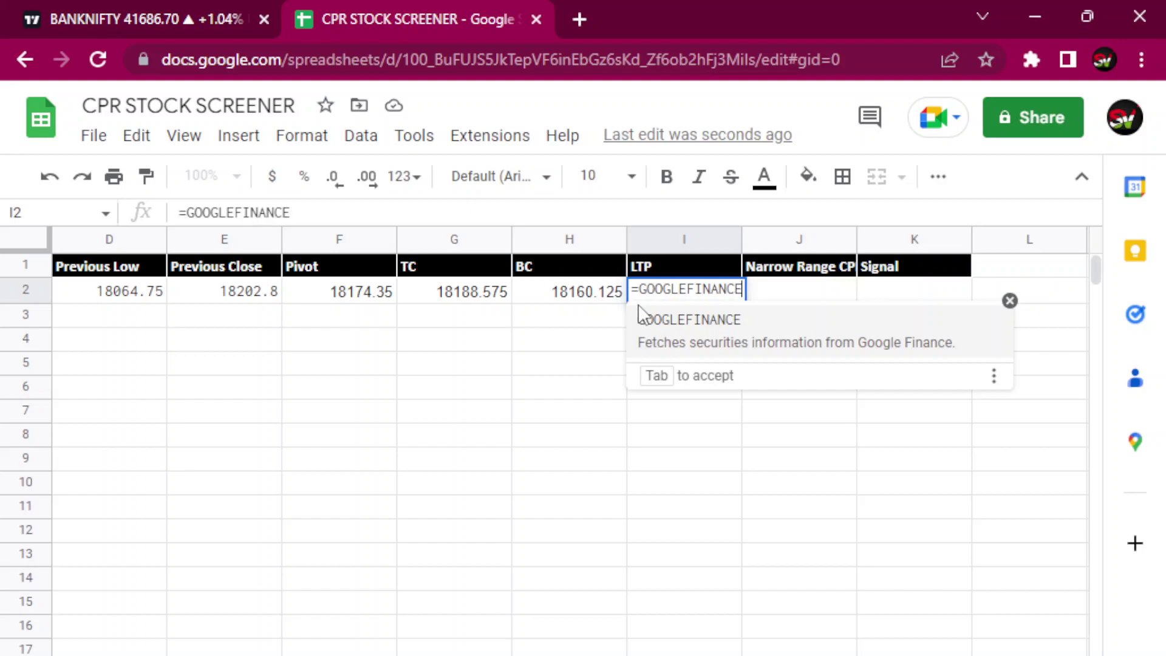
type("(A")
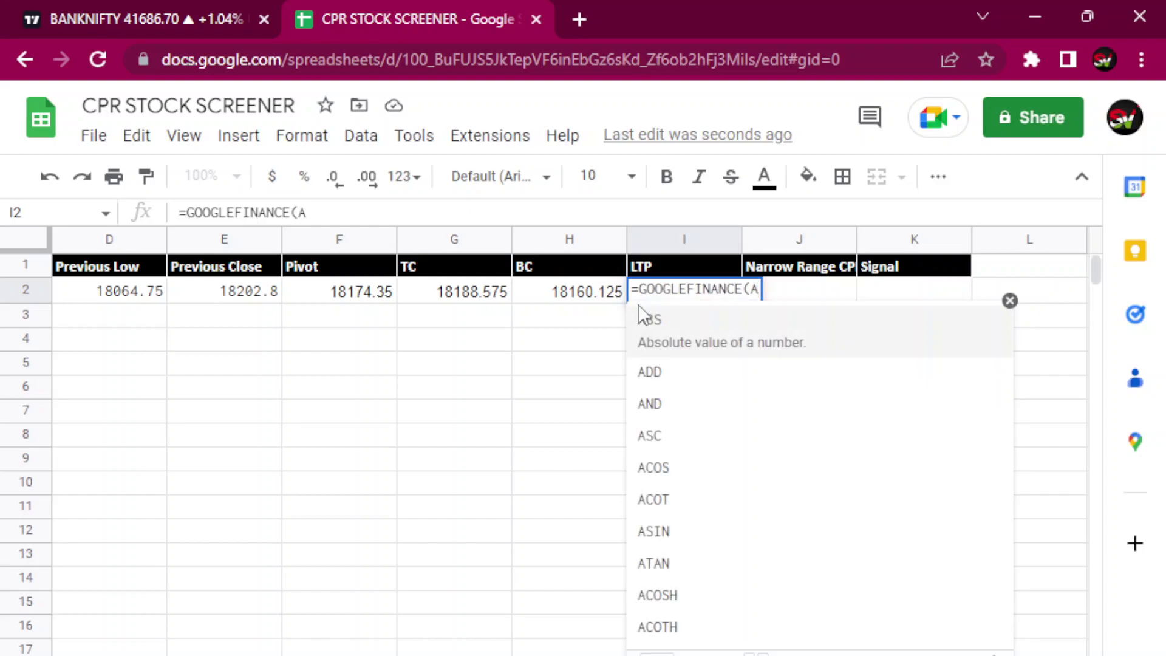
type("2")
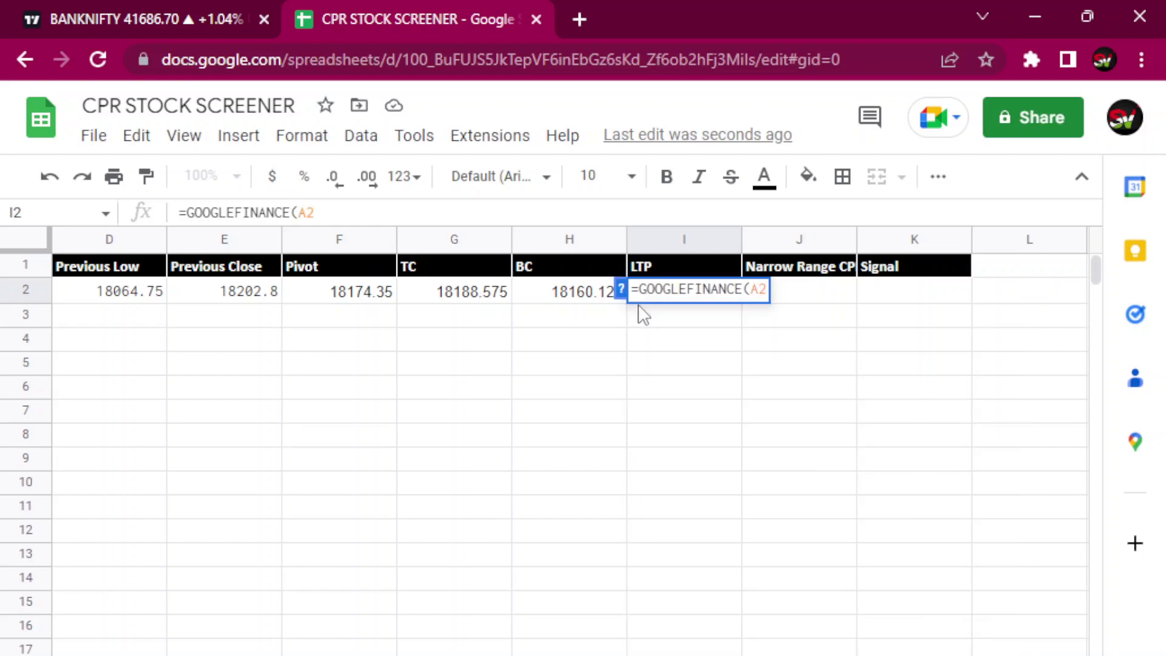
type(", ")
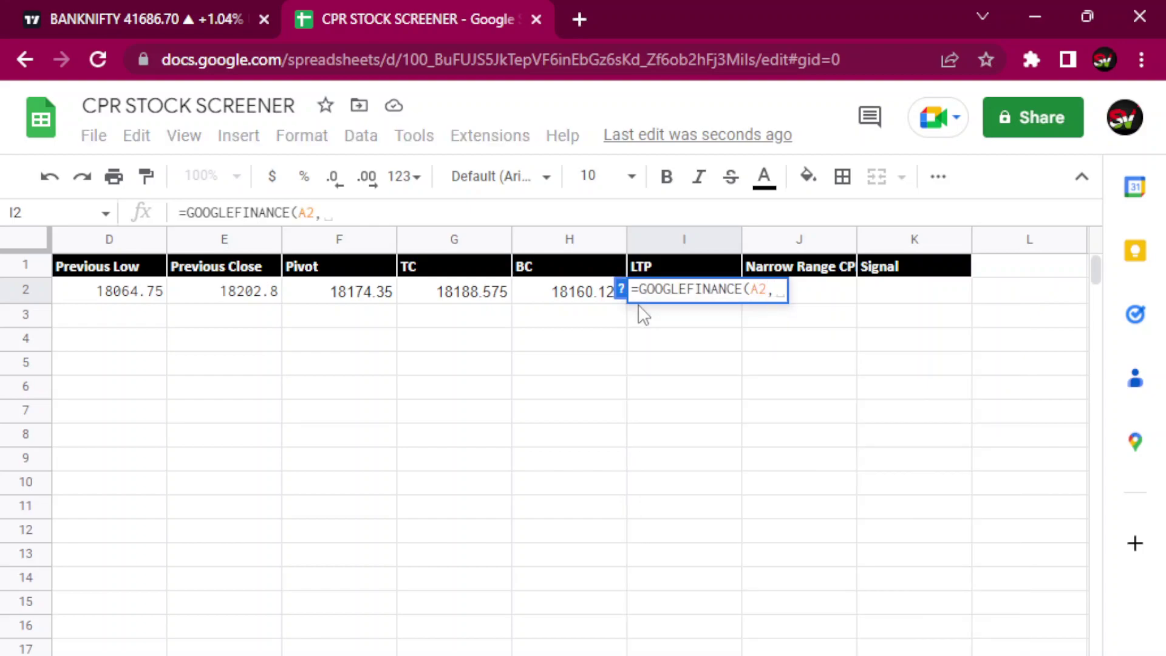
type("\"")
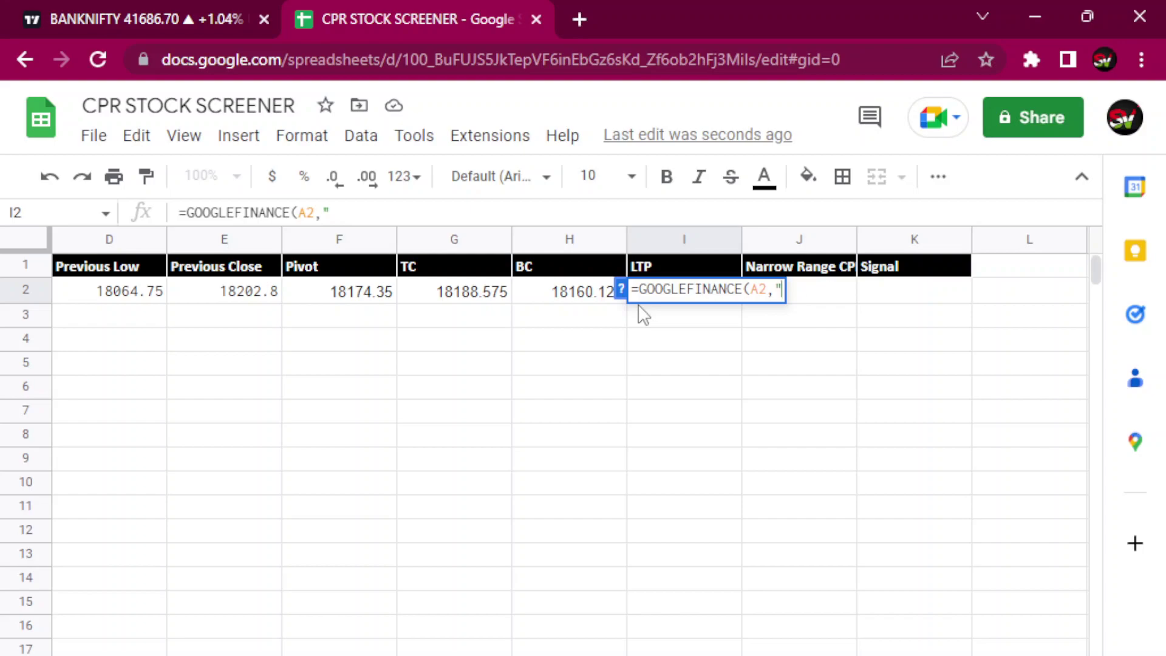
type("PRICE\")")
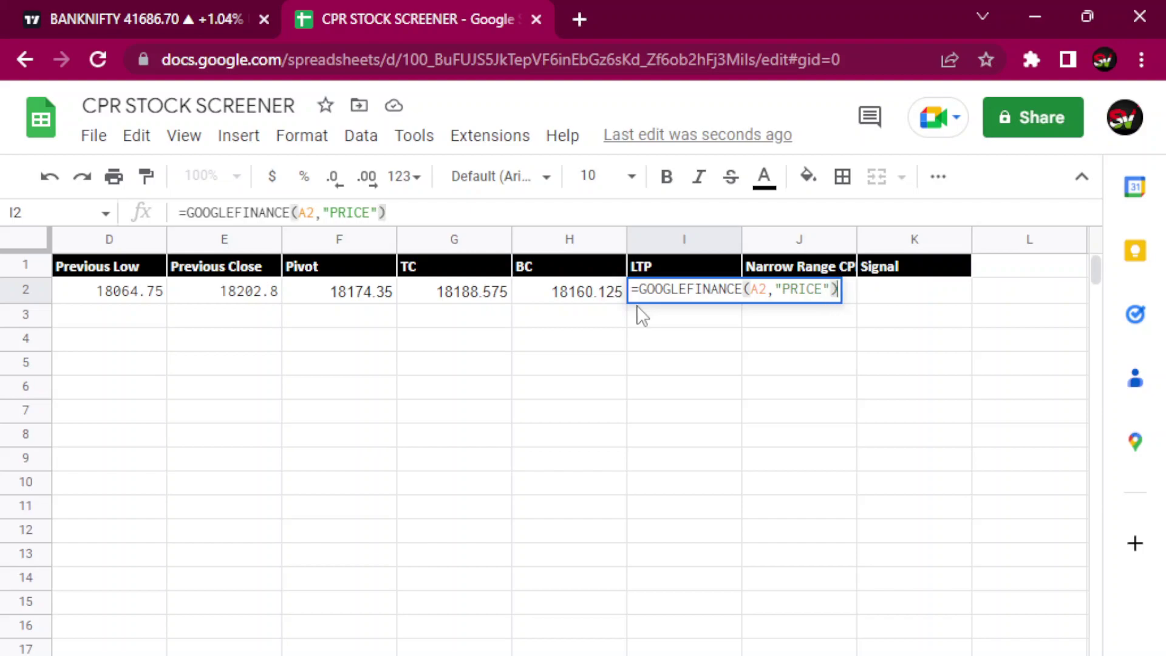
key("Return")
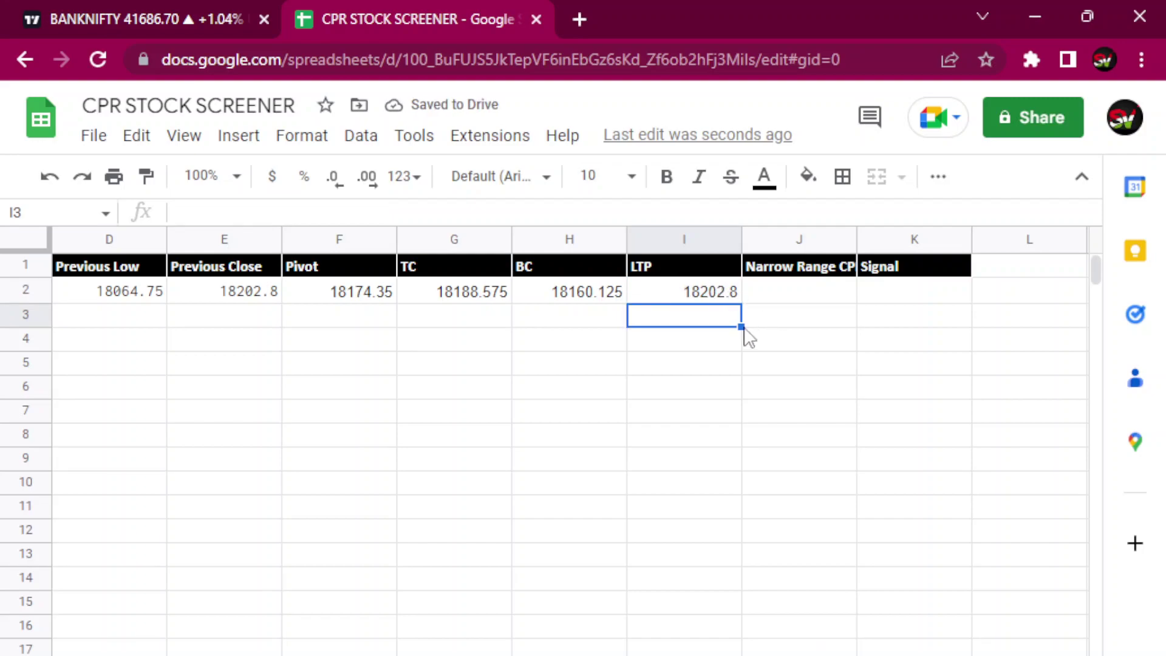
Set the Narrow Range Threshold(in%) to 0.2 in C1 of the threshold sheet.
left_click(779, 298)
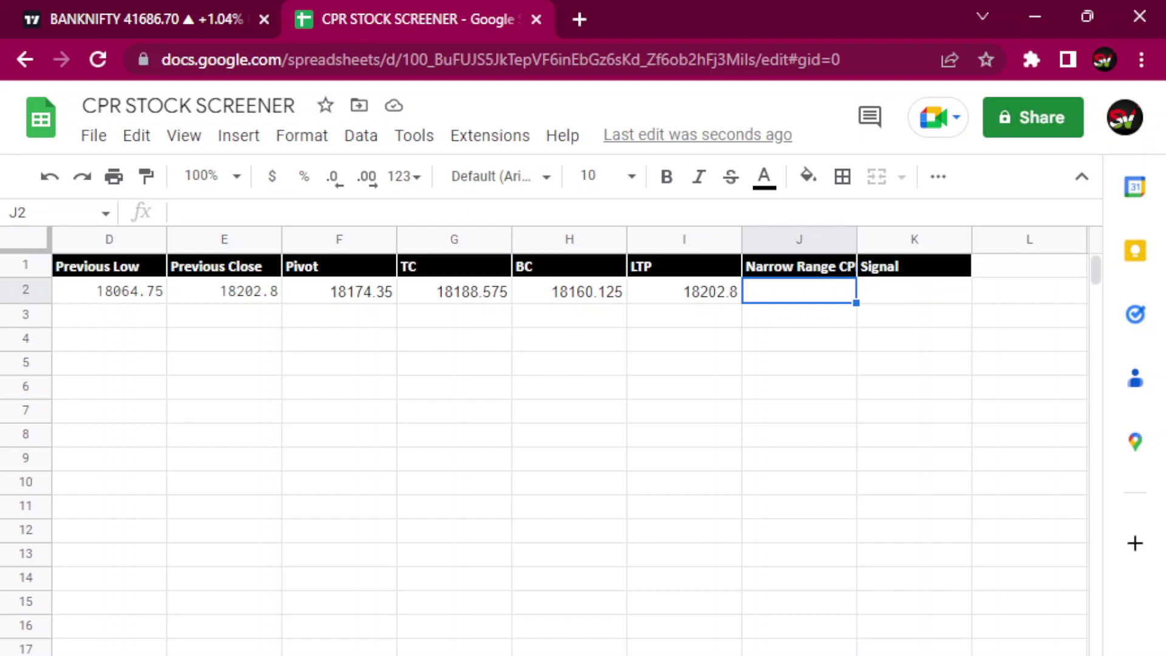
left_click(224, 653)
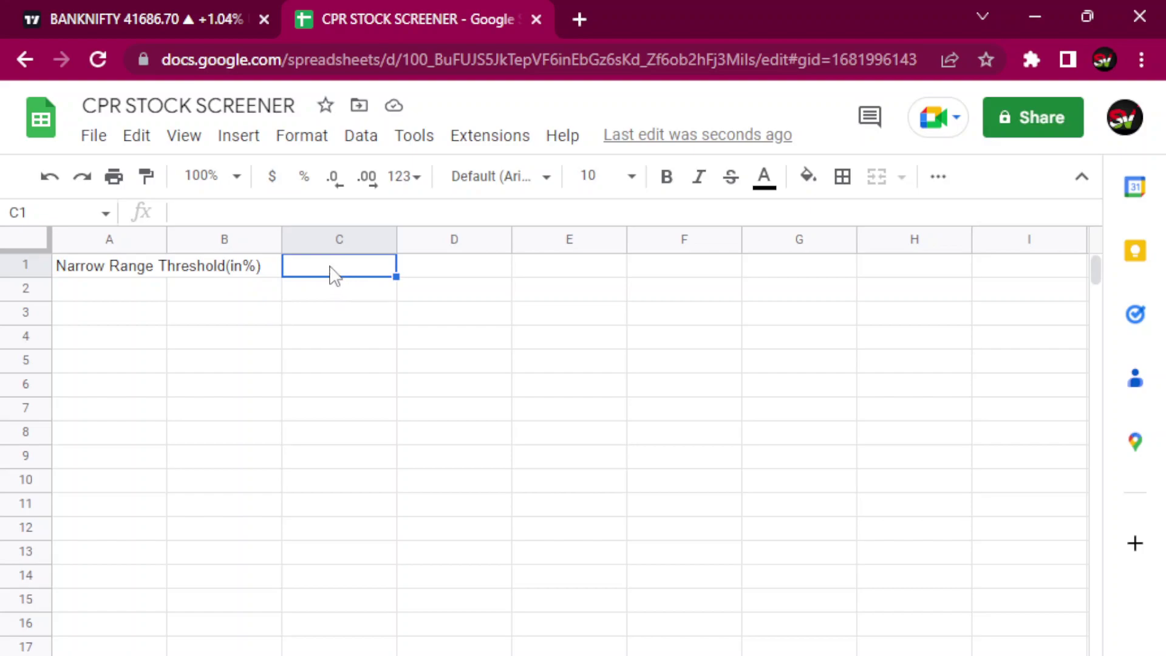
type("0.2")
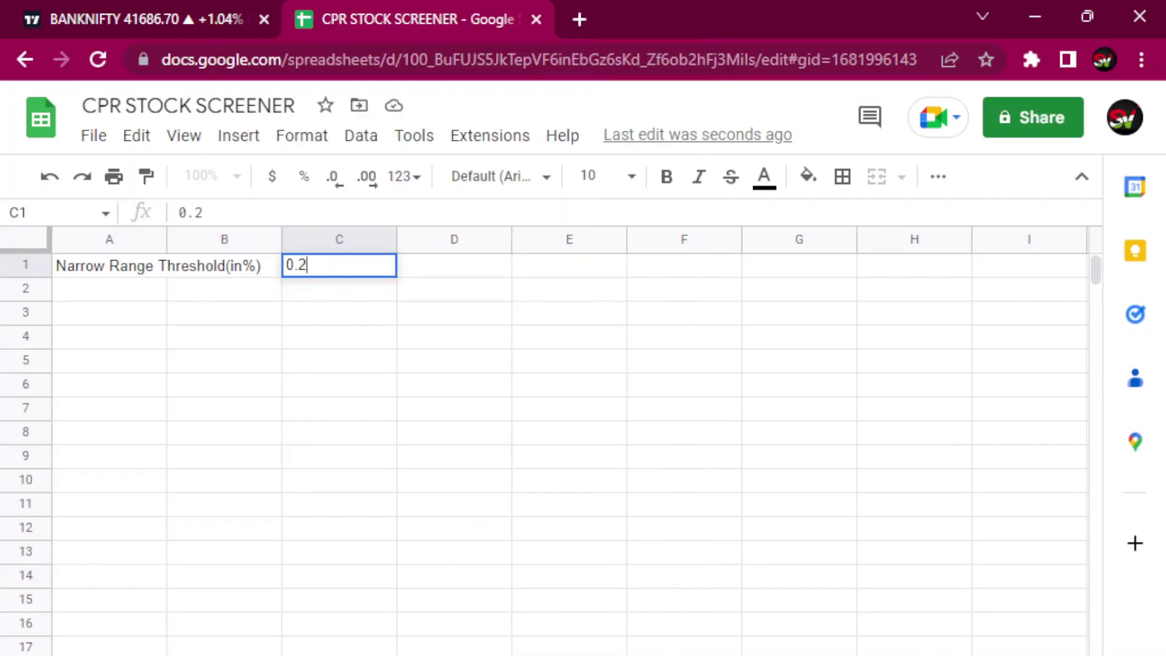
Back on the screener sheet, write the Narrow Range CPR formula in J2, beginning =IF(A2="","",IF((ABS(G2-H2)/E2*.
left_click(195, 654)
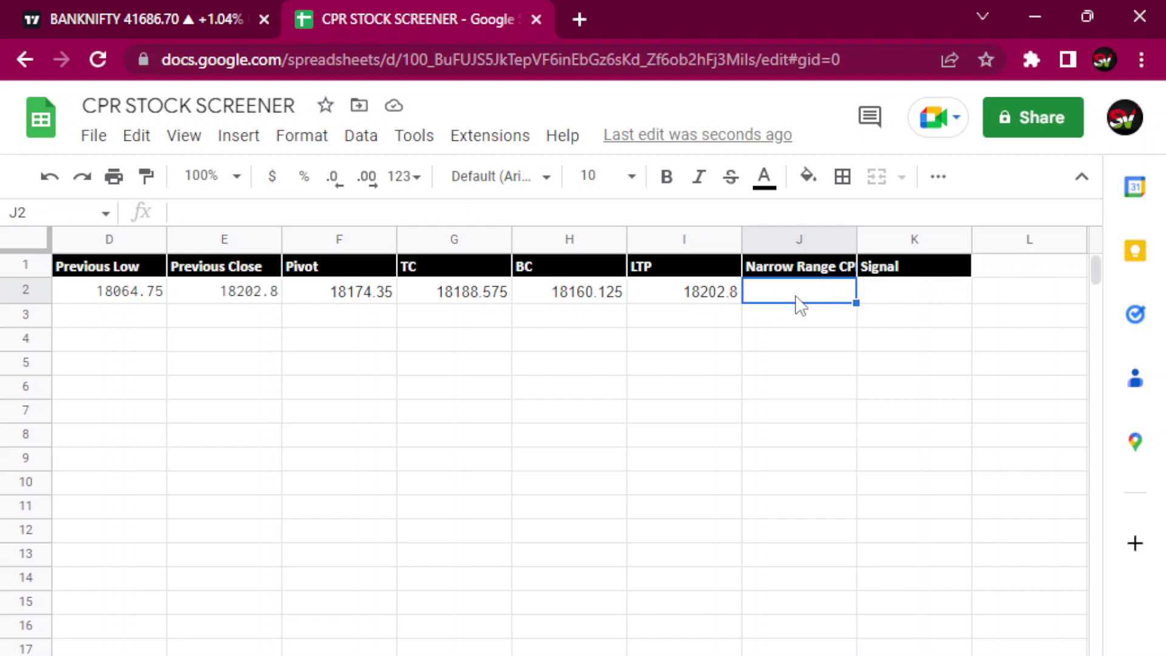
type("=")
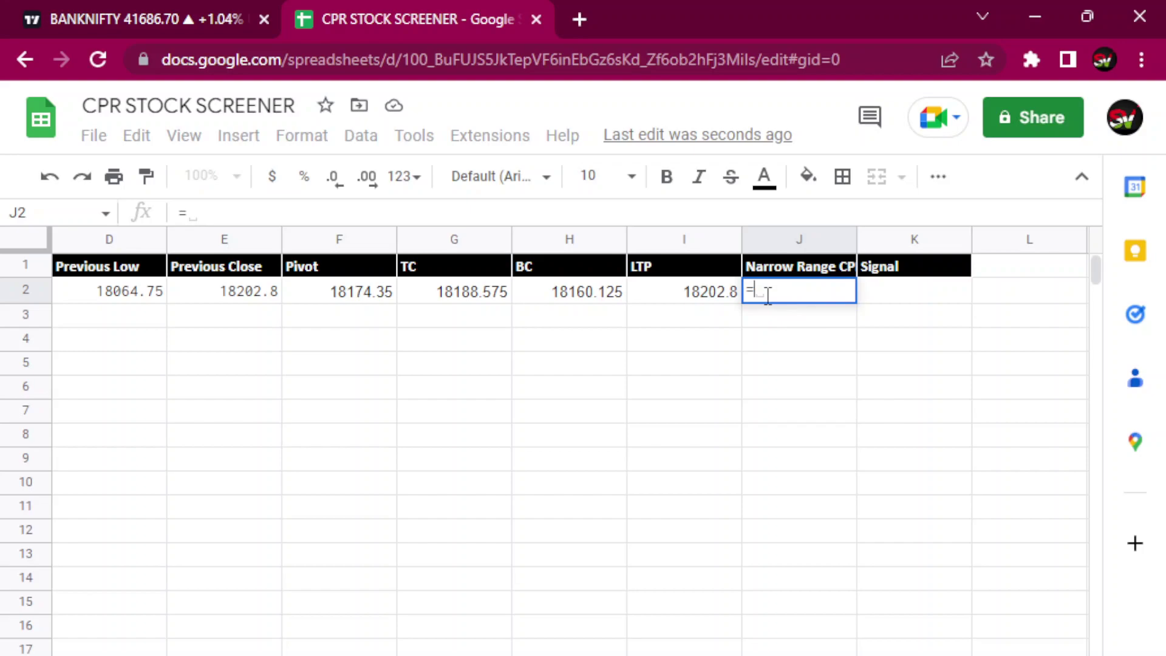
type("IF")
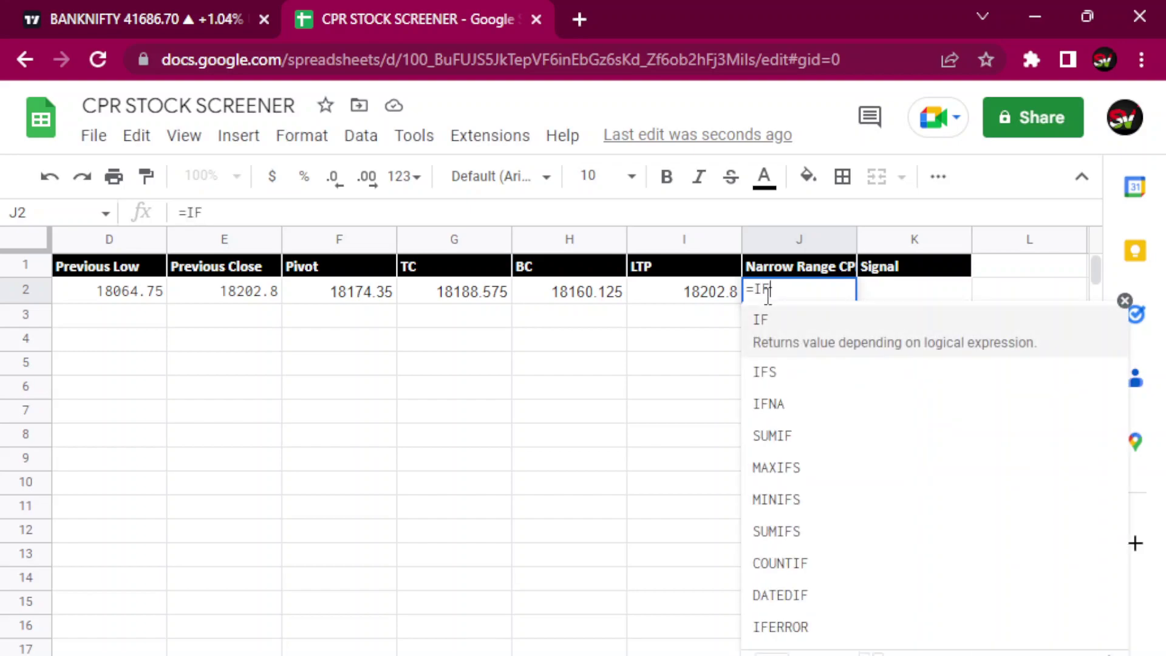
type("(")
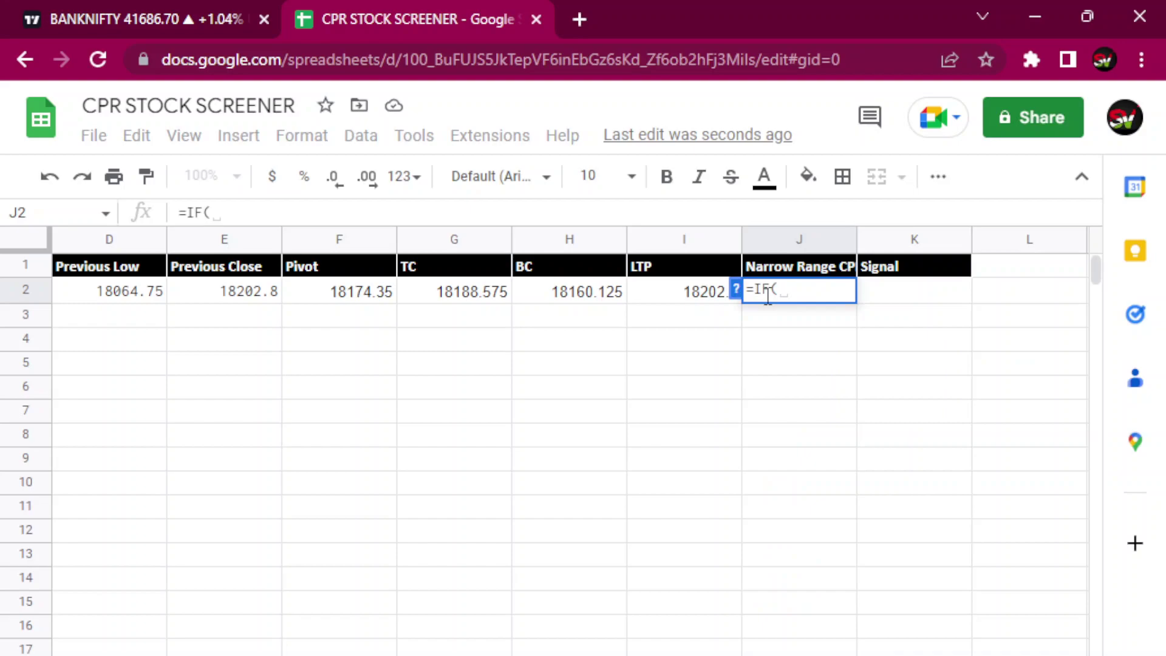
type("A2")
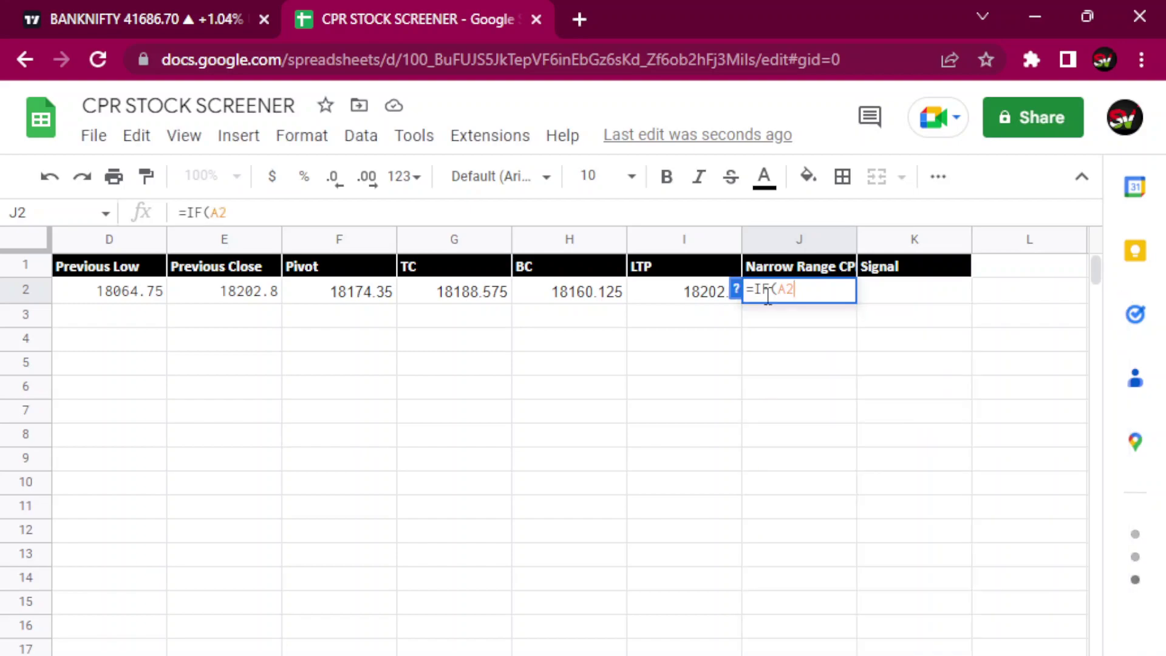
type("=")
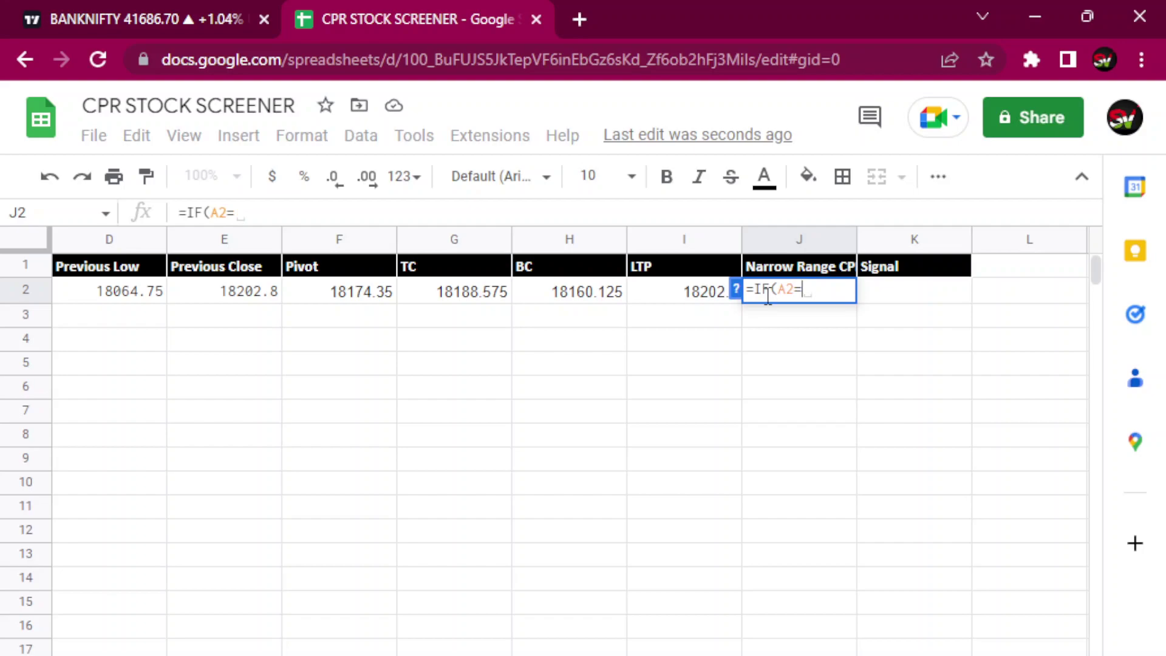
type("\"\",")
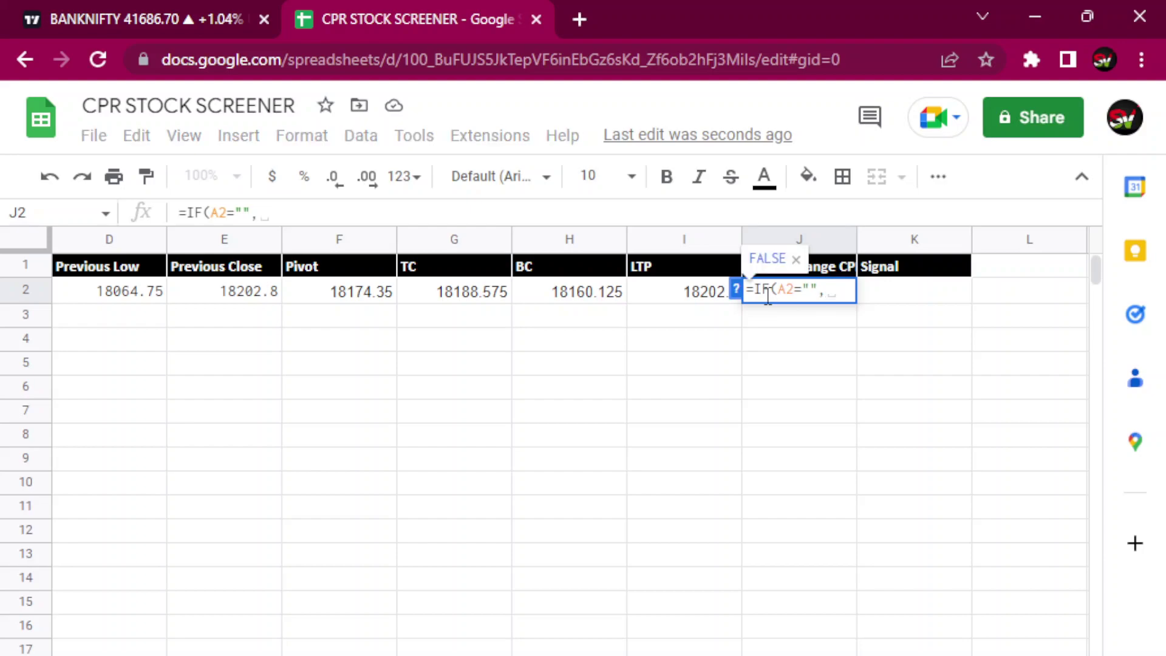
type("\"\"")
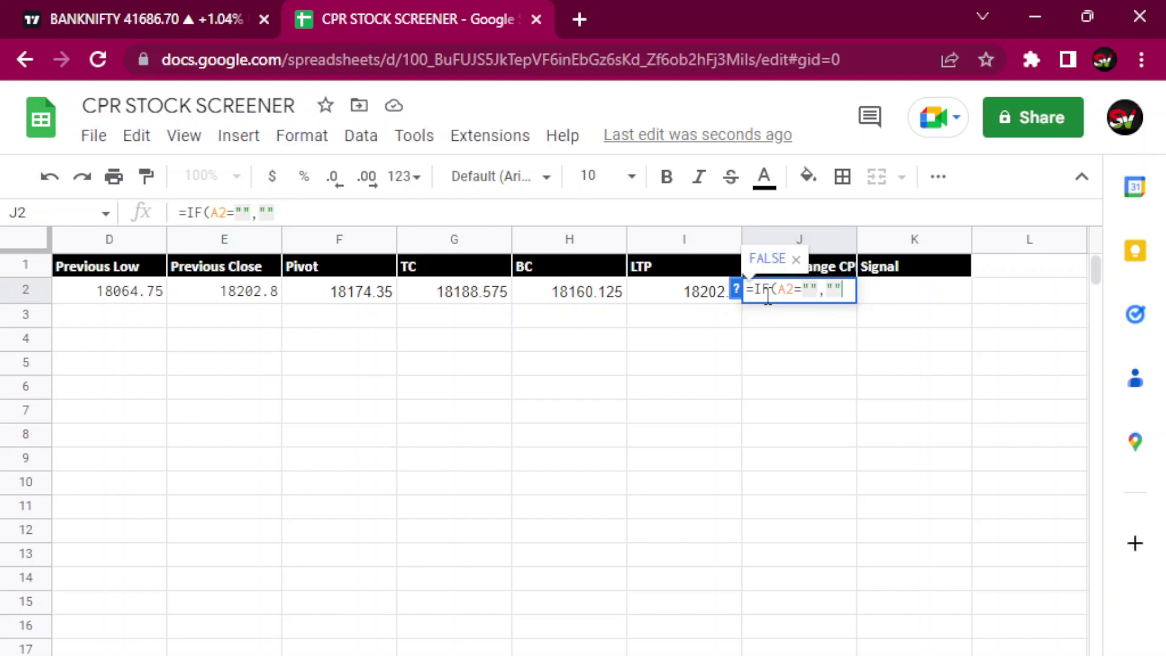
type(",")
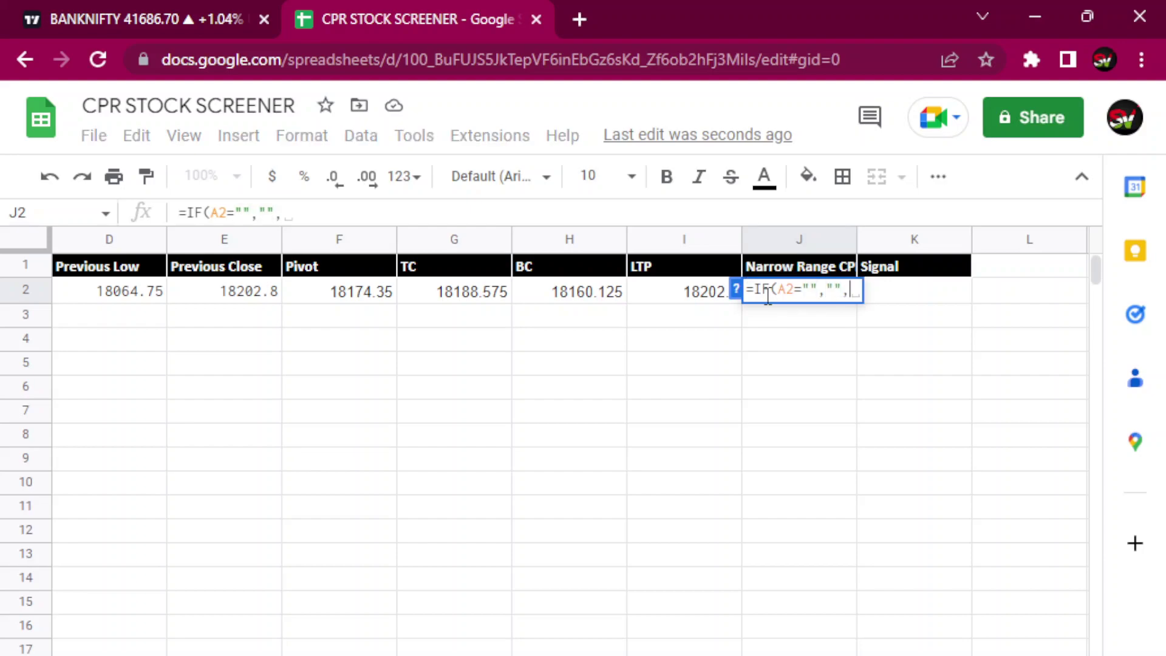
type("IF")
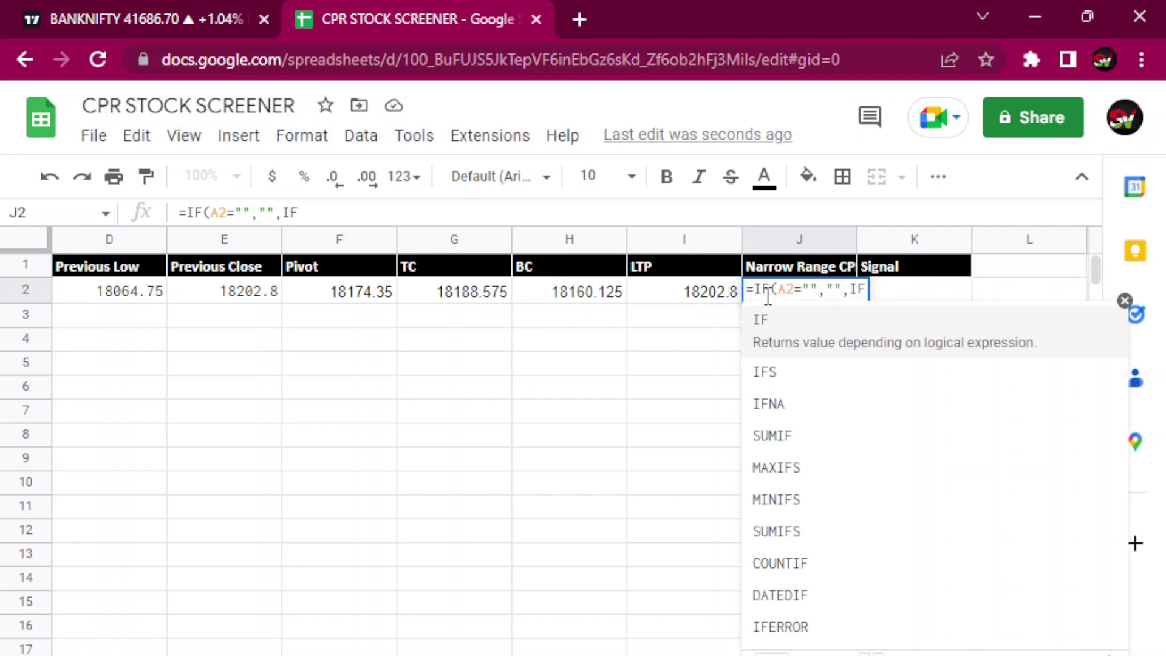
type("((")
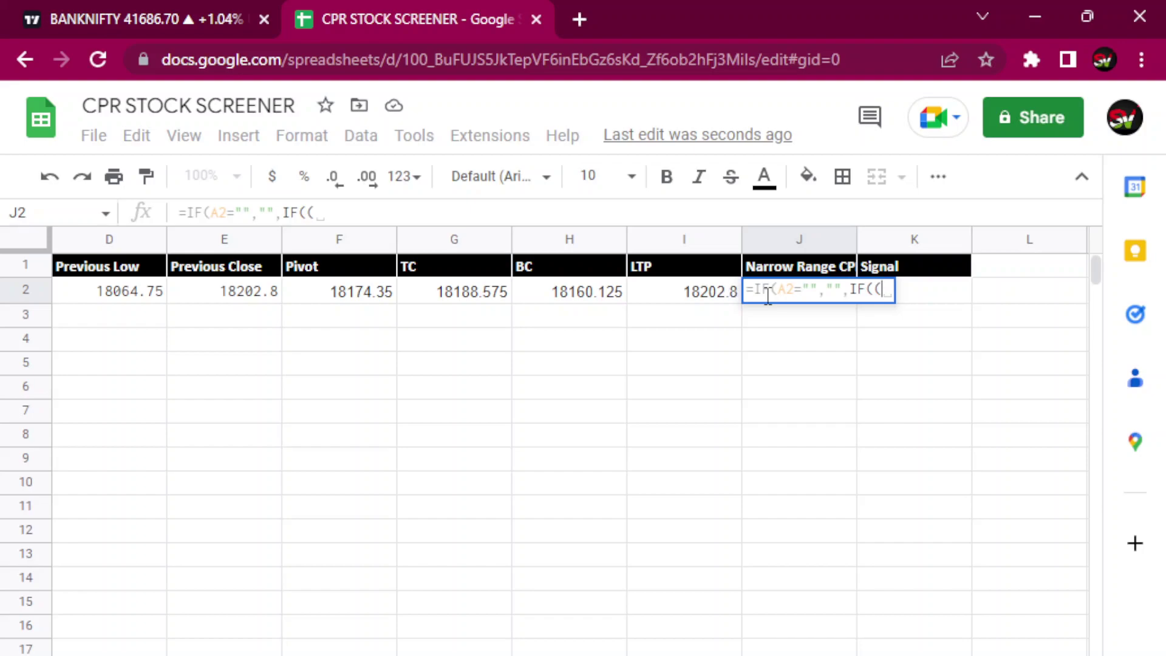
type("ABS")
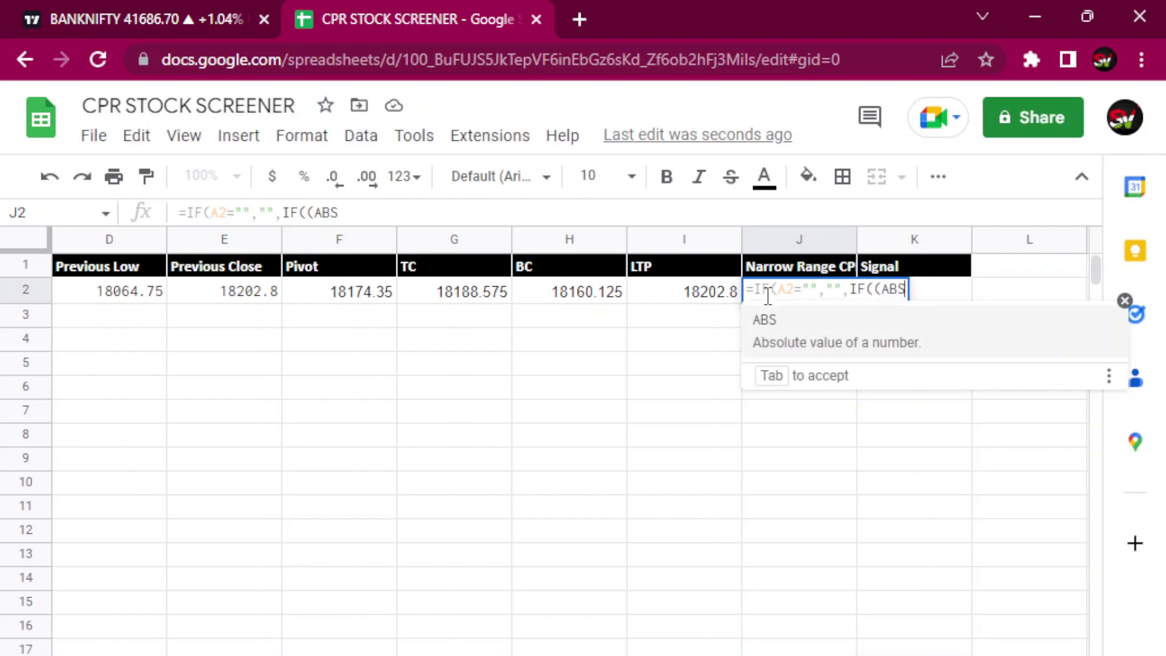
type("(")
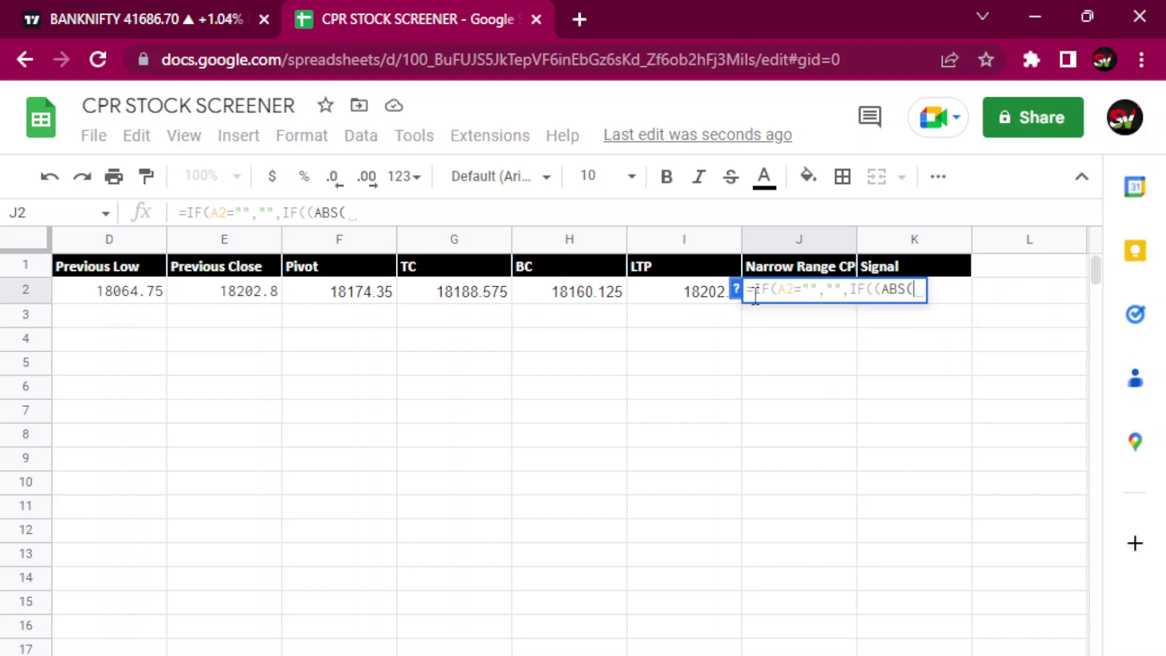
type("G2")
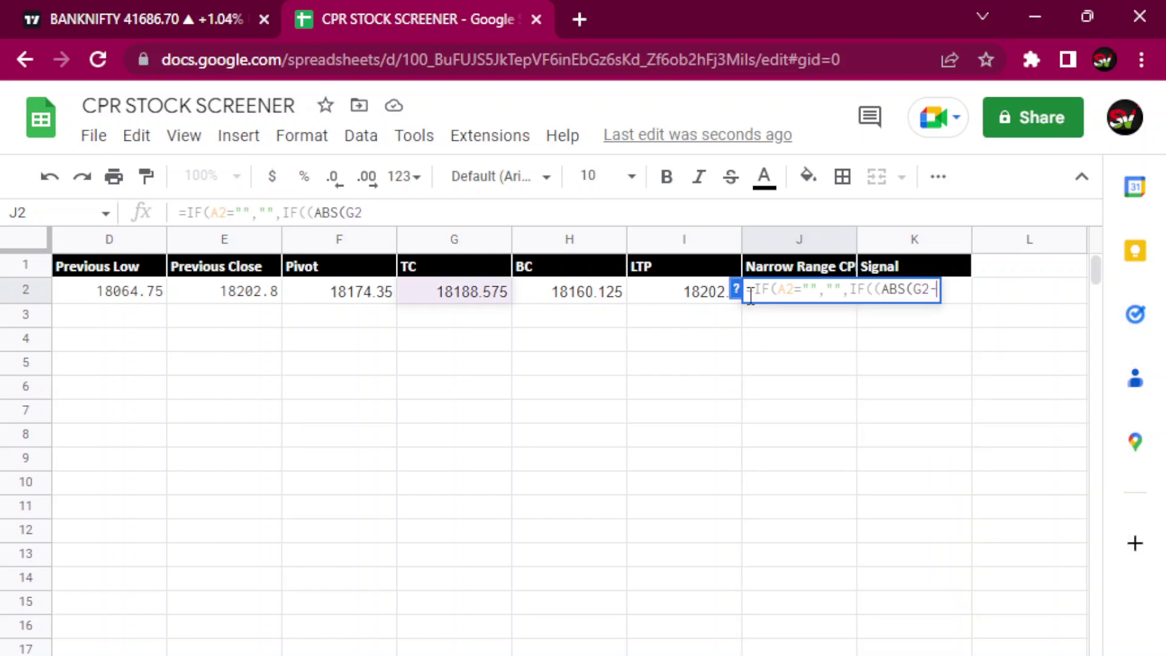
type("-")
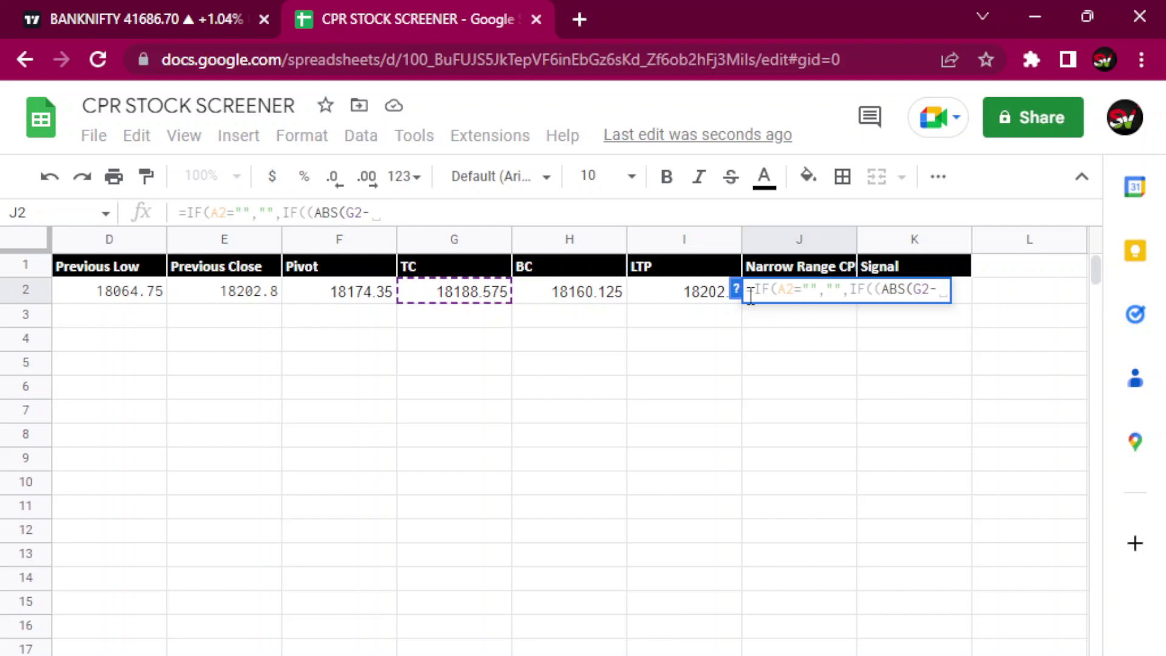
type("H2")
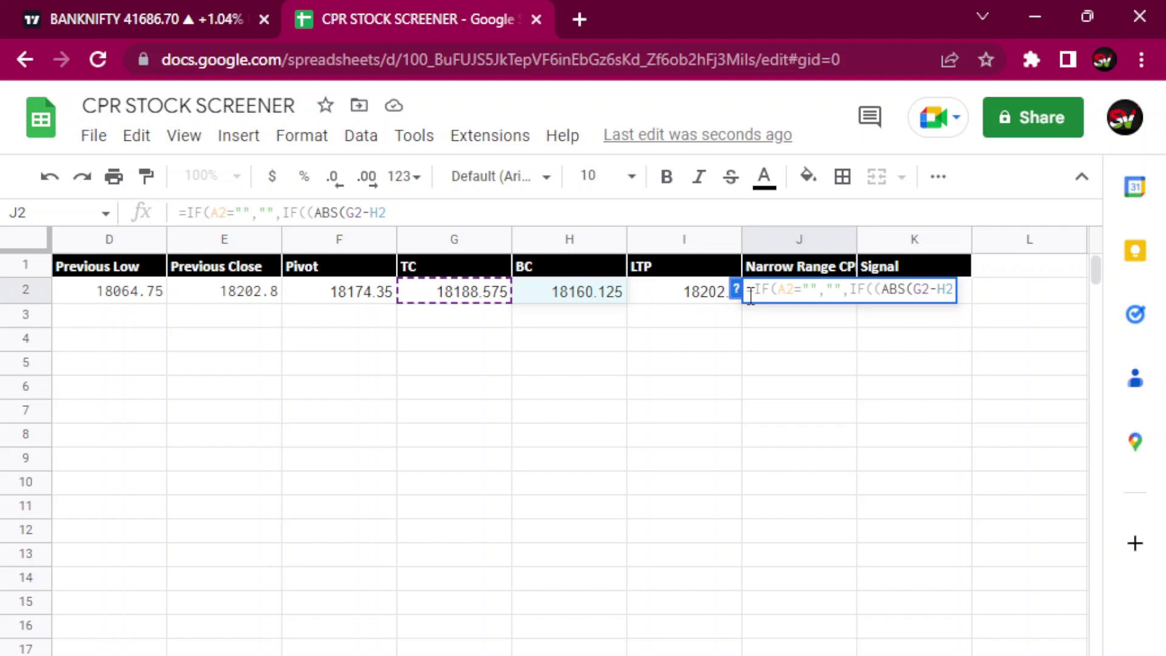
type(")")
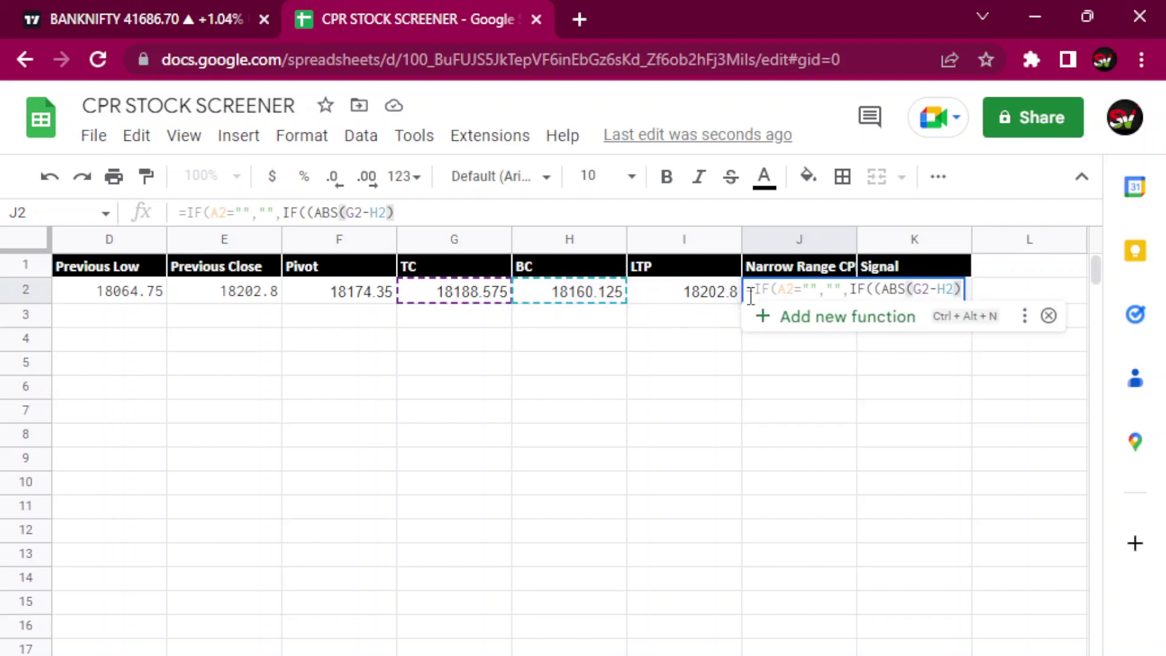
type("/")
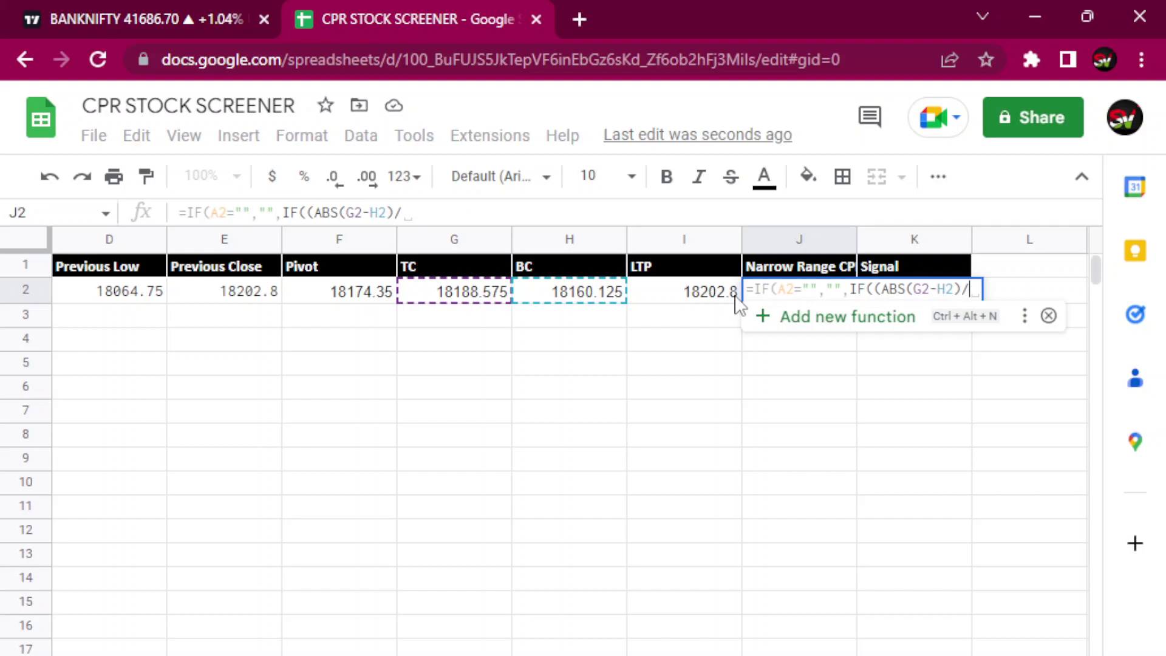
type("E")
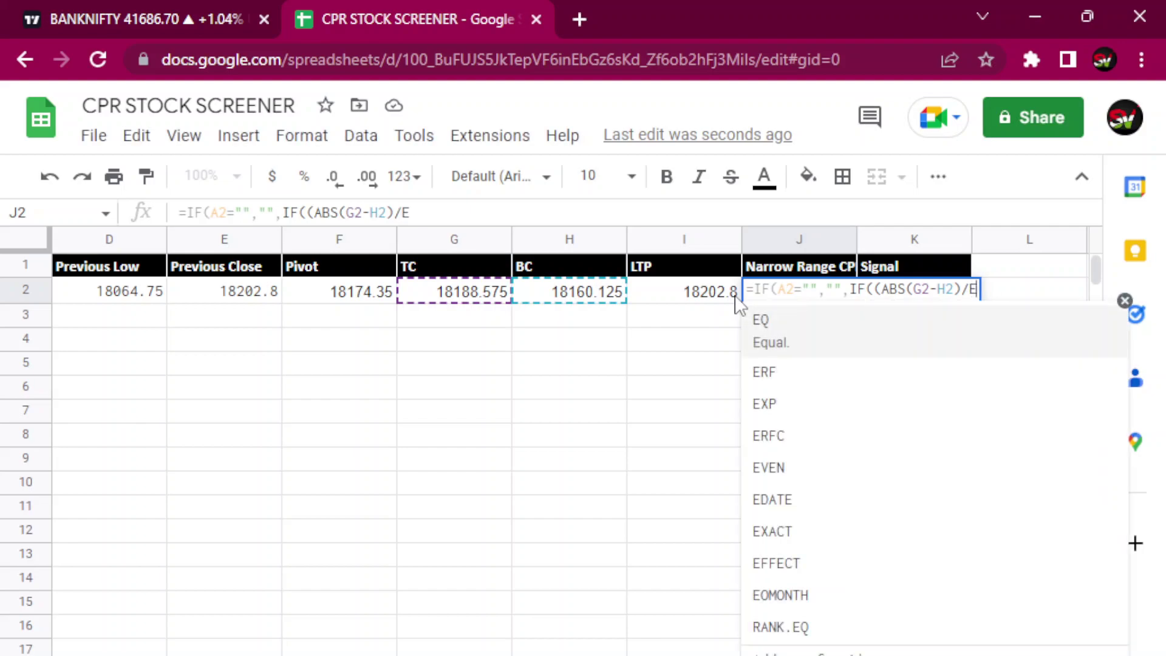
type("2")
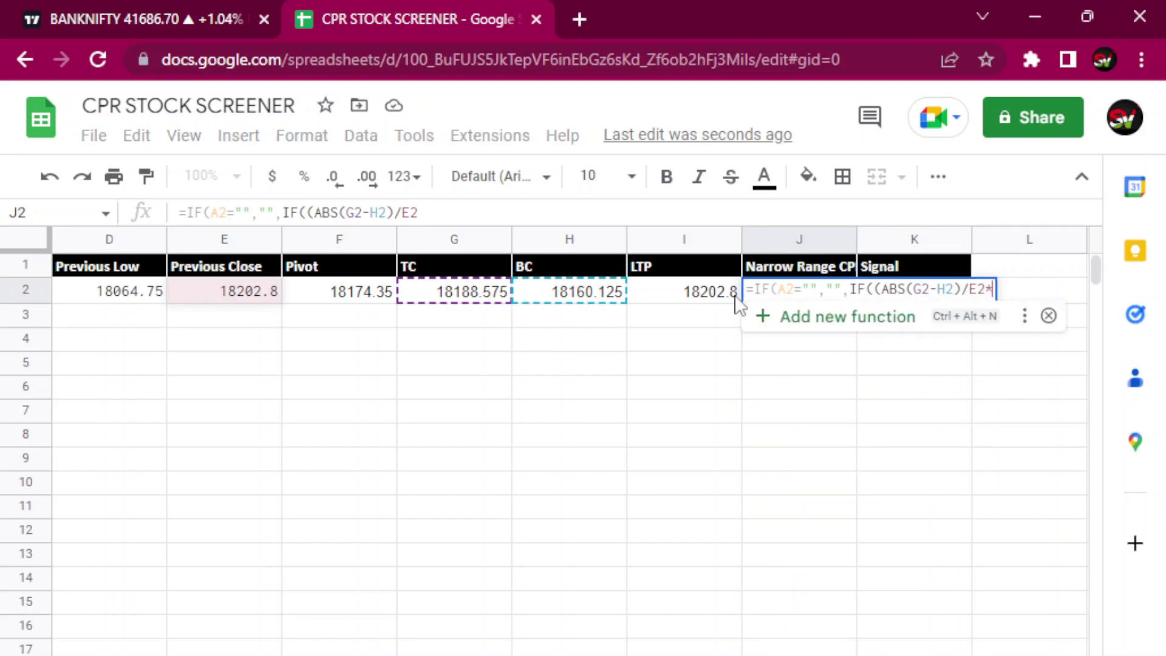
Continue the Narrow Range CPR formula in J2 with 100)<PARAMETERS to compare the CPR width percentage against the parameters sheet.
type("*100")
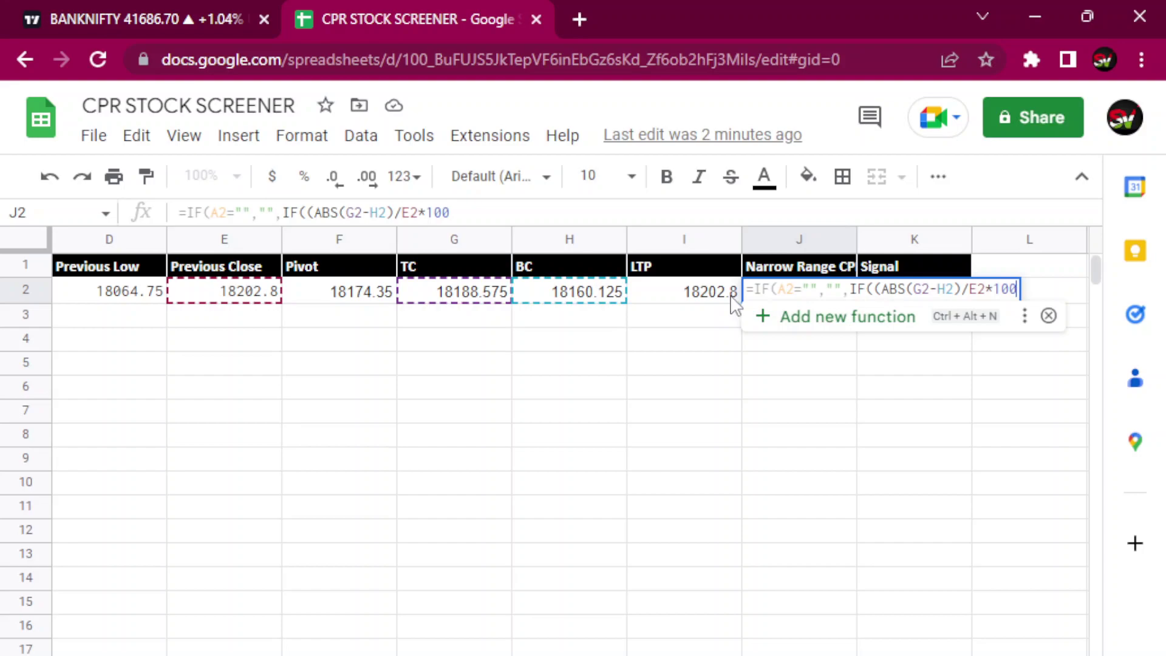
type(")")
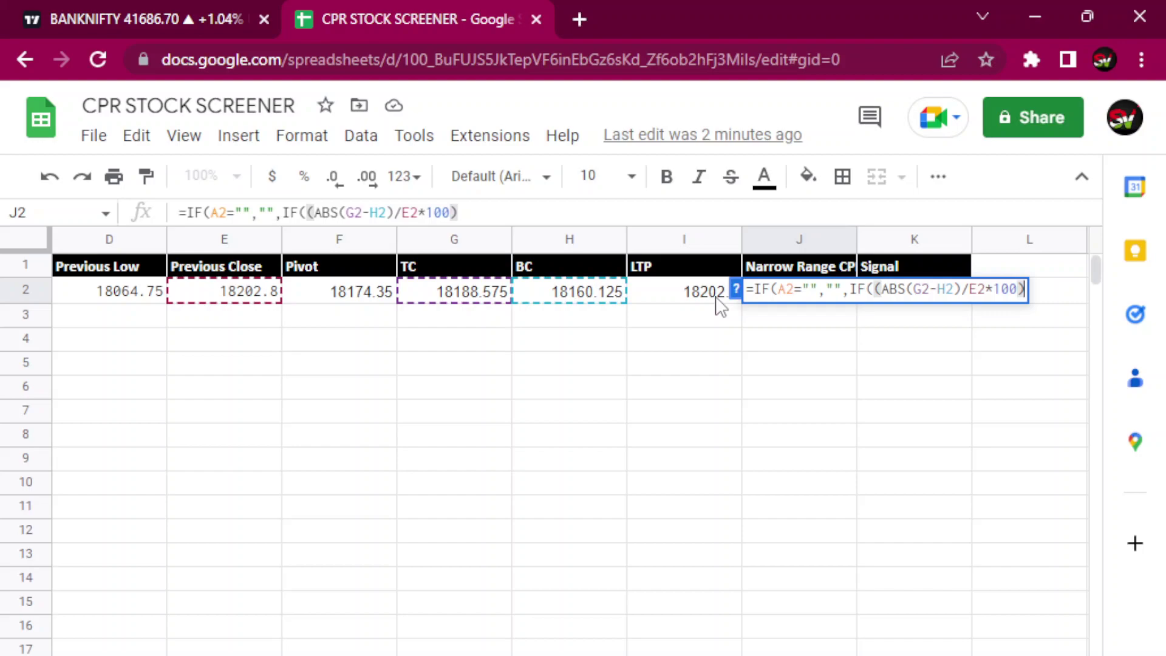
type("<")
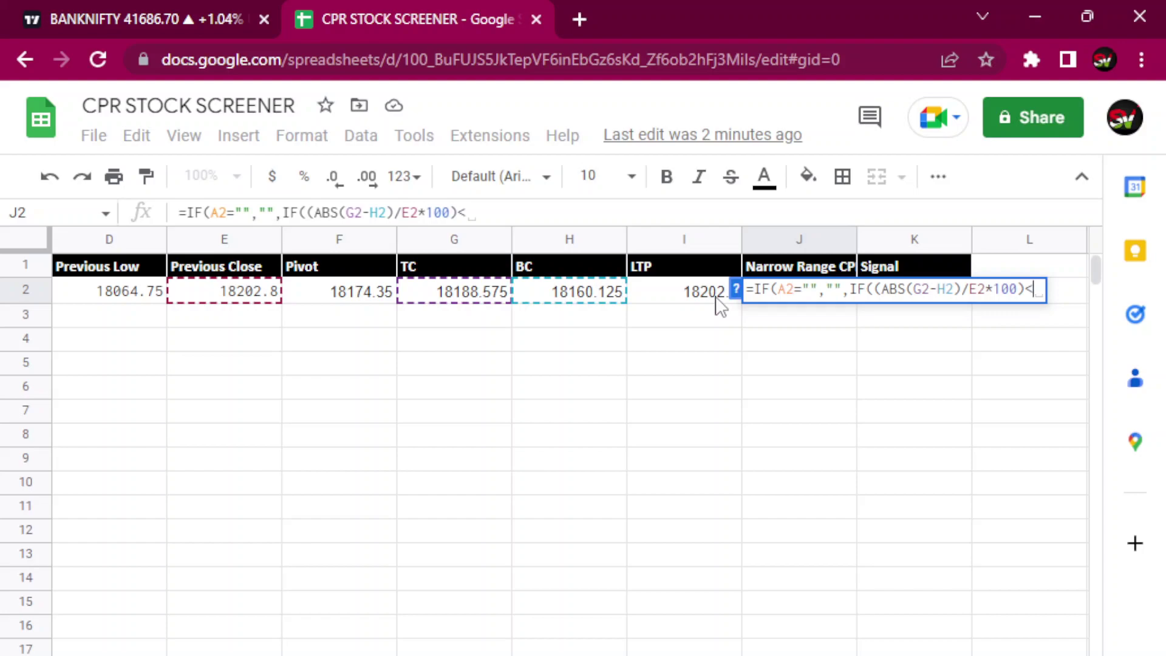
type("PA")
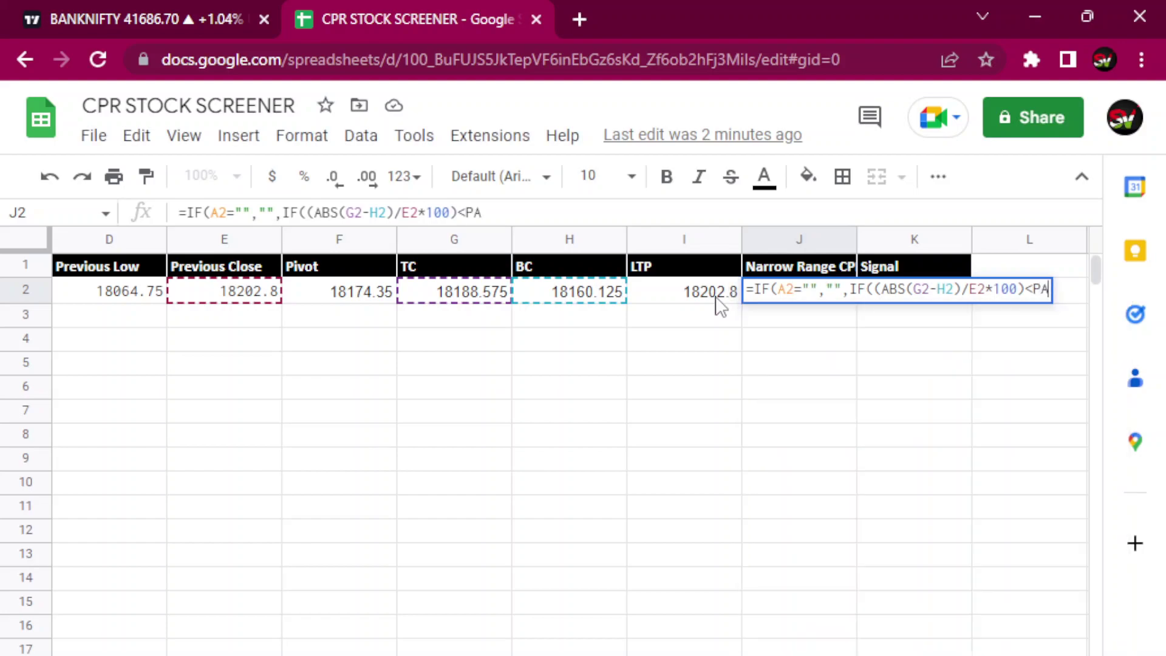
type("RAM")
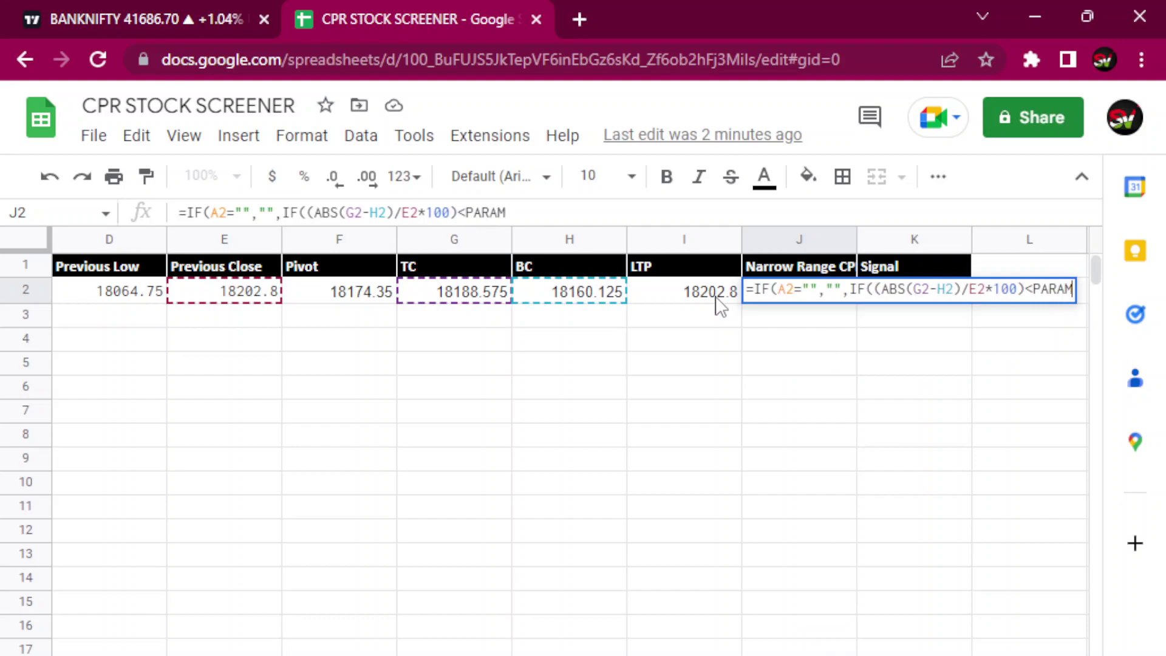
type("ETER")
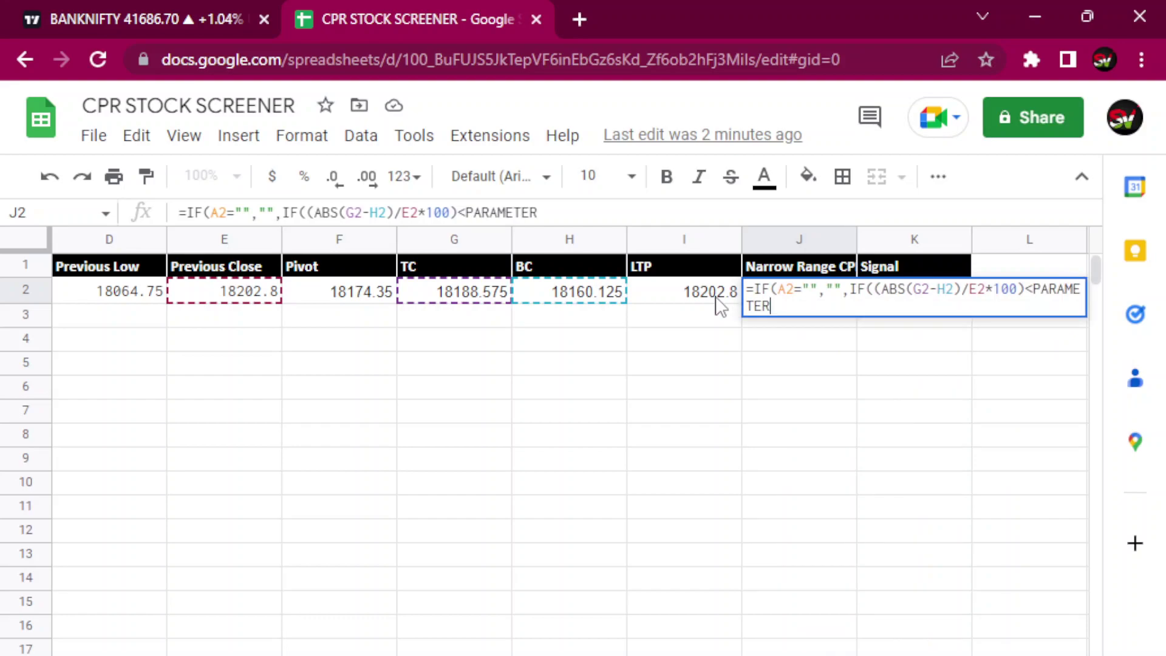
type("S")
Rewrite the sheet name in the J2 formula as Parameters and complete the threshold reference as Parameters!$b$1.
left_click(559, 210)
key("BackSpace")
key("BackSpace")
key("BackSpace")
key("BackSpace")
key("BackSpace")
key("BackSpace")
key("BackSpace")
key("BackSpace")
key("BackSpace")
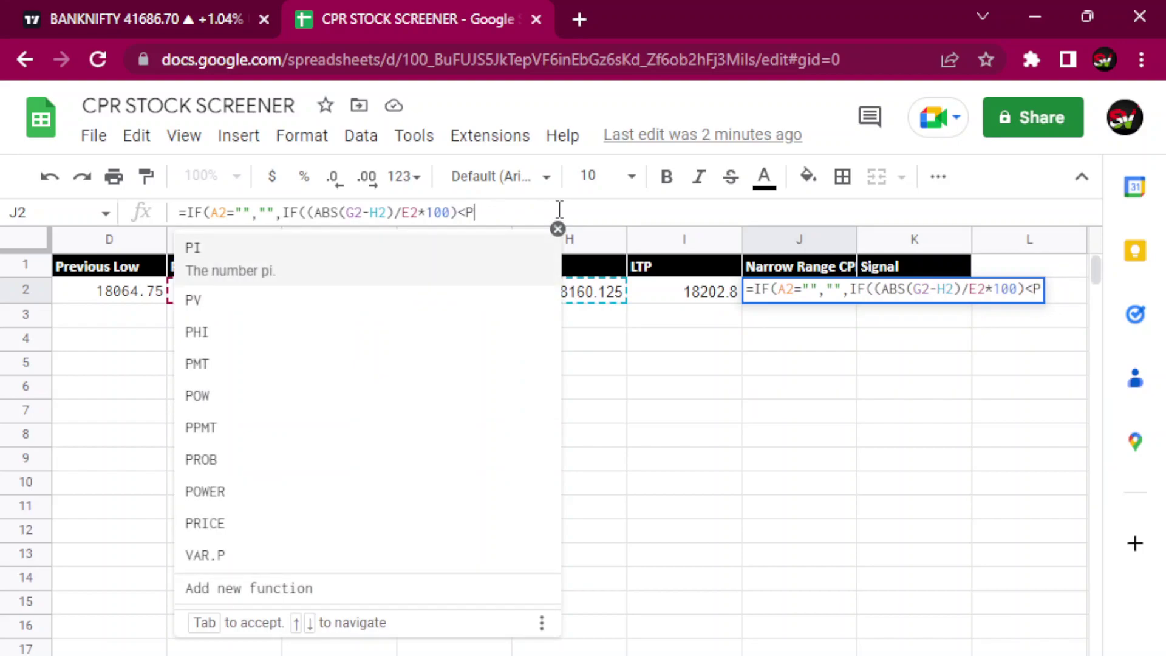
type("arameters")
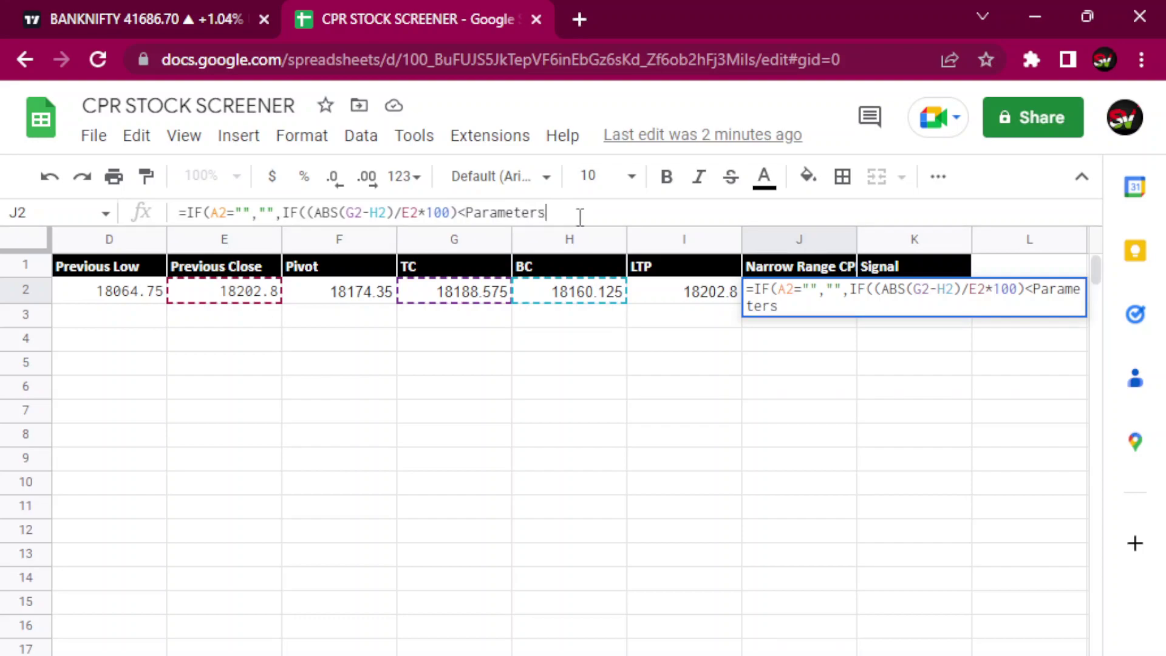
type("!")
type("$b$1")
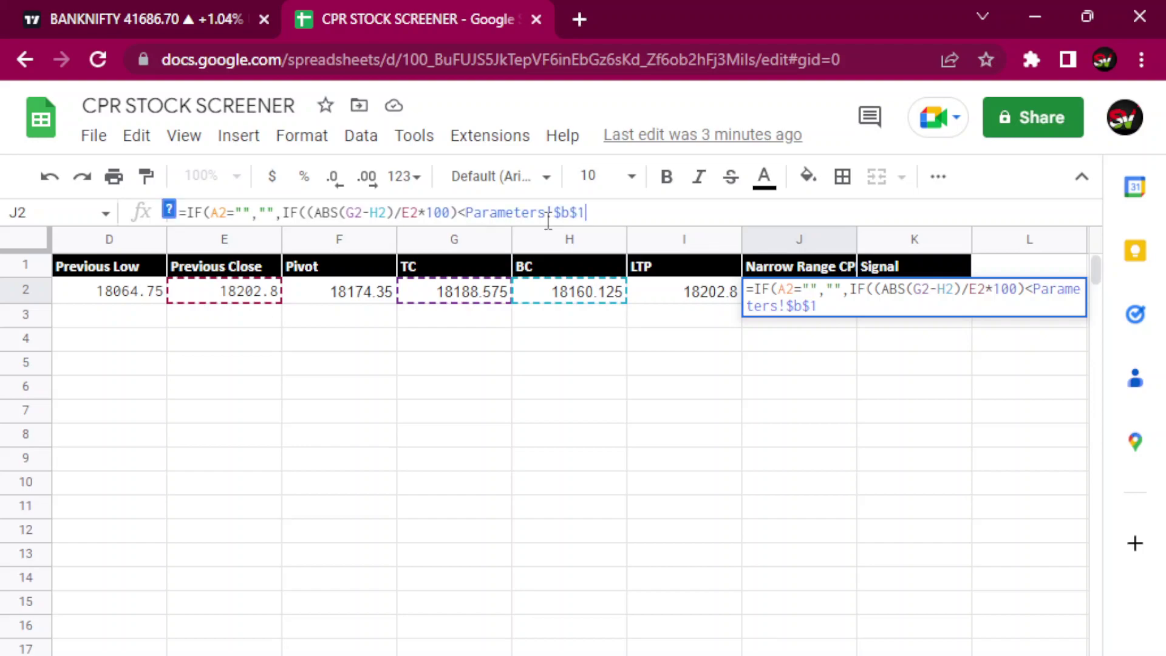
Finish the J2 formula with the results "yes" and "no", close both IF functions and enter it.
type(",")
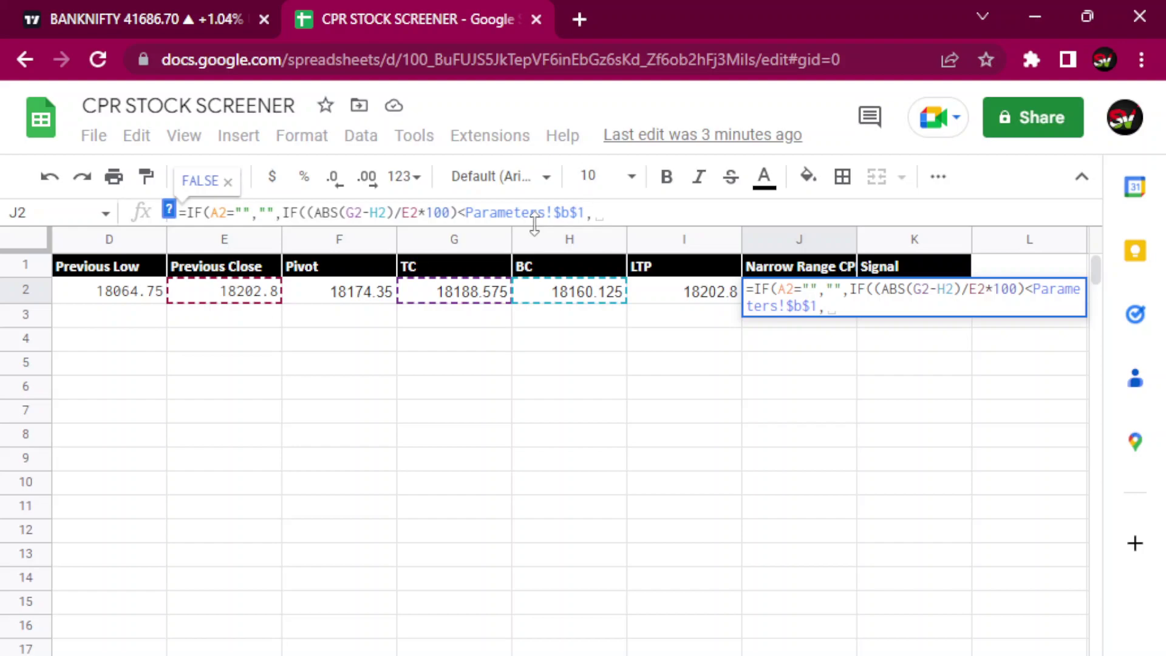
type("\"")
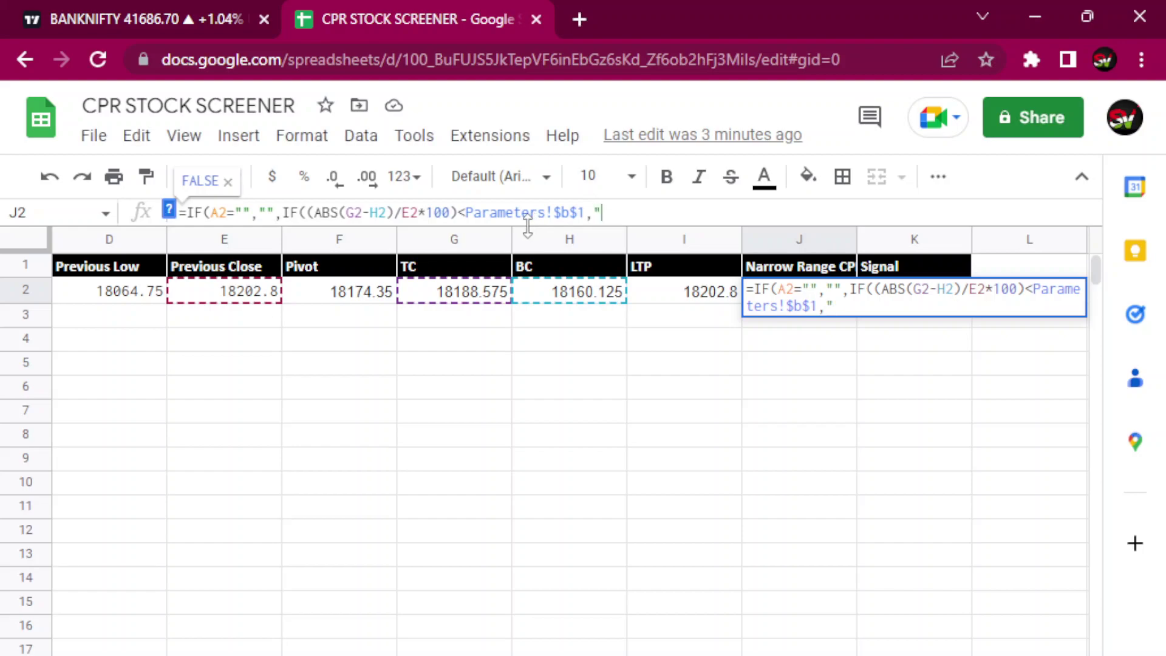
type("yes\"")
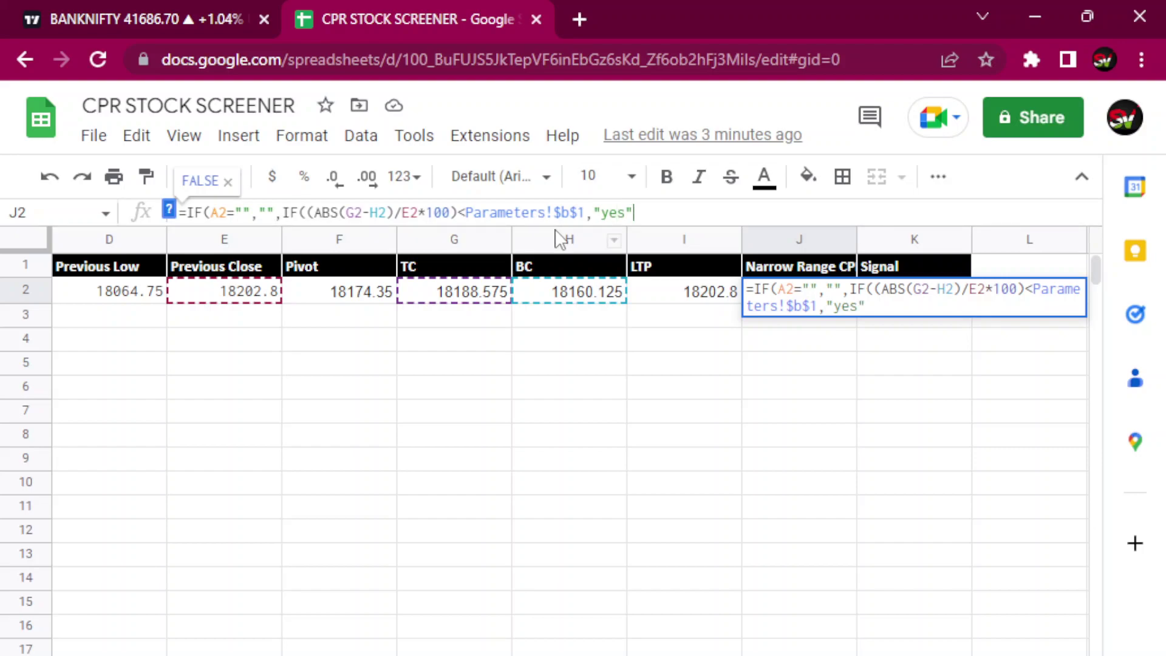
type(",")
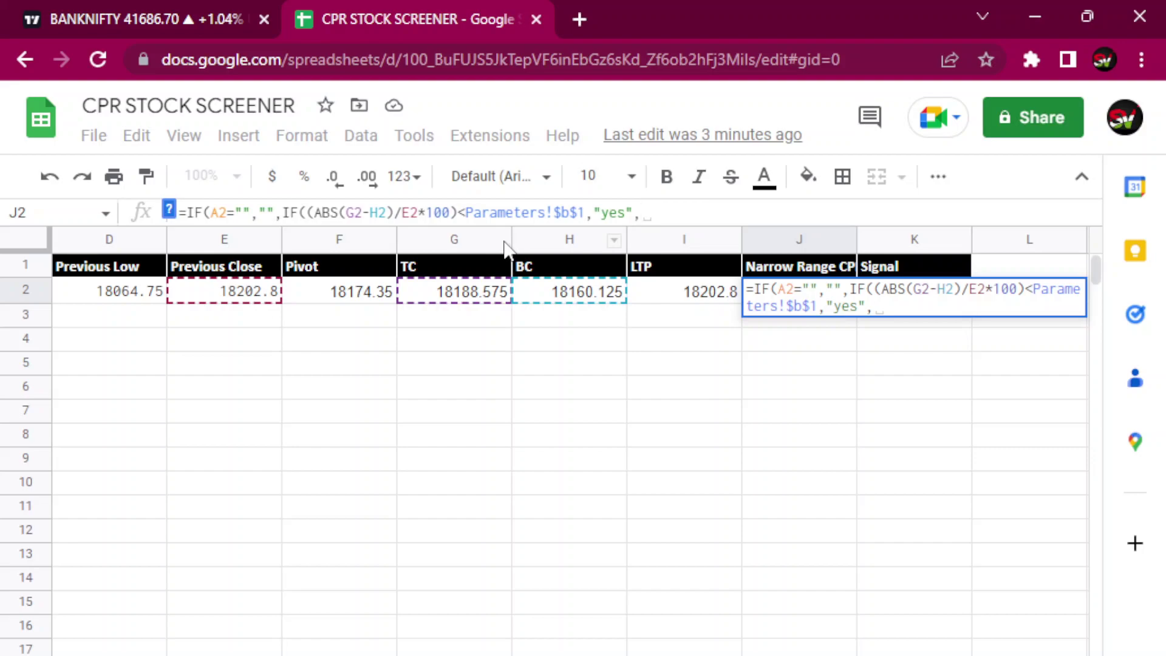
type("\"")
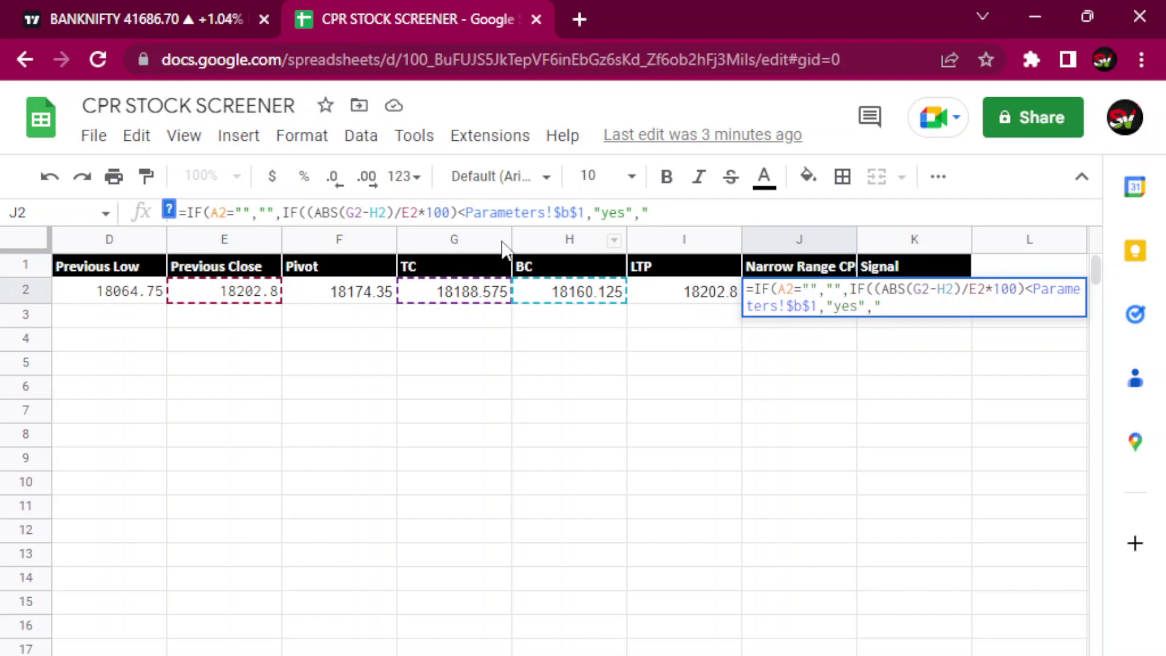
type("no")
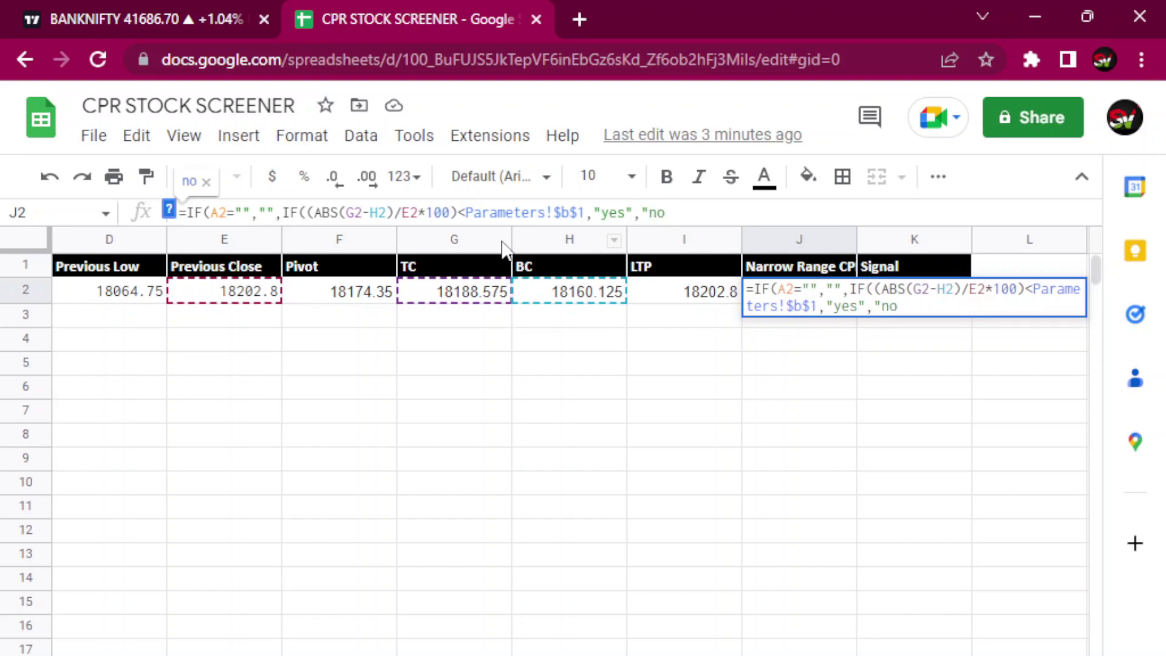
type("\"))")
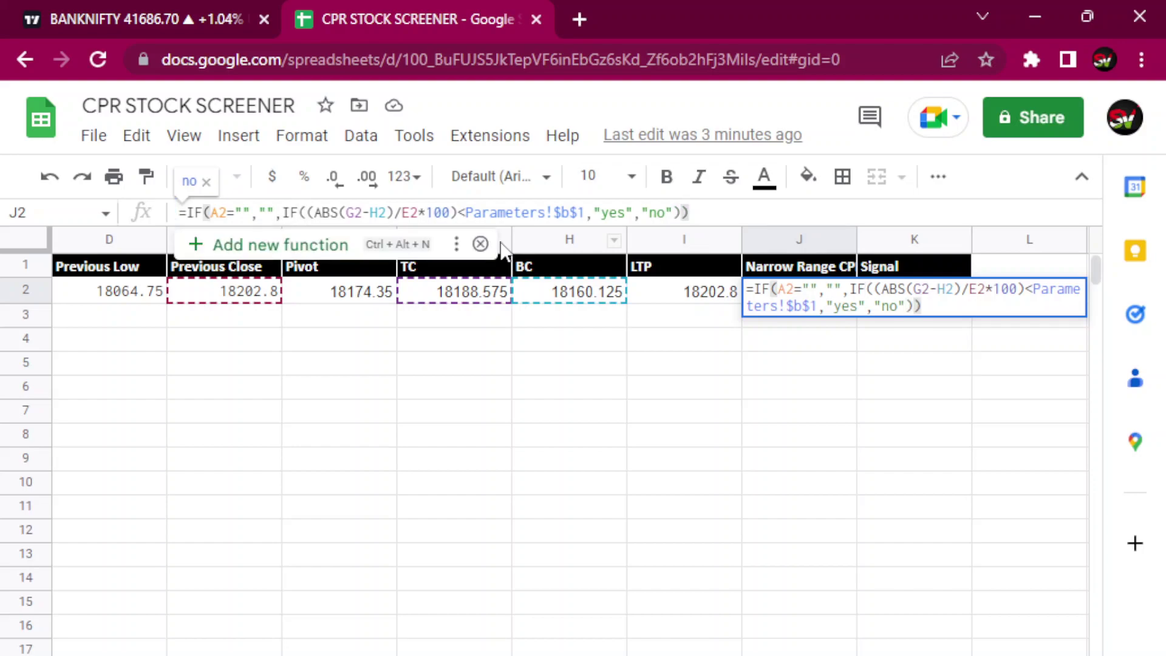
key("Return")
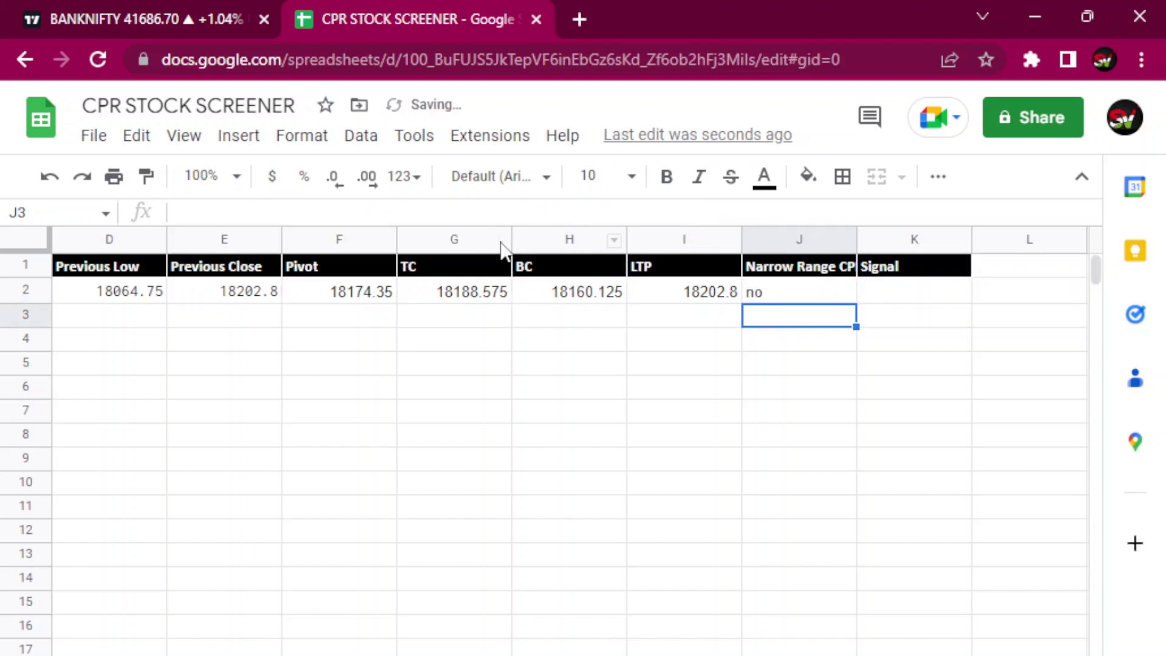
Change the J2 formula's results to uppercase "YES" and "NO".
left_click(789, 293)
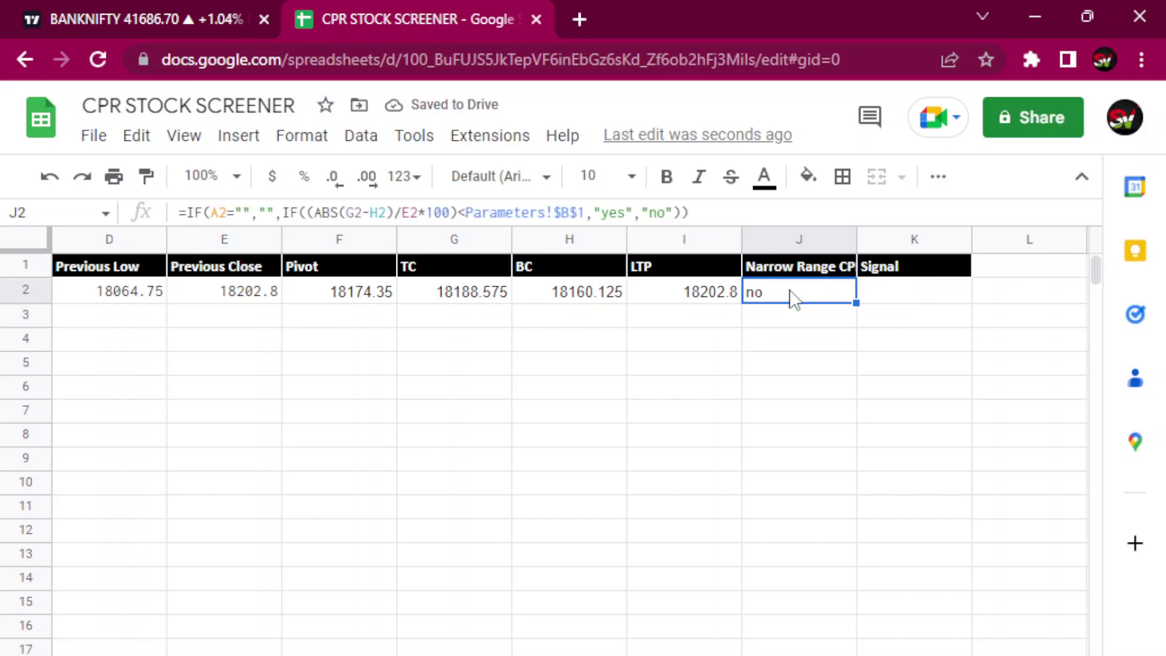
left_click(626, 212)
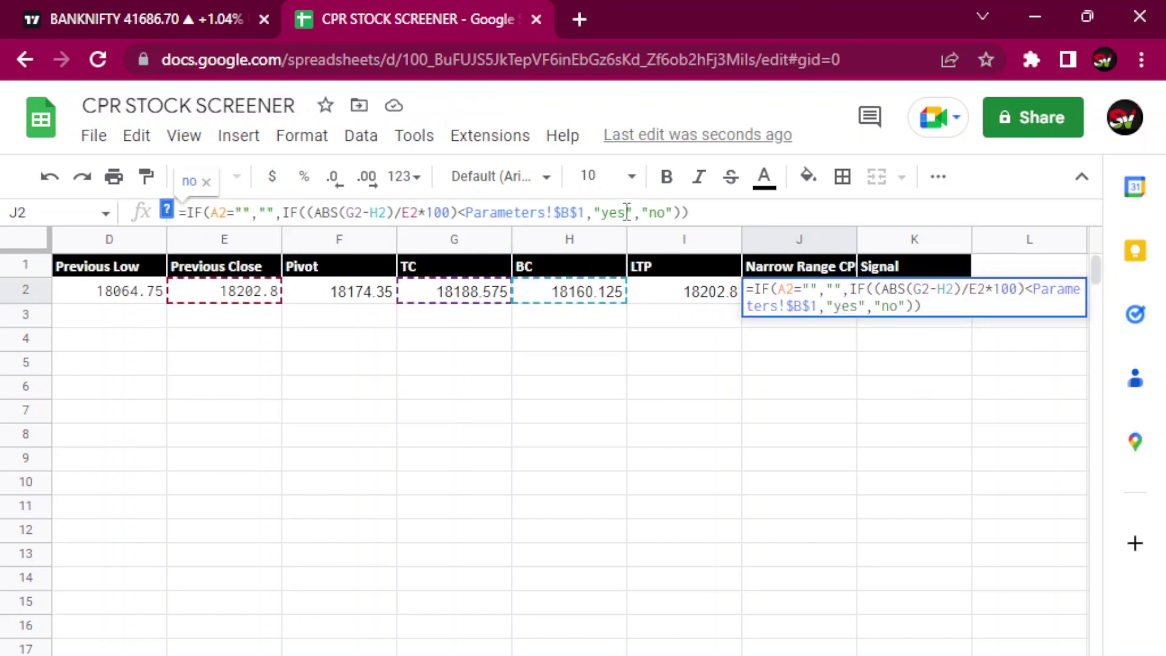
key("BackSpace")
key("BackSpace")
key("BackSpace")
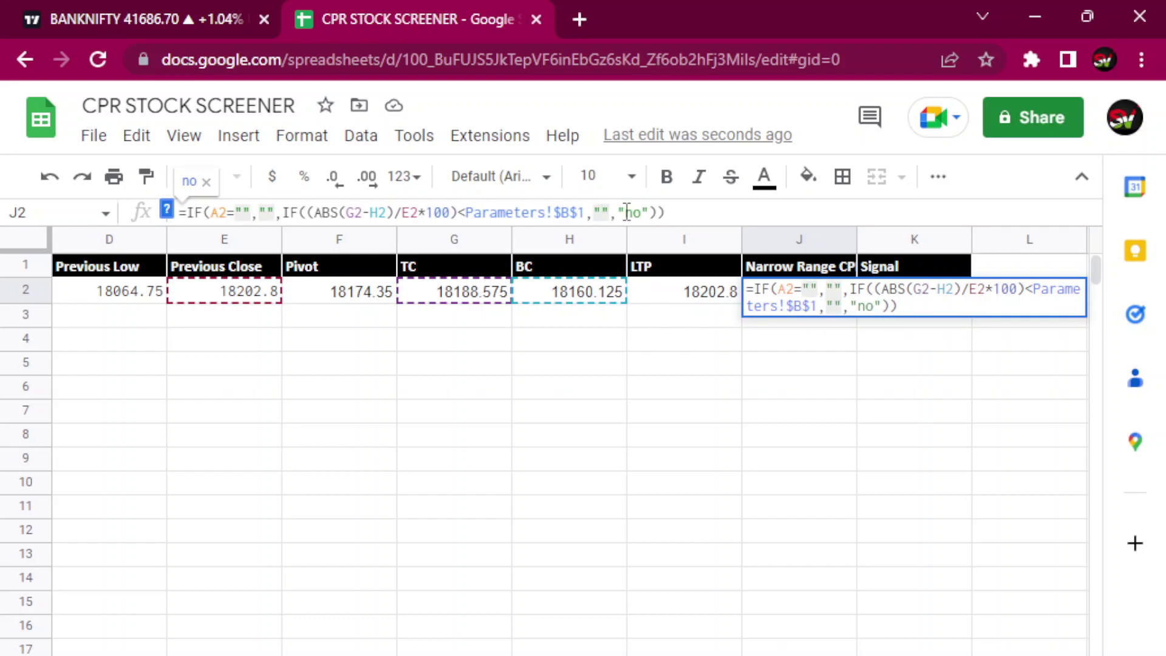
type("YES")
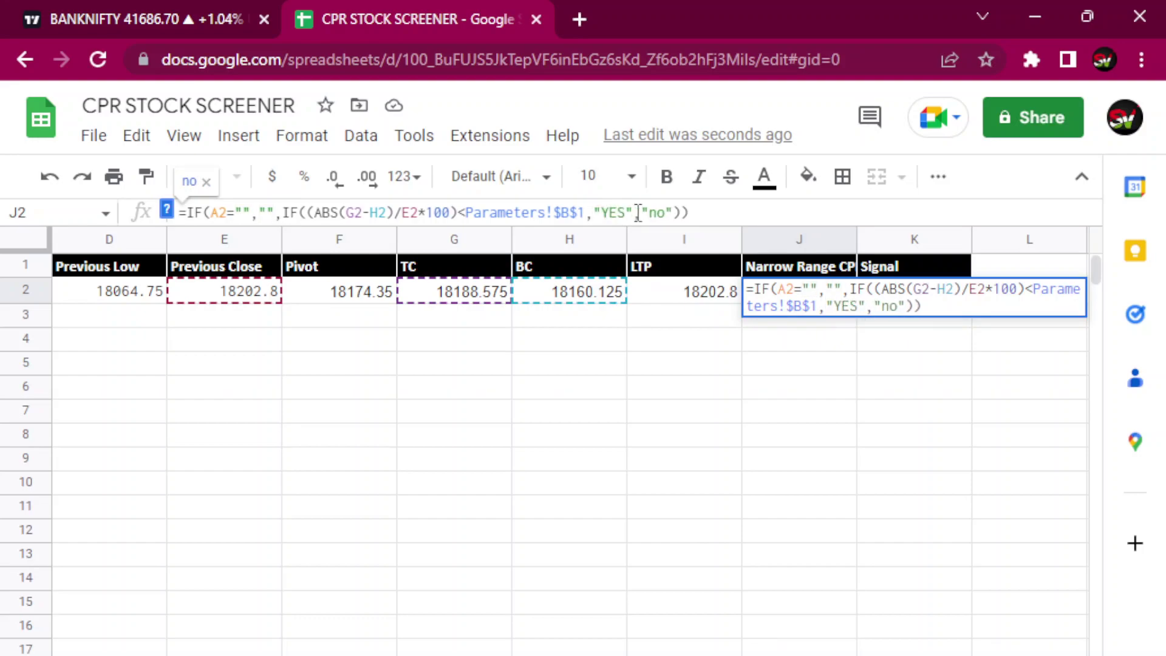
left_click(666, 212)
key("BackSpace")
key("BackSpace")
type("NO")
key("Return")
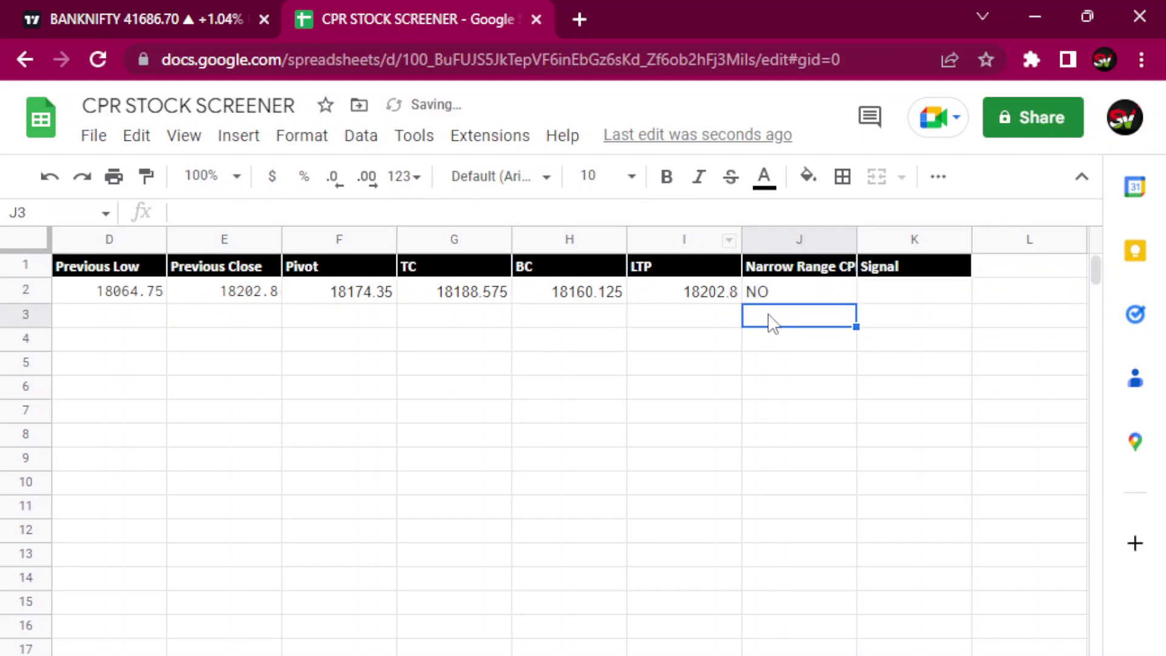
left_click(784, 299)
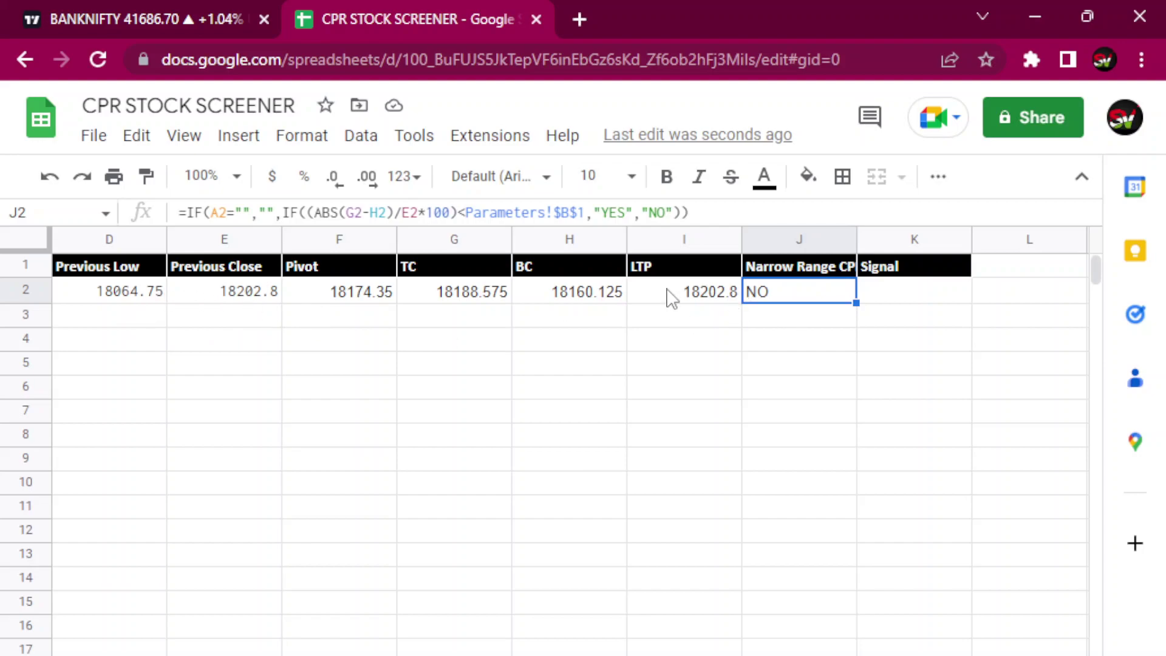
Start the Signal formula in K2 with IF(AND(J2="YES",I2>C2 to test for a narrow CPR and LTP above the previous high.
left_click(870, 296)
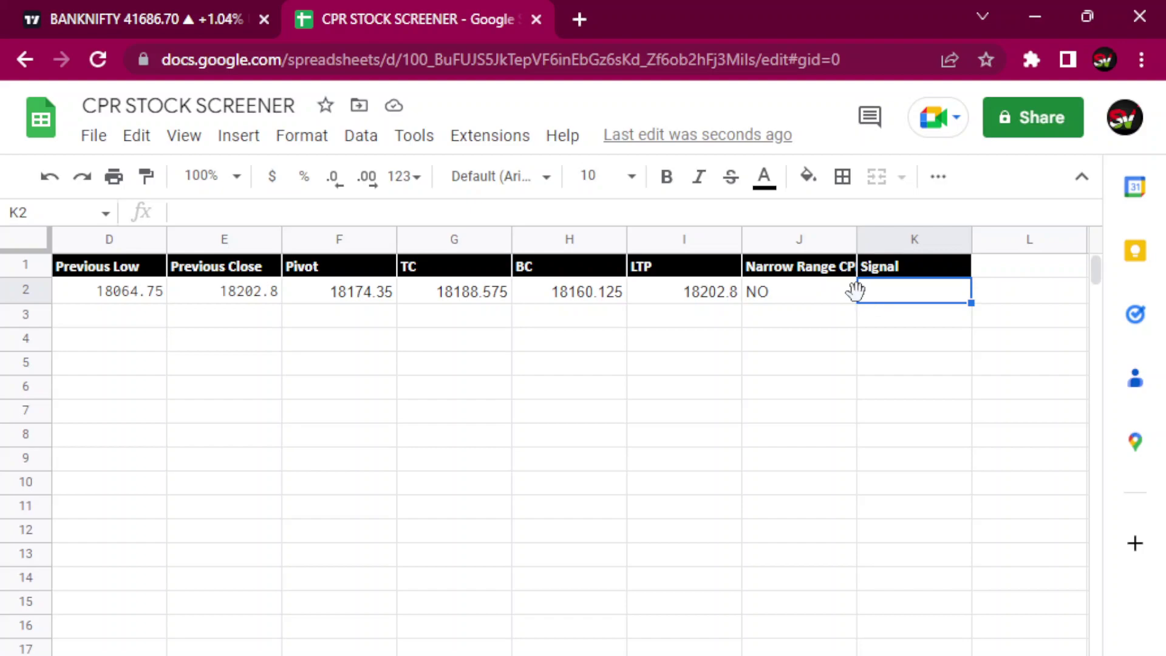
type("IF")
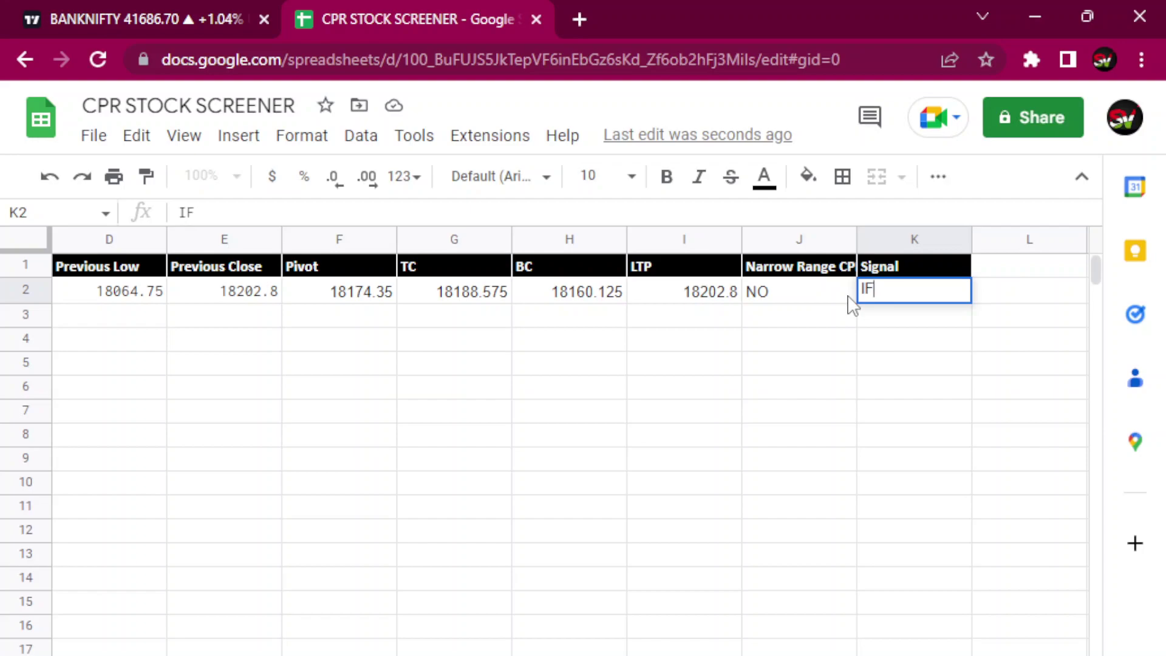
type("(AND(")
type("J")
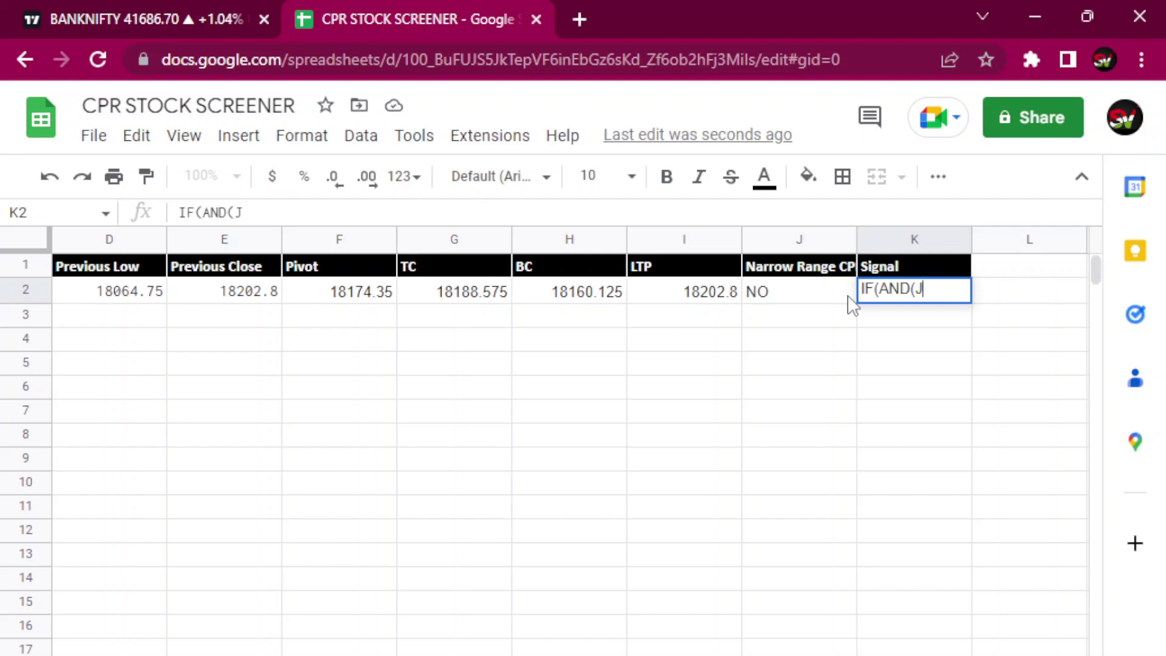
type("2=\"YES")
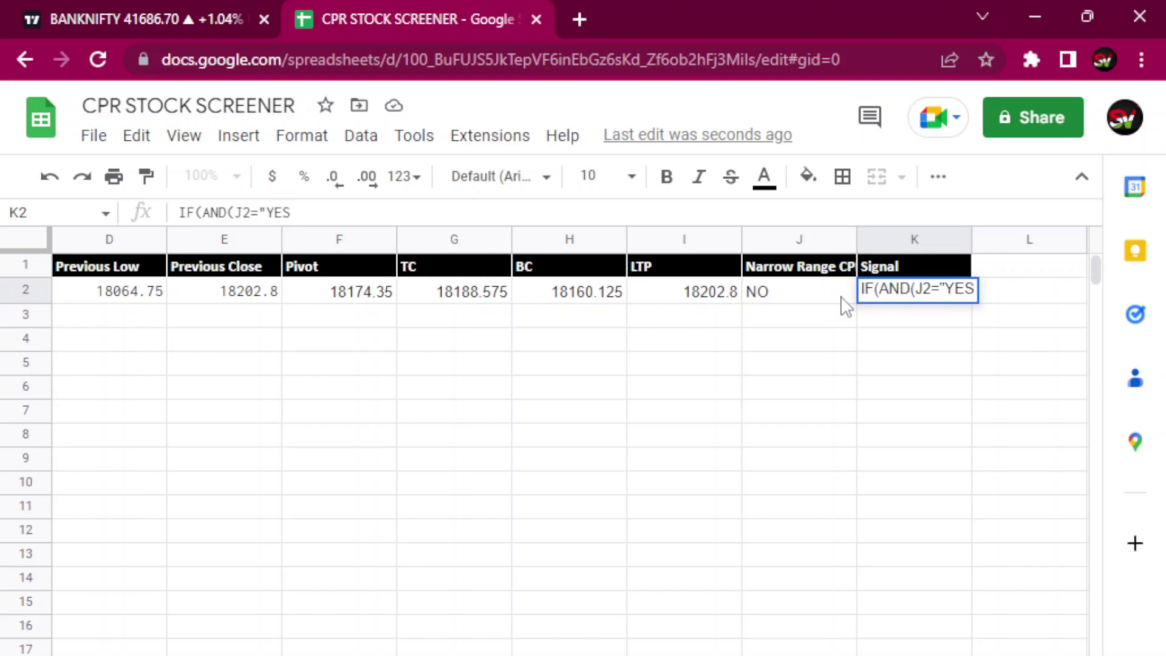
type("\",")
type("I2")
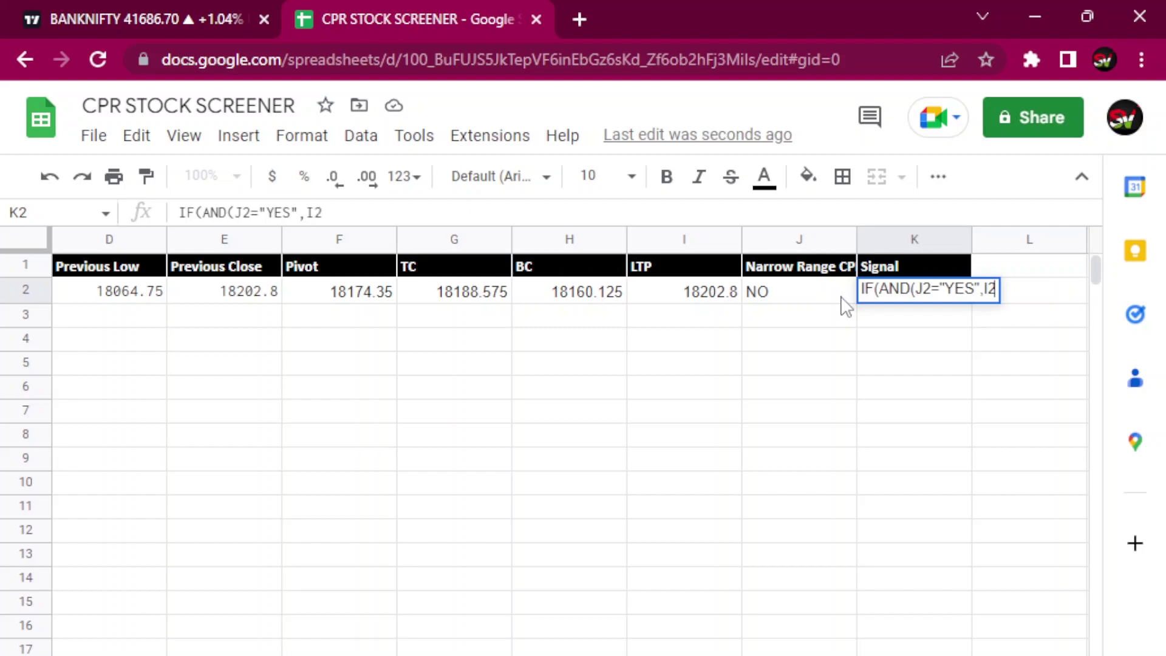
type(">")
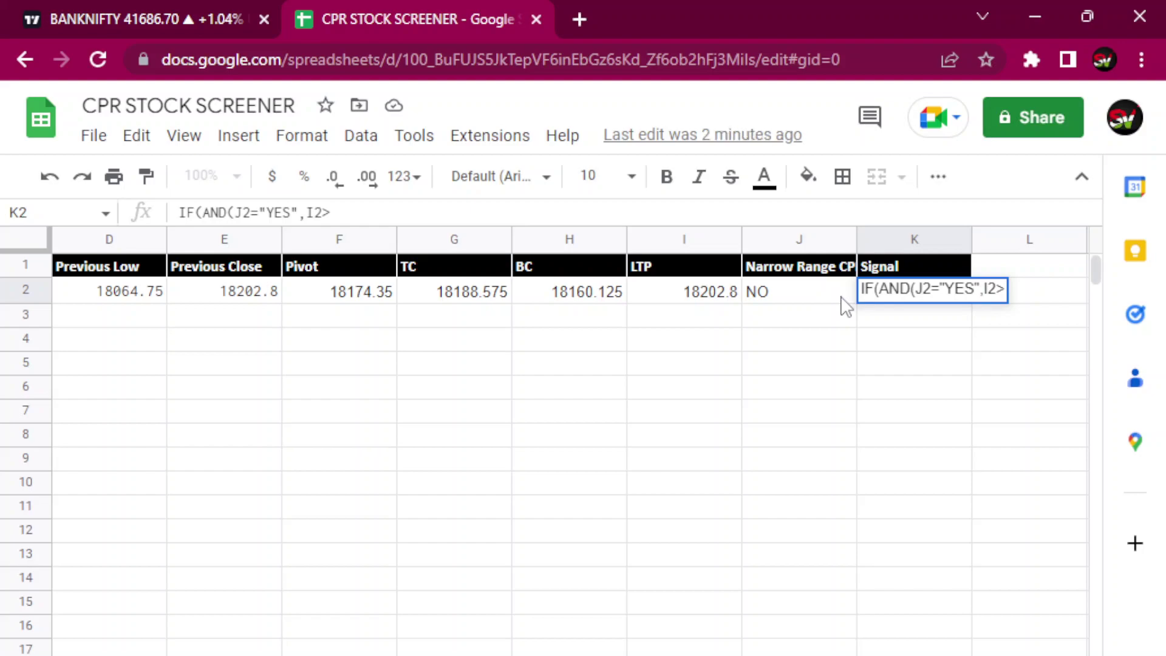
type("C2")
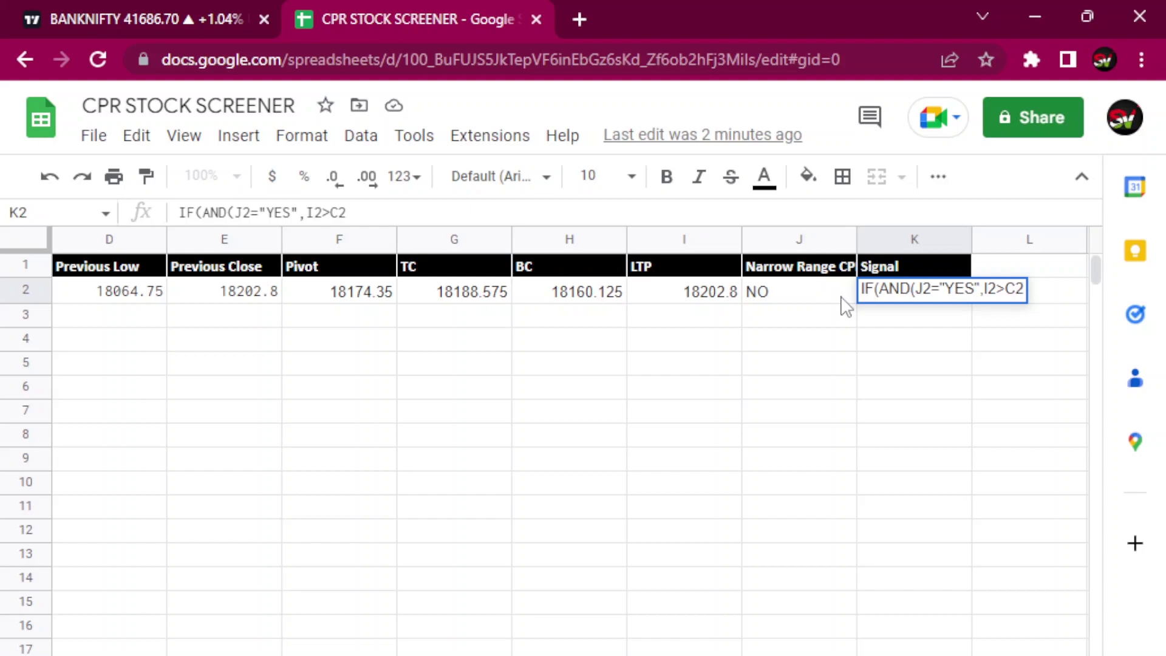
Close the AND condition in the K2 Signal formula and set its true result to "Buy", followed by a comma.
type("),\"b")
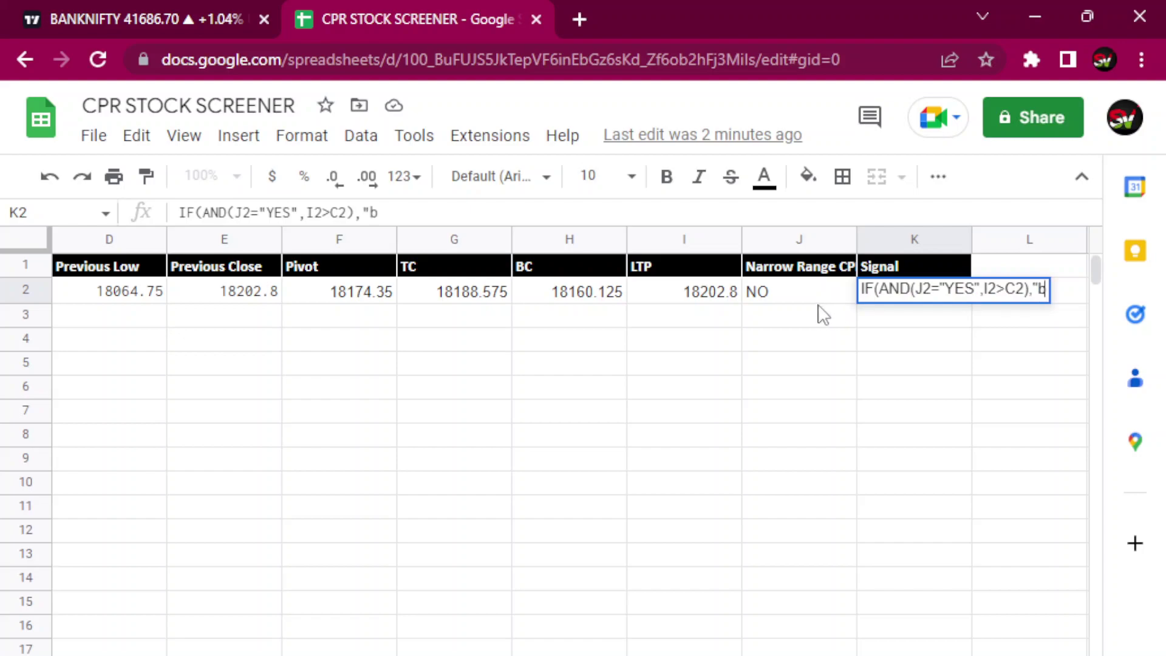
type("UY\"")
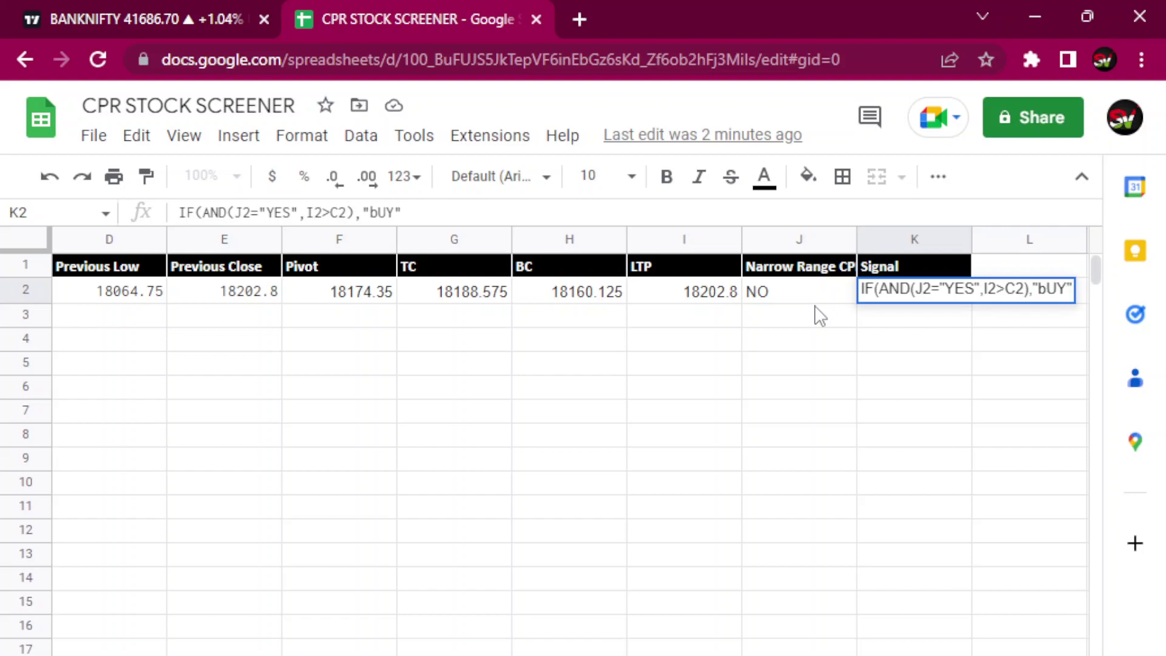
type(",")
key("BackSpace")
key("BackSpace")
key("BackSpace")
key("BackSpace")
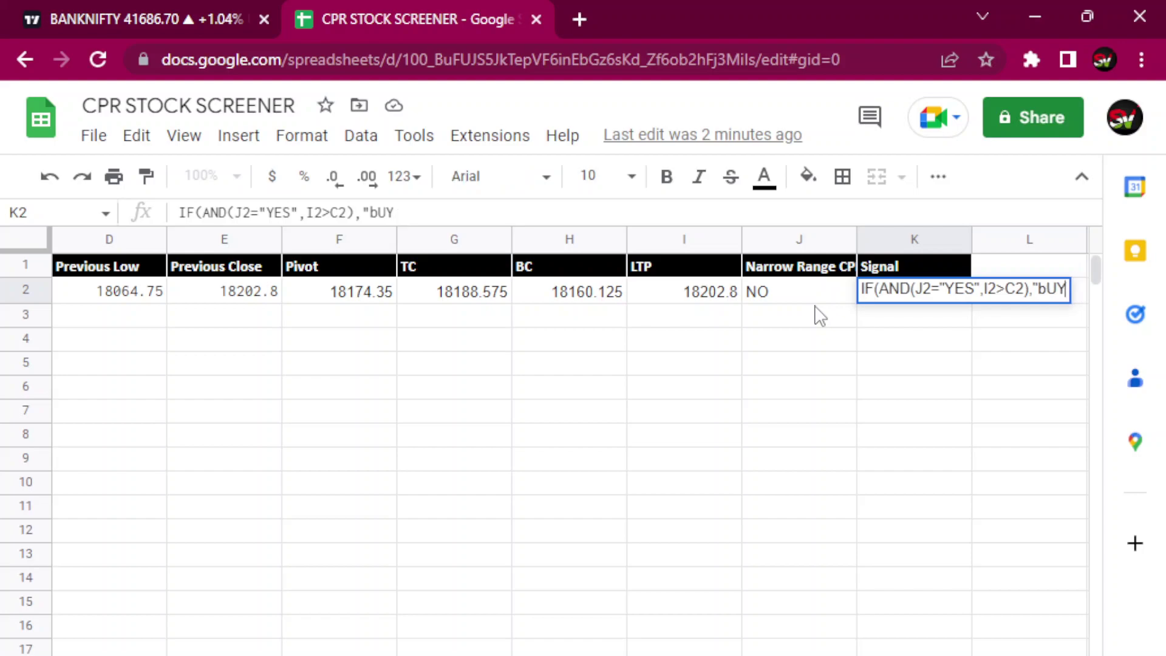
key("BackSpace")
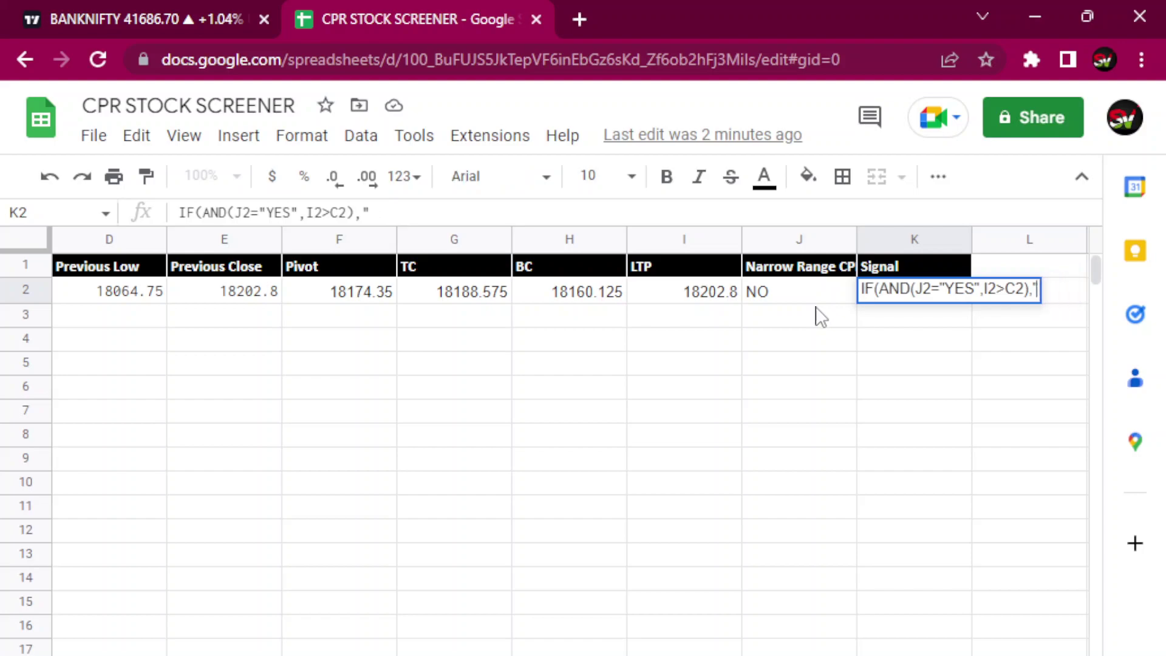
type("Buy\",")
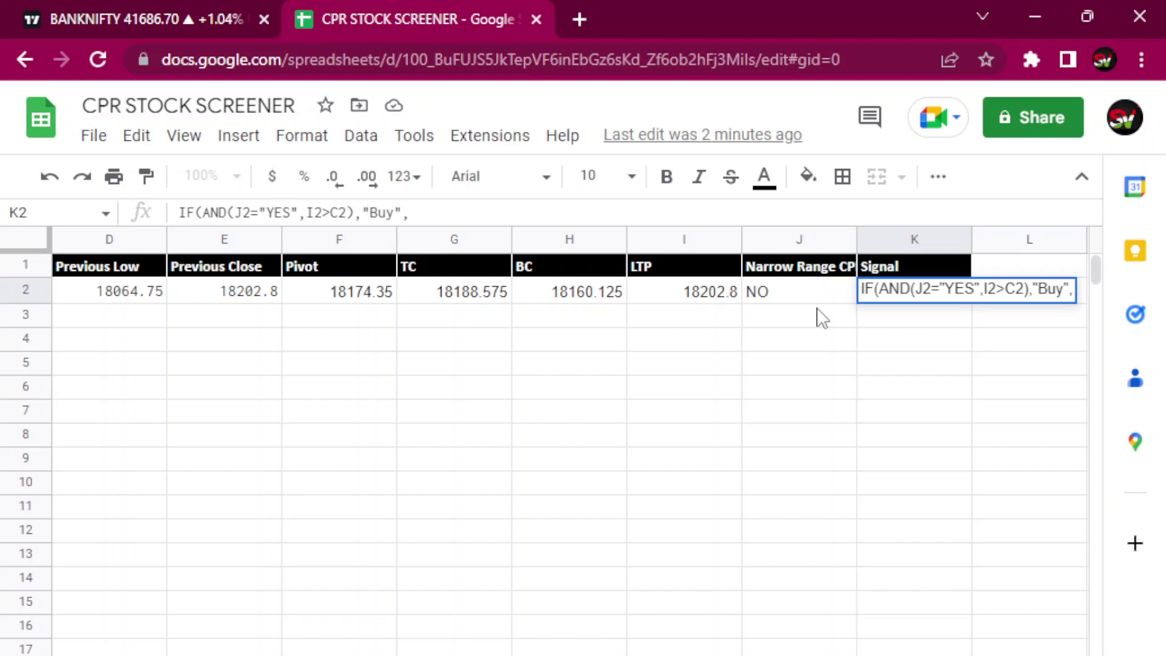
Add a nested IF(AND(J2="YES",I2<D2 to the K2 formula to test for a narrow CPR with LTP below the previous low.
type("IF")
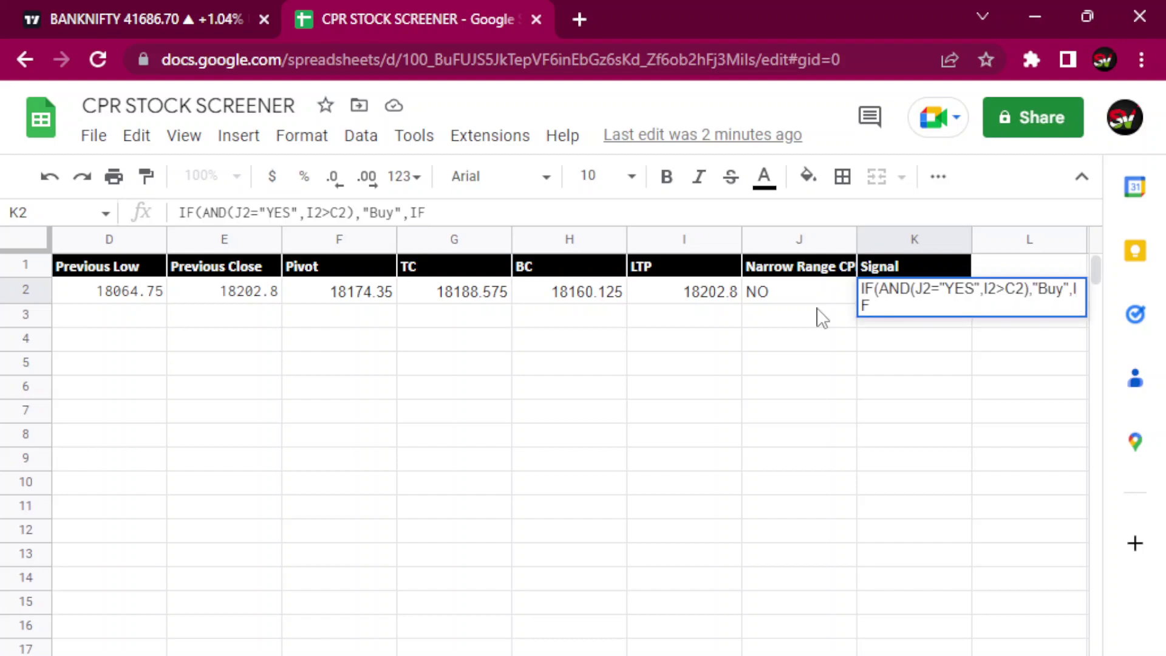
type("(AND(")
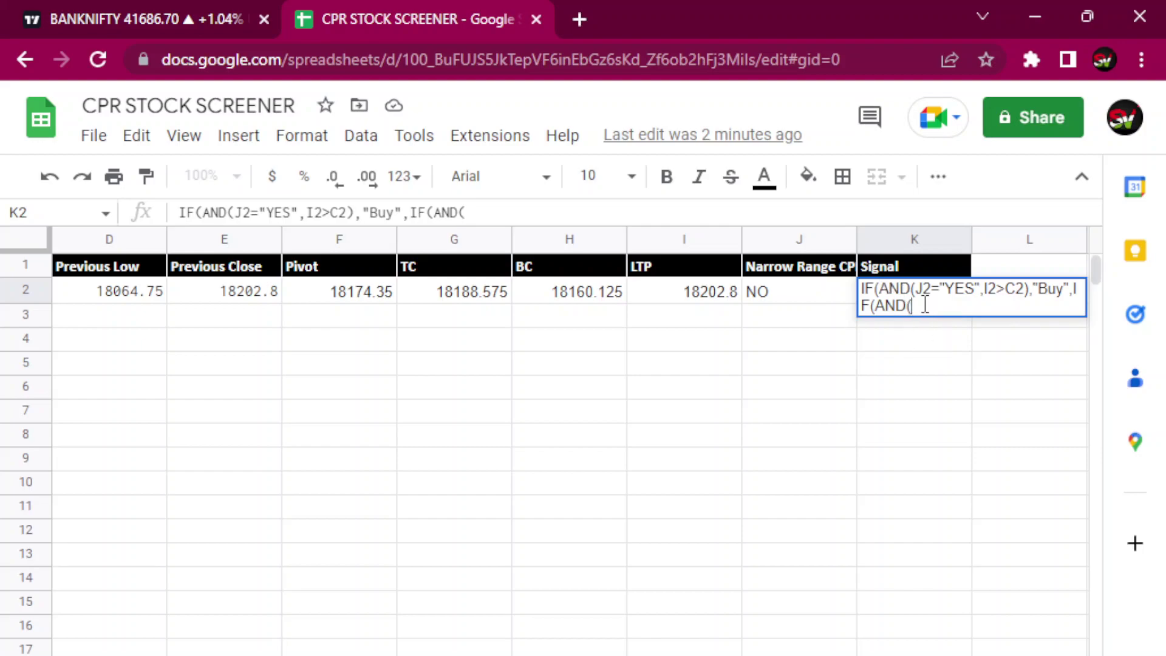
left_click(810, 304)
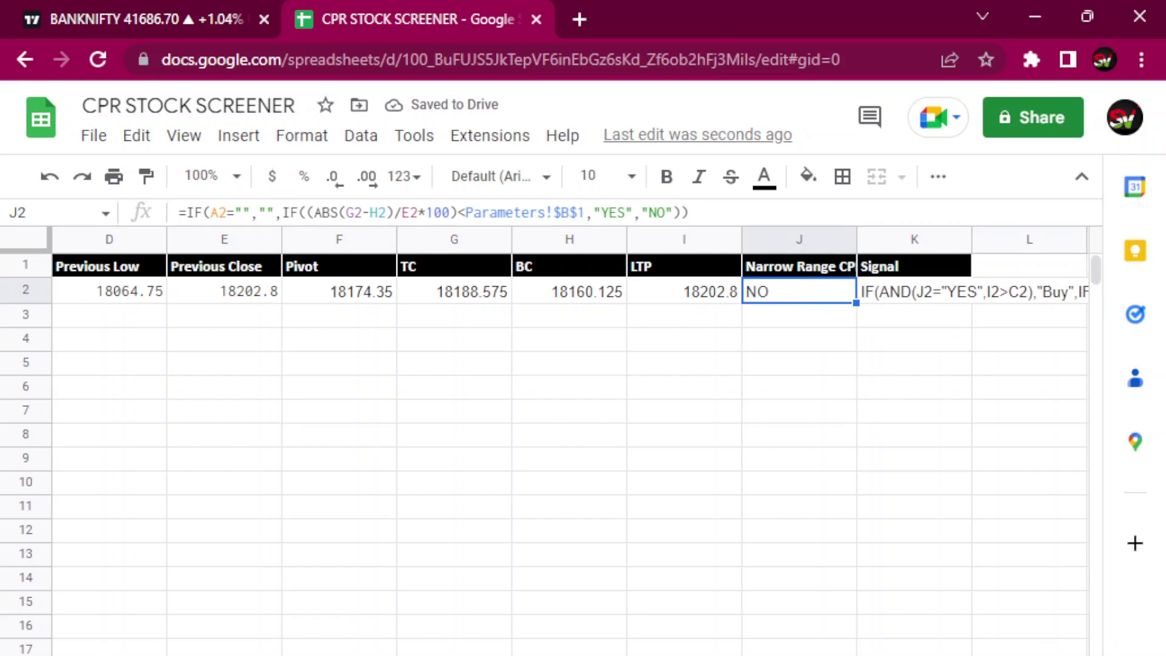
scroll(571, 425, "right", 3)
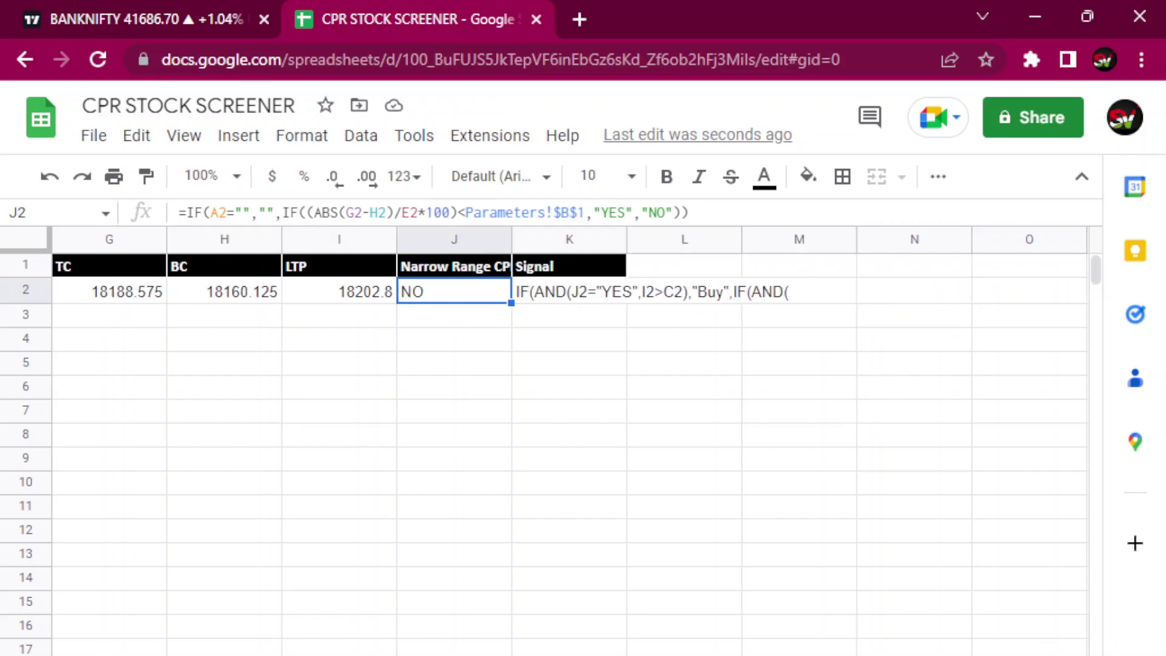
left_click(801, 294)
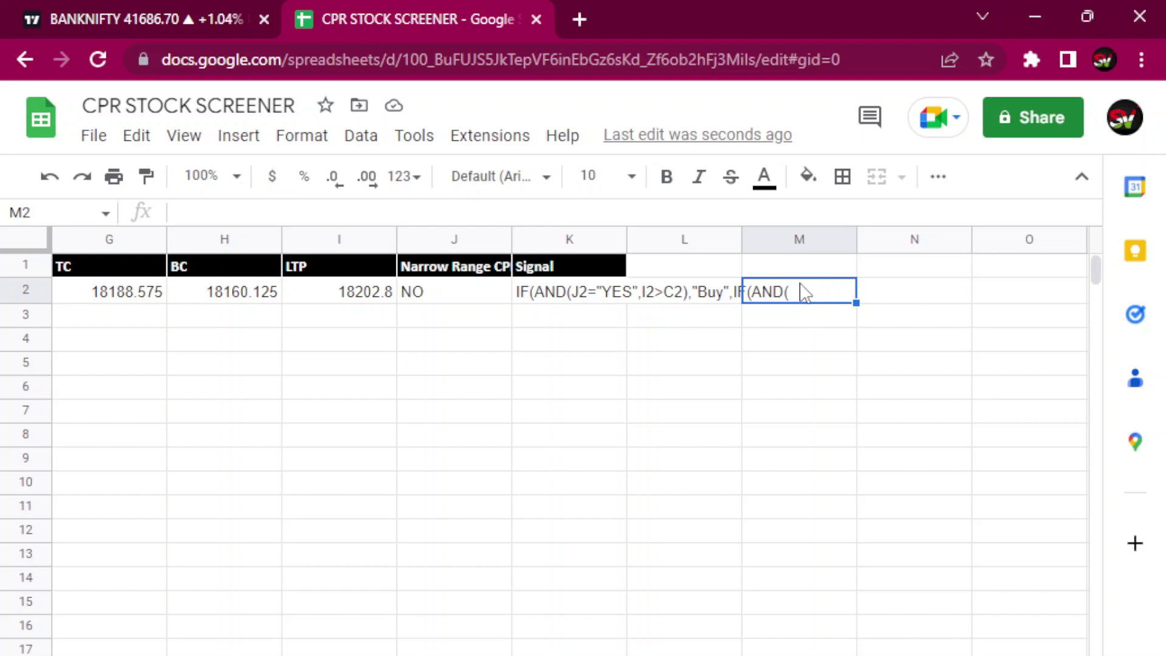
left_click(578, 296)
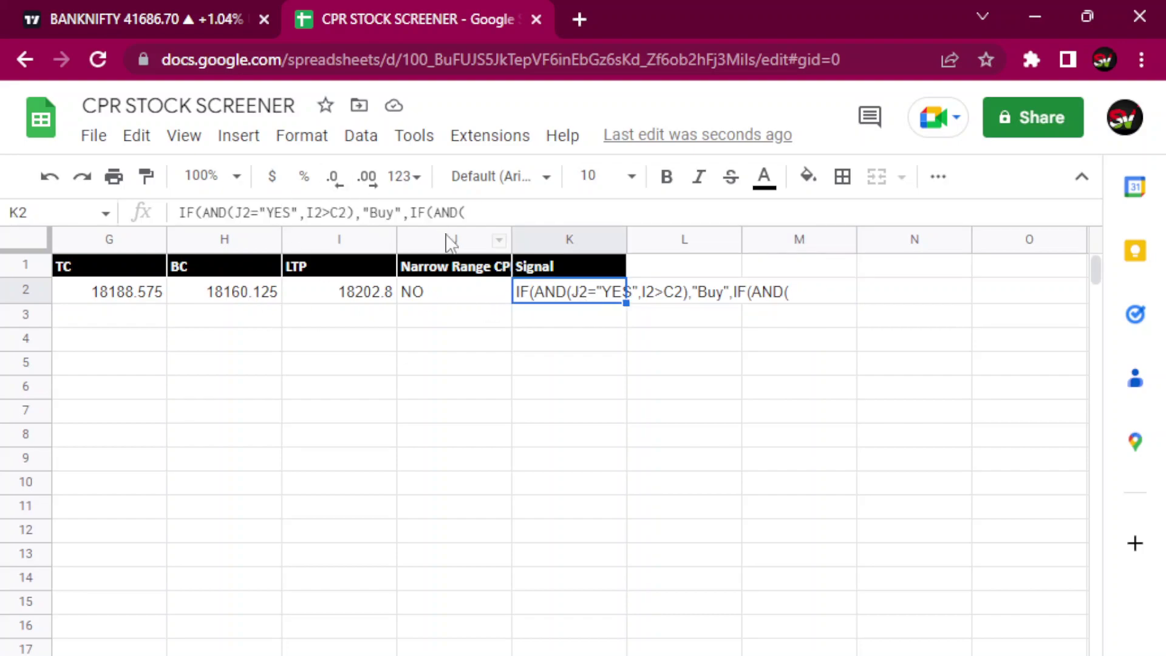
left_click(468, 212)
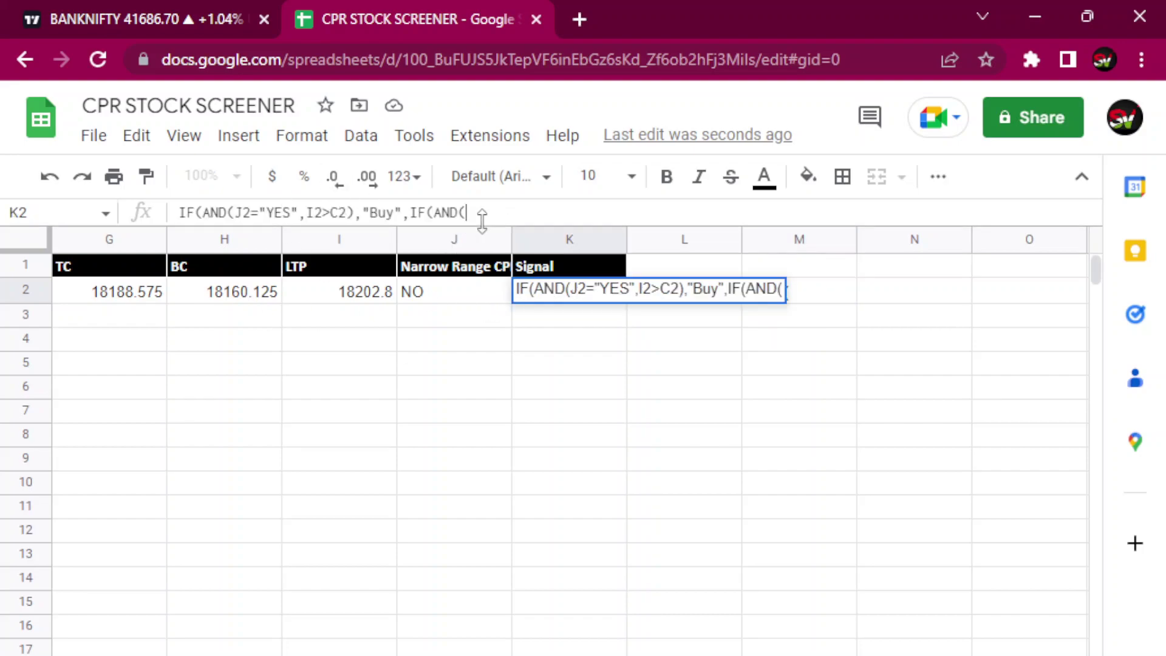
type("J2")
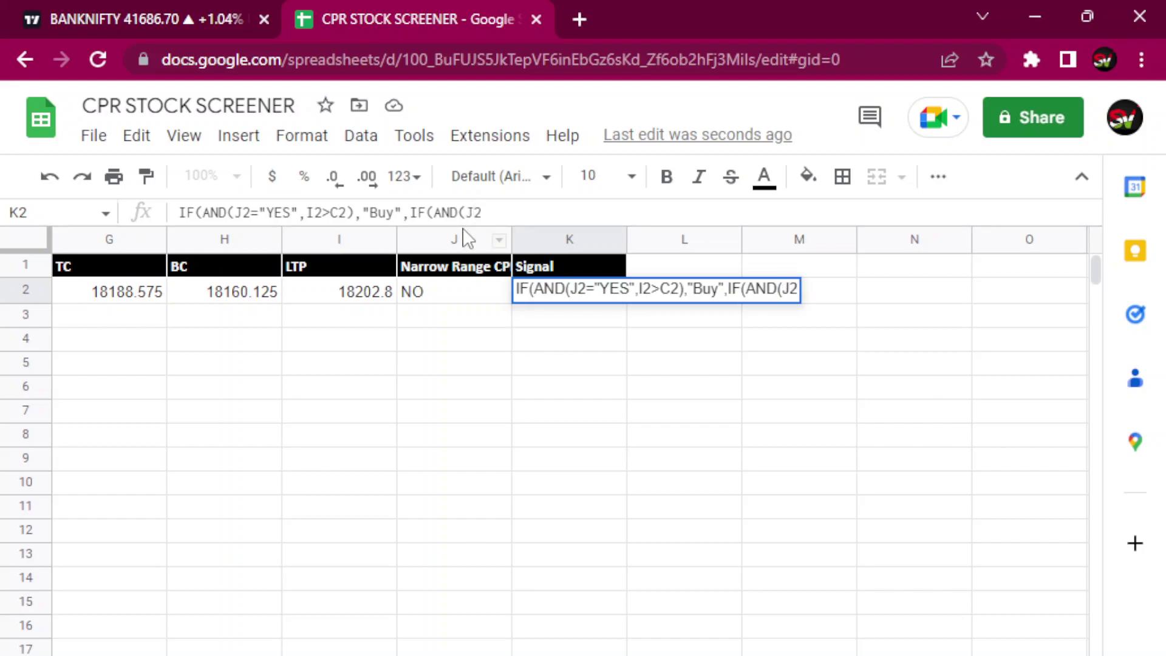
type("=\"YES")
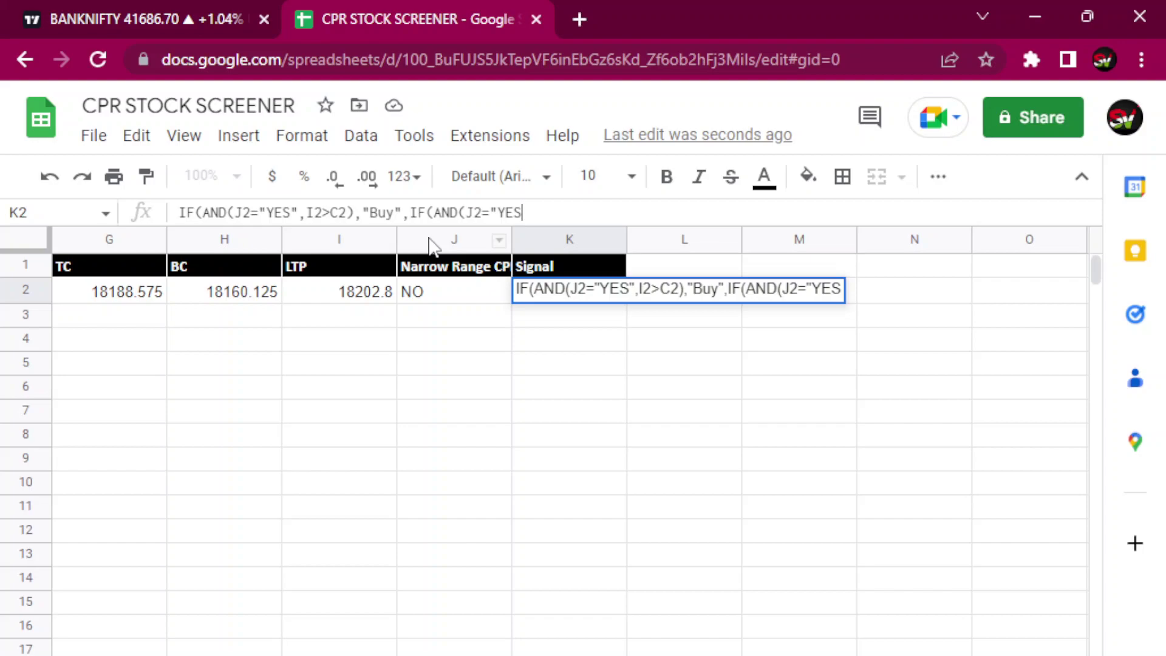
type("\"")
type(",I2")
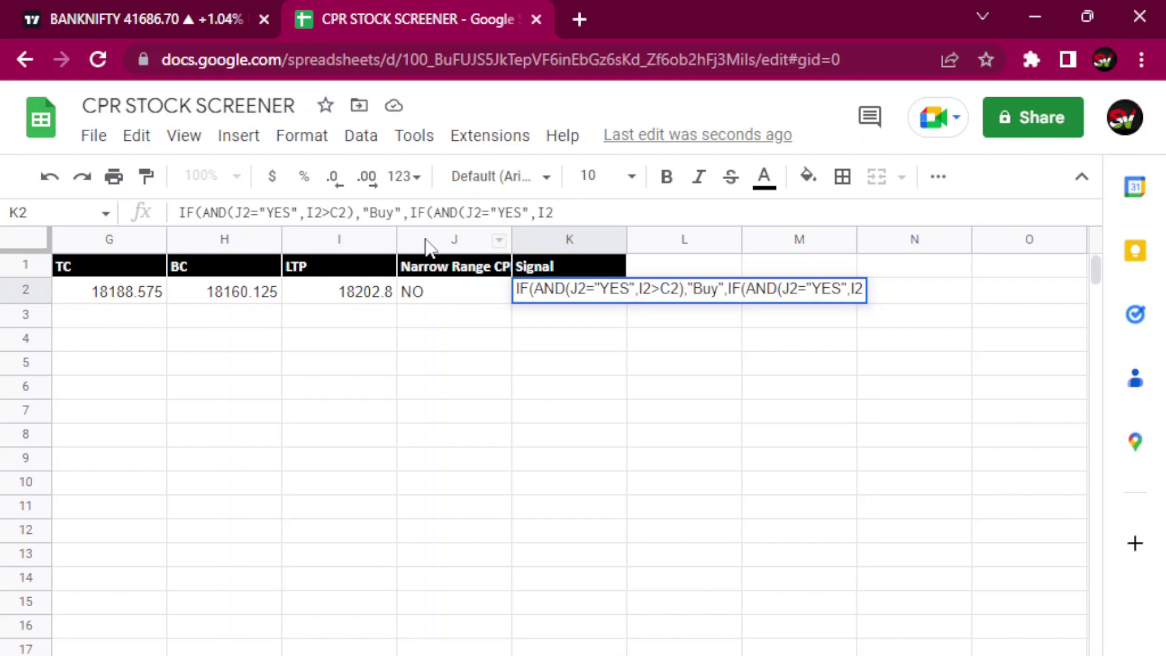
type("<D2")
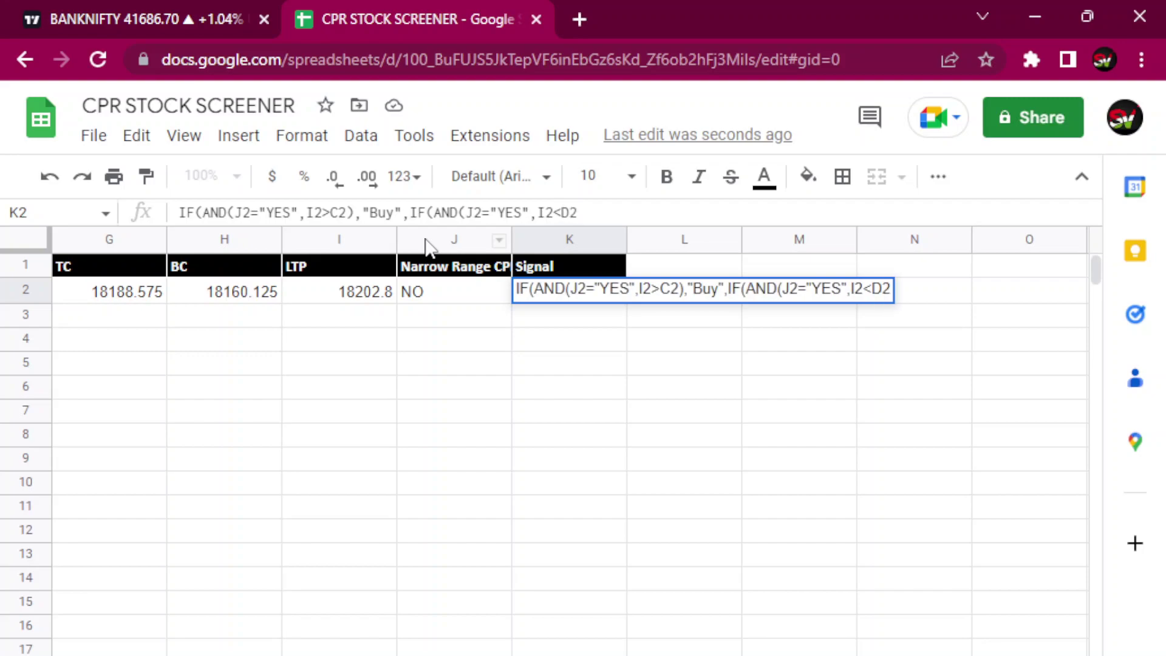
Finish the K2 formula with the result "SELL" and an empty string otherwise, close both IF functions and enter it.
type("),\"SELL")
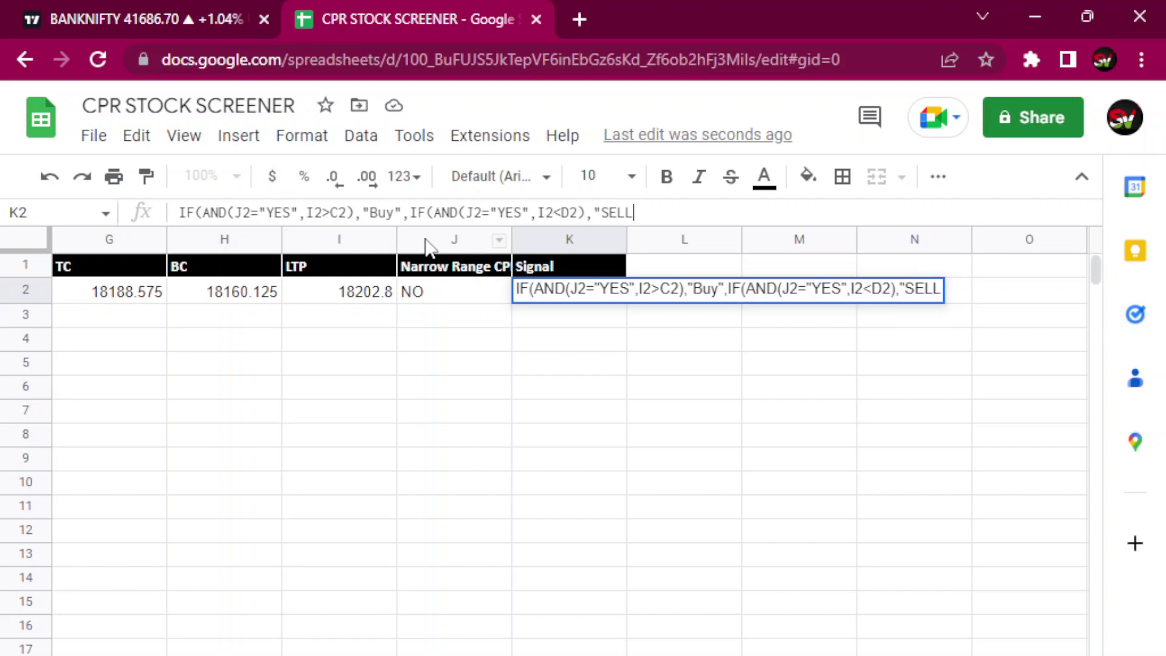
type("\",\"\"))")
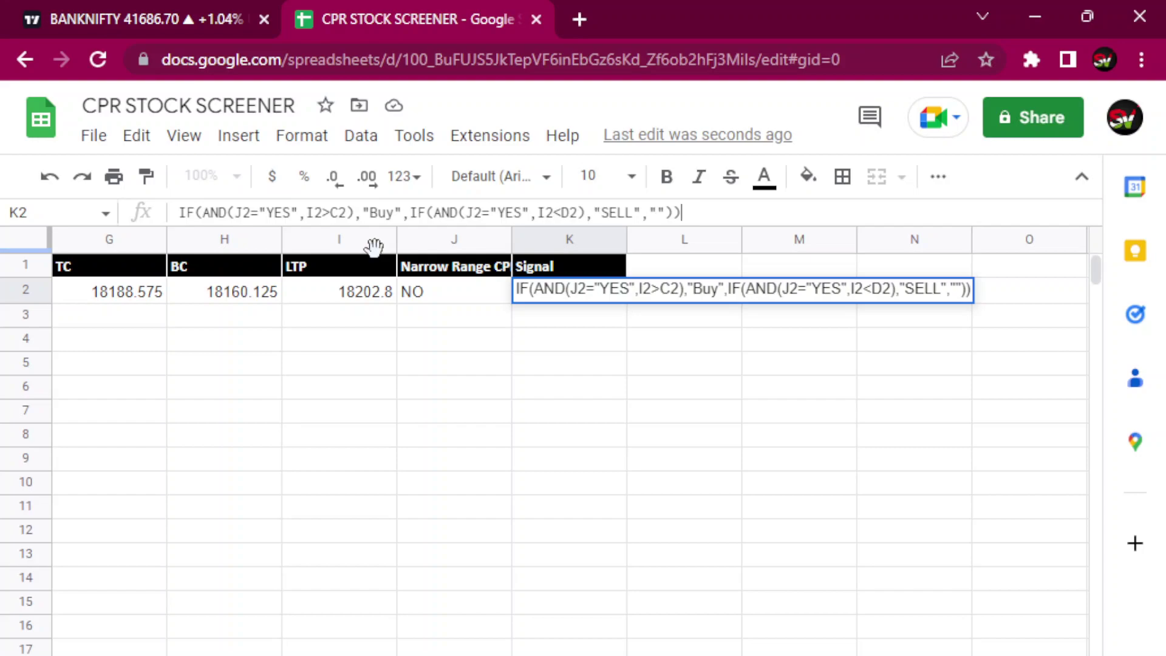
key("Return")
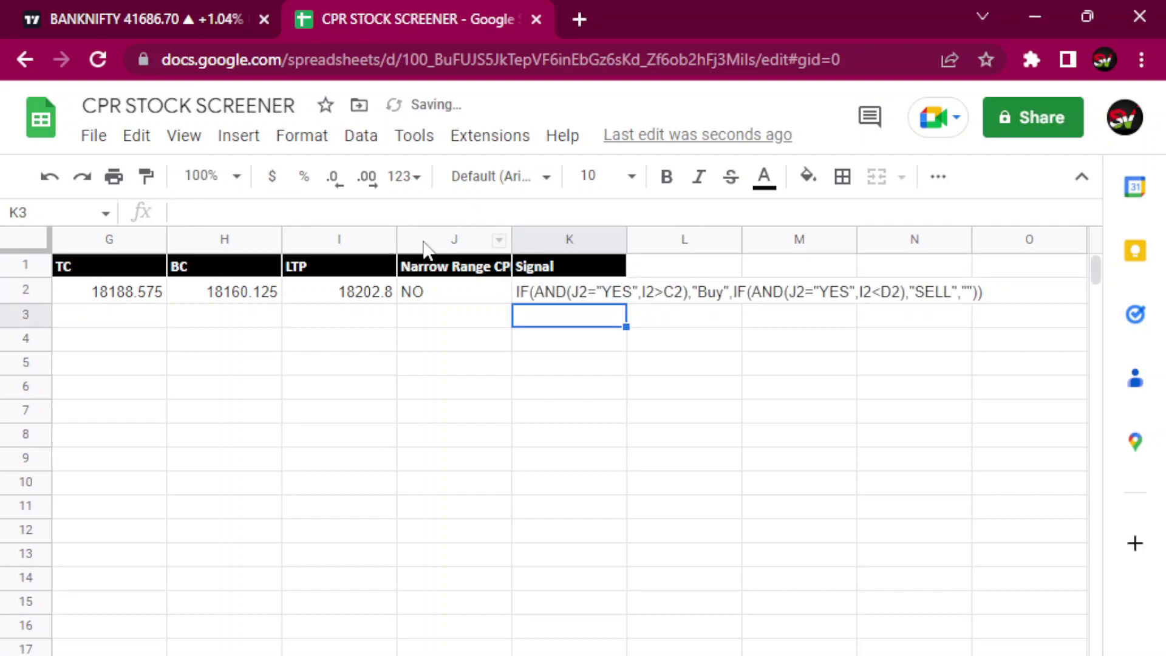
Add the missing equals sign at the start of the K2 text so that it calculates as a formula.
left_click(564, 298)
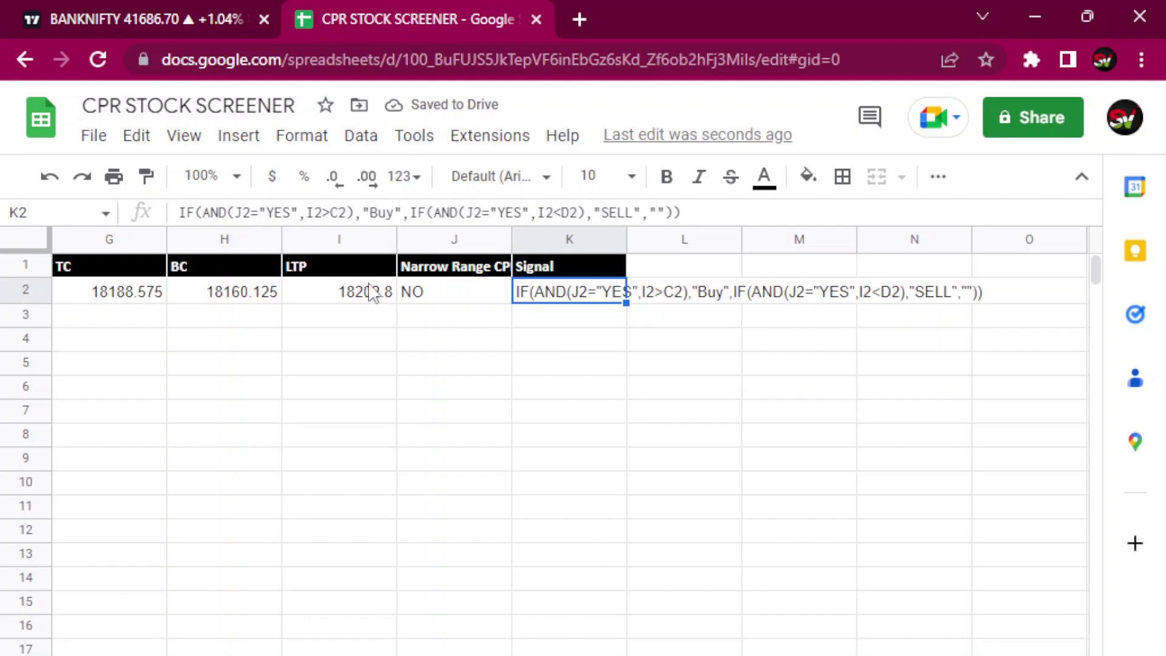
left_click(184, 212)
type("=")
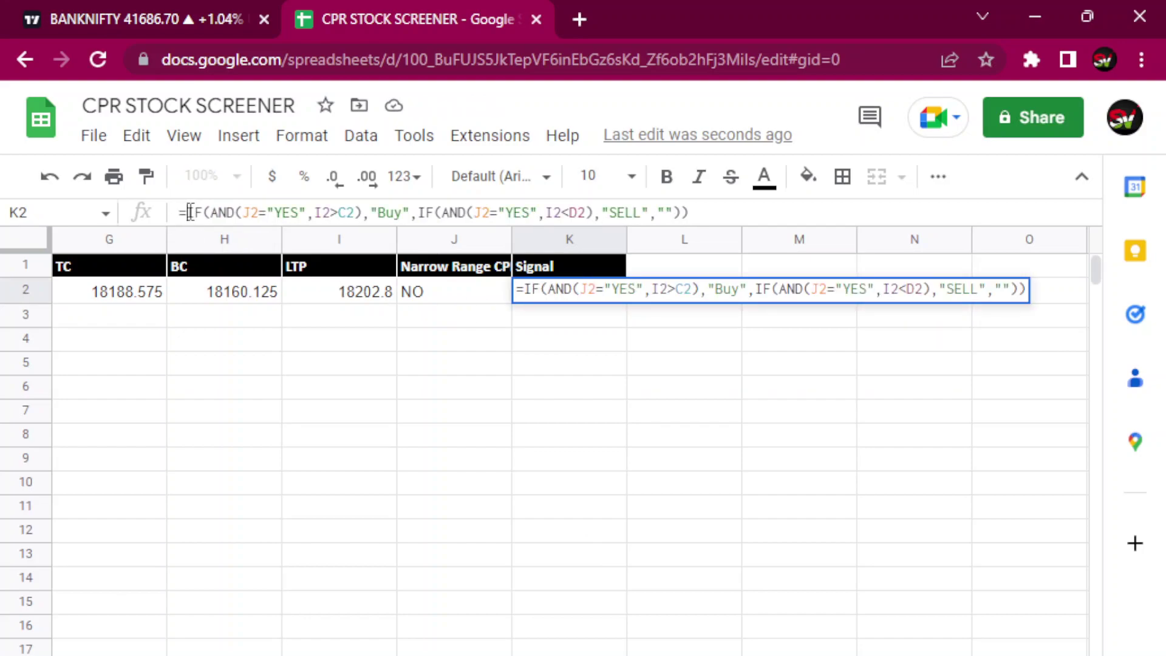
key("Return")
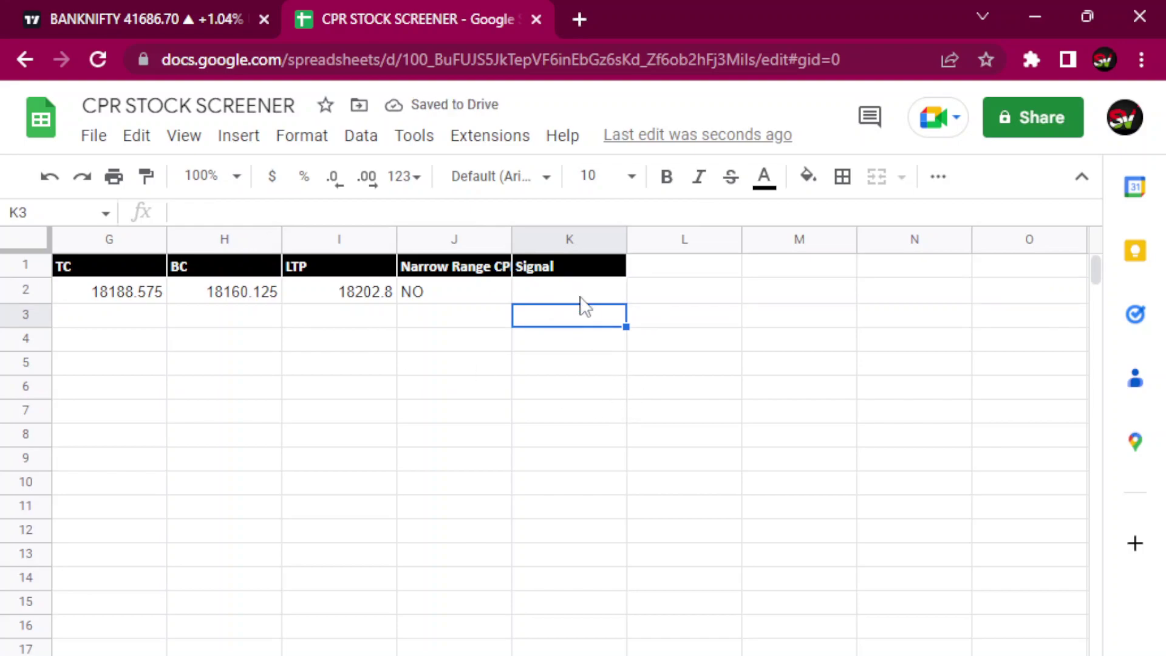
left_click(565, 293)
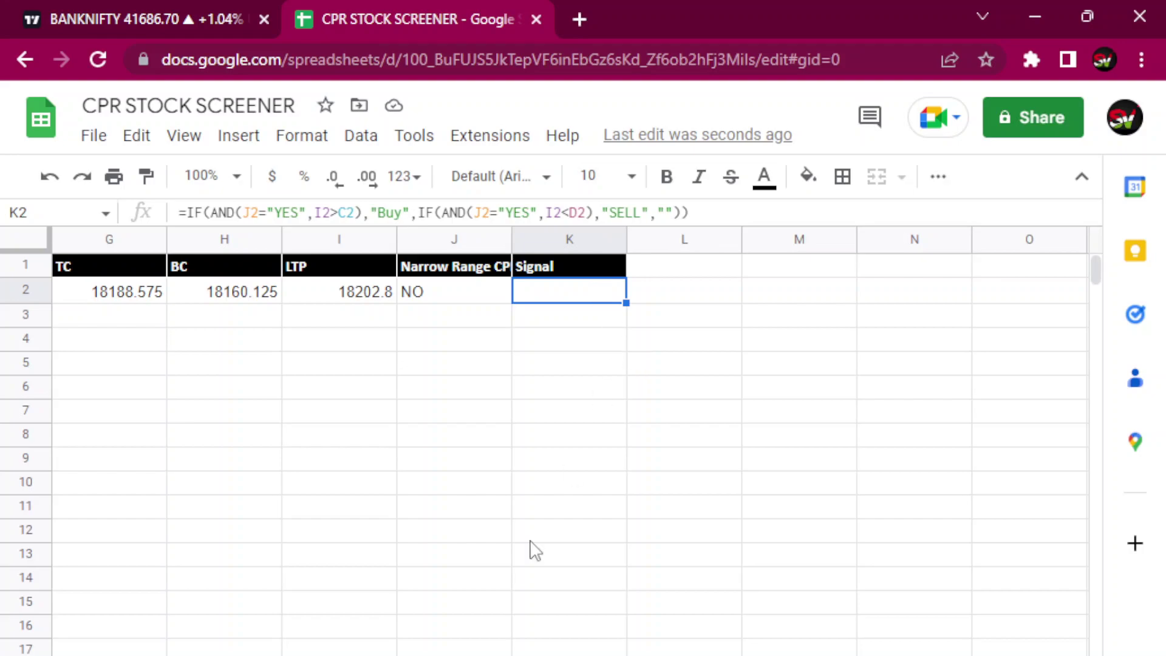
Fill the row 2 formulas from Previous Open through Signal (B2:K2) down for all listed symbols.
scroll(570, 441, "left", 6)
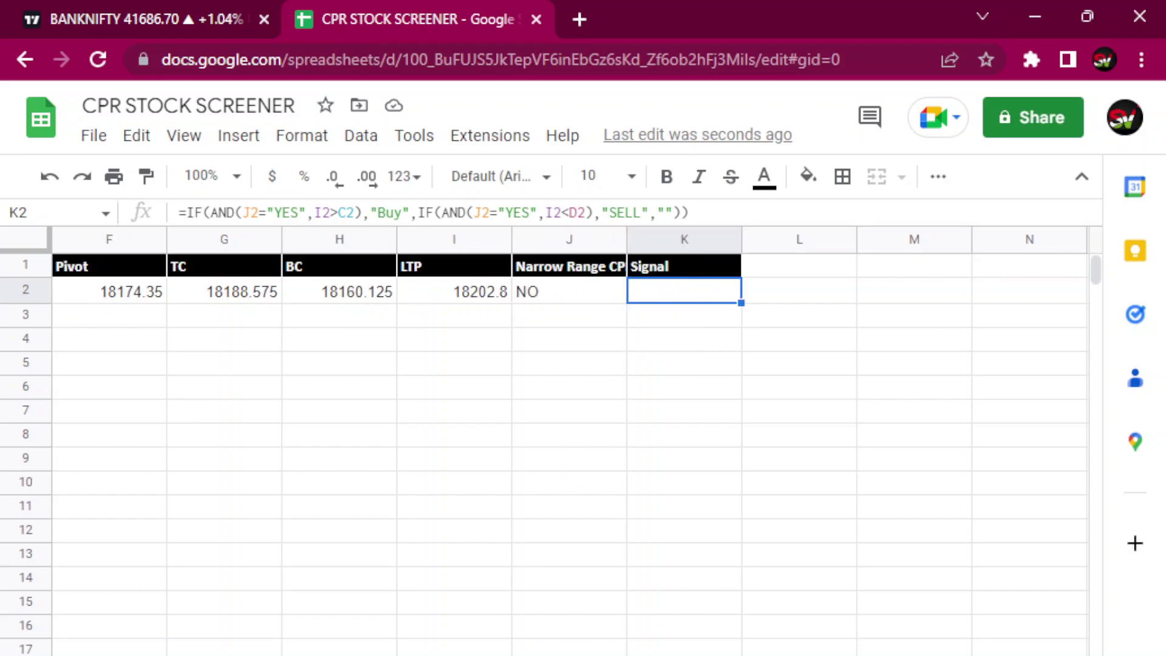
scroll(570, 441, "right", 3)
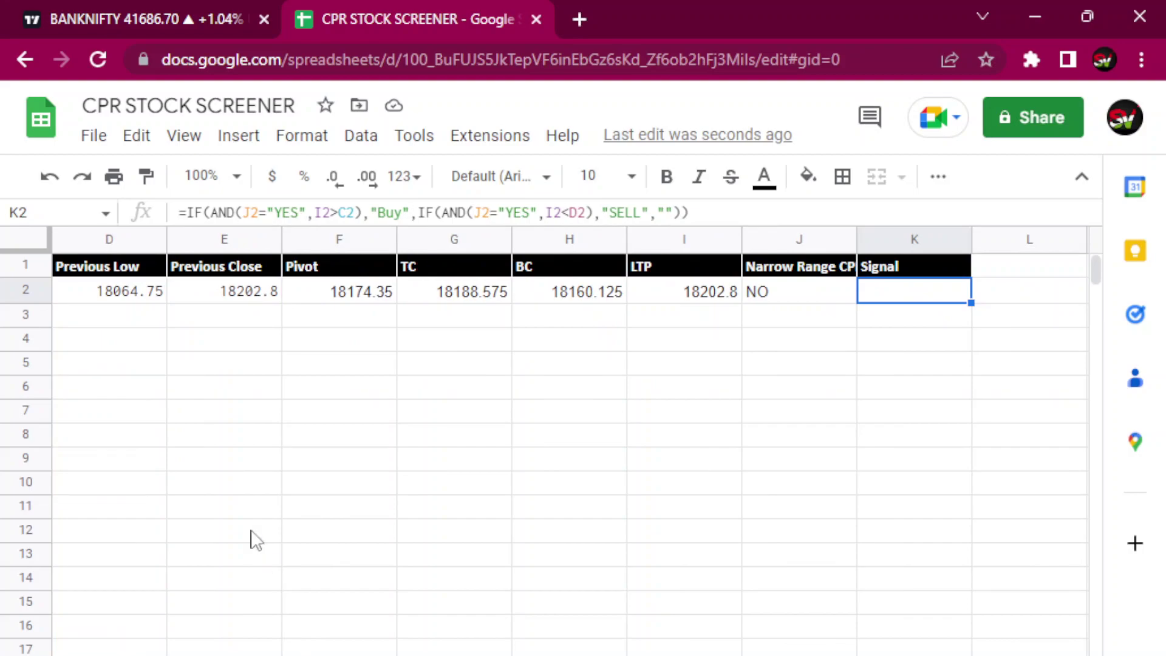
scroll(570, 441, "left", 3)
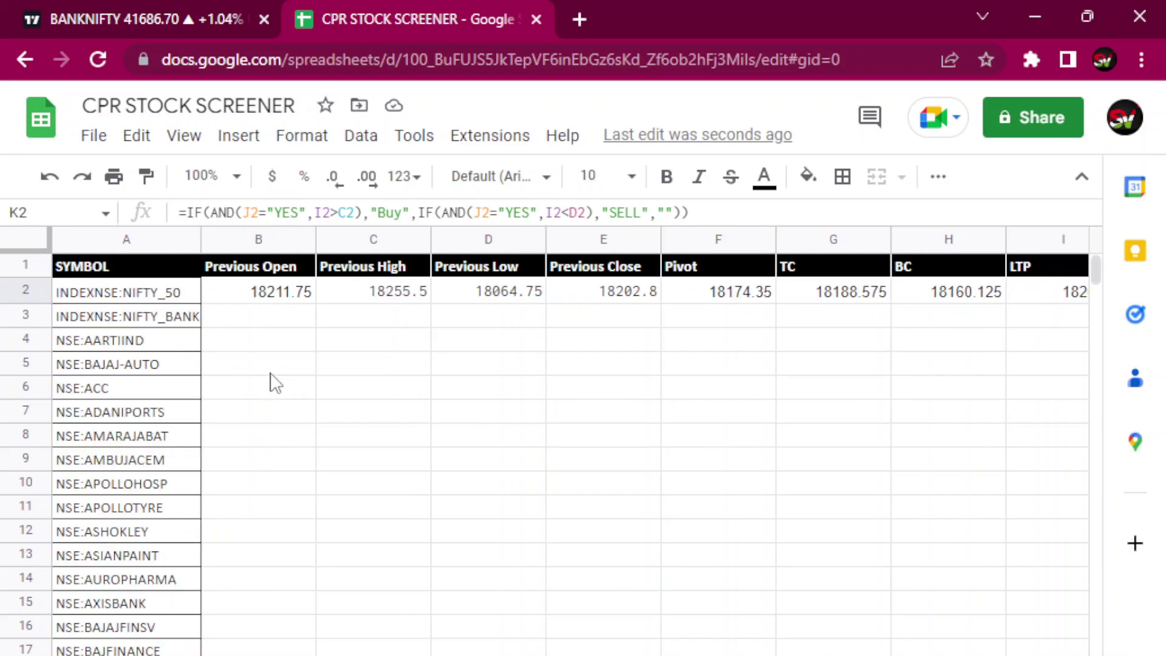
left_click(276, 300)
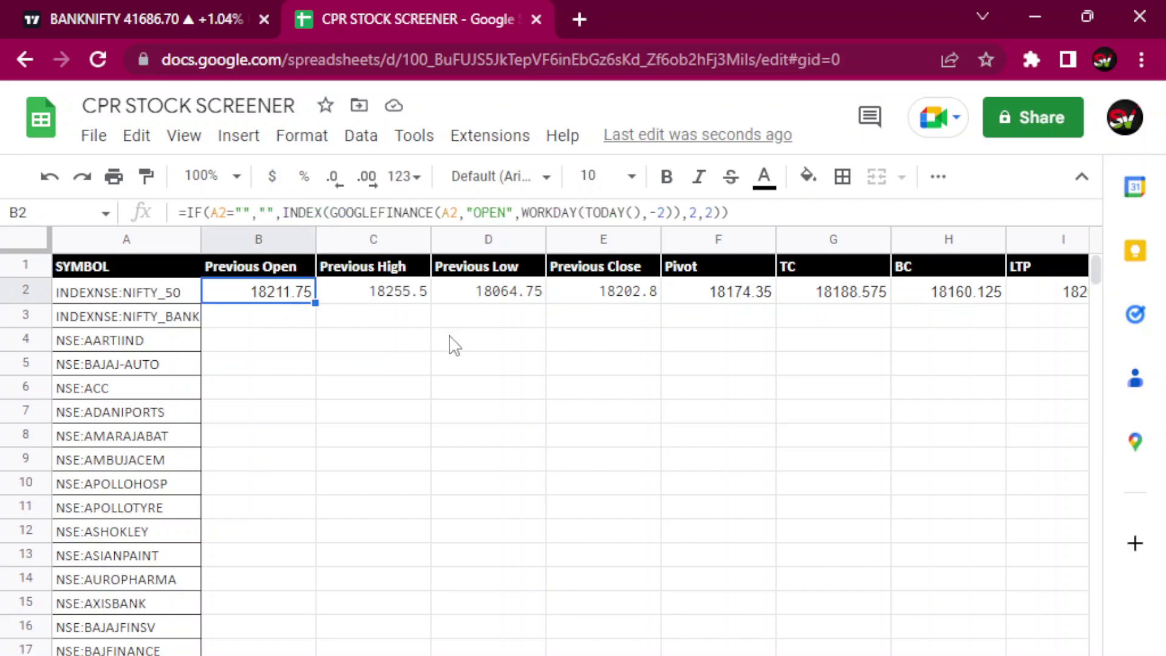
key("shift+Right")
key("shift+Right")
key("shift+Right")
key("shift+Right")
key("shift+Right")
key("shift+Right")
key("shift+Right")
key("shift+Right")
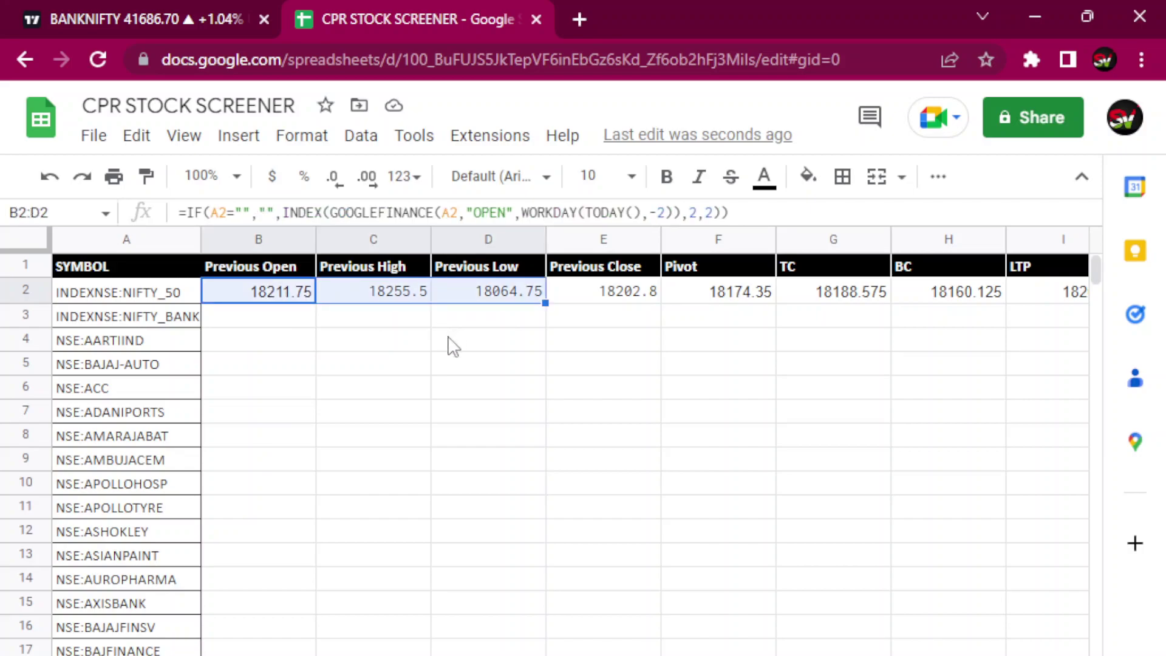
key("shift+Right")
key("shift+Right")
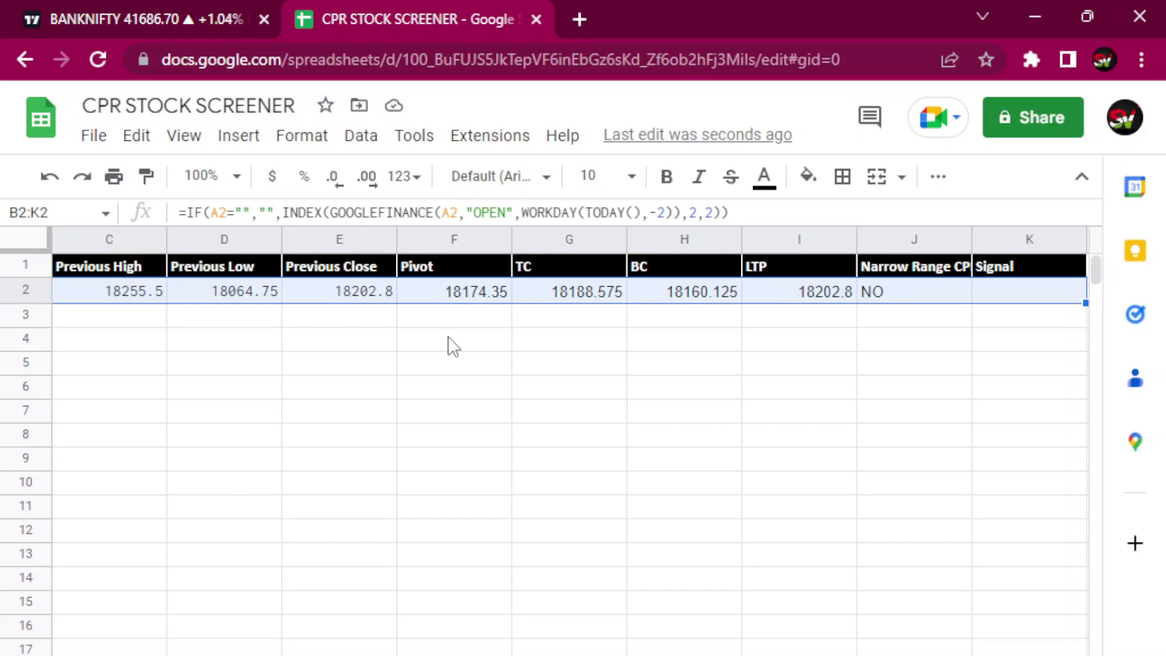
key("shift+Left")
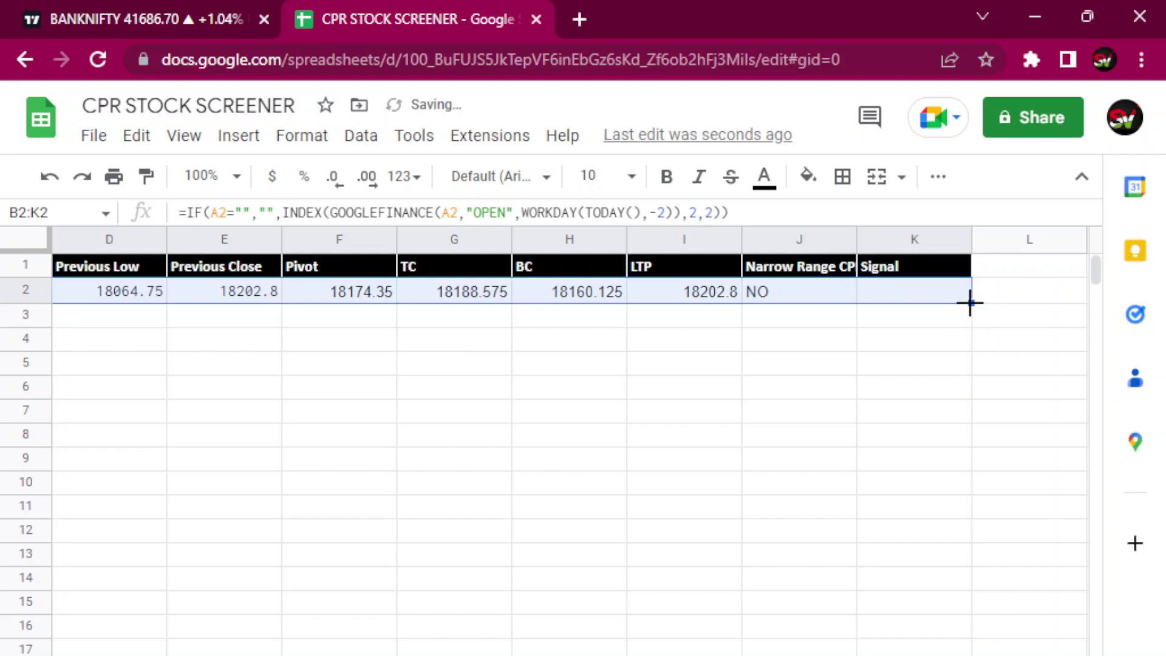
double_click(969, 302)
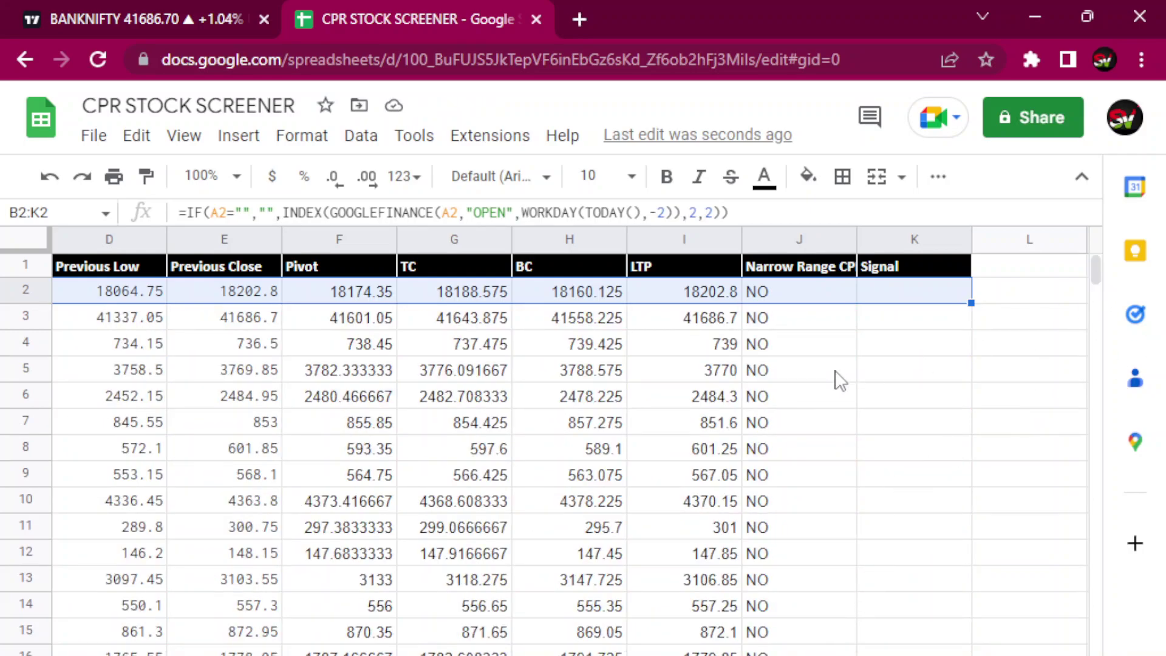
Check the filled rows further down the symbol list, including the NSE:MOTHERSUMI row, across all columns.
mouse_move(1097, 264)
left_mouse_down()
mouse_move(1097, 285)
mouse_move(1093, 266)
left_mouse_up()
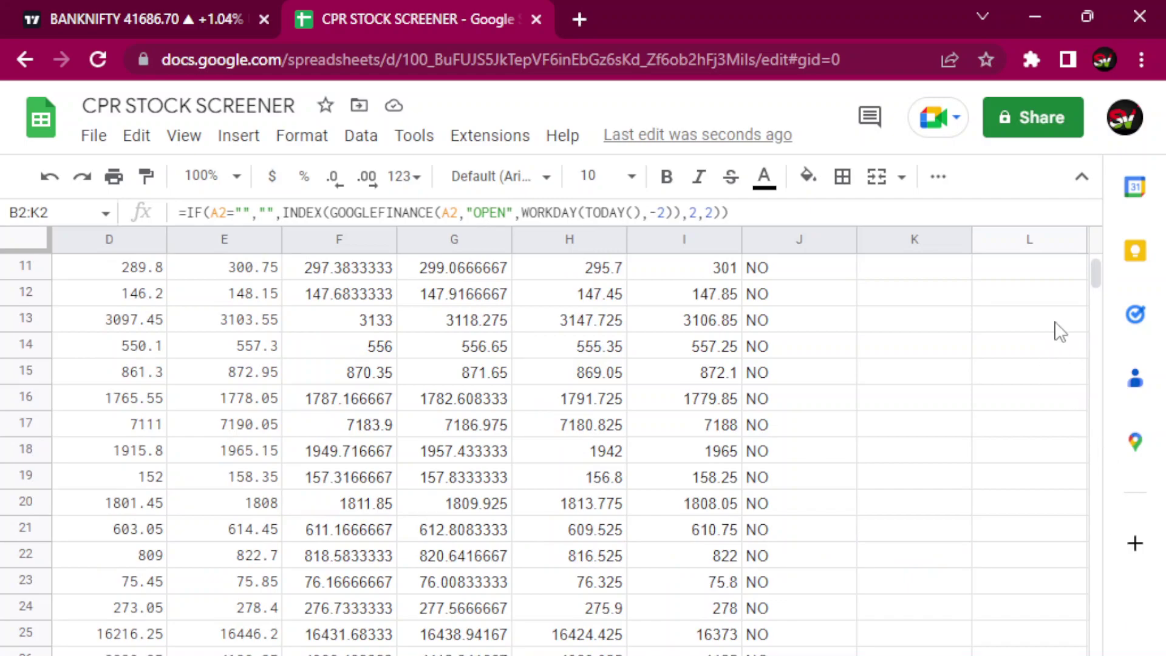
left_click_drag(1095, 274, 1110, 313)
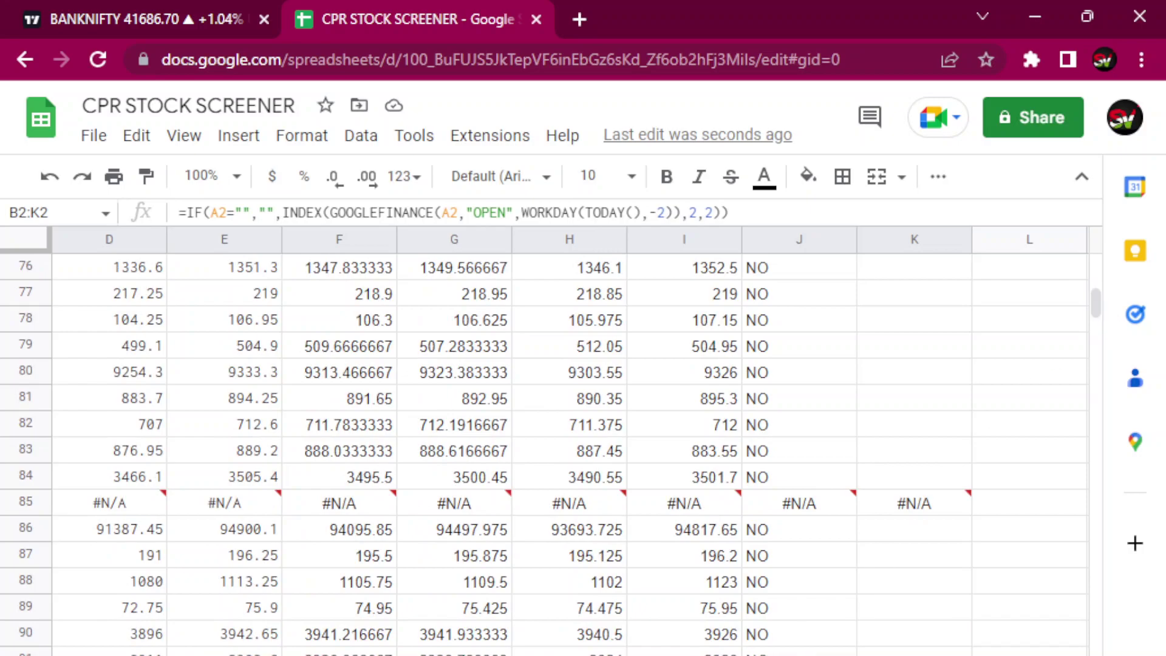
scroll(547, 443, "left", 3)
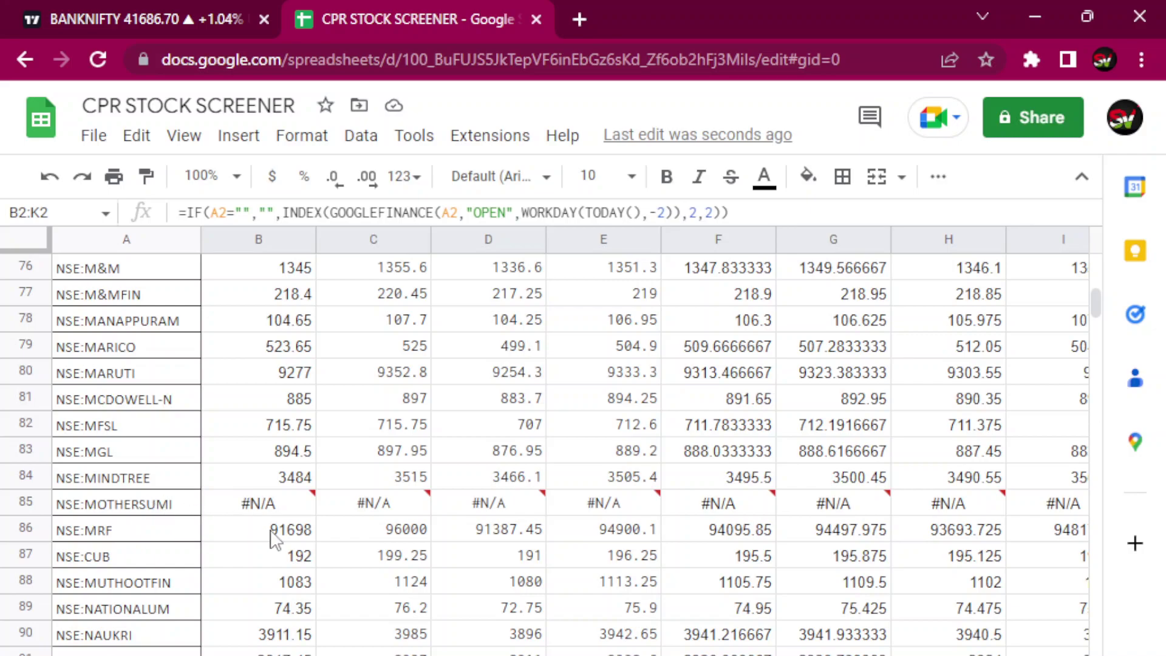
scroll(547, 443, "right", 5)
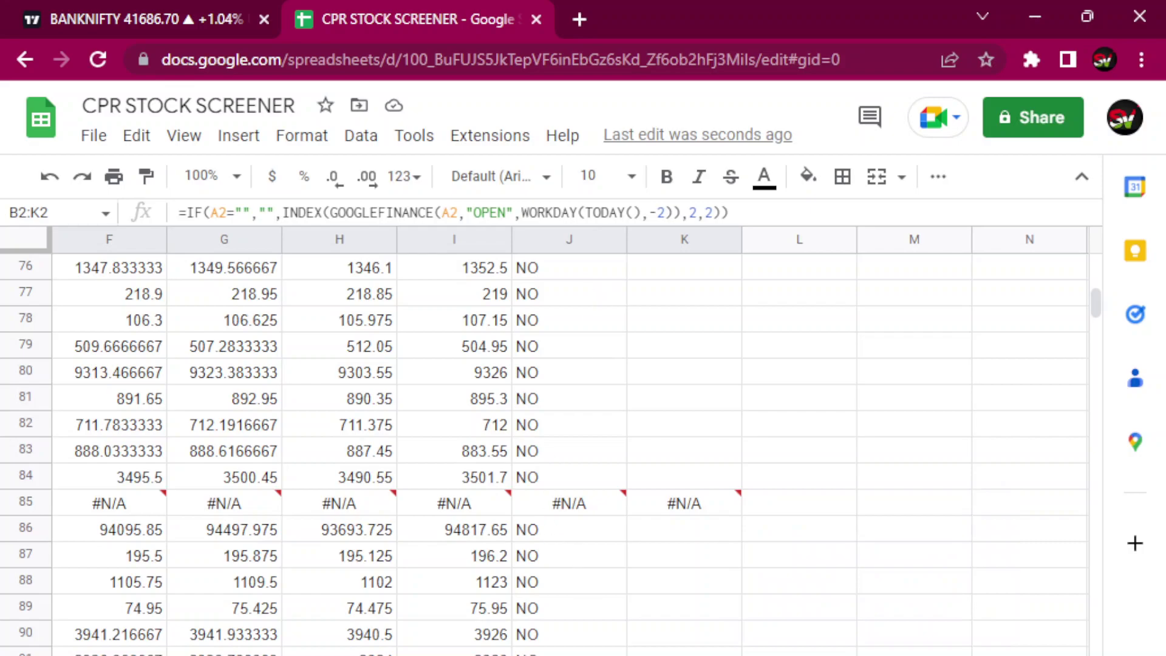
scroll(546, 449, "right", 2)
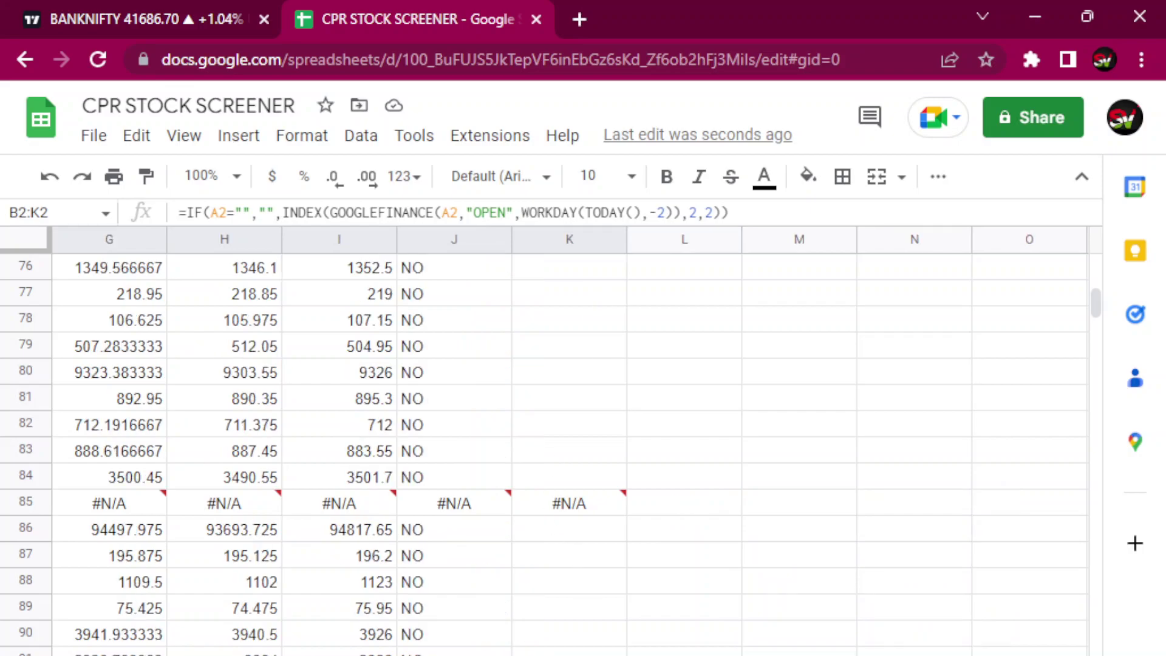
left_click_drag(1097, 307, 1093, 263)
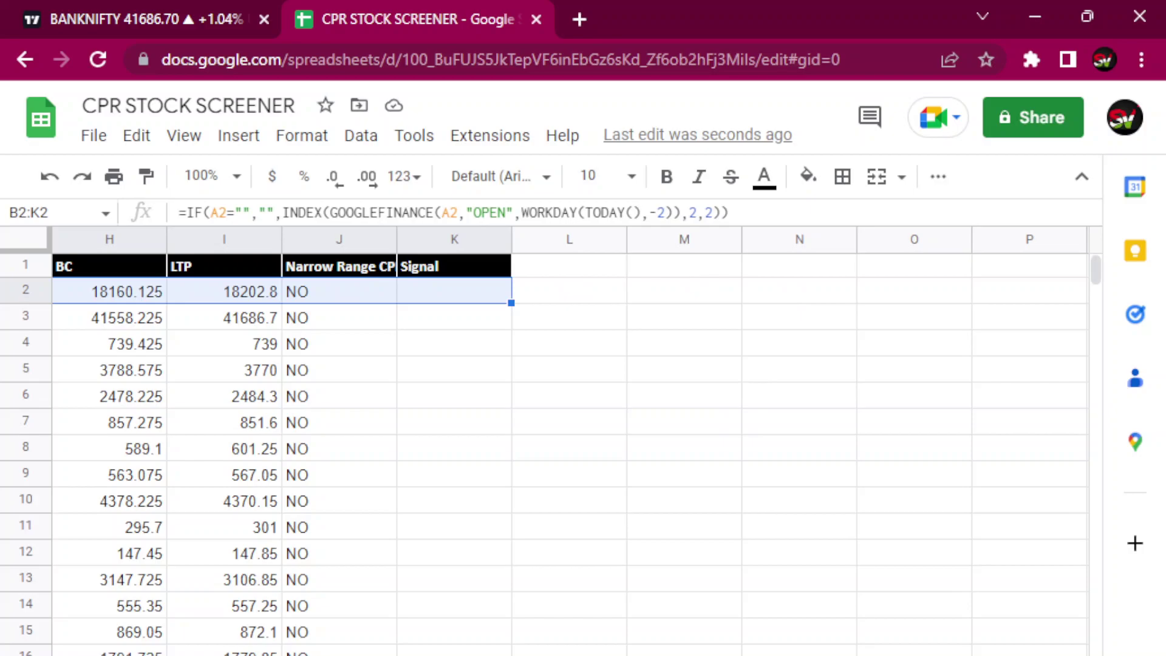
scroll(569, 450, "right", 4)
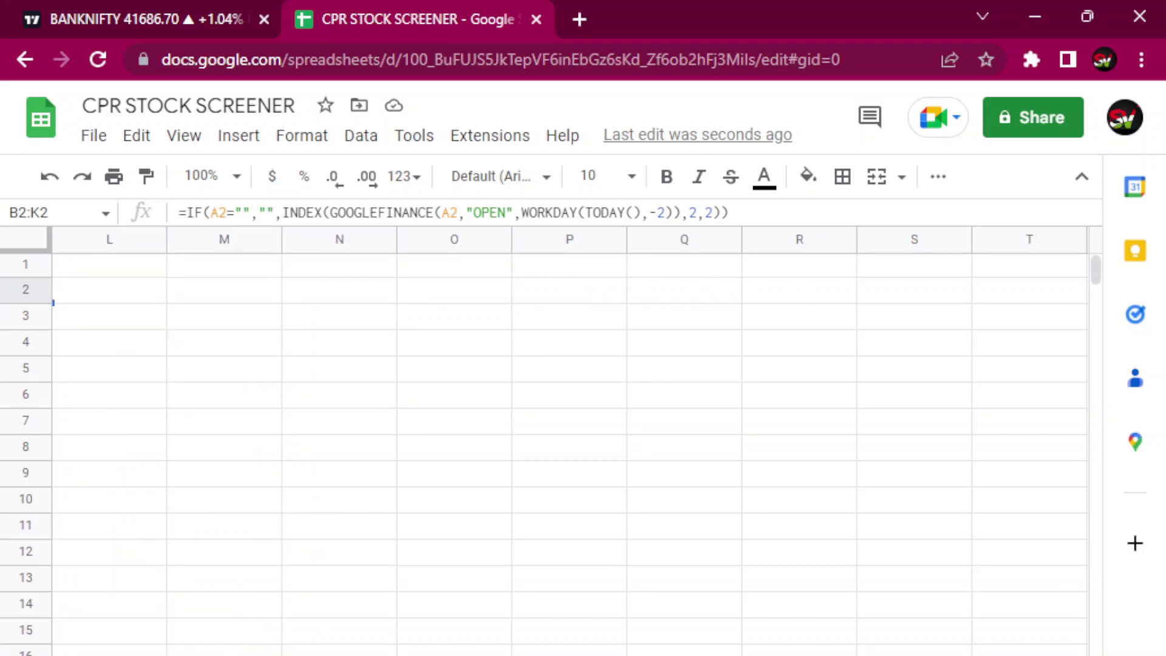
scroll(569, 449, "left", 1)
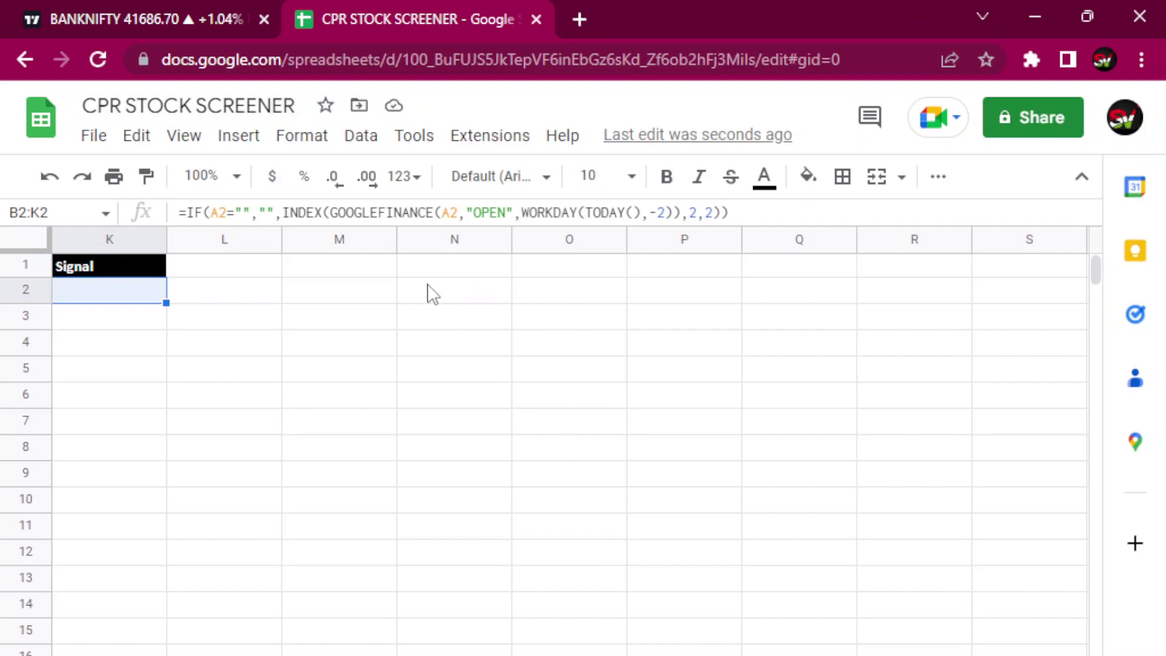
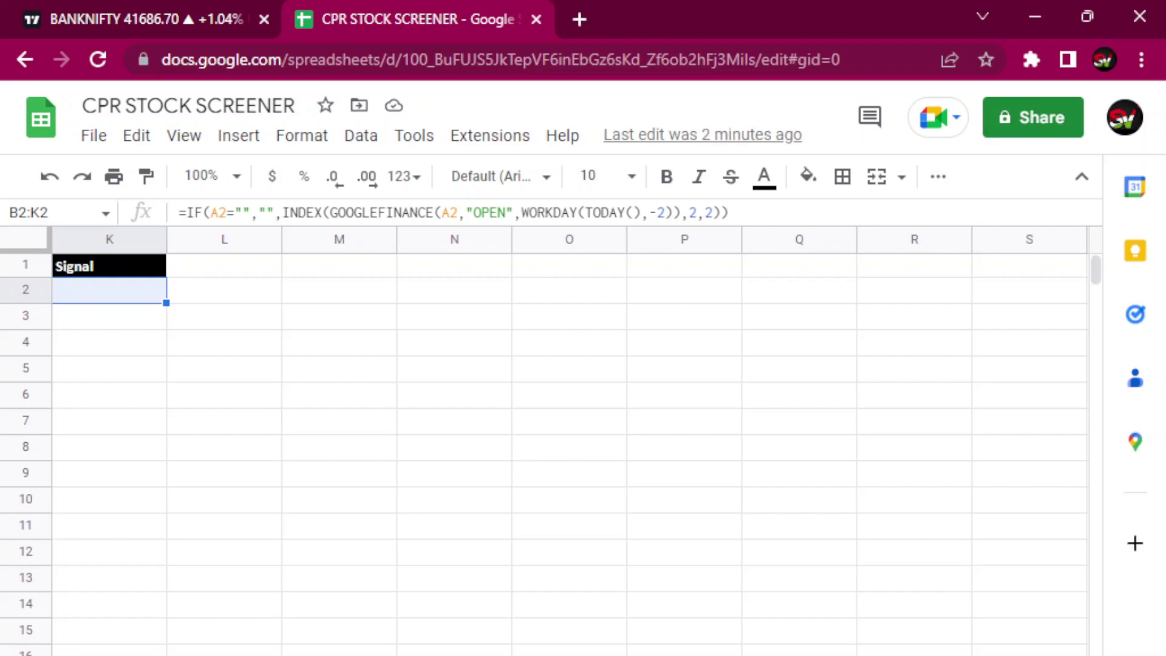
In the Narrow Range Symbols sheet, enter the header "NARROW RANGE SYMBOL" in A1 and widen column A to fit it.
left_click(192, 654)
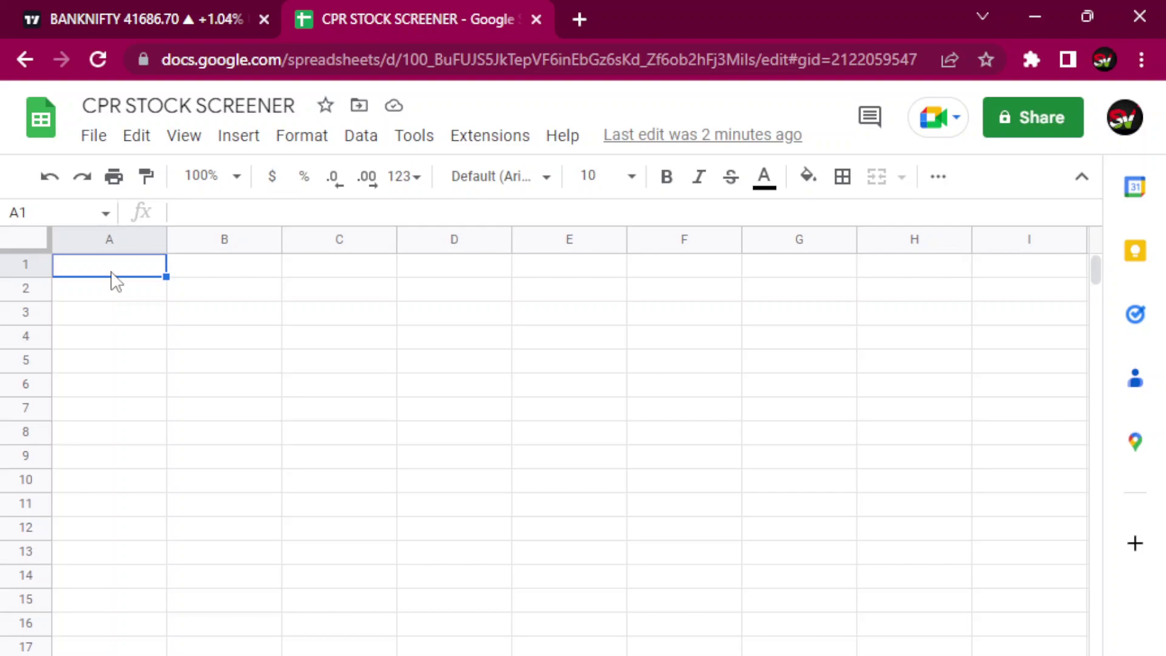
type("NARR")
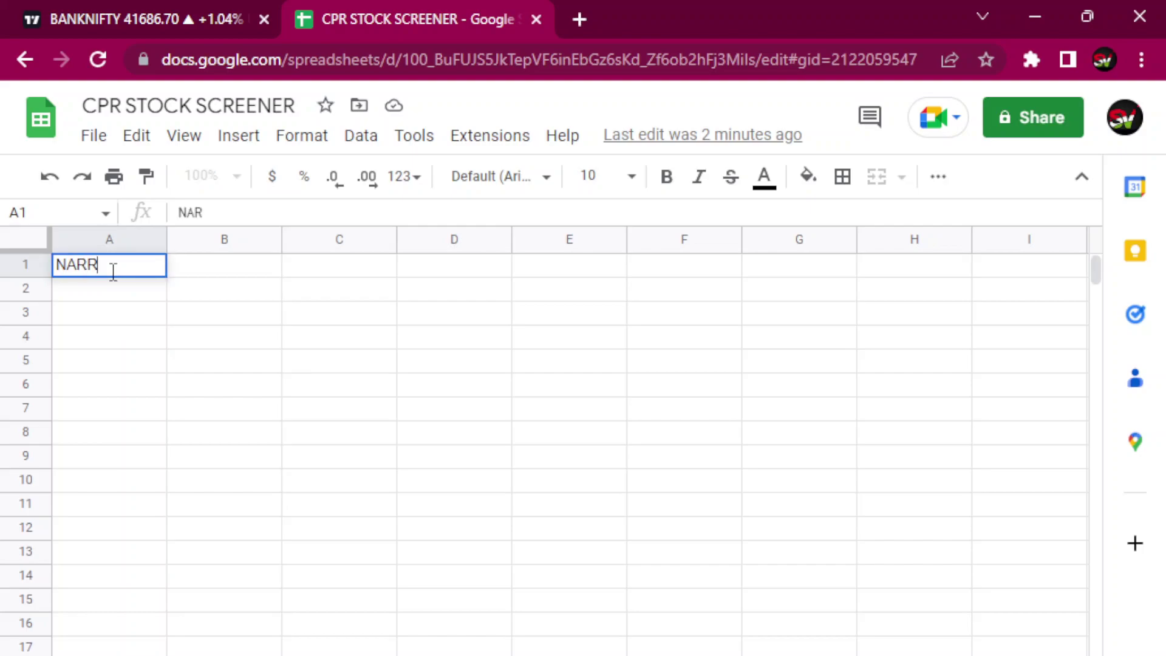
type("OW RAN")
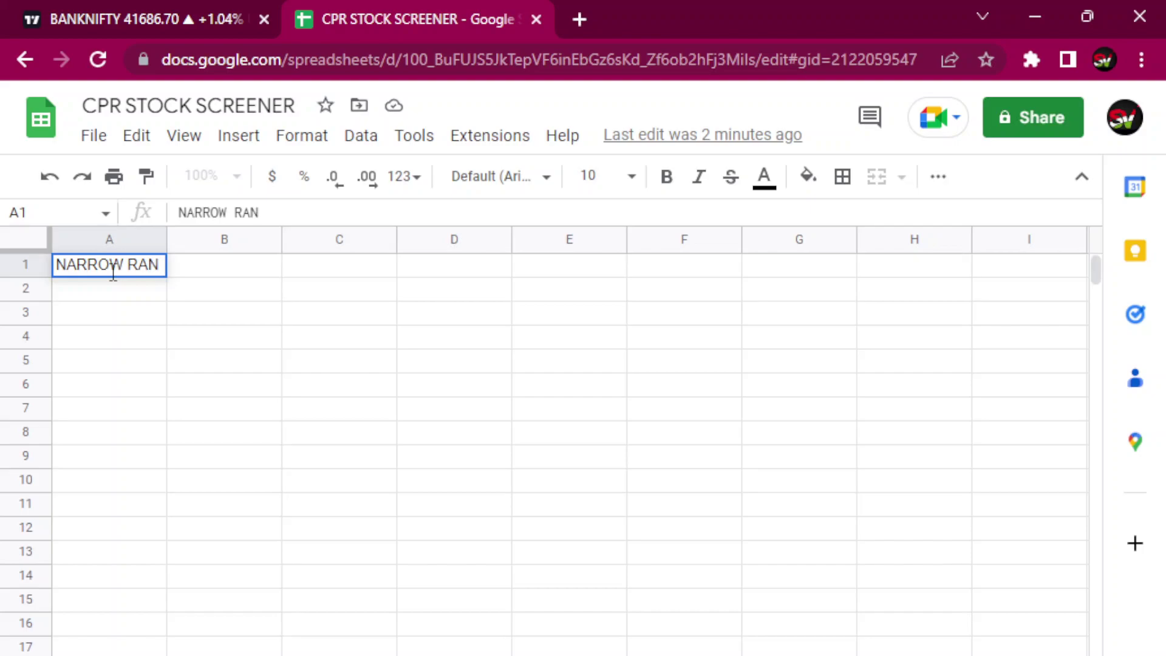
type("GE")
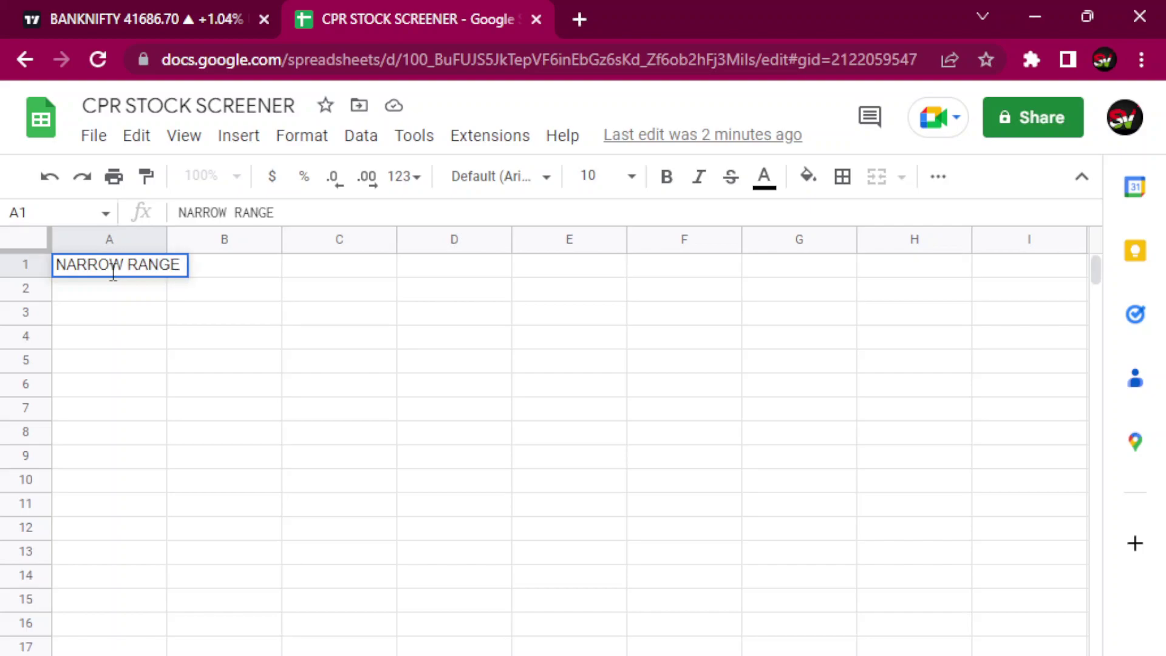
type(" SYMB")
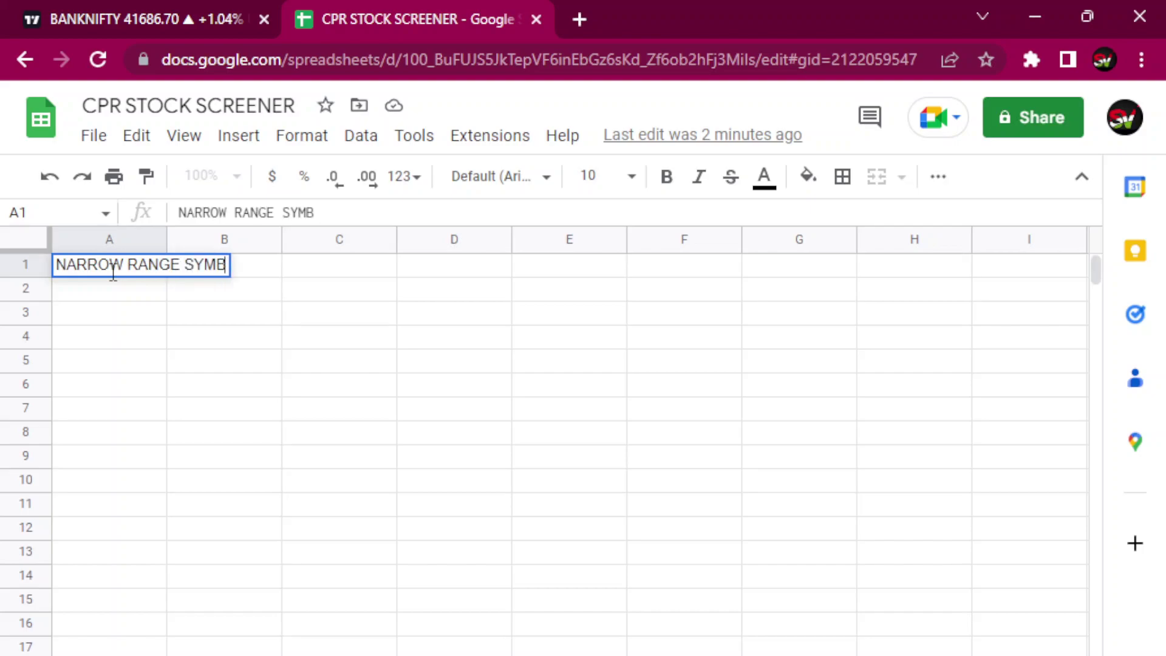
type("OL")
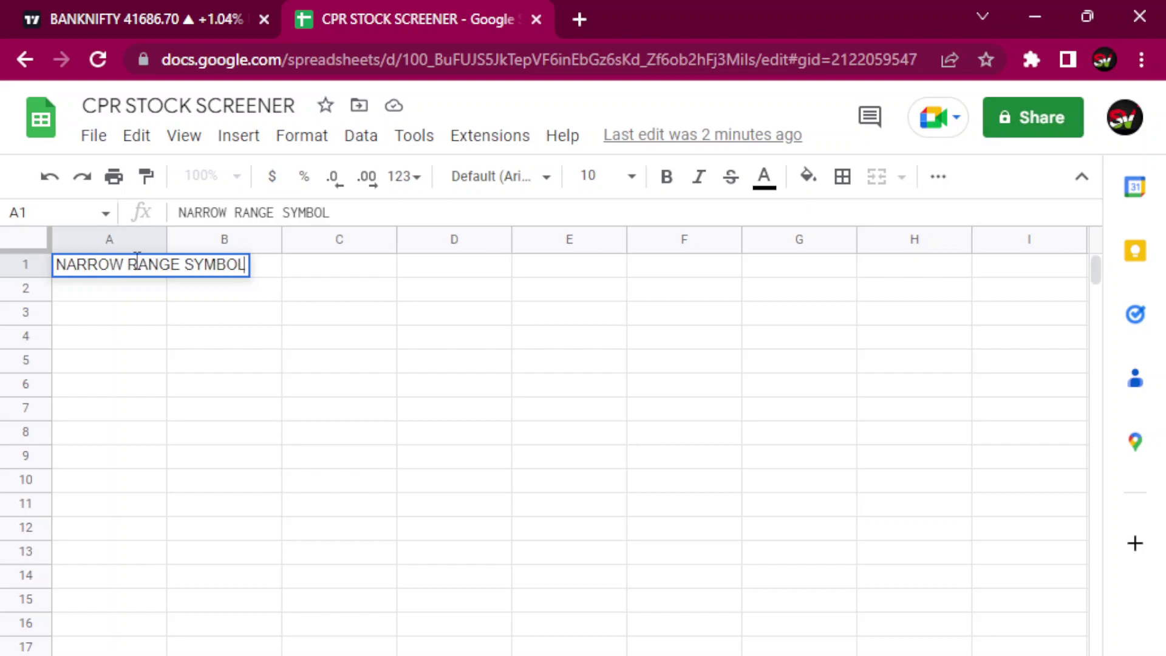
left_click(293, 274)
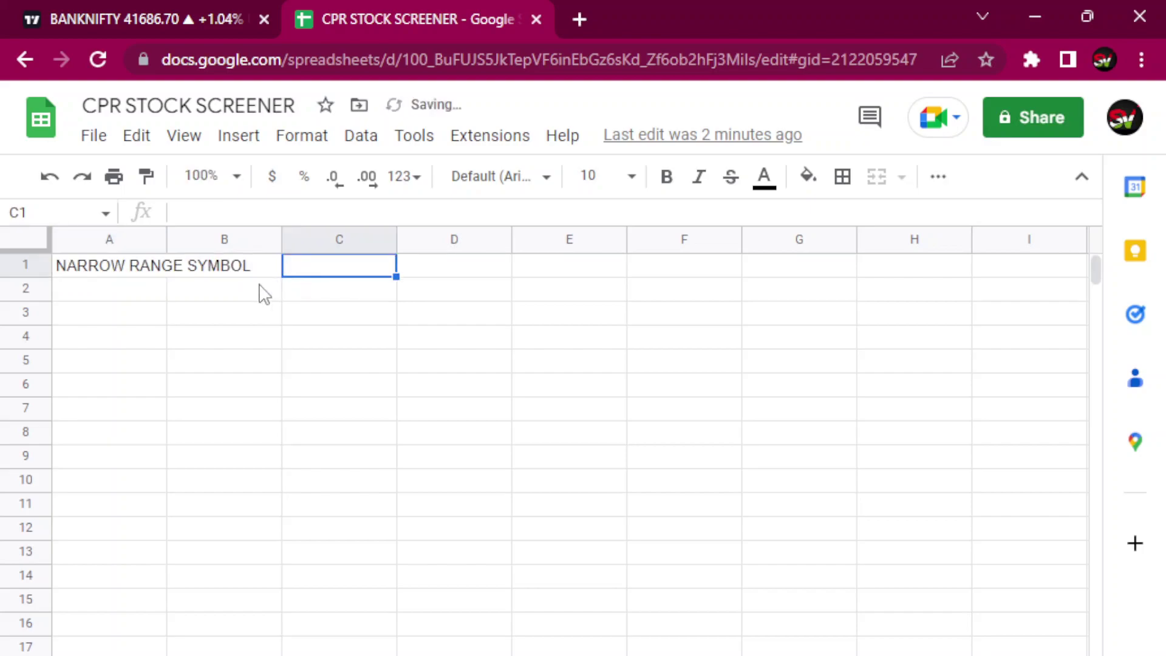
left_click_drag(165, 238, 251, 228)
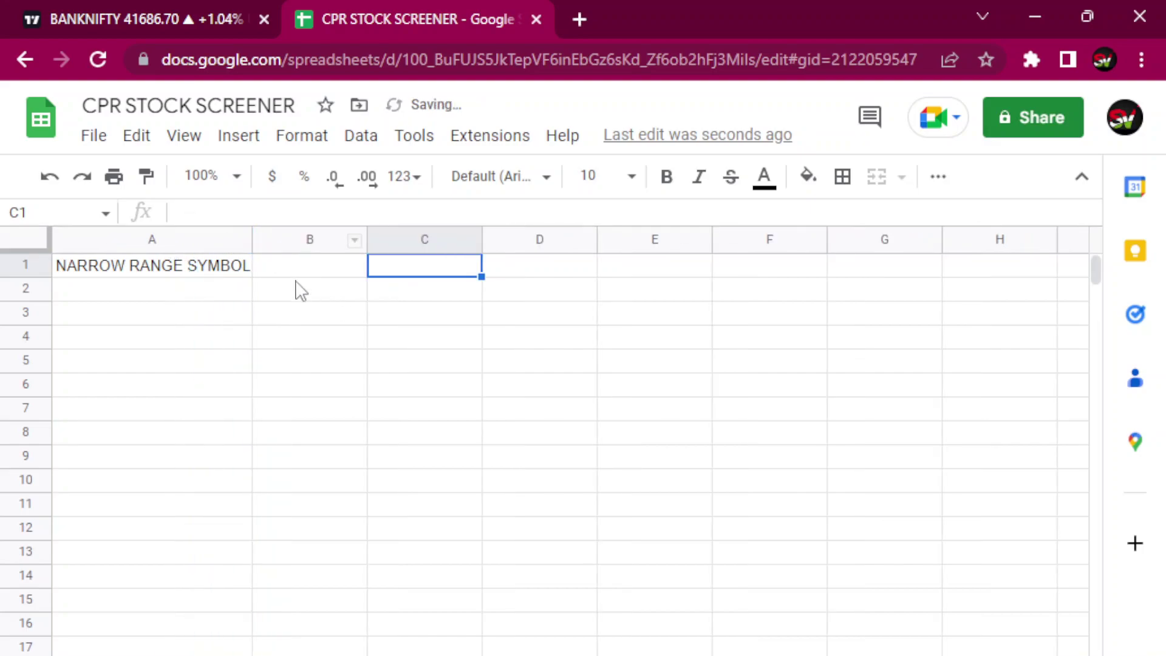
Enter the header "Previous day High Break" in B1 and widen column B to fit it.
left_click(303, 279)
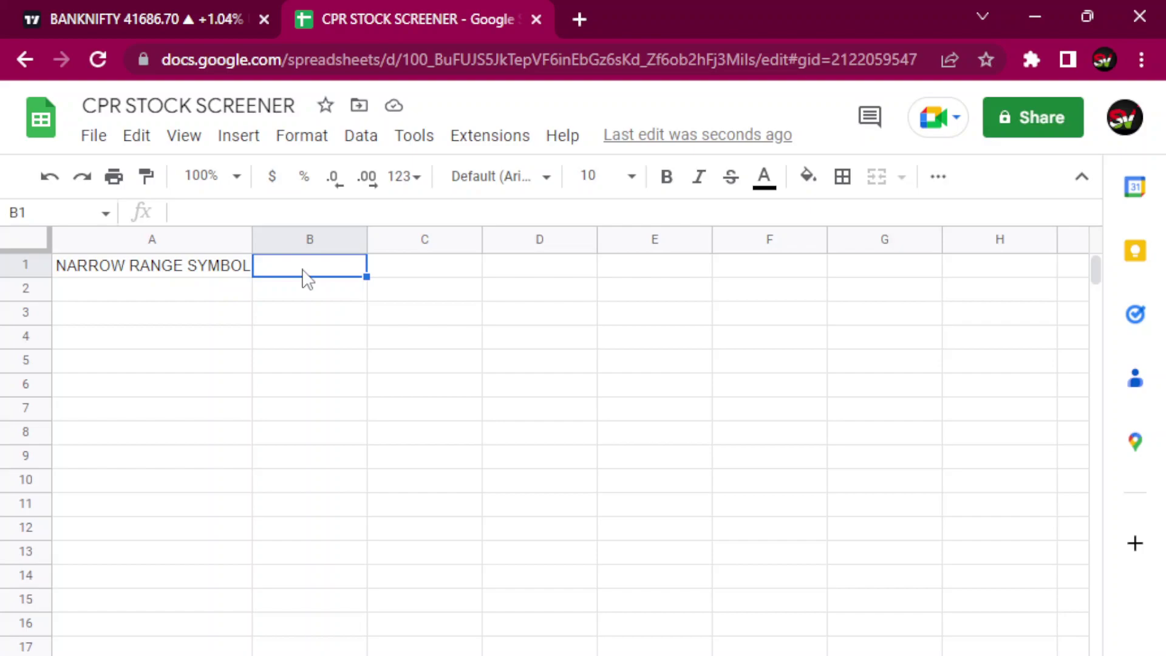
type("P")
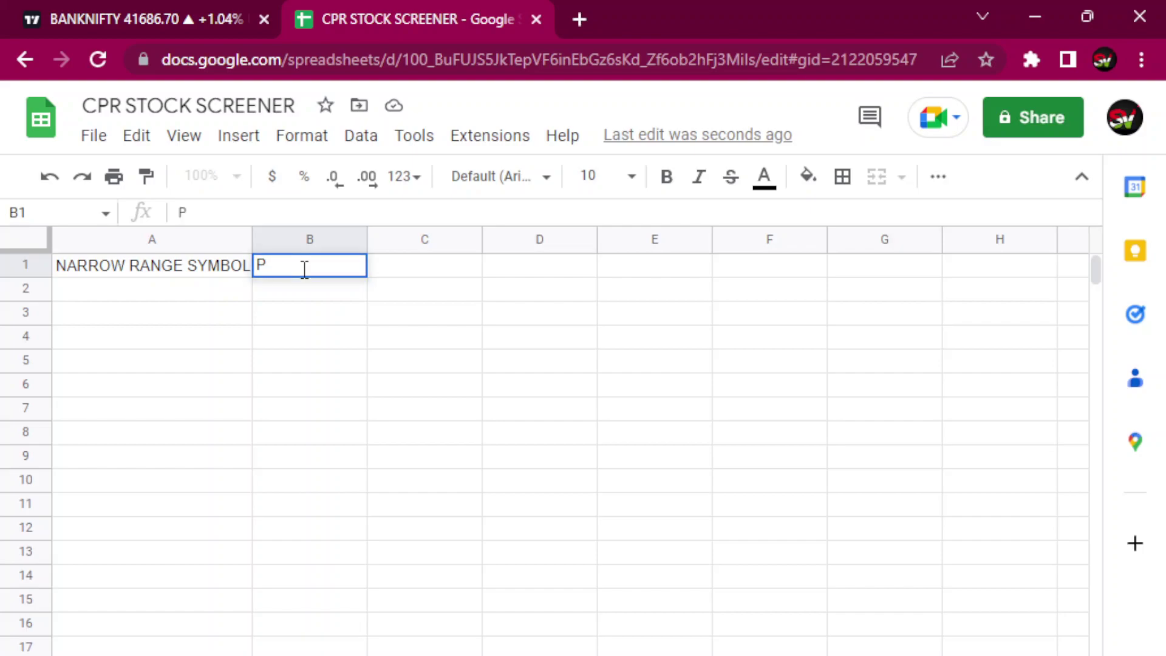
type("revious day ")
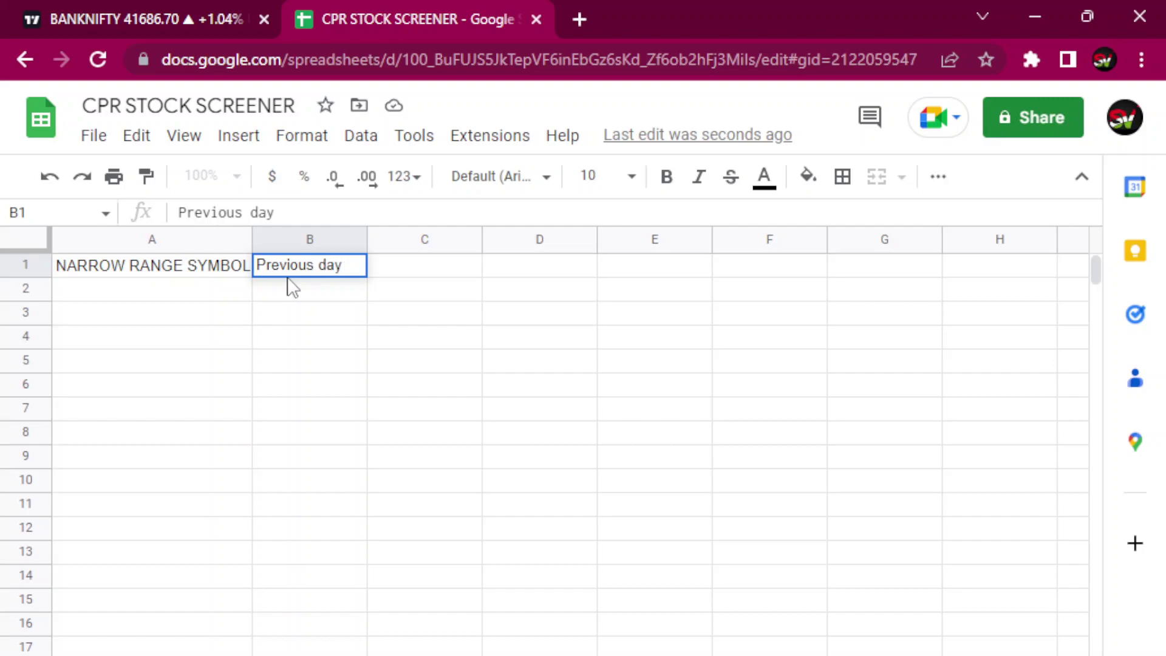
type("High B")
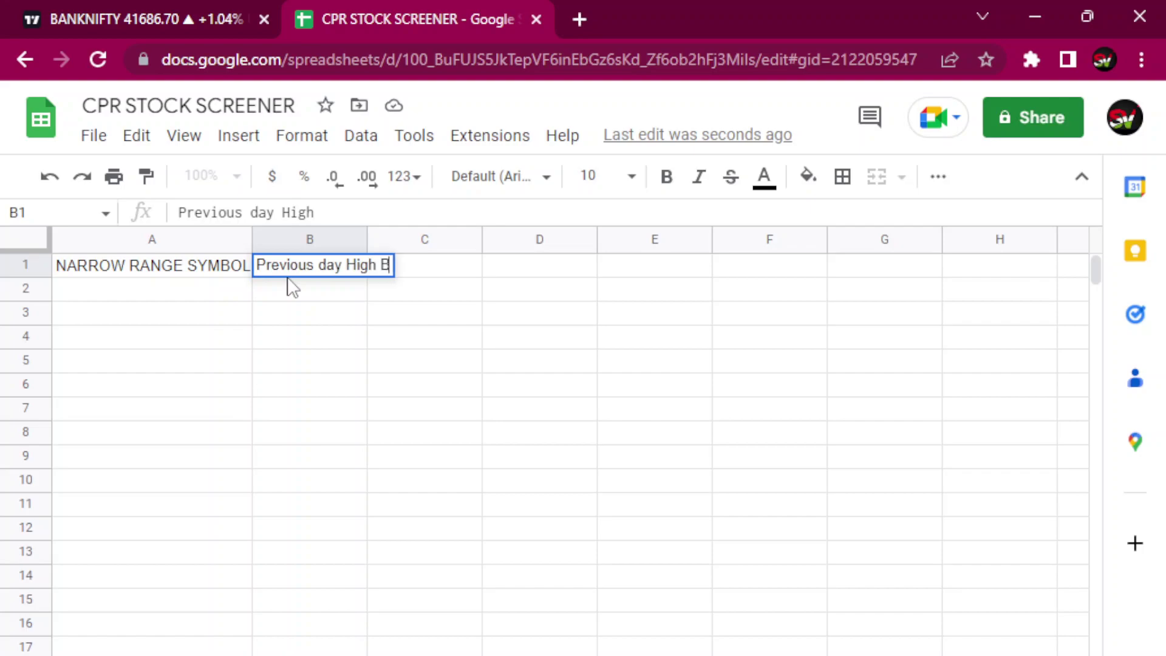
type("reak")
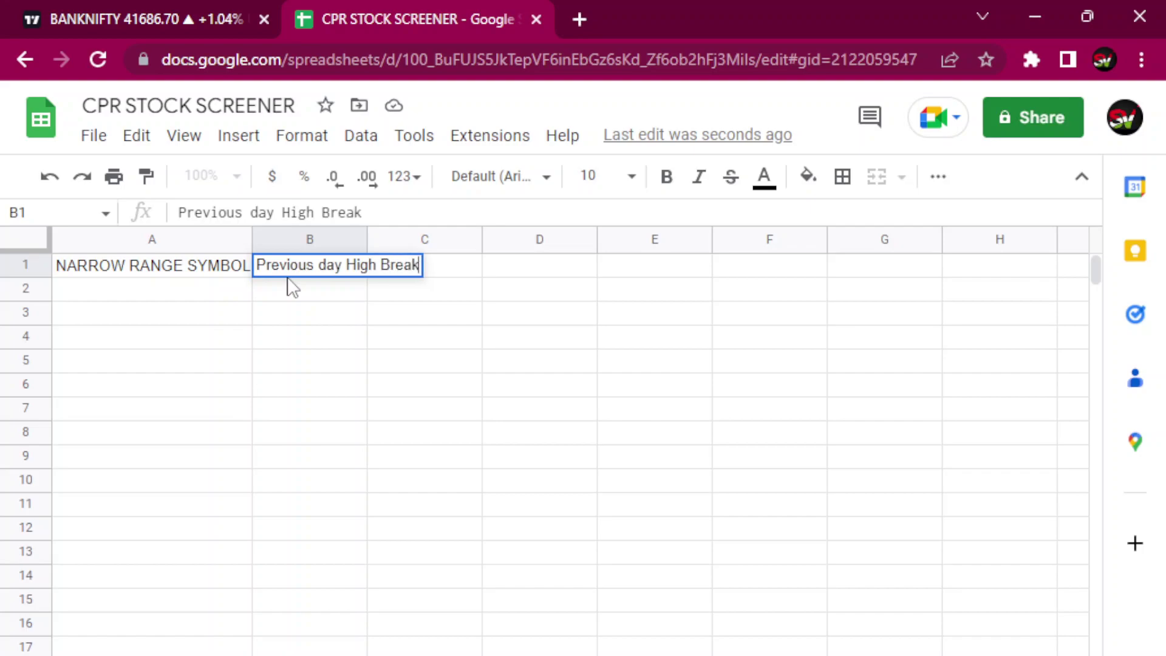
left_click(449, 274)
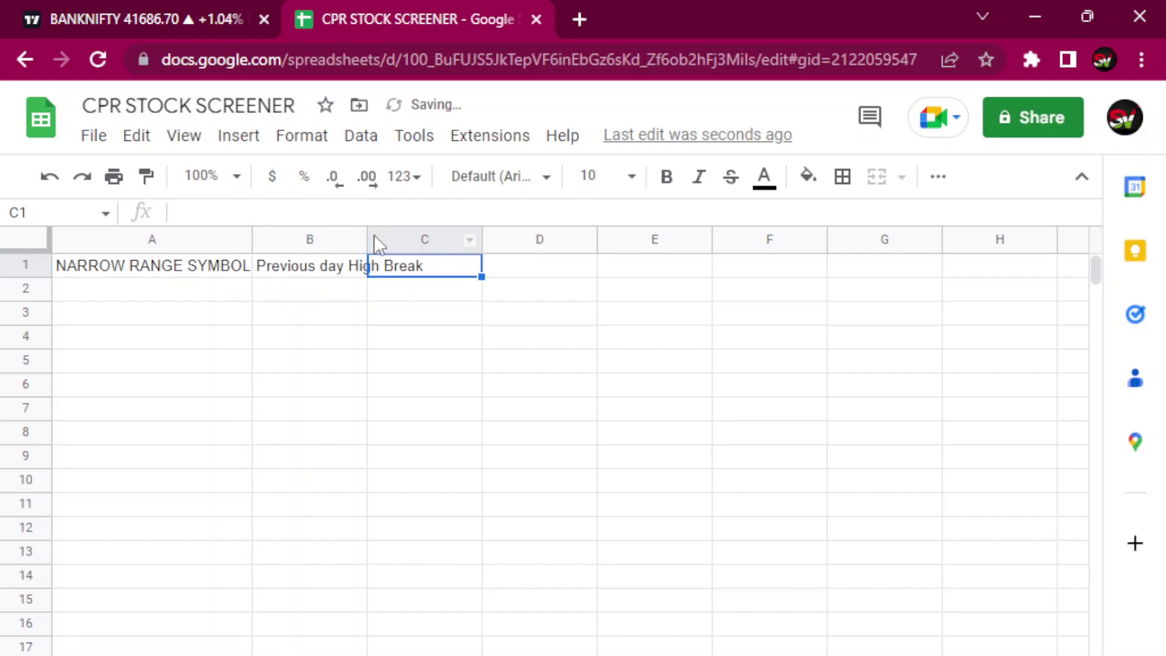
left_click_drag(367, 235, 442, 228)
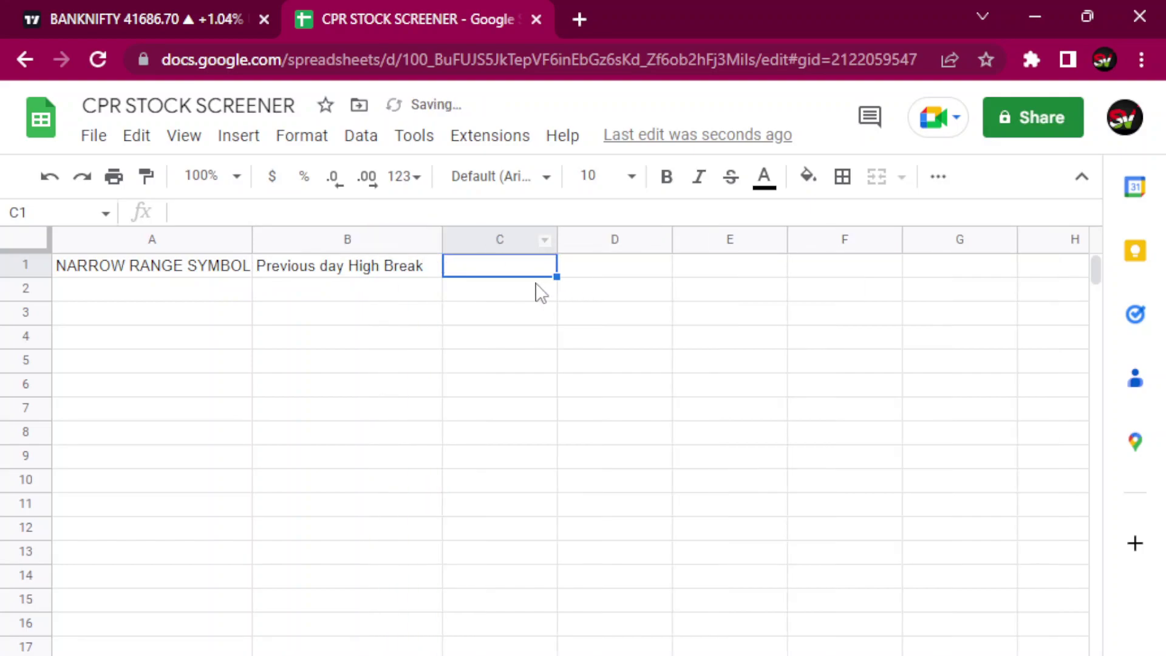
Enter the header "Previous Day Low Break" in C1 and widen column C to fit it.
type("Previou")
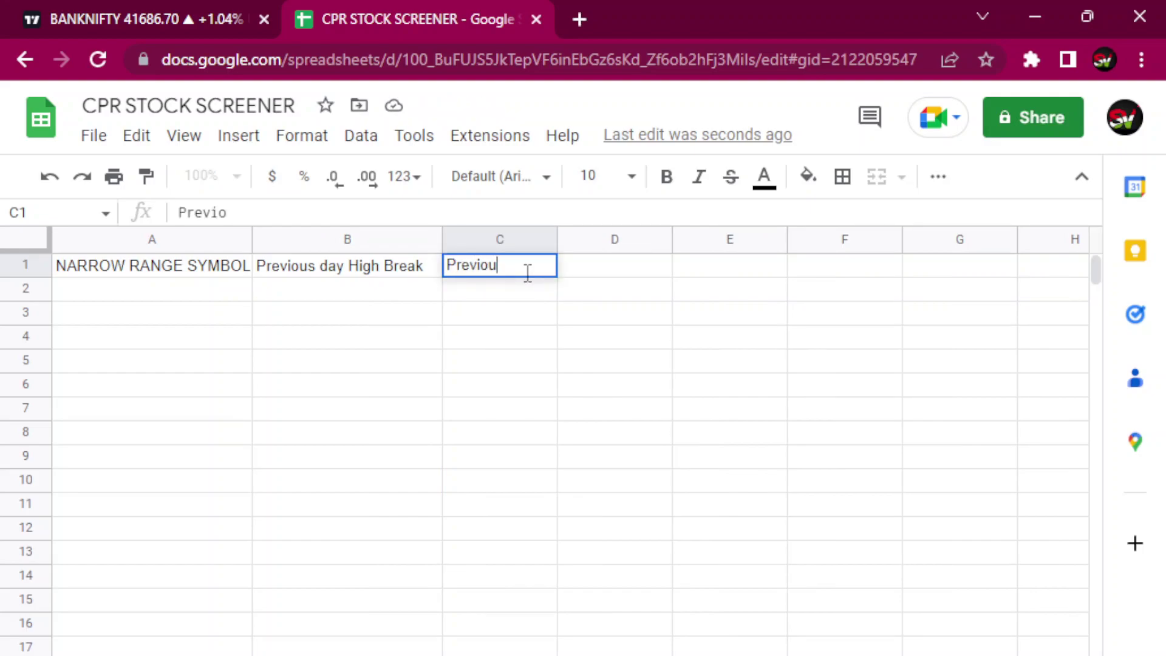
type("s Day Low B")
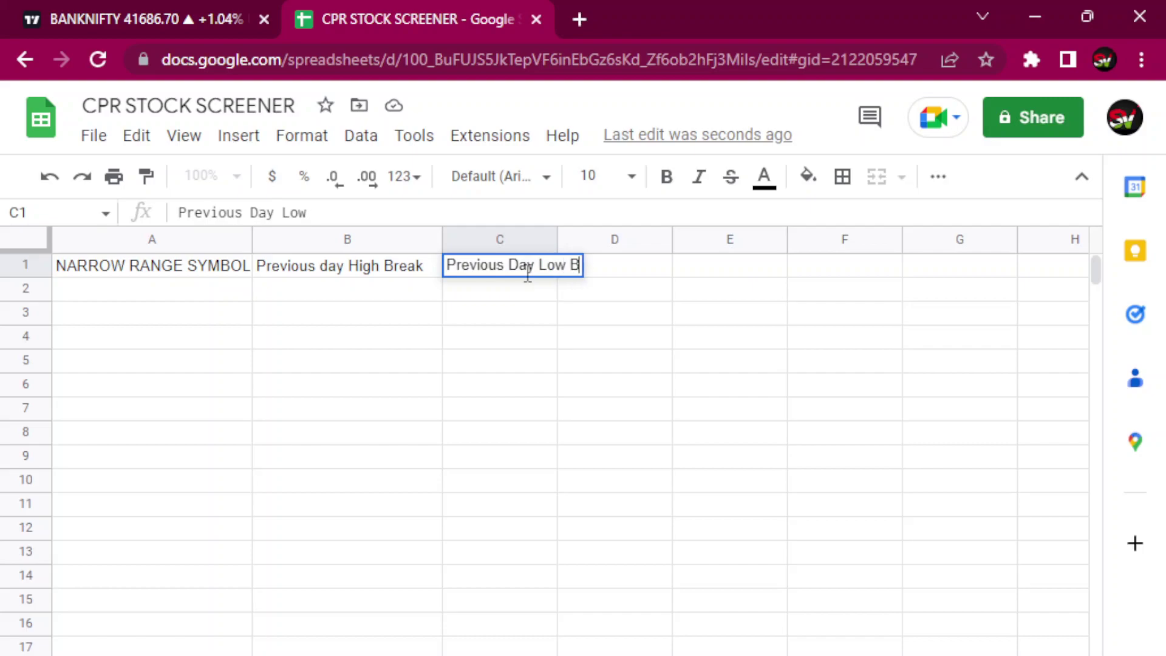
type("reak")
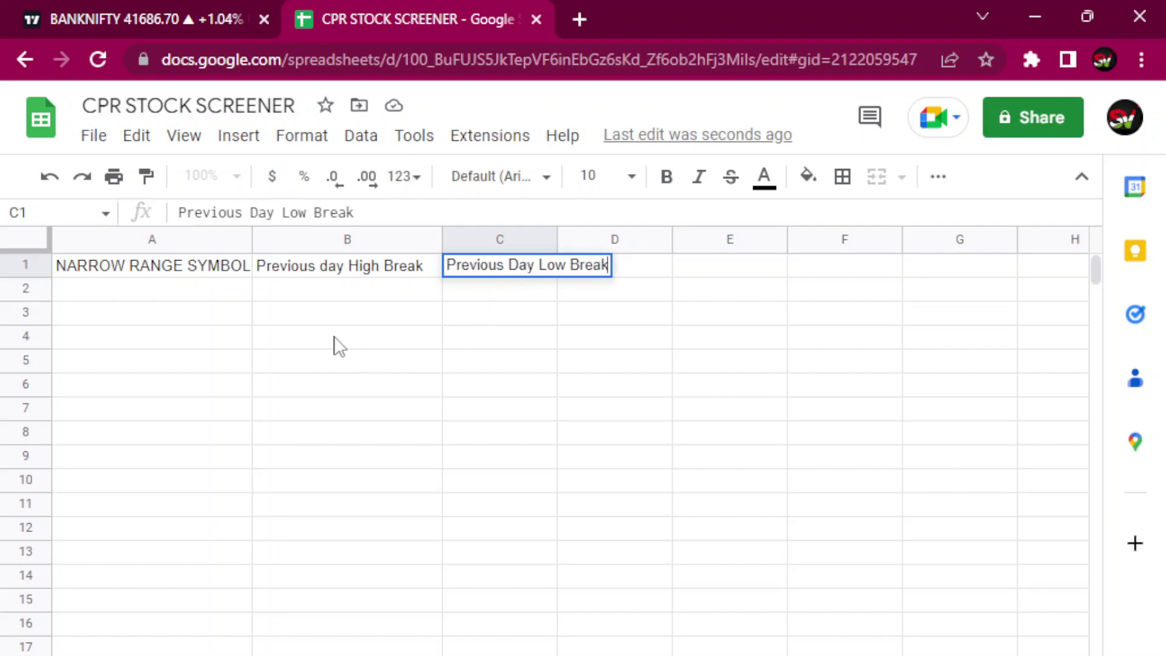
left_click_drag(557, 240, 613, 239)
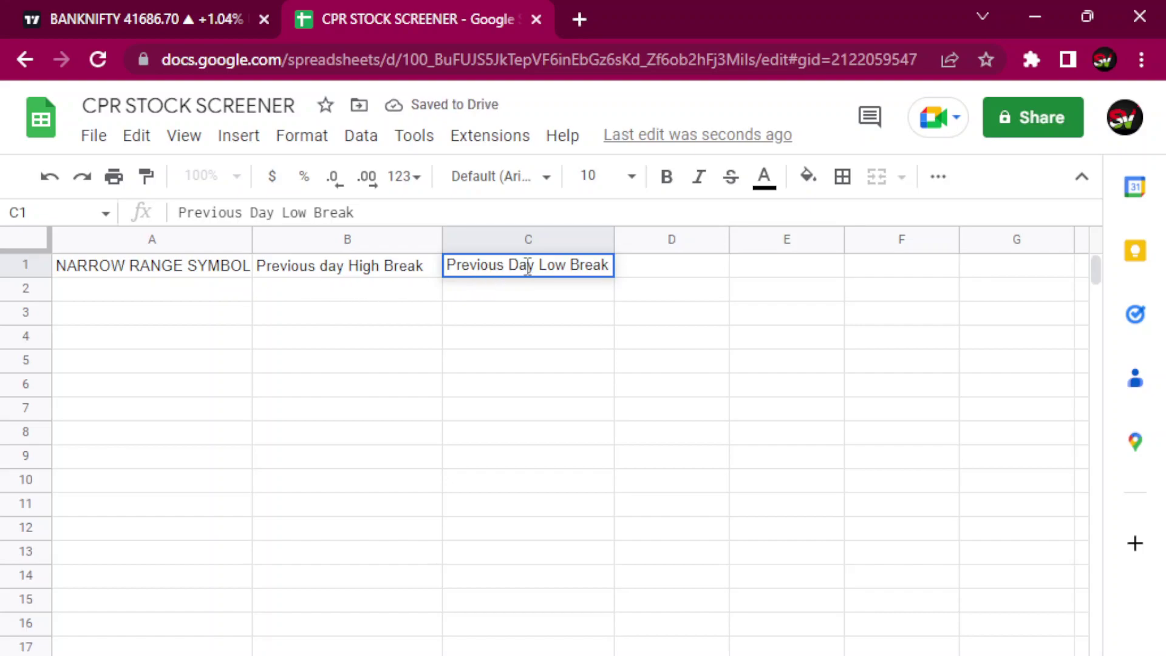
Start a formula with "=filter(" in A2 under NARROW RANGE SYMBOL and switch to the main screener sheet for its source.
left_click(210, 296)
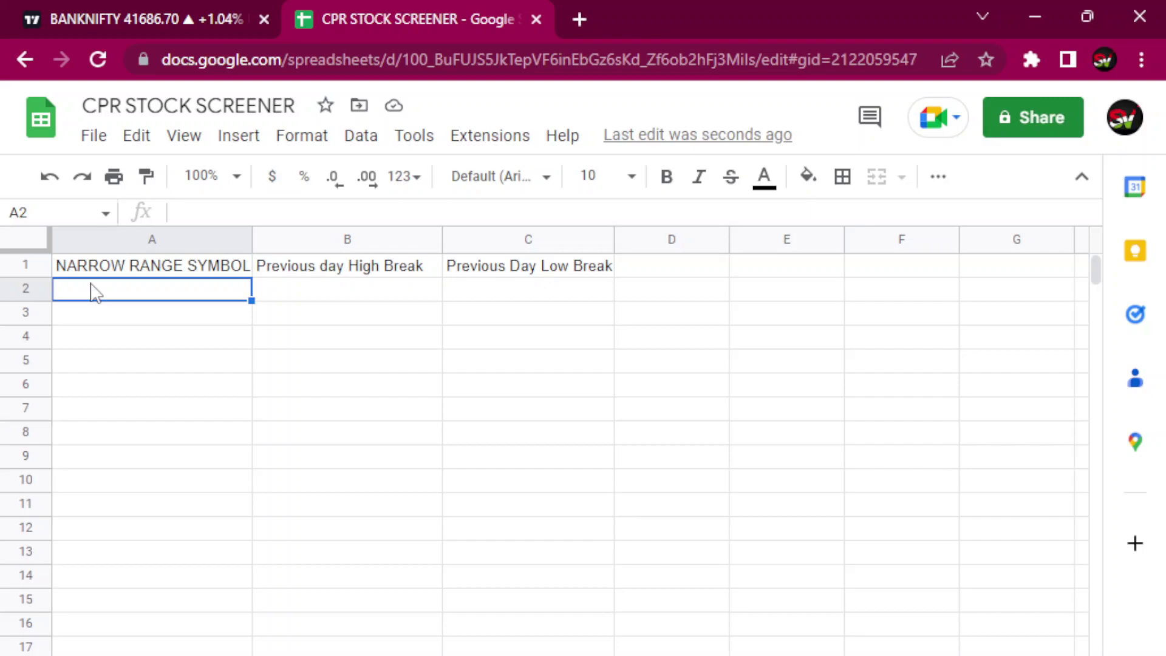
type("=")
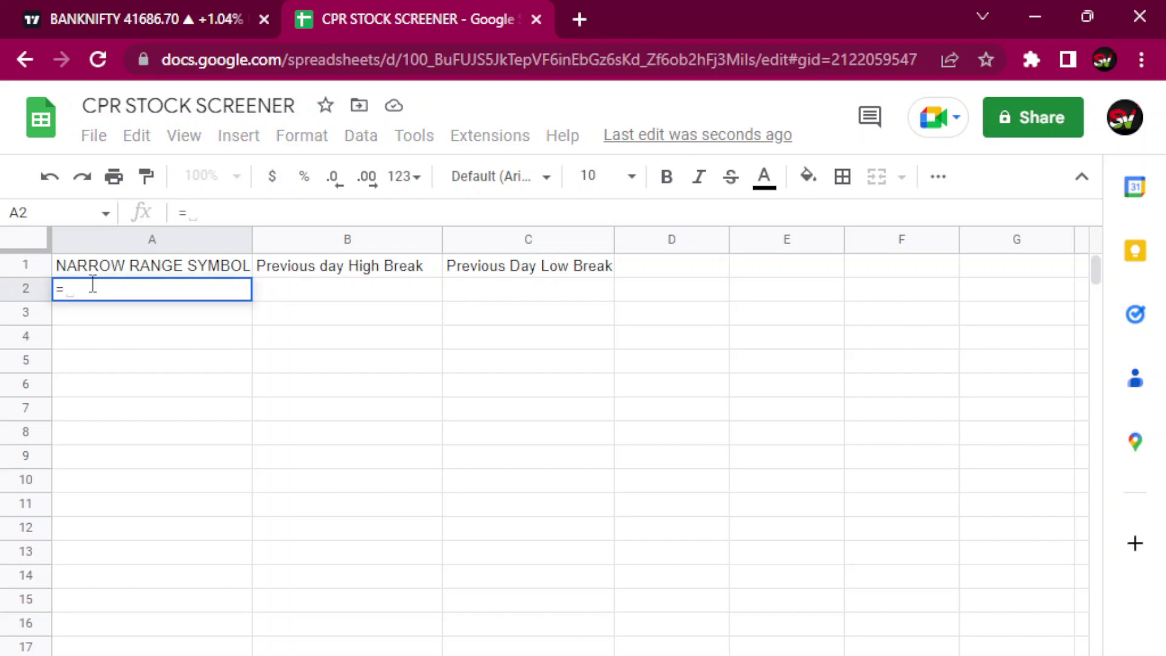
type("filter")
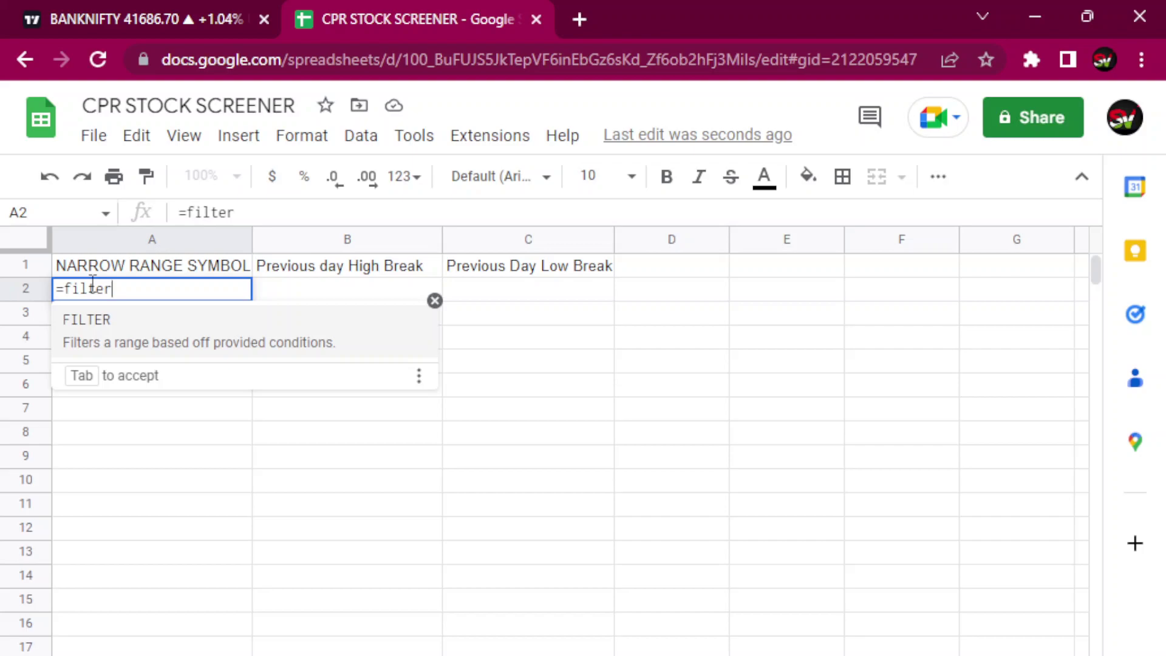
type("(")
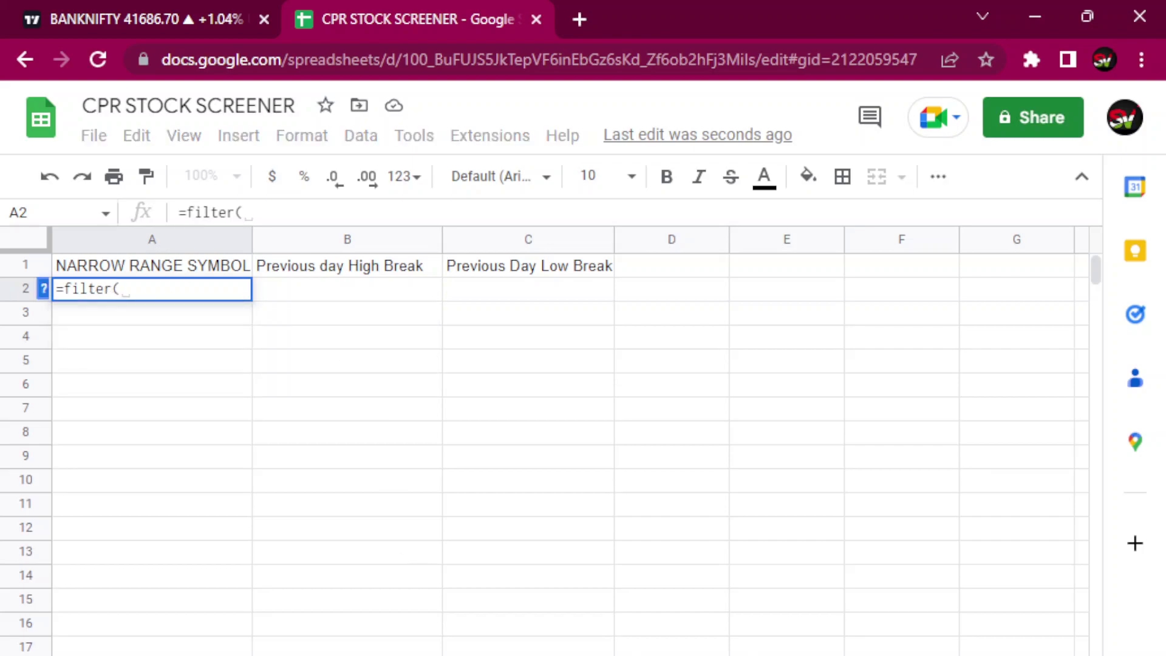
key("ctrl+shift+Page_Up")
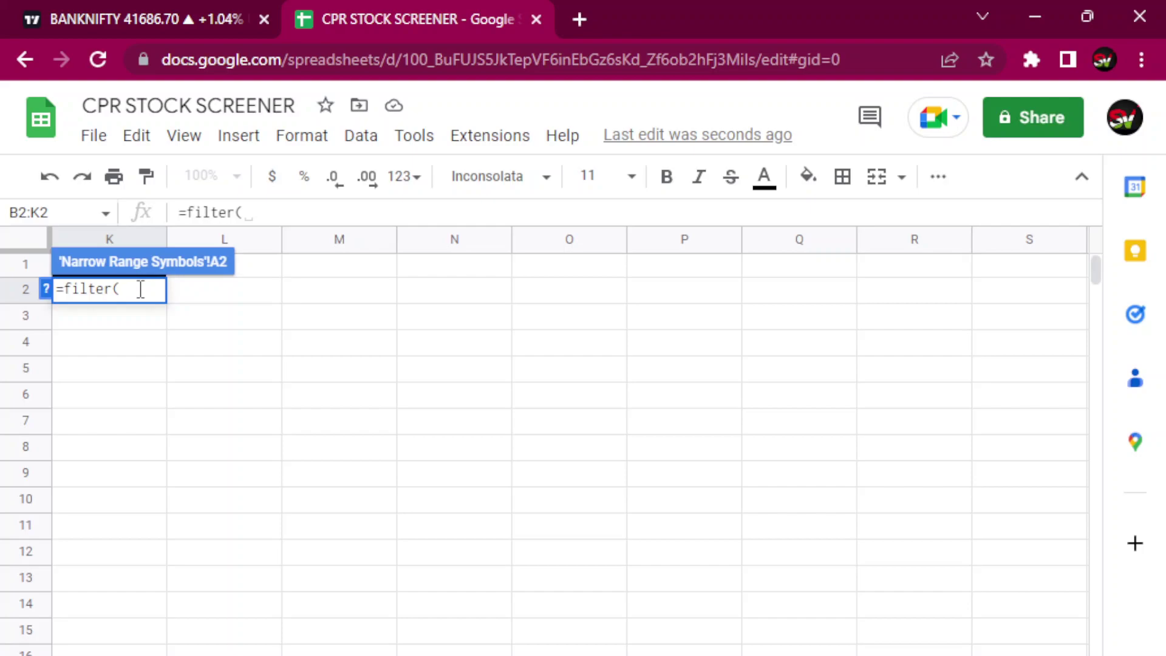
Begin the FILTER source range in the A2 formula with the quoted sheet reference 'CPR-ALL f&O.
type("\"")
key("BackSpace")
type("'")
type("cpr")
type("_")
type("-")
key("BackSpace")
key("BackSpace")
key("BackSpace")
type("CPR")
left_click(158, 290)
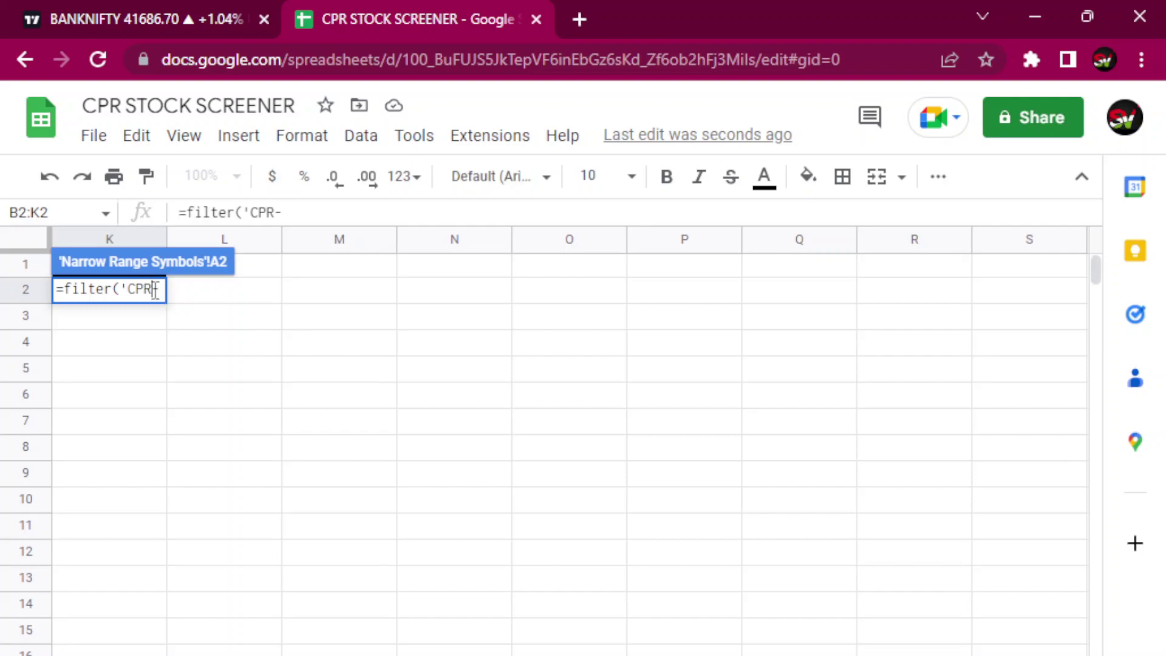
left_click(158, 290)
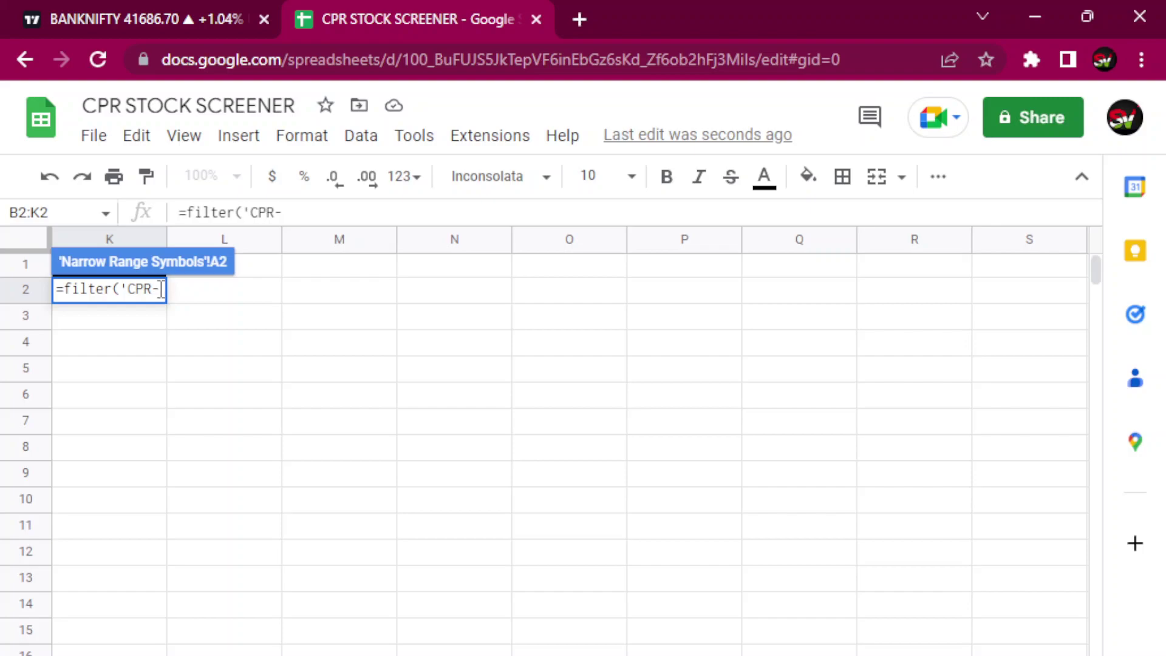
type("NALL")
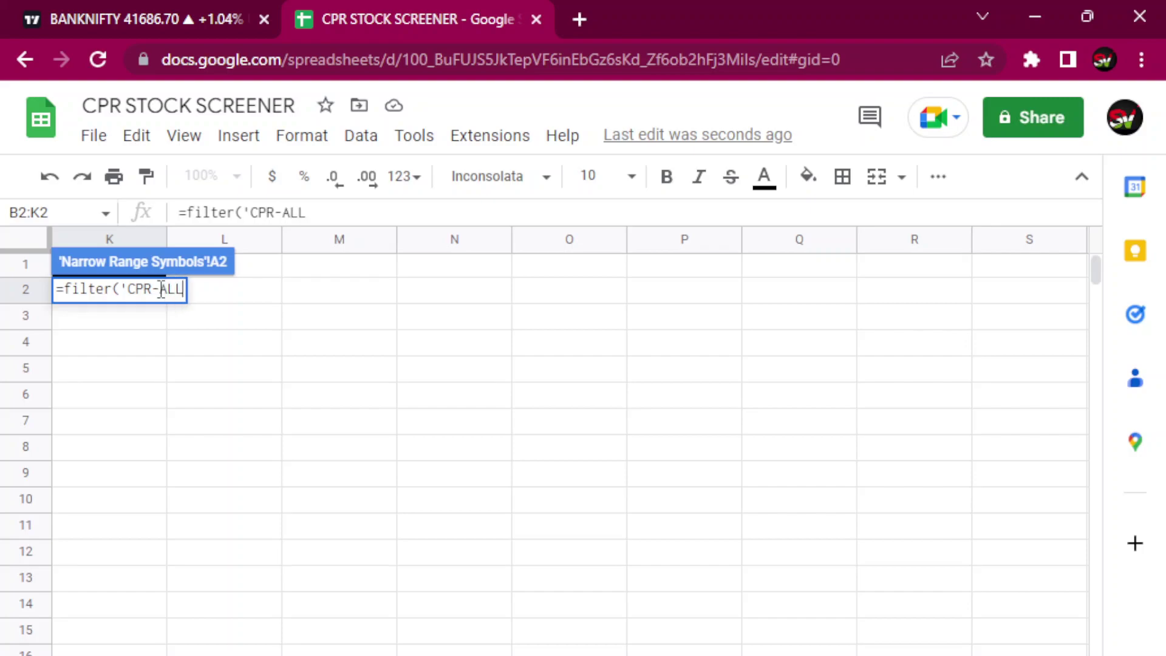
type(" f&O")
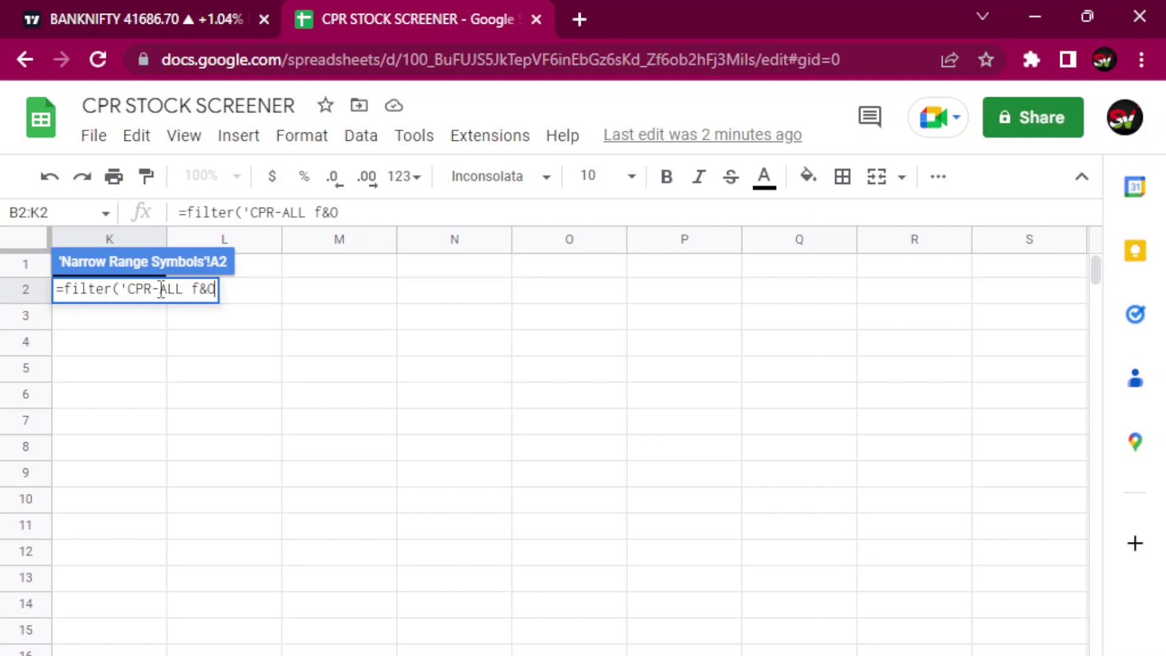
Complete the quoted sheet reference in the A2 formula as 'CPR-ALL f&O Stocks'.
type("sTOCKS")
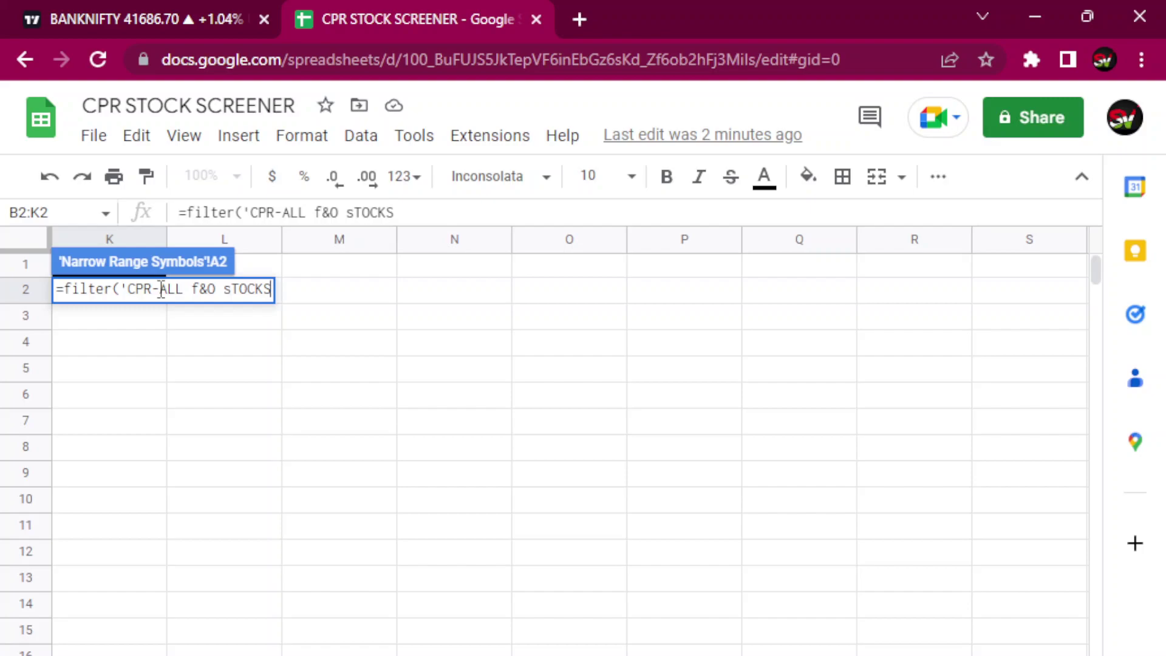
key("BackSpace")
key("BackSpace")
key("BackSpace")
key("BackSpace")
key("BackSpace")
key("BackSpace")
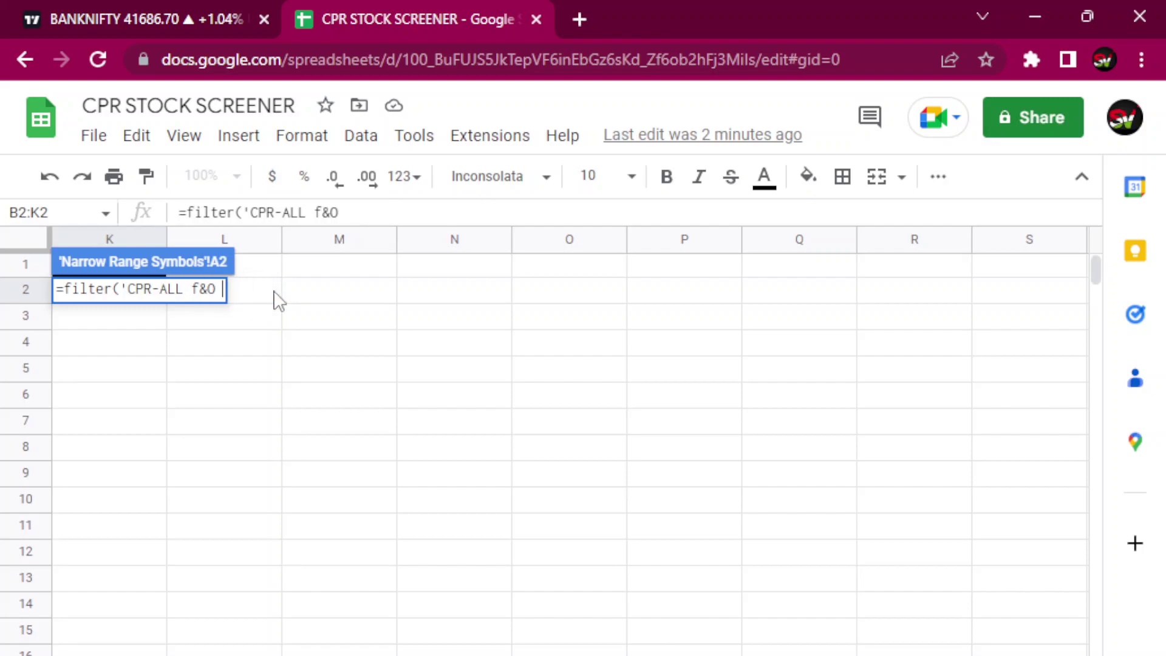
type("Stoc")
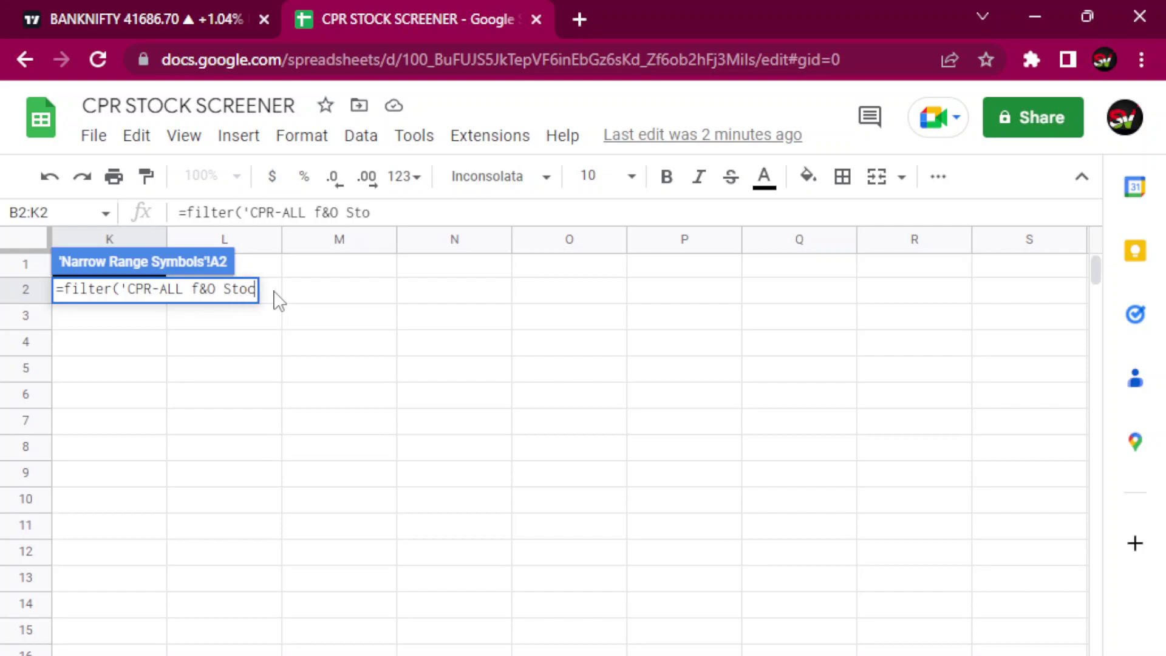
type("ks'")
Check the screener's columns, copy the partial FILTER formula, return to Narrow Range Symbols and paste it over the formula in A2.
scroll(569, 449, "left", 5)
scroll(569, 449, "left", 2)
scroll(569, 449, "right", 3)
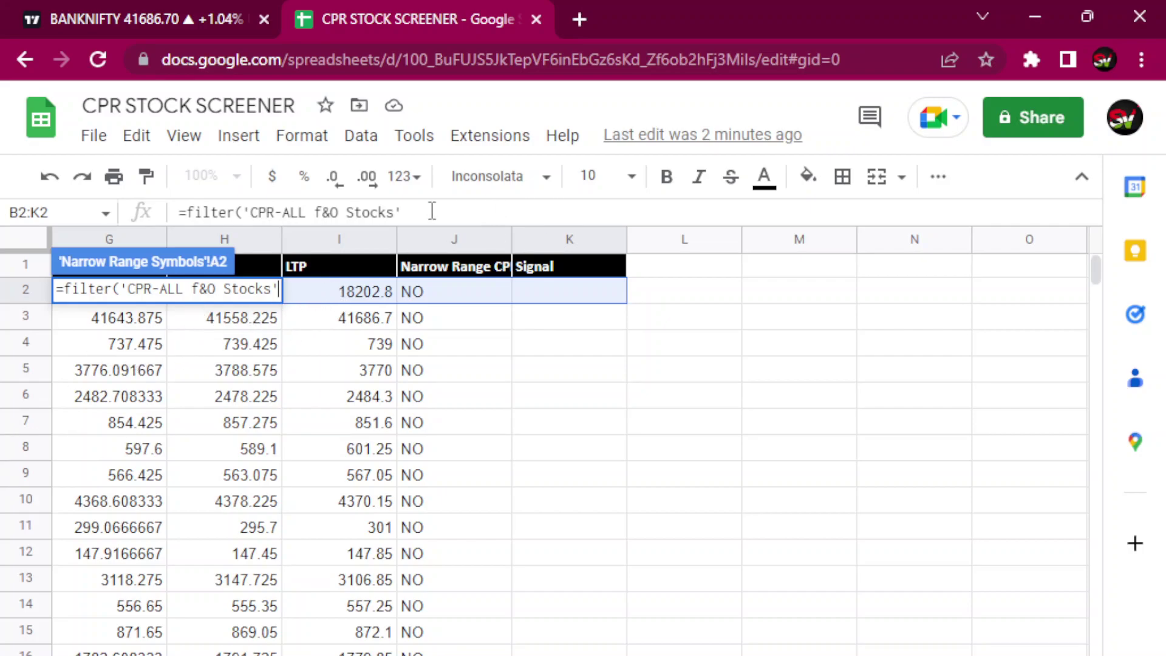
left_click_drag(402, 212, 189, 212)
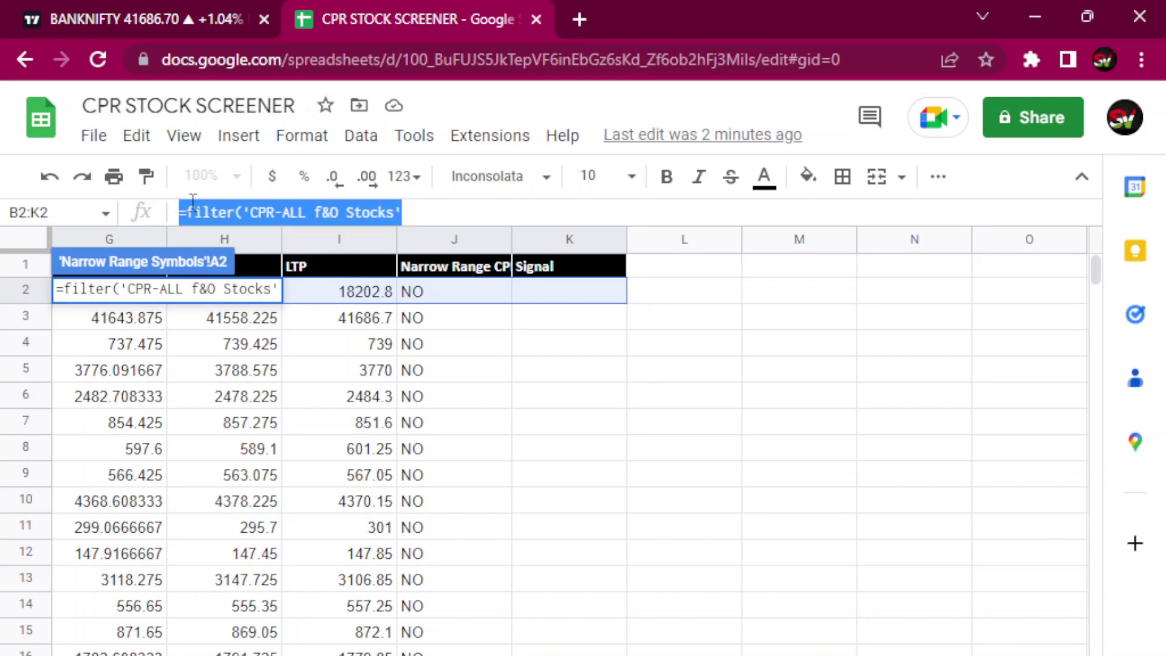
right_click(217, 209)
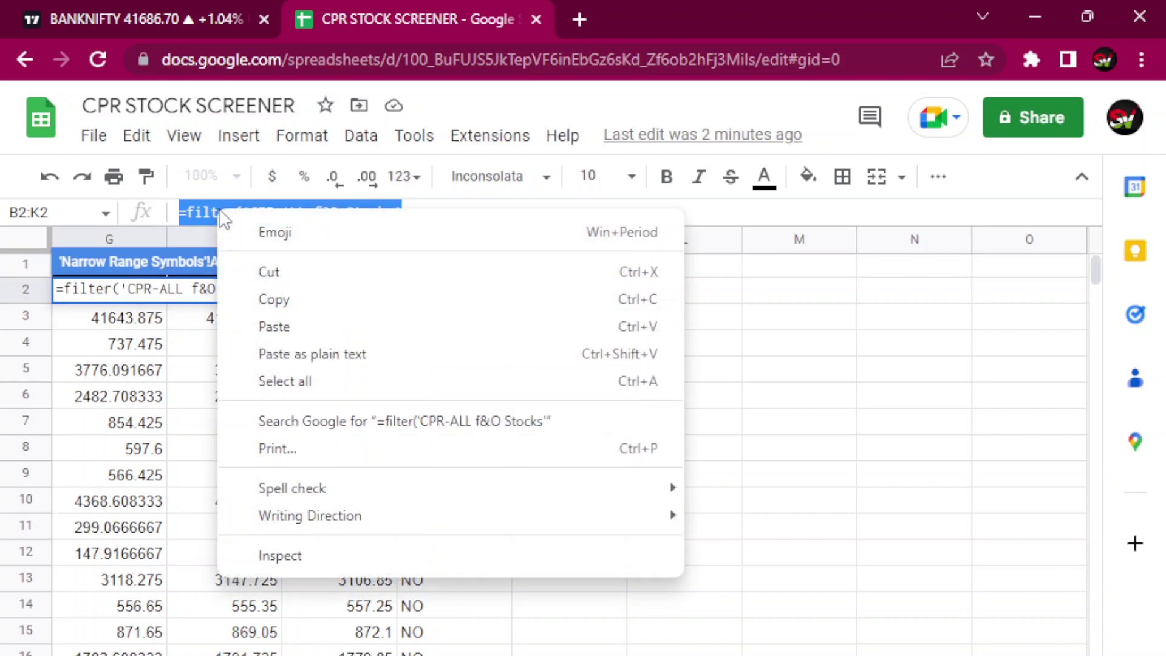
left_click(273, 299)
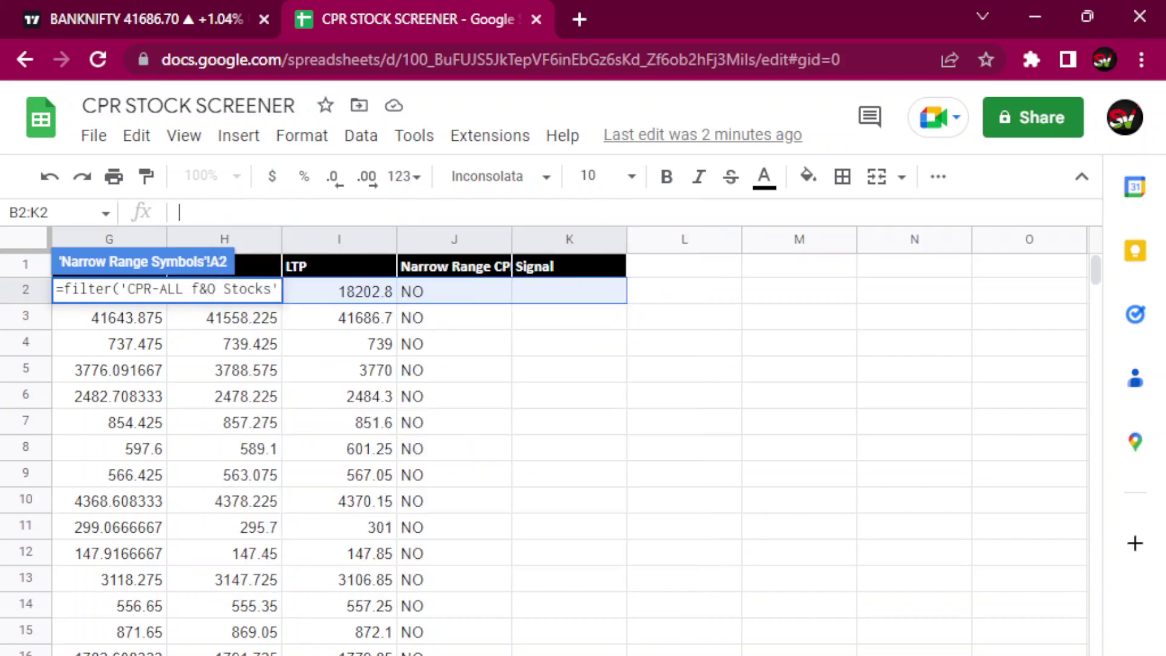
key("Return")
mouse_move(181, 303)
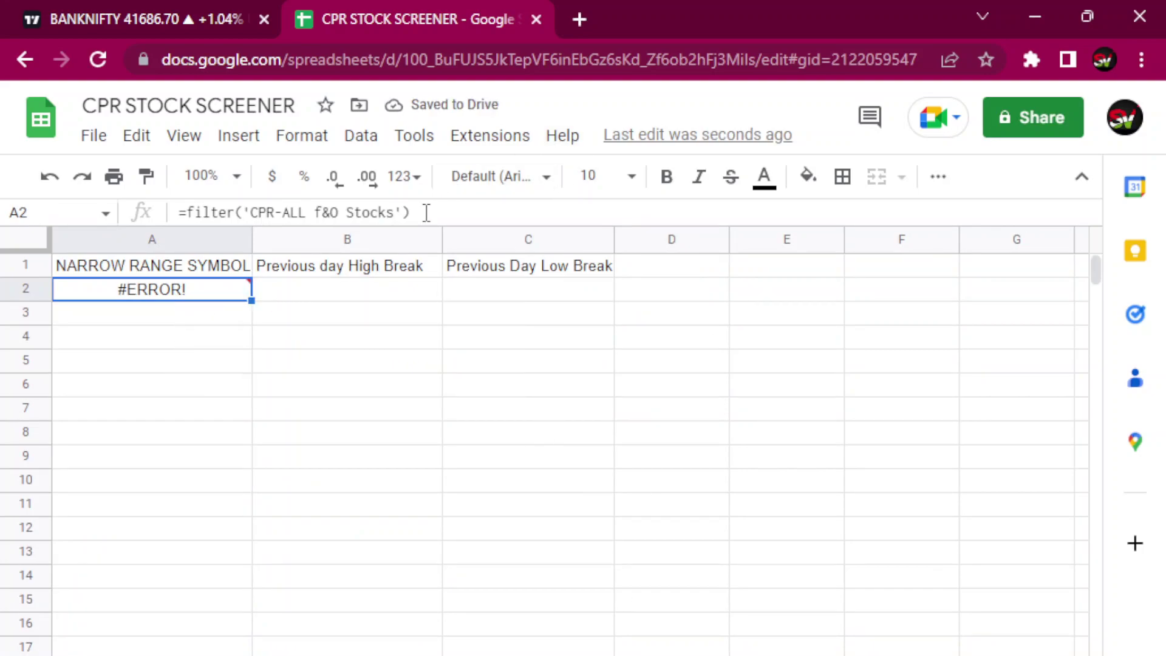
left_click_drag(425, 213, 185, 212)
right_click(185, 211)
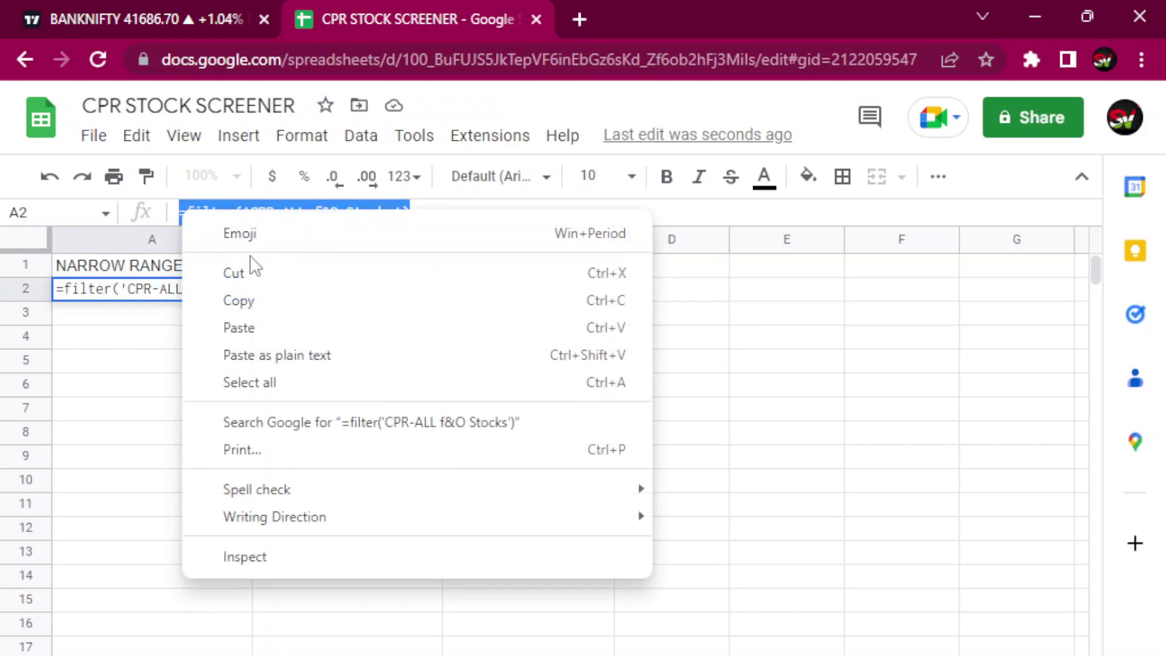
left_click(252, 332)
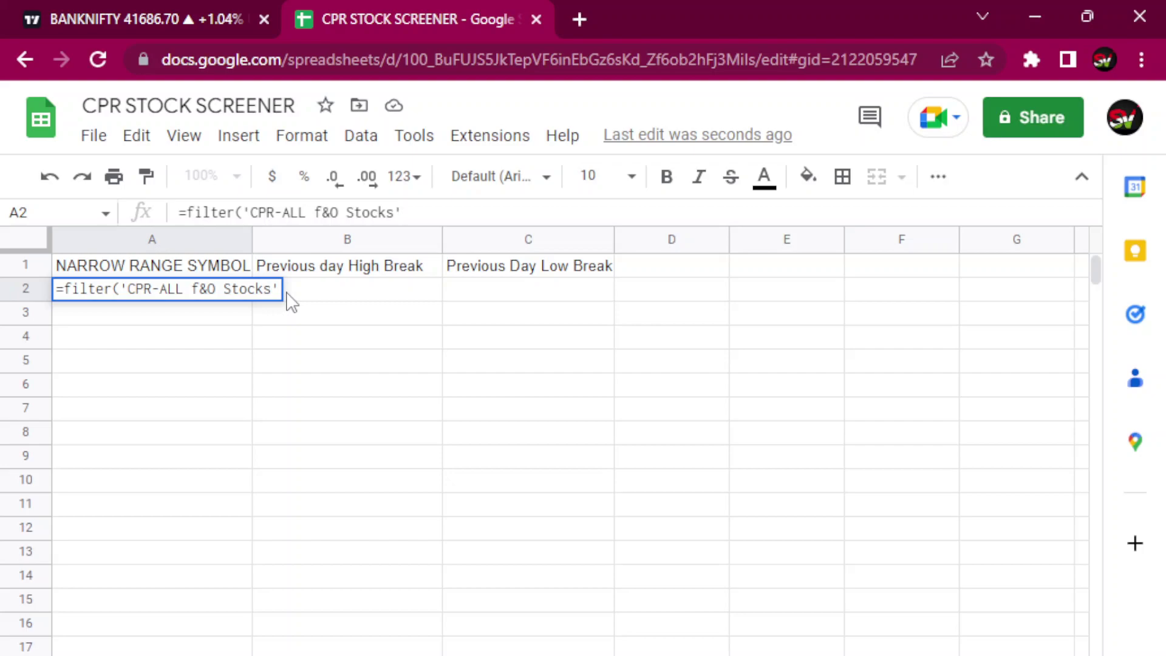
Extend the A2 FILTER source with the column range !A:A and a comma for the condition argument.
type("!")
type("a")
key("BackSpace")
type("A")
type(":A")
type(",")
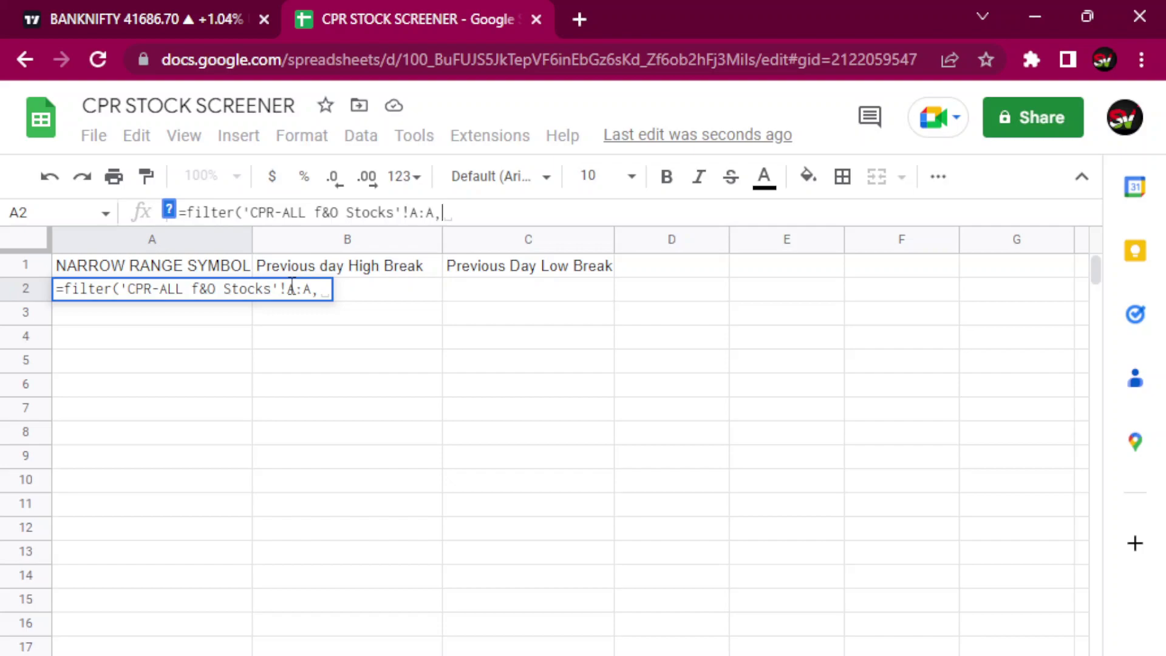
Add the condition reference 'CPR-ALL F&O sTOCKS'!J to the A2 FILTER formula.
type("'")
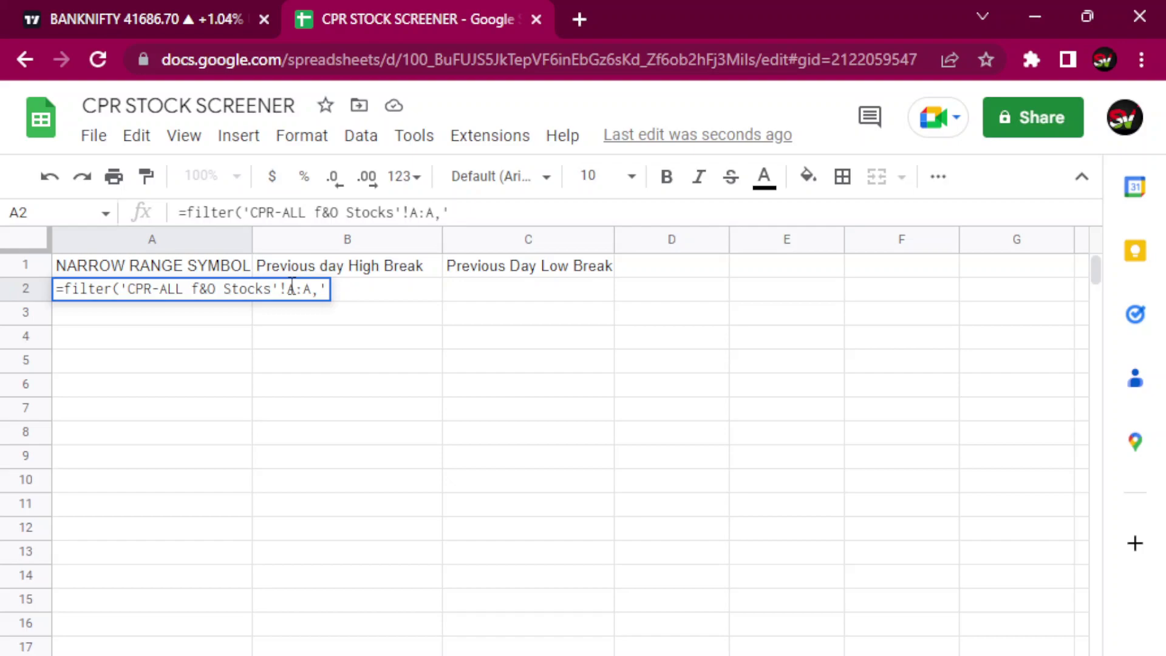
type("CPR")
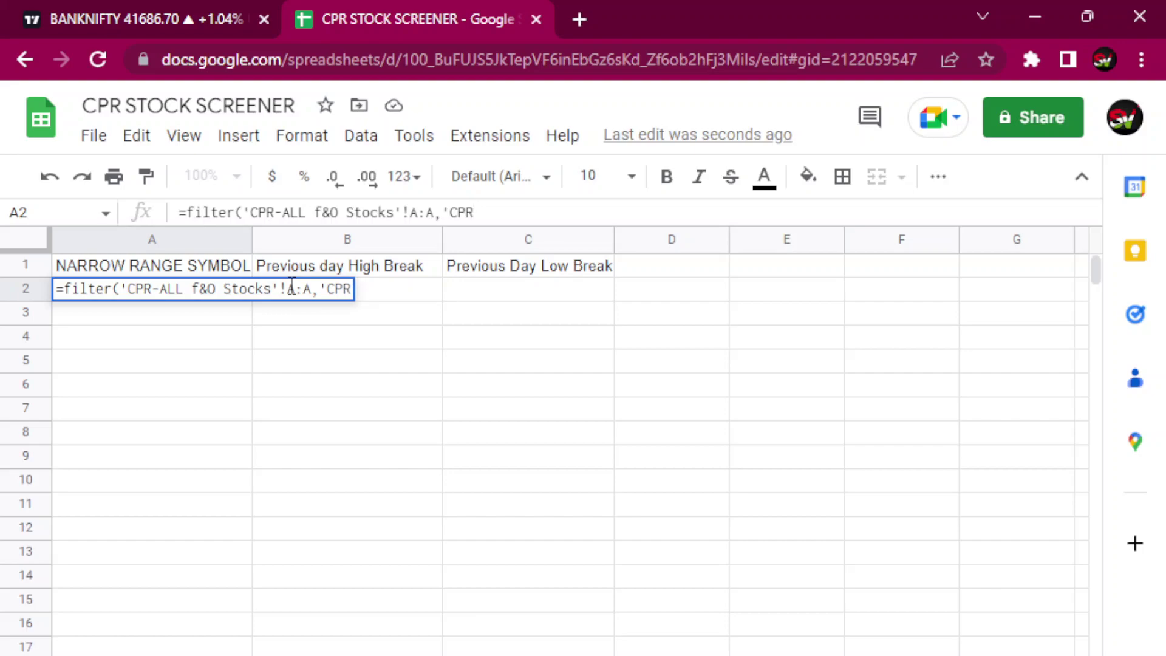
type("-ALL")
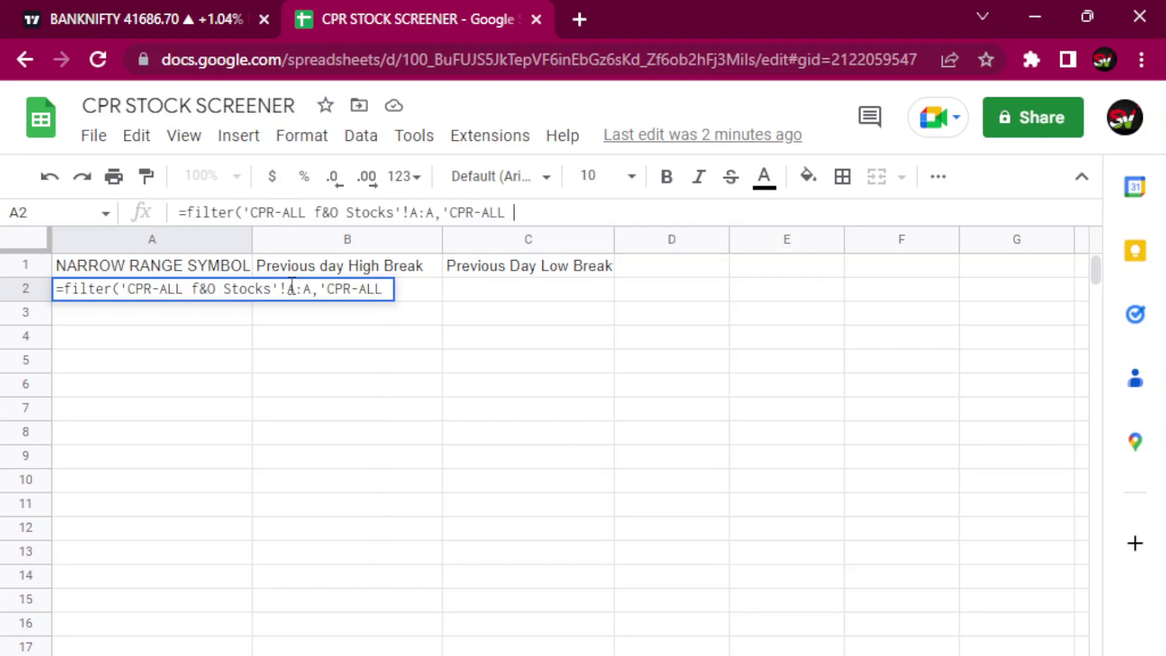
type(" F&O")
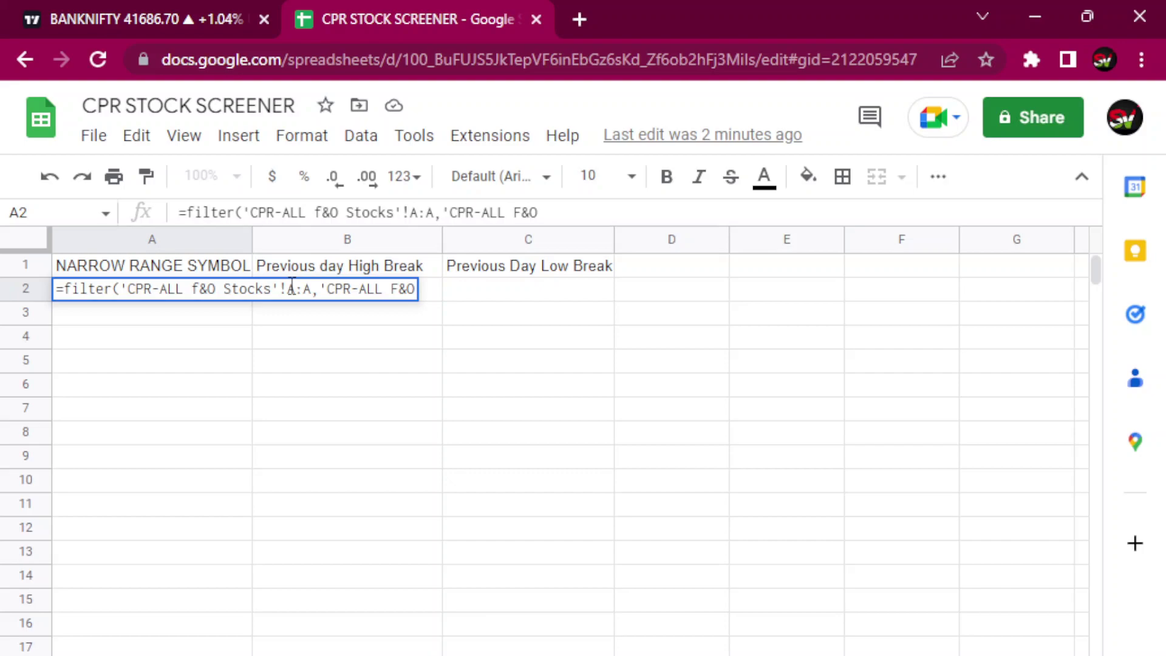
type(" sTOCKS")
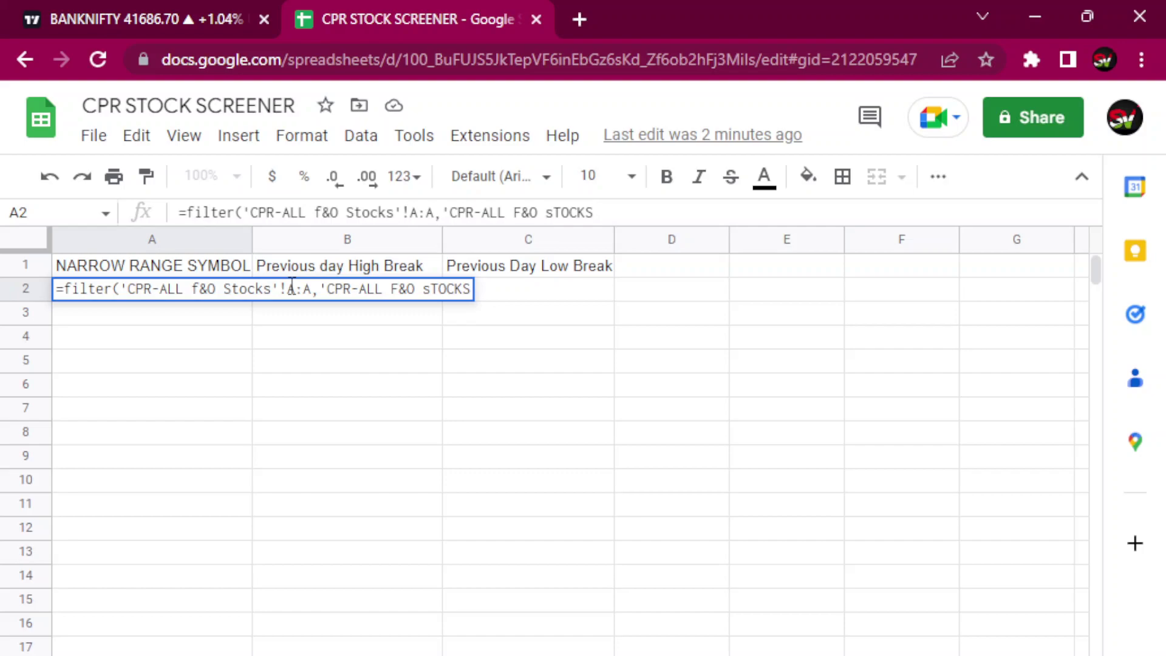
type("'!J")
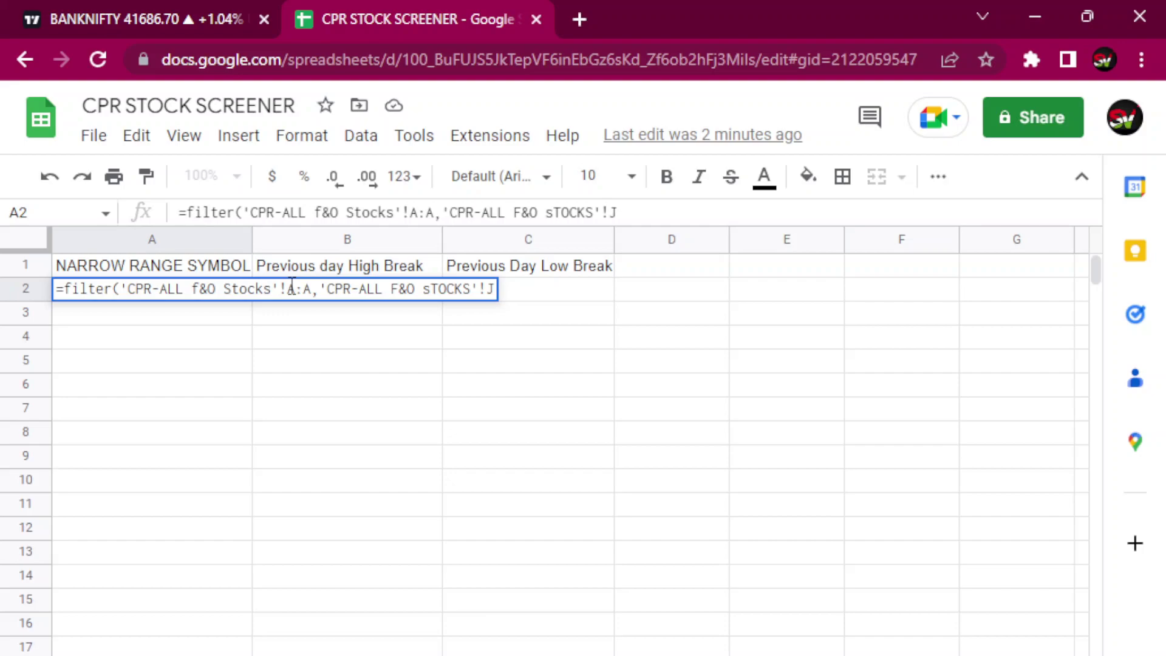
Finish the FILTER condition as J:J="Yes", enter the closed formula and reselect A2.
type(":j")
key("BackSpace")
type("J")
type("=")
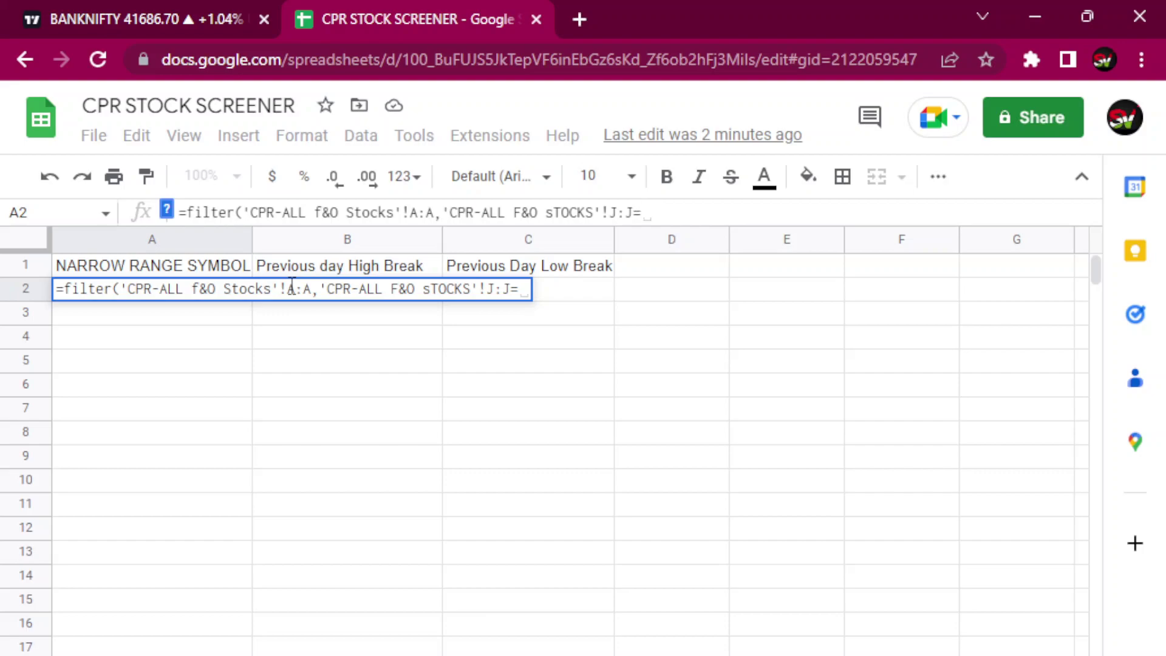
type("\"")
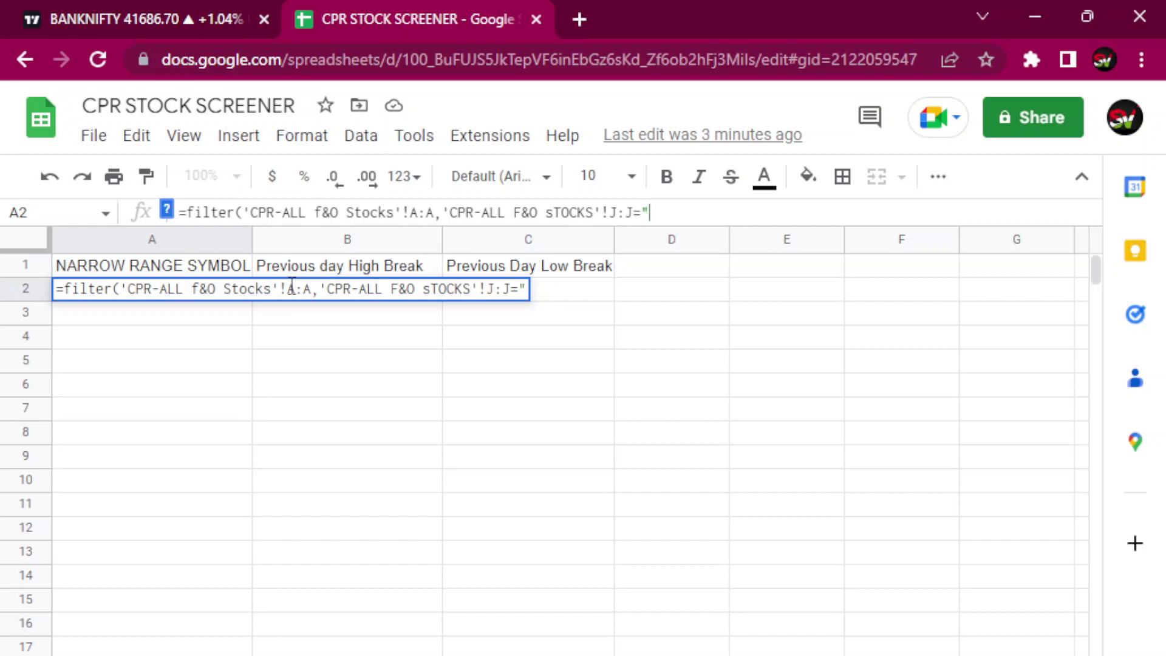
type("Yes")
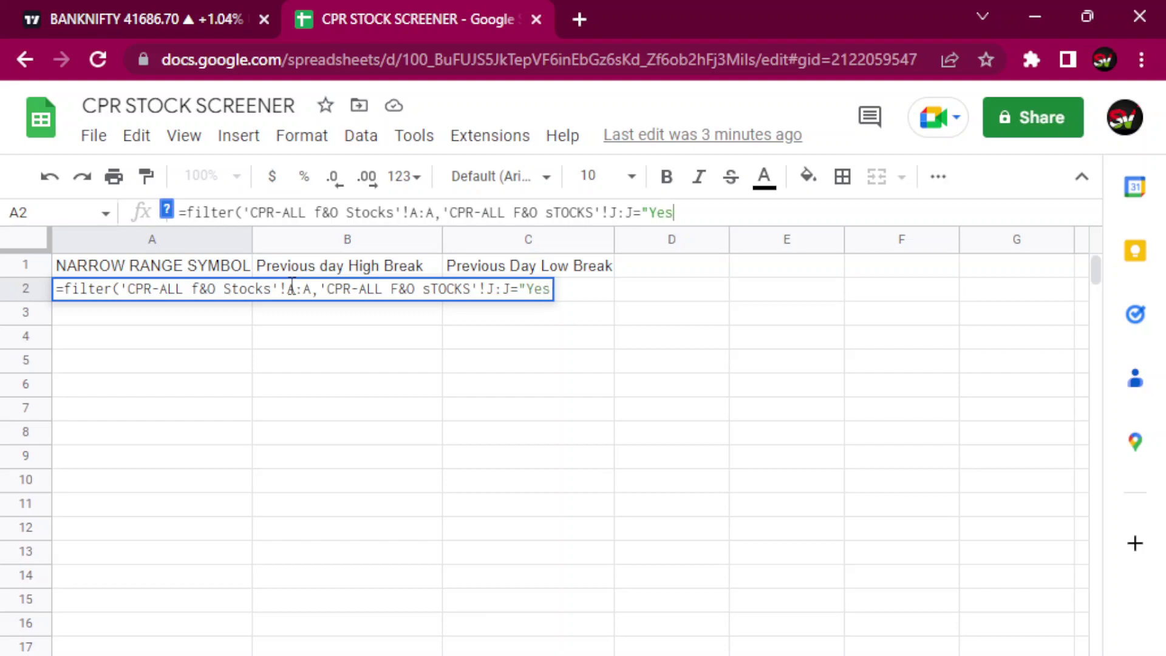
type("\")")
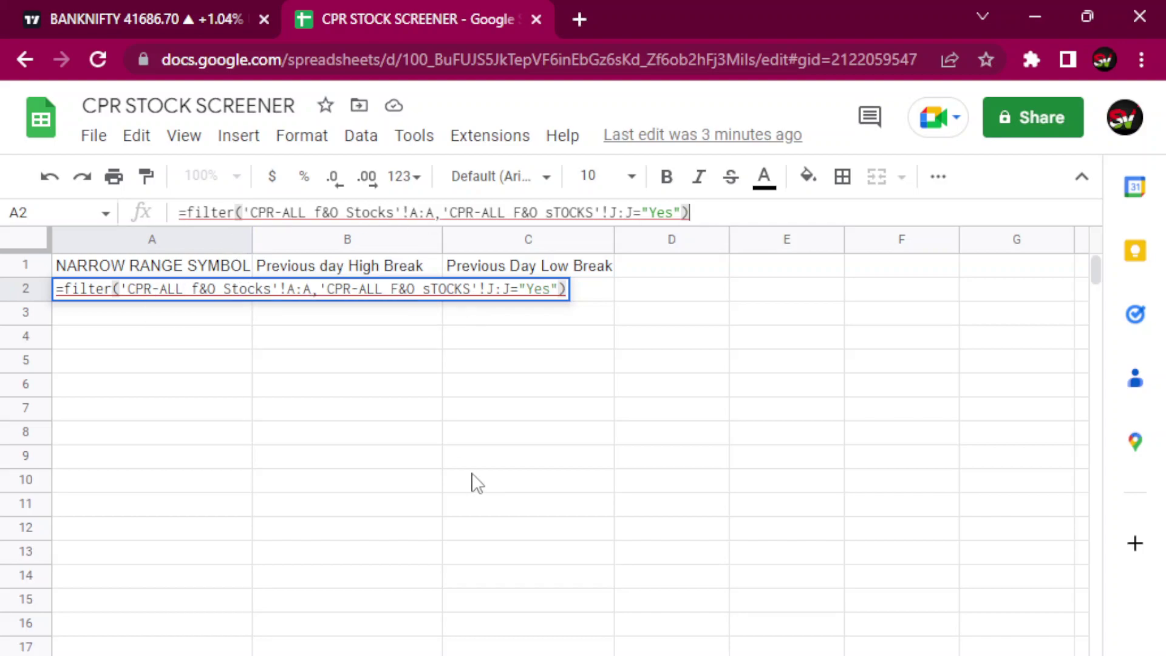
key("Return")
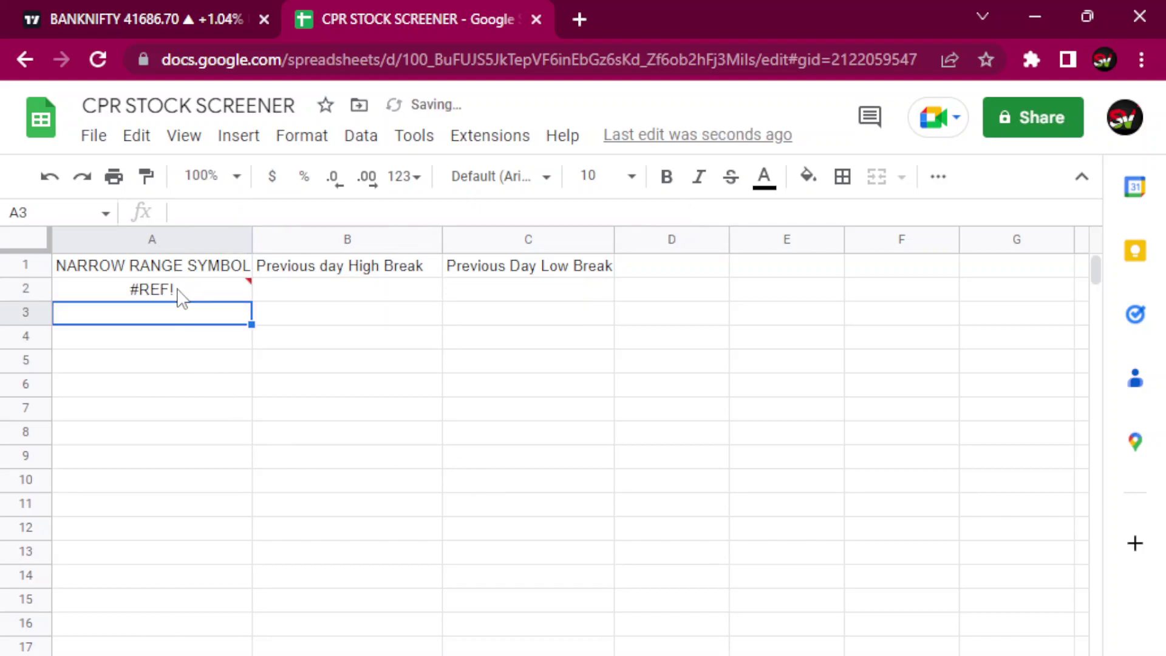
left_click(180, 296)
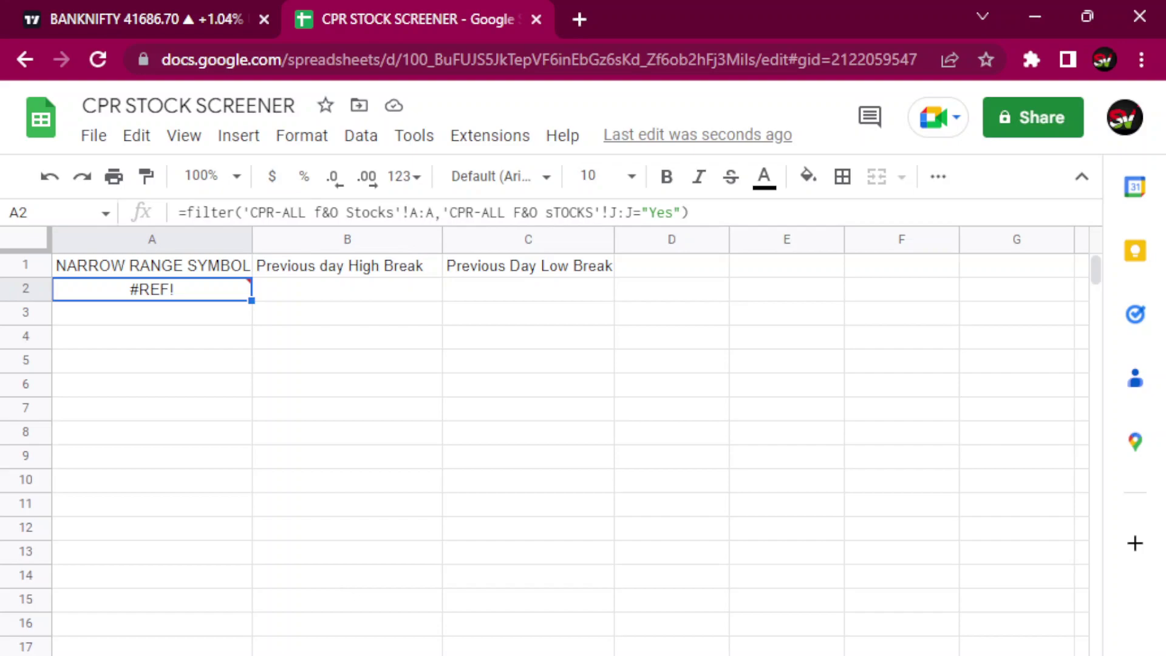
left_click(411, 214)
left_click_drag(409, 212, 302, 205)
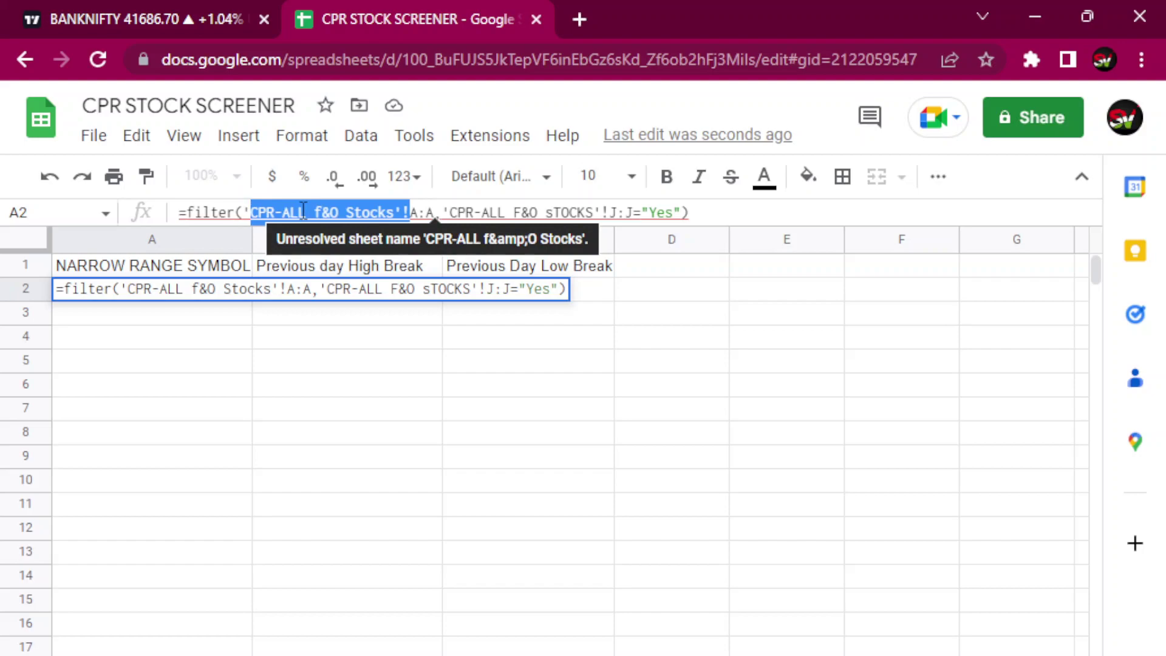
key("BackSpace")
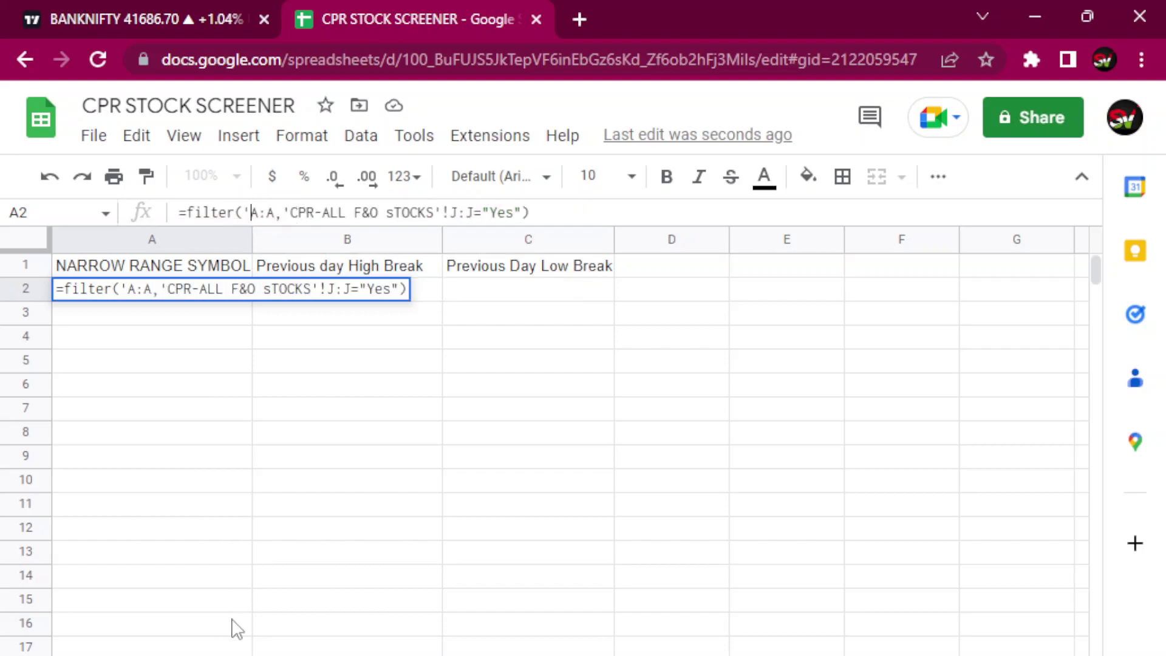
left_click(427, 655)
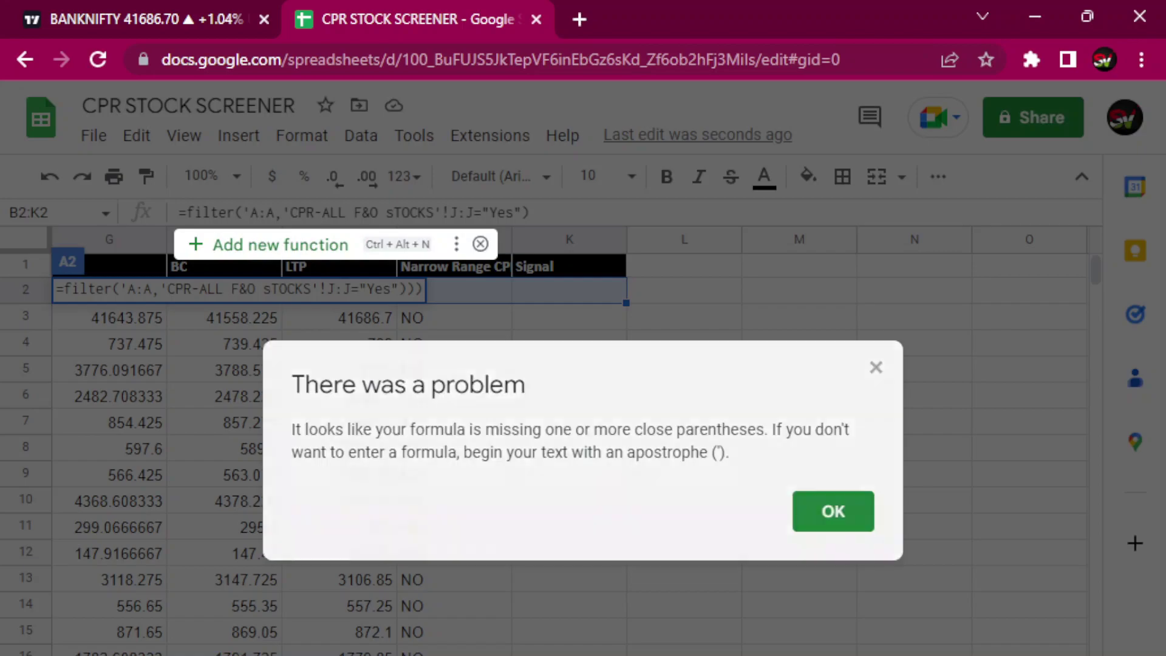
left_click(858, 526)
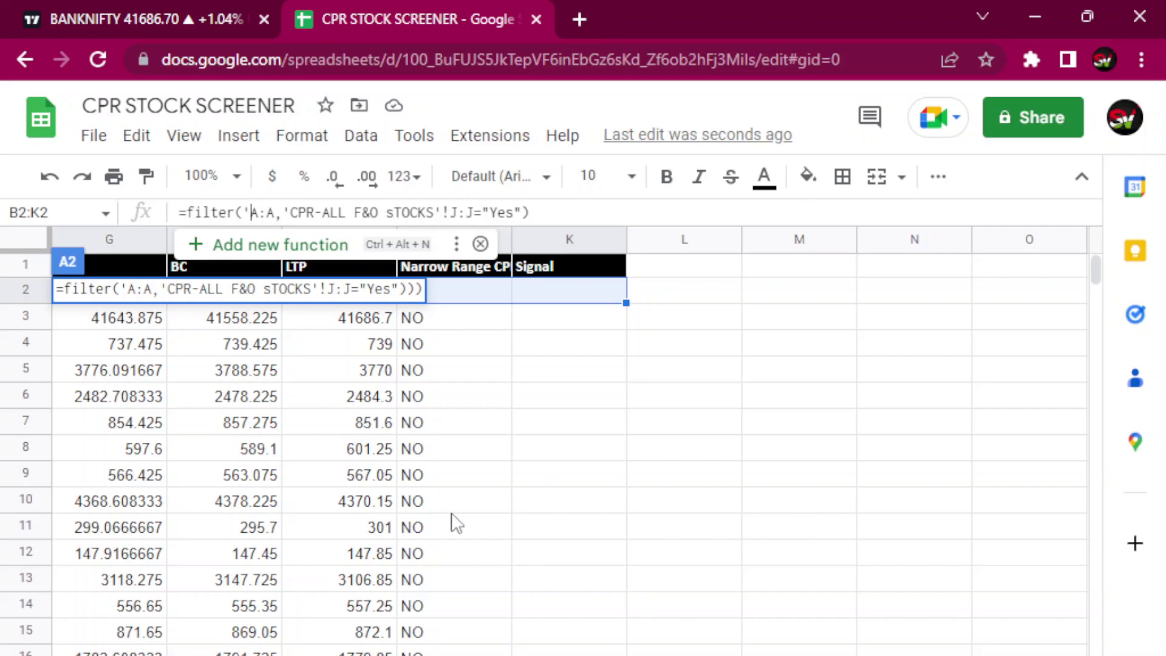
left_click(251, 213)
key("BackSpace")
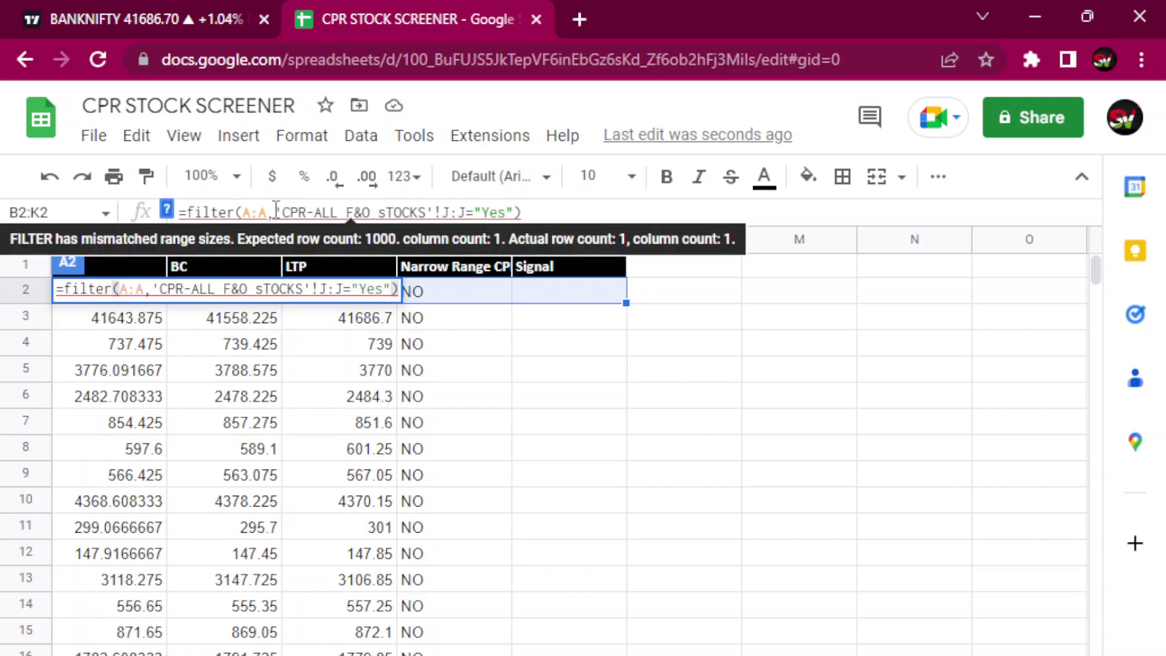
key("BackSpace")
key("BackSpace")
key("BackSpace")
key("BackSpace")
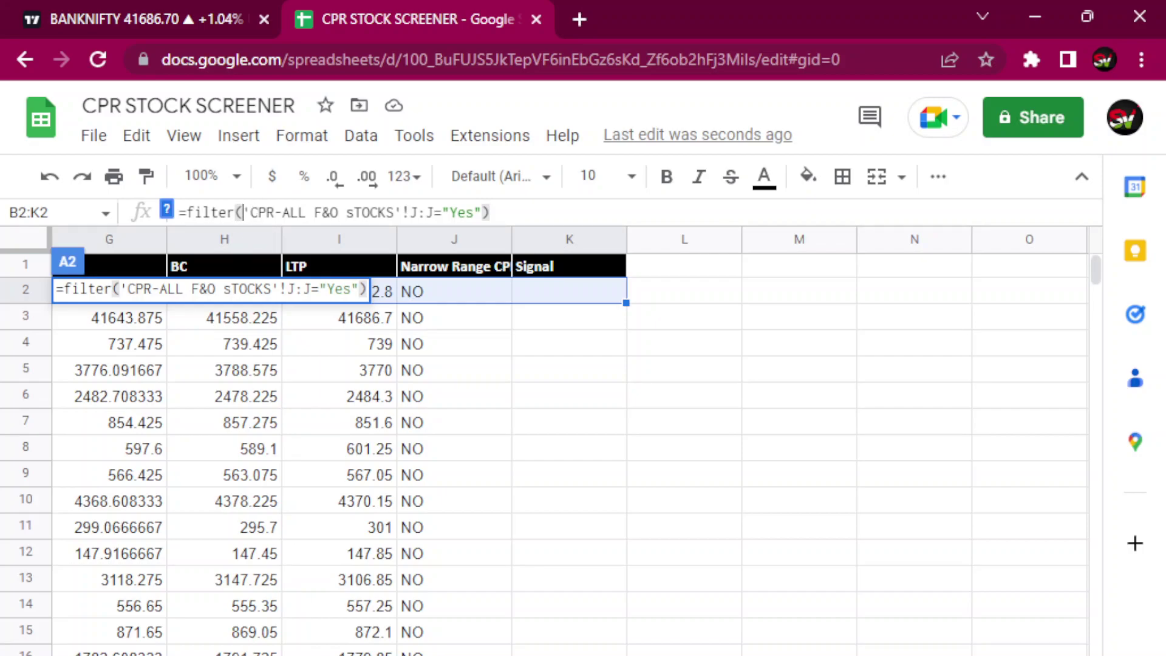
key("Return")
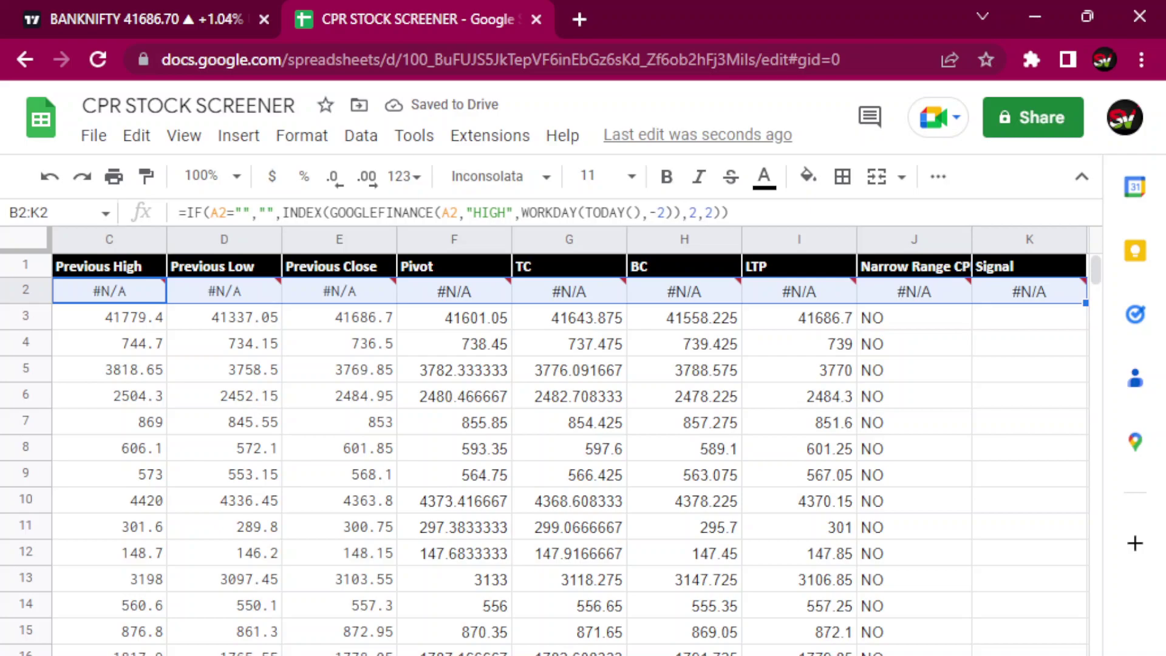
key("alt+Down")
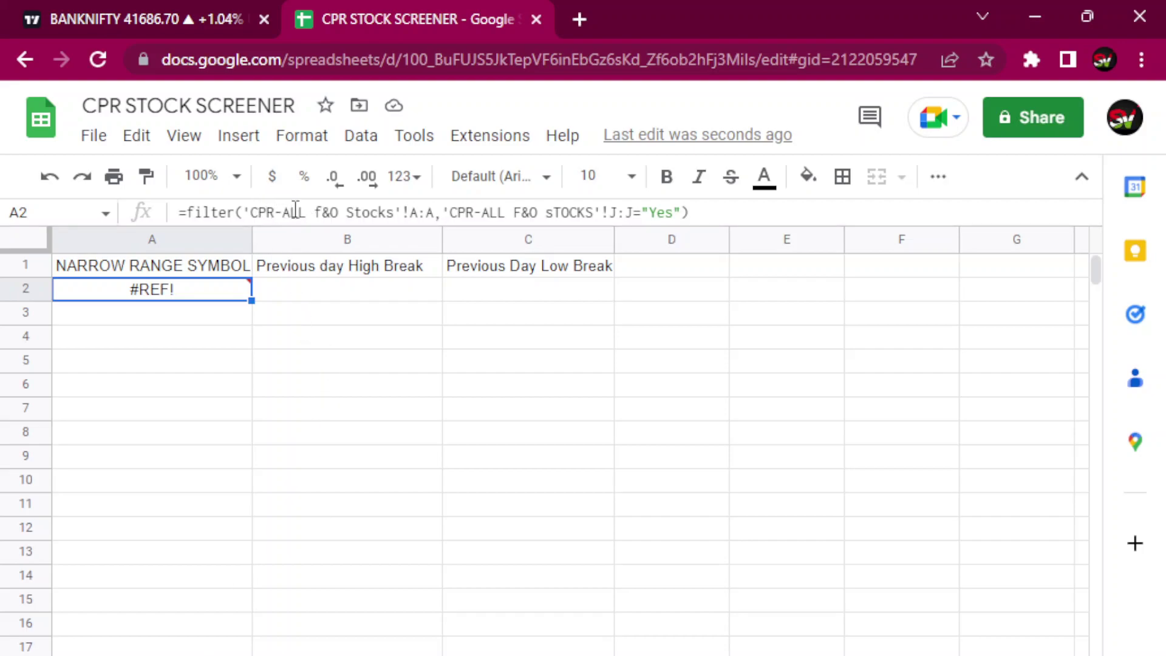
Capitalize the f in the first sheet reference of the A2 formula so it reads 'CPR-ALL F&O Stocks'.
left_click(315, 212)
key("BackSpace")
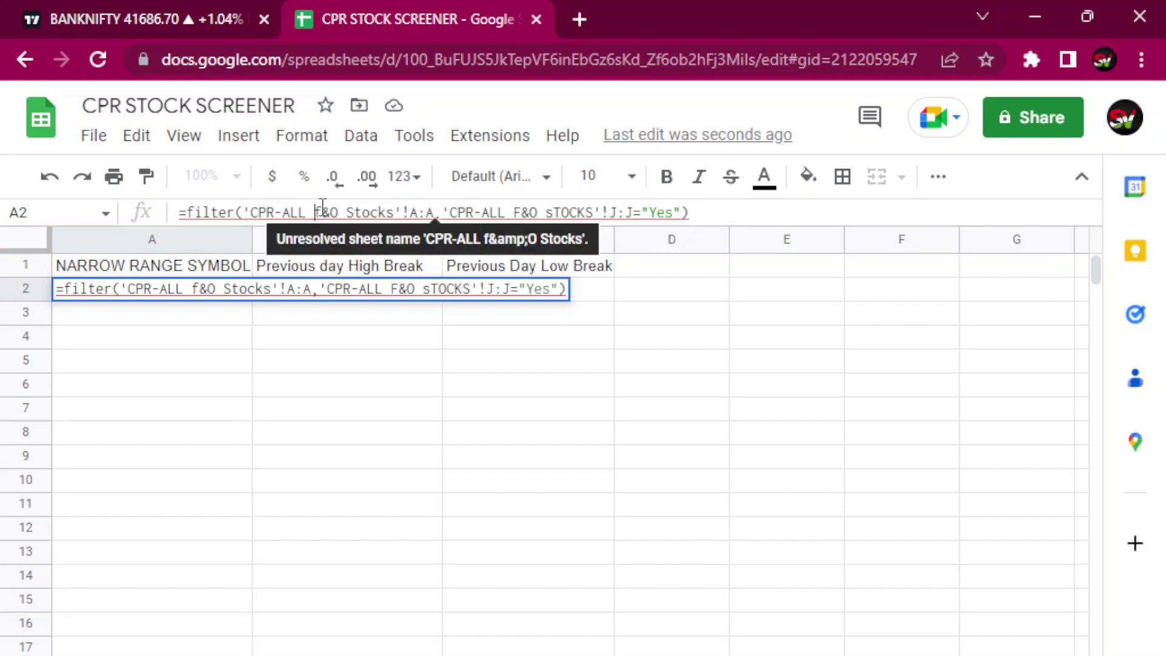
key("BackSpace")
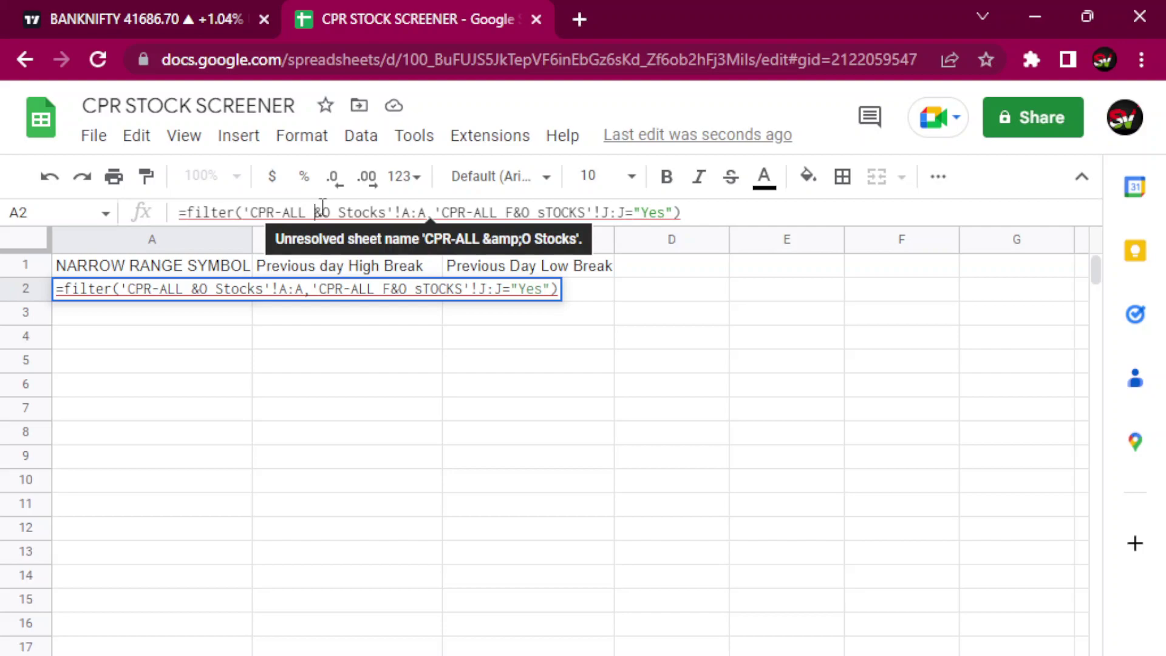
type("F")
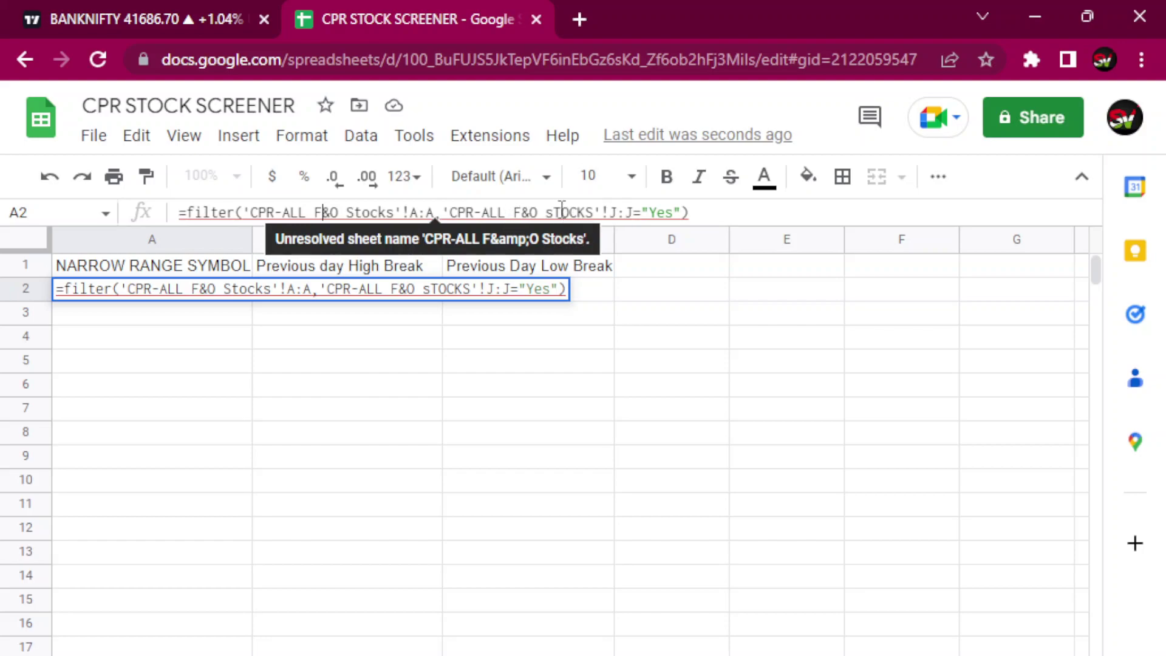
Retype the last word of the second sheet reference in the A2 FILTER formula as Stocks and enter the formula.
left_click(592, 213)
key("BackSpace")
key("BackSpace")
key("BackSpace")
key("BackSpace")
key("BackSpace")
key("BackSpace")
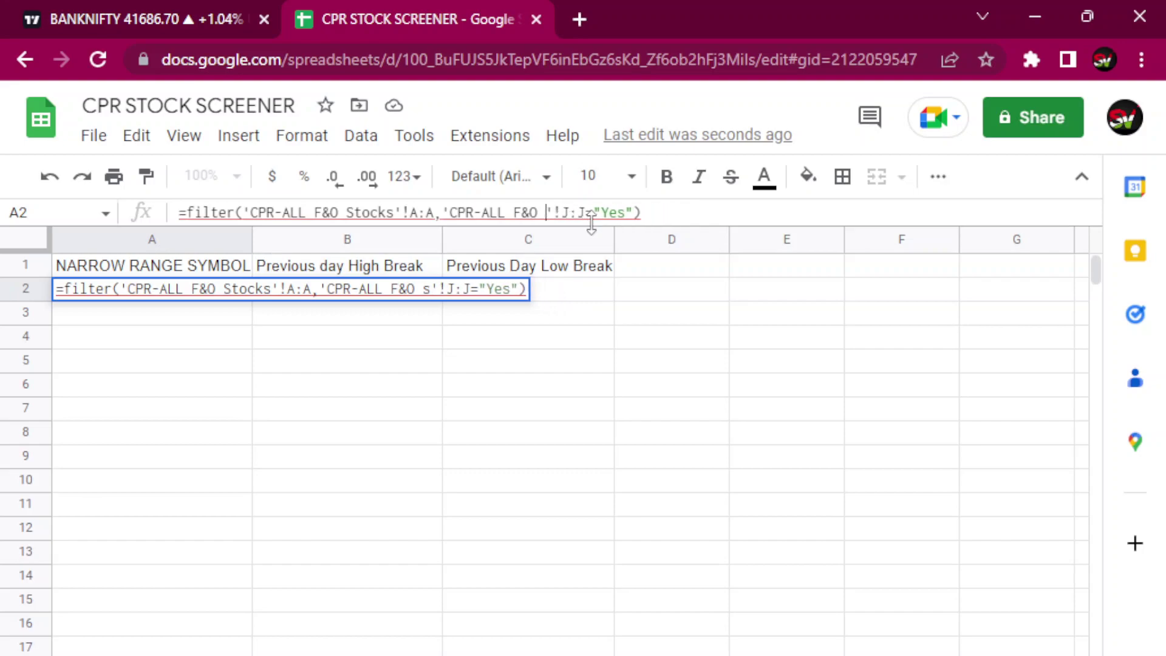
type("Stoc")
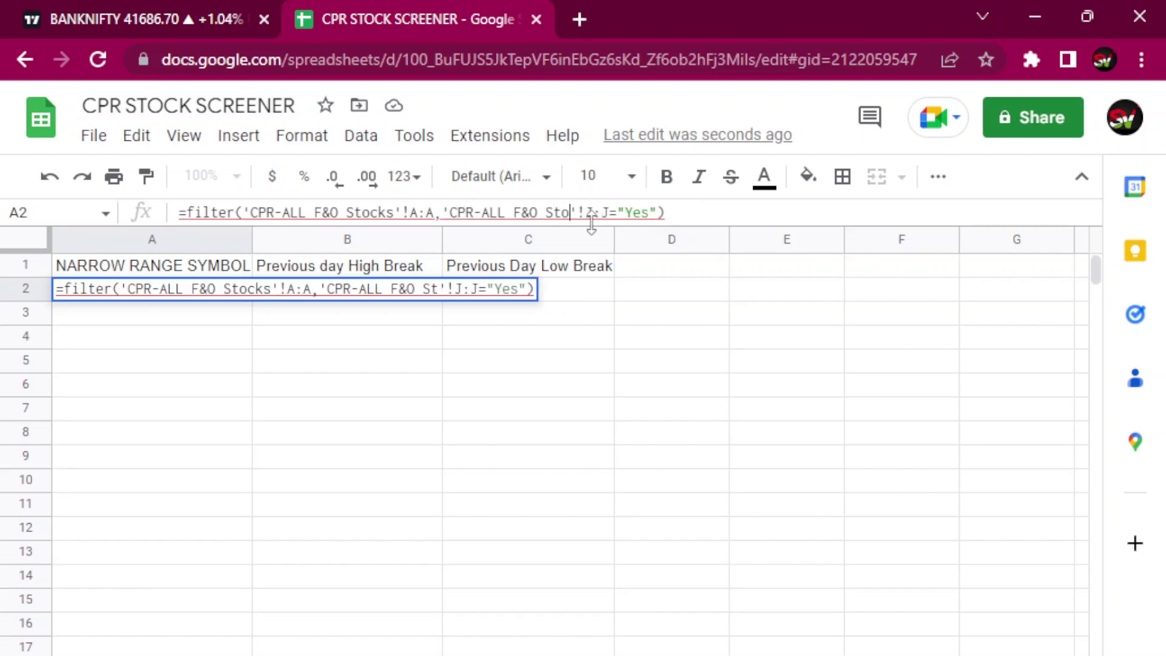
type("ks")
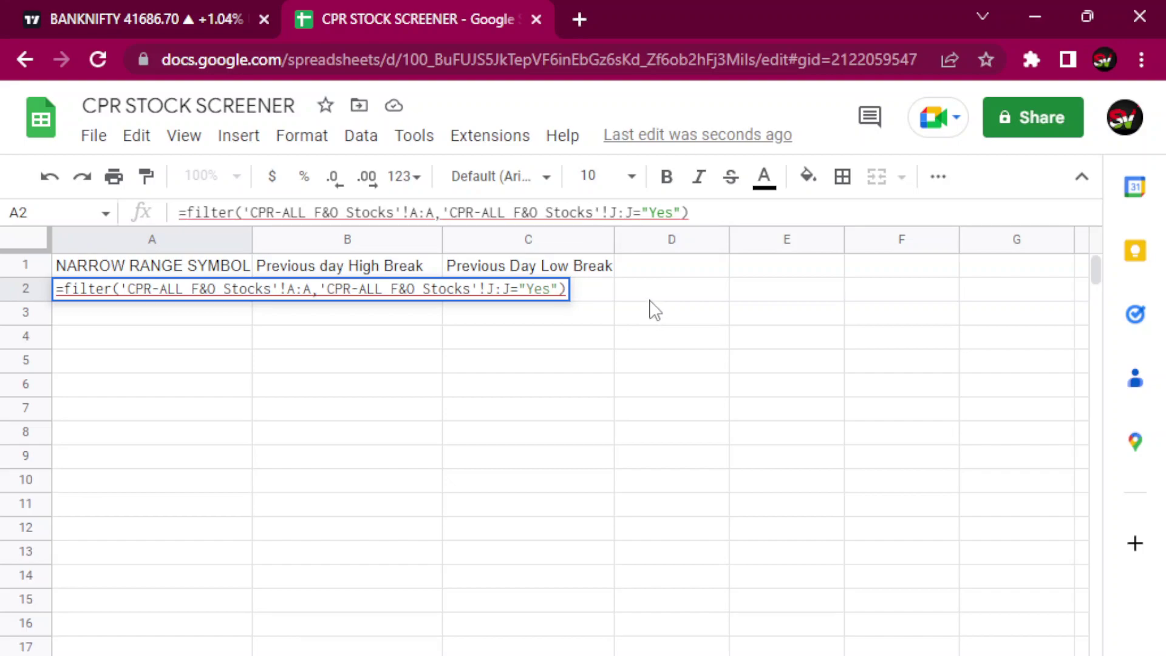
key("Return")
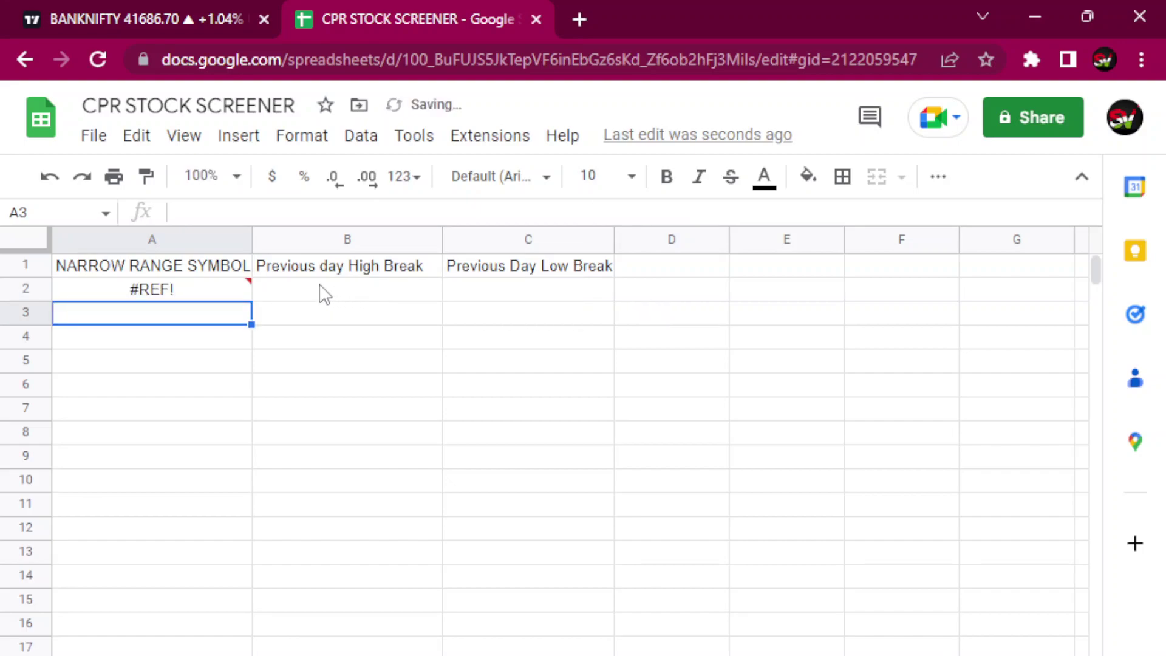
Rename the stock data sheet to abc, then return to the narrow range symbols sheet.
mouse_move(217, 304)
key("ctrl+shift+Page_Up")
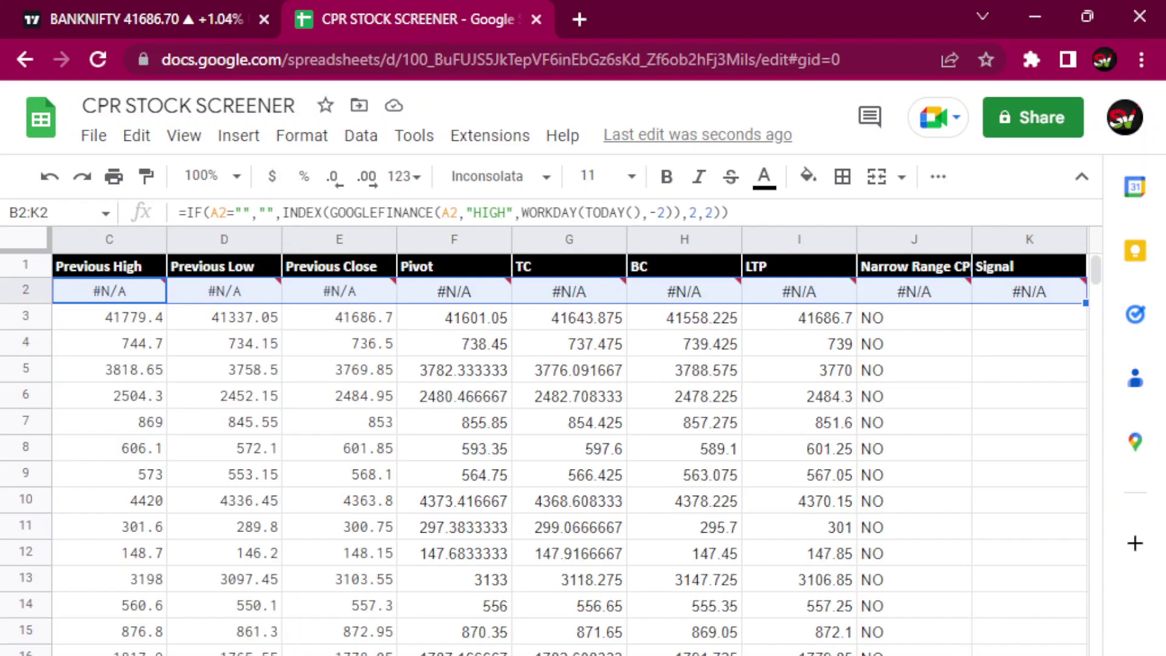
right_click(194, 654)
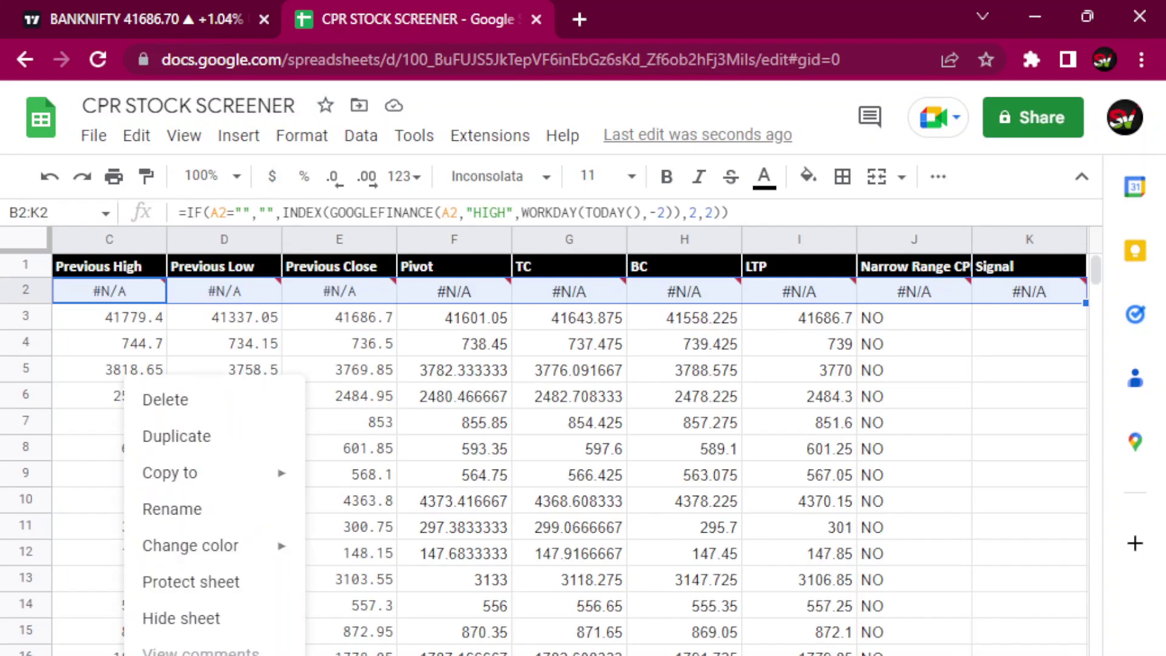
left_click(184, 521)
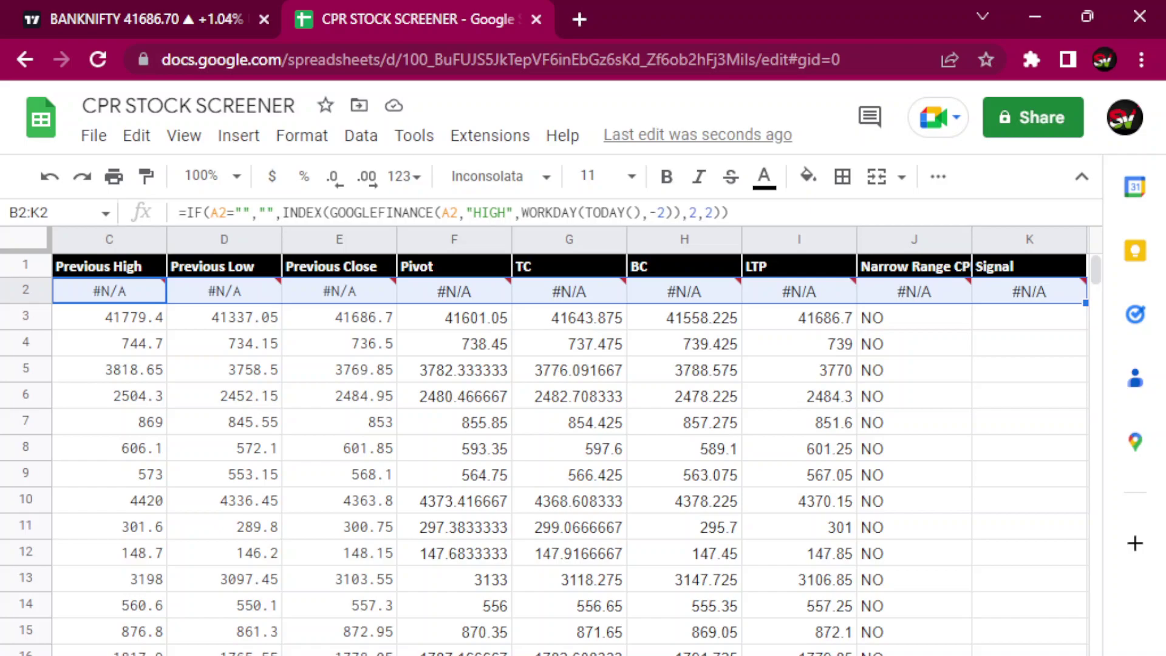
left_click(240, 650)
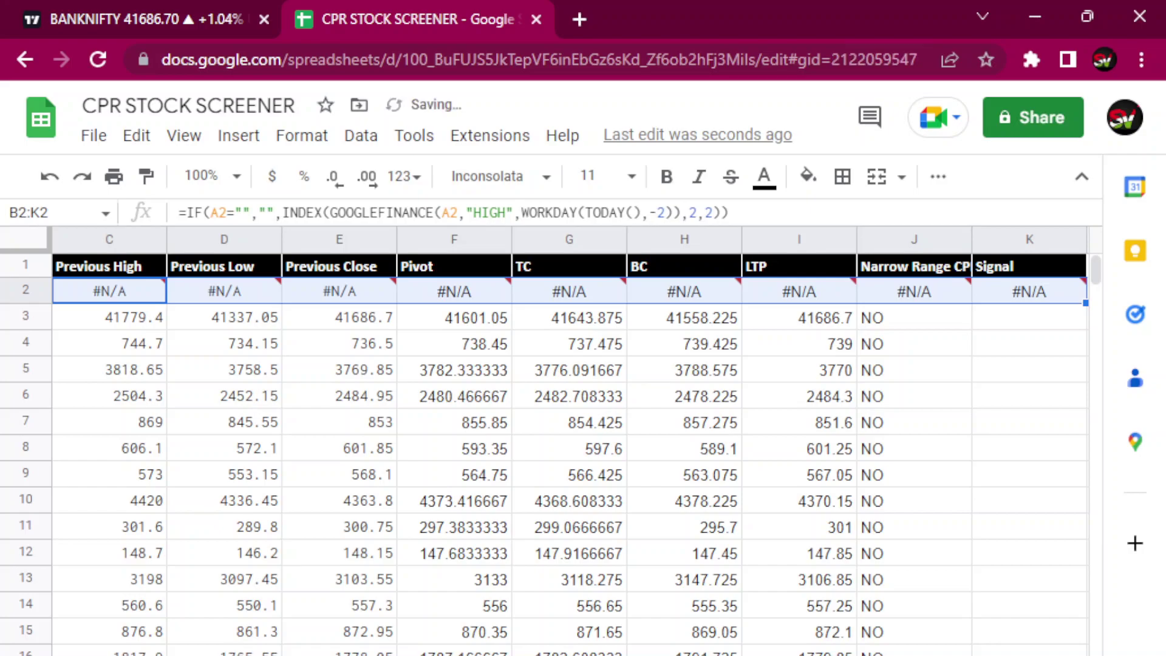
Replace both sheet names in the A2 FILTER formula with abc, enter it and reselect A2.
left_click(190, 298)
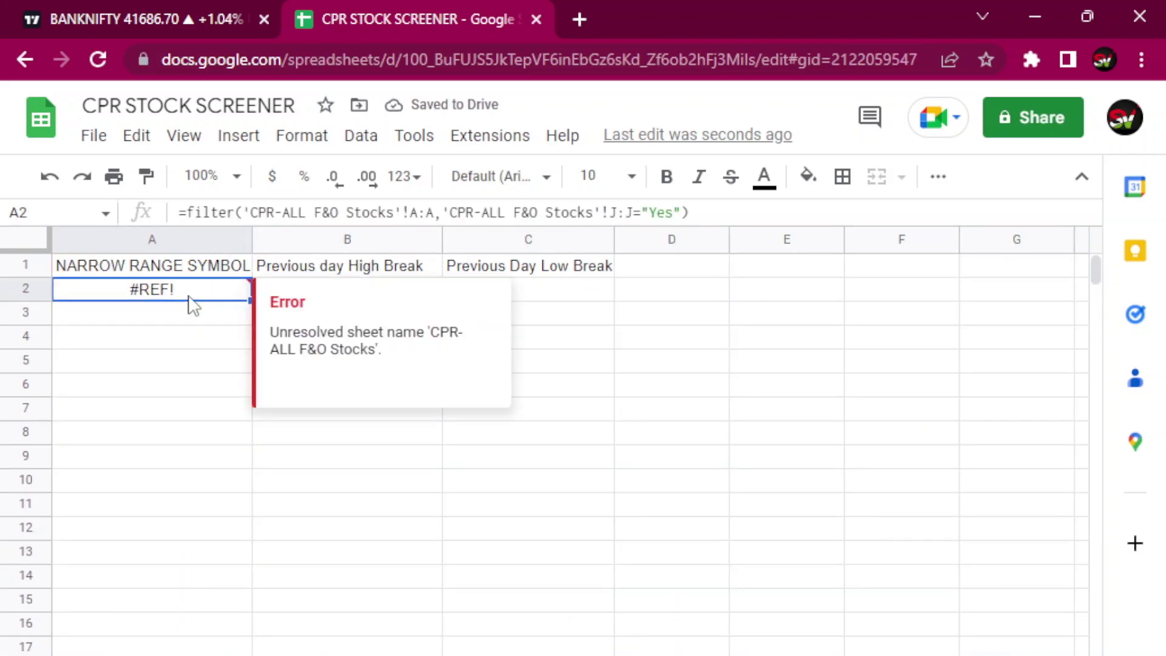
left_click_drag(393, 212, 250, 206)
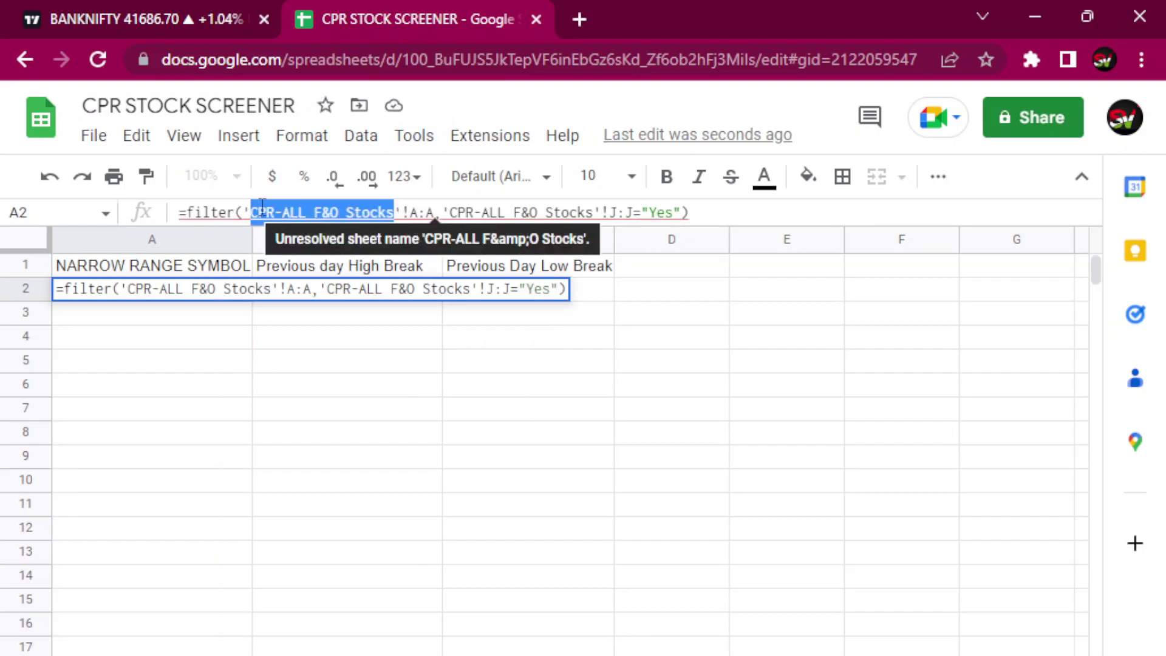
type("abc")
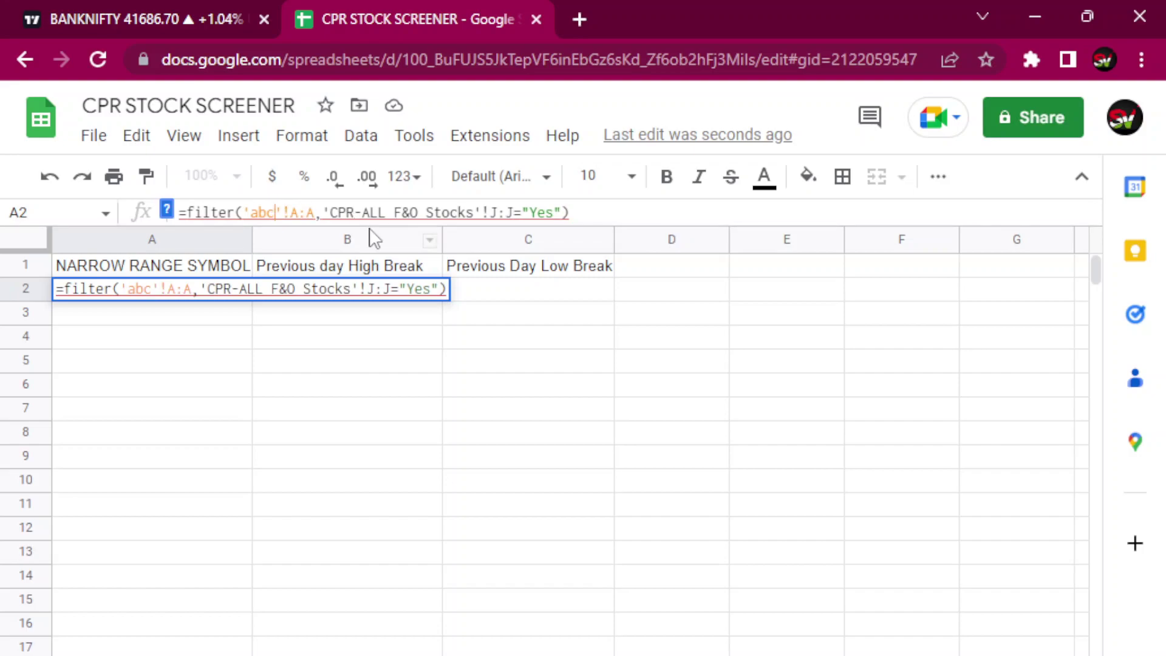
left_click_drag(474, 212, 332, 207)
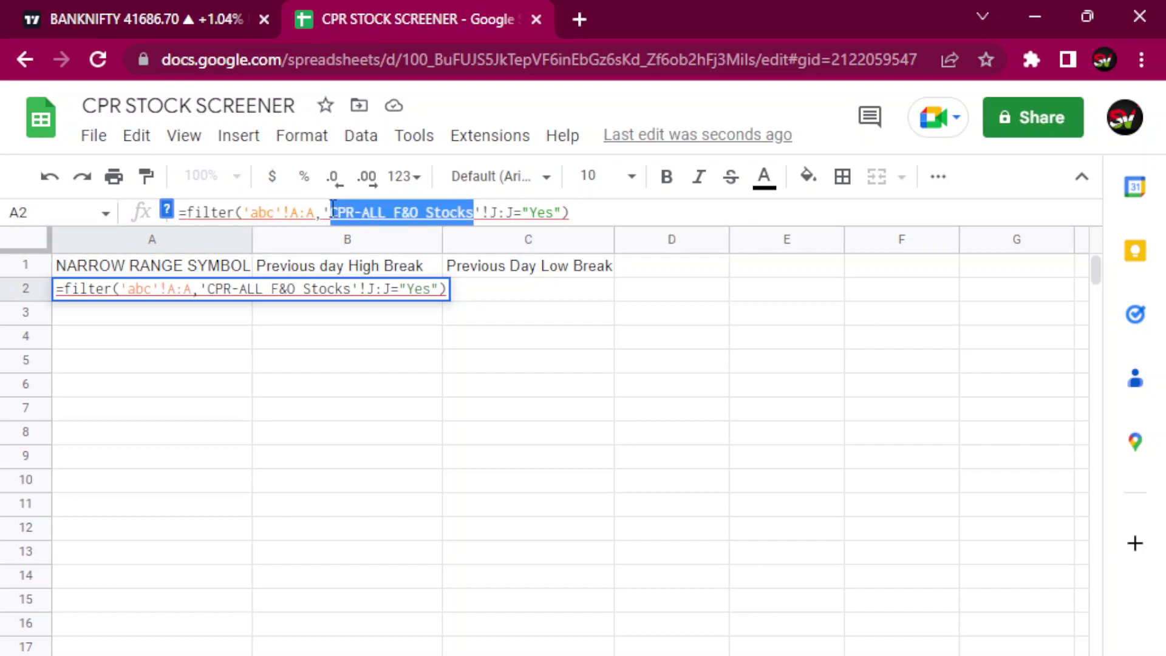
type("abc")
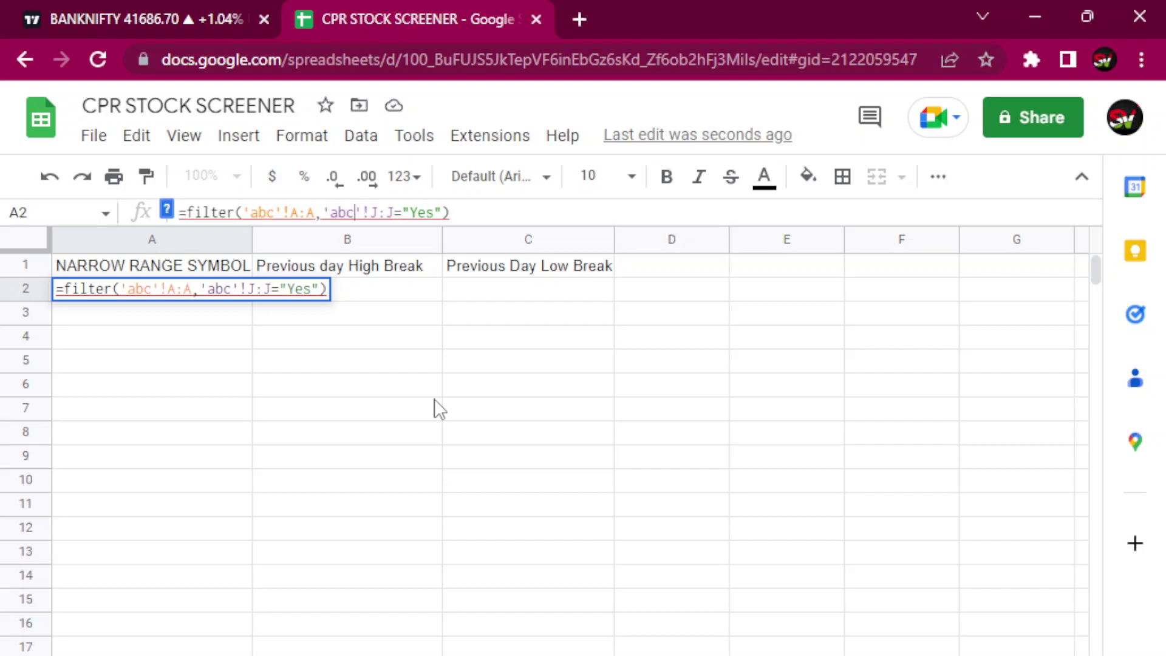
key("Return")
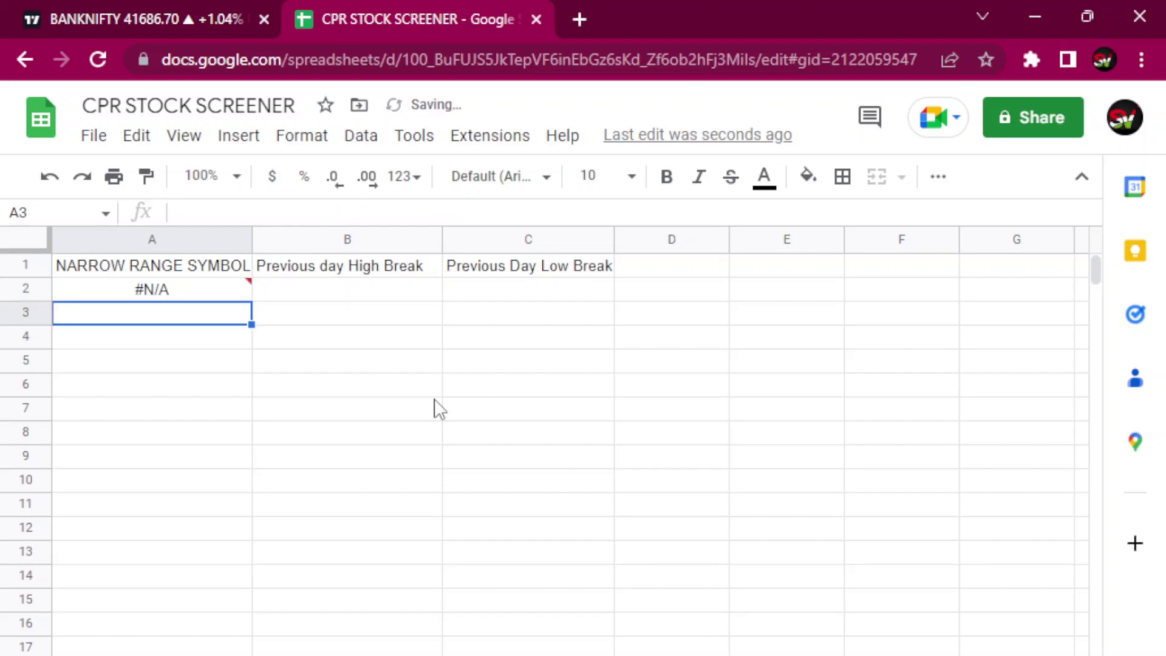
mouse_move(156, 290)
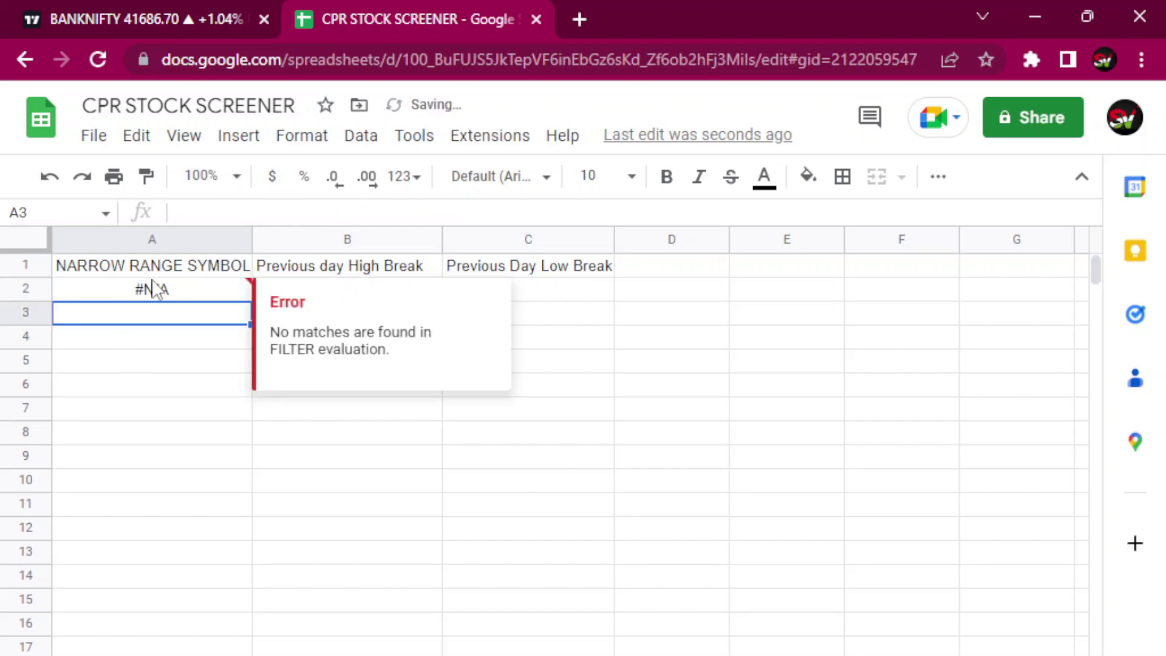
left_click(187, 292)
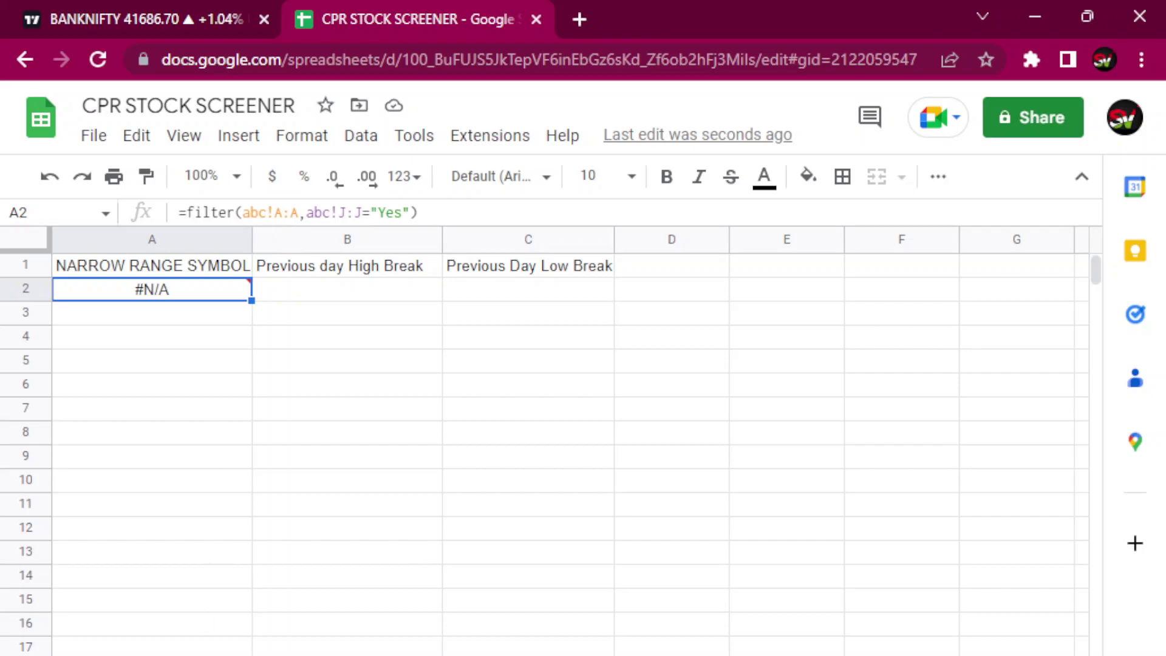
On the abc sheet, fill the INDEXNSE:NIFTY_BANK symbol from A3 up into A2 over the stray FILTER formula.
key("ctrl+shift+Page_Up")
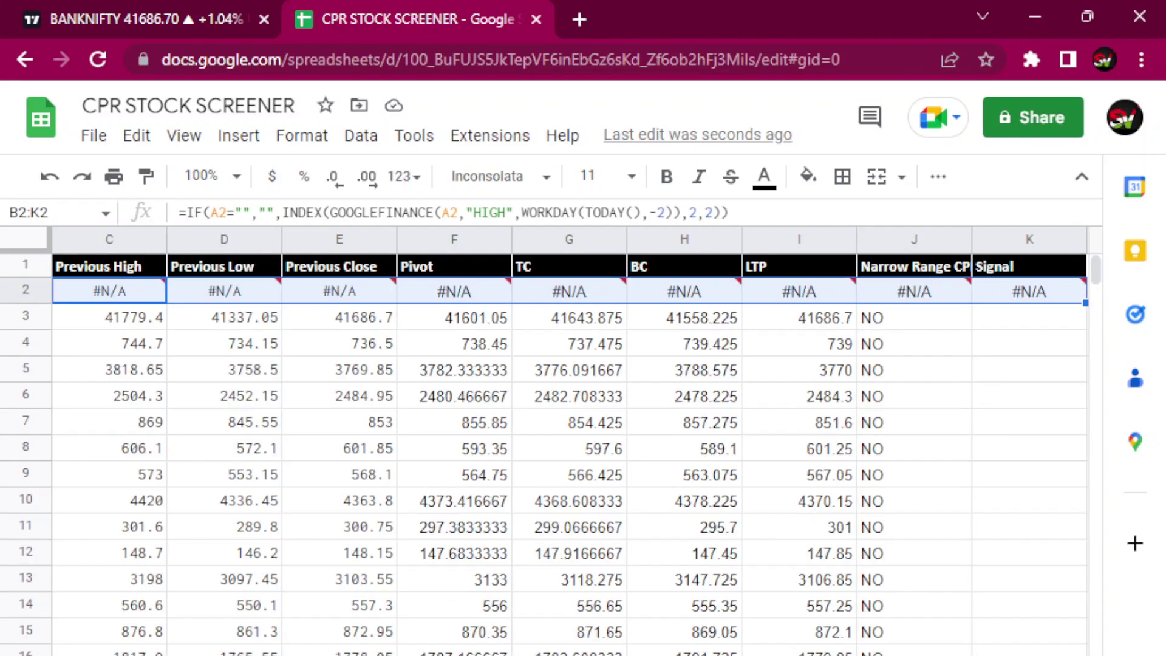
scroll(569, 449, "left", 3)
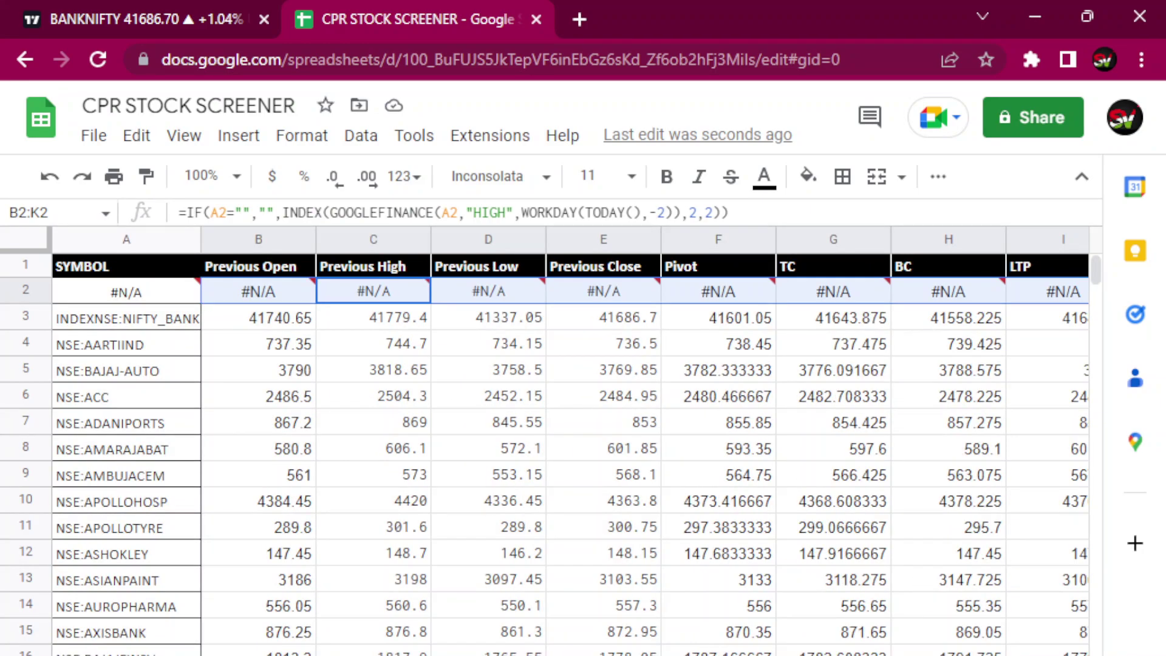
left_click(145, 297)
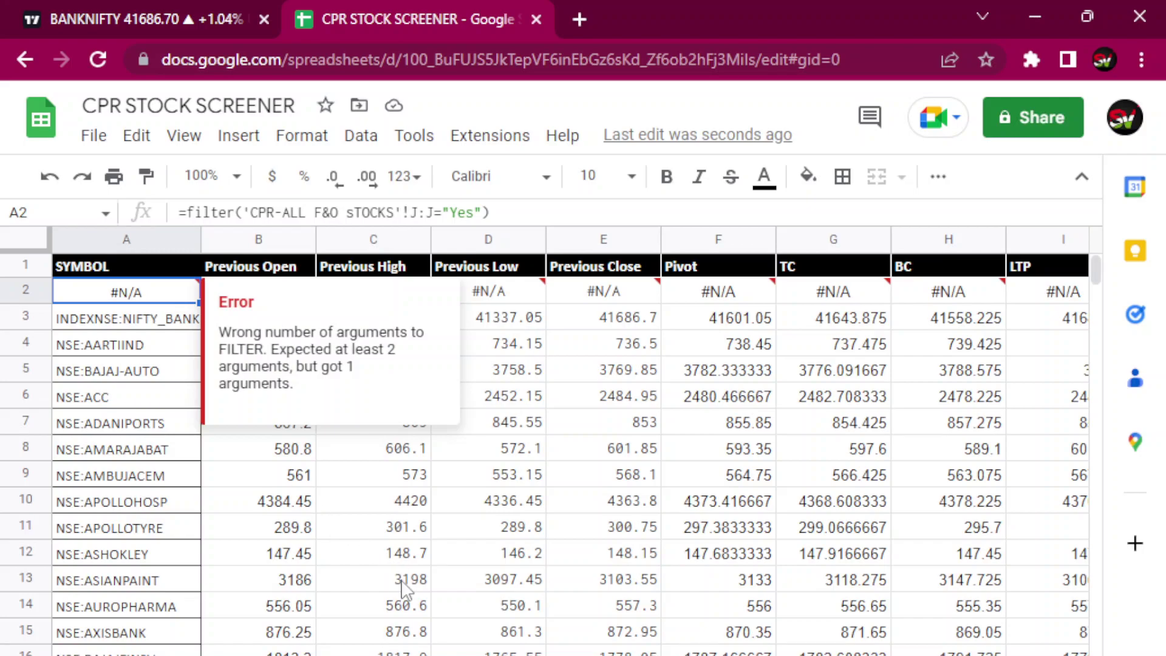
left_click(124, 331)
left_click_drag(200, 329, 191, 284)
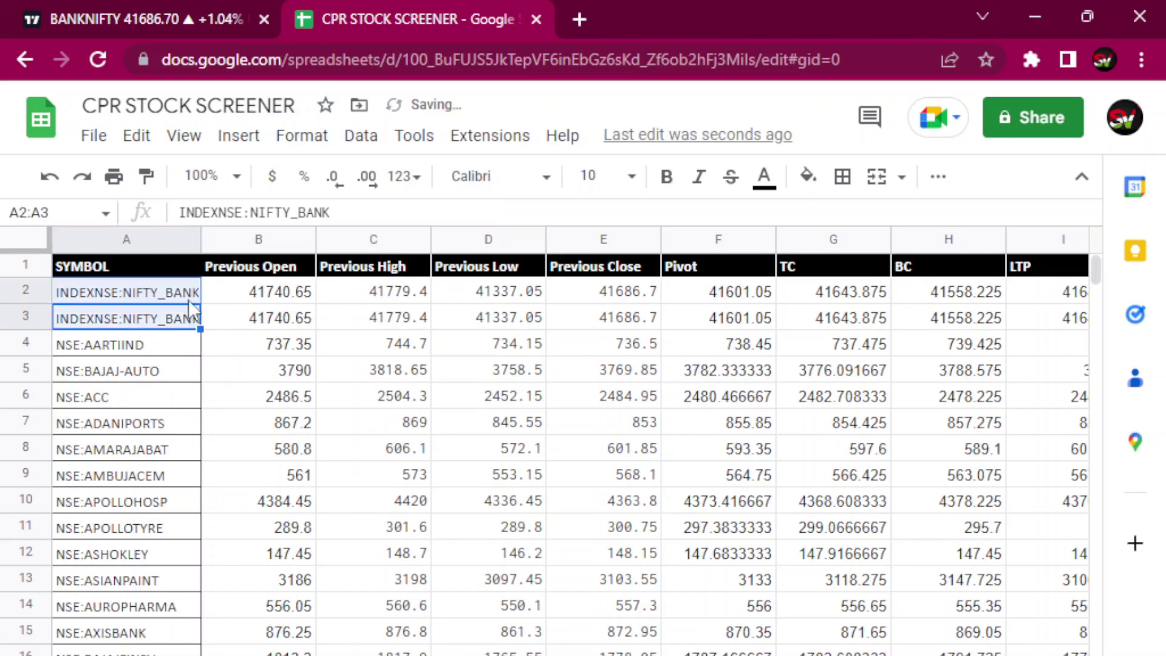
Change the symbol in A2 of the abc sheet to INDEXNSE:NIFTY_50.
left_click(189, 300)
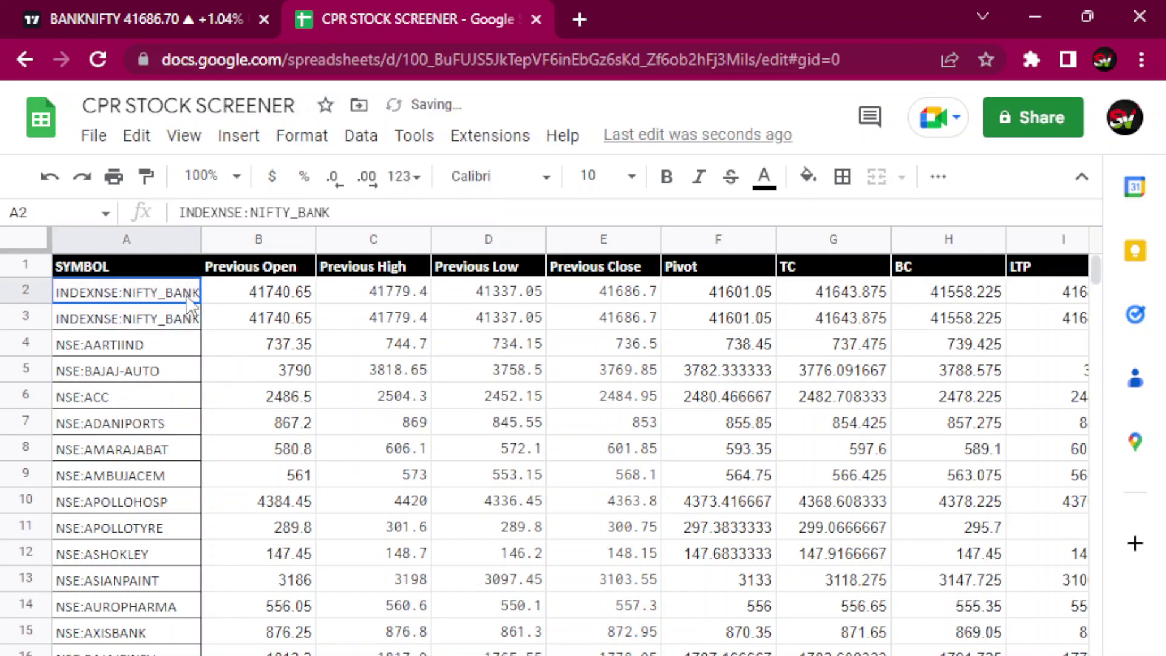
left_click(353, 211)
key("BackSpace")
key("BackSpace")
key("BackSpace")
key("BackSpace")
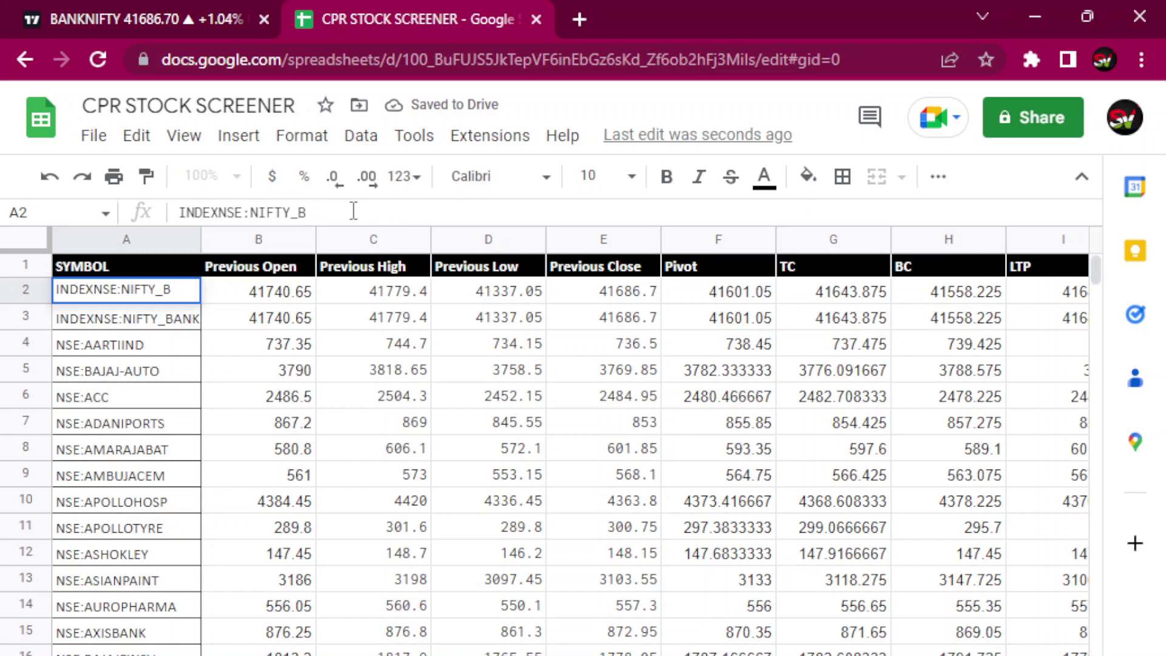
type("50")
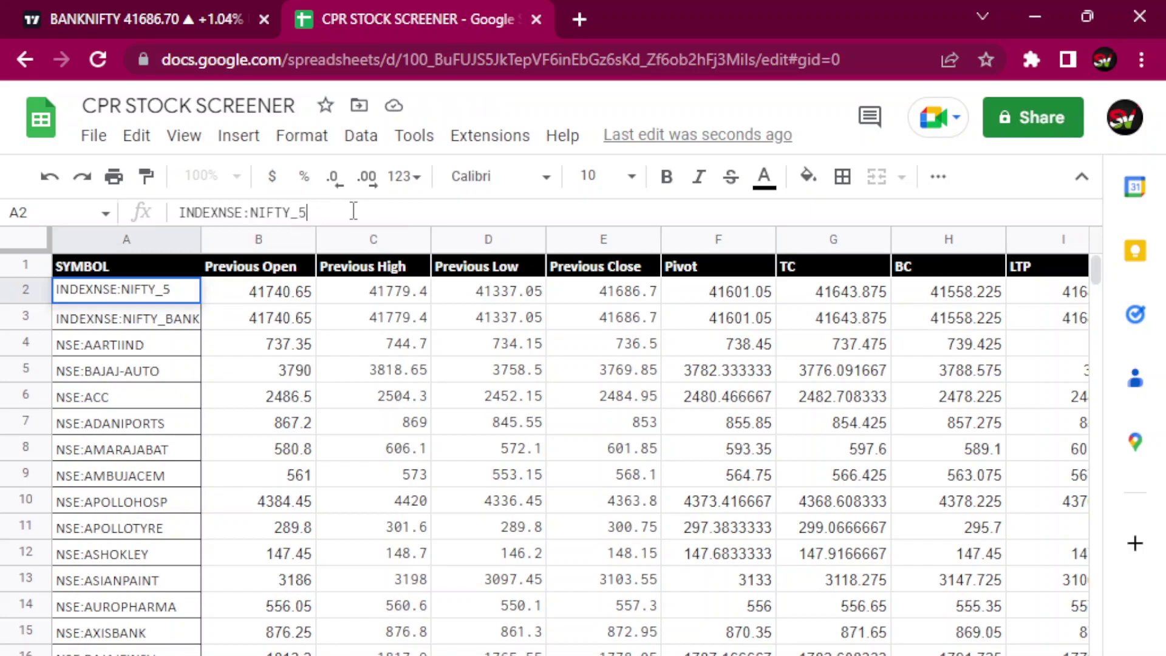
key("Return")
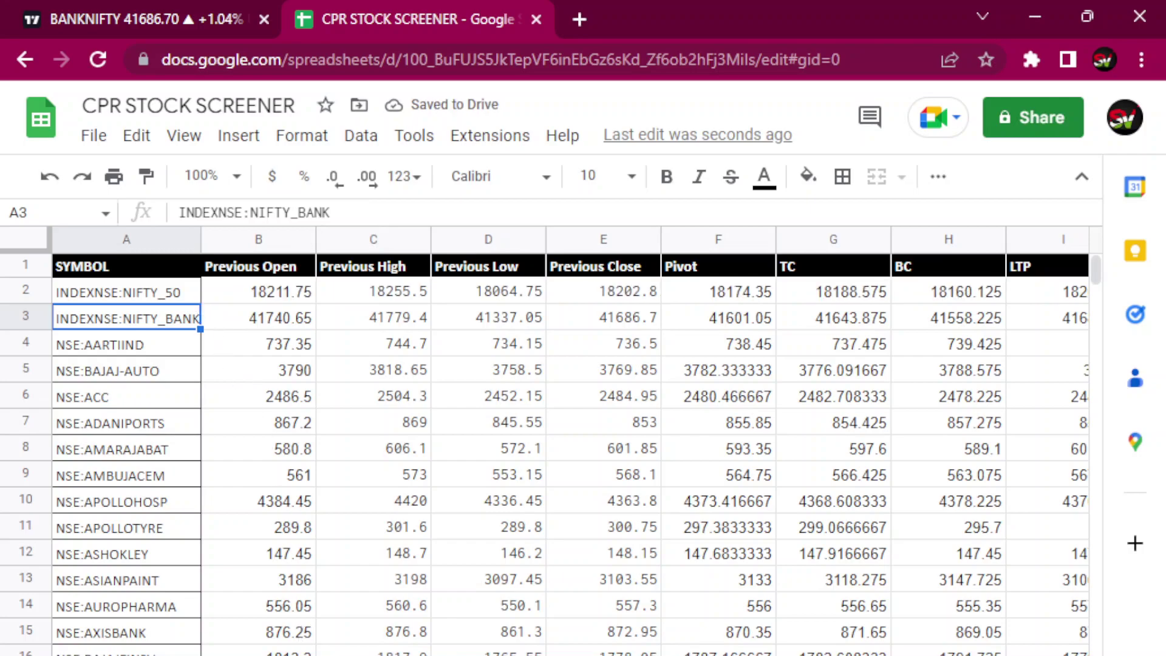
Check the A2 FILTER result on the narrow range sheet against the Narrow Range CPR column of the abc sheet.
left_click(200, 654)
mouse_move(152, 294)
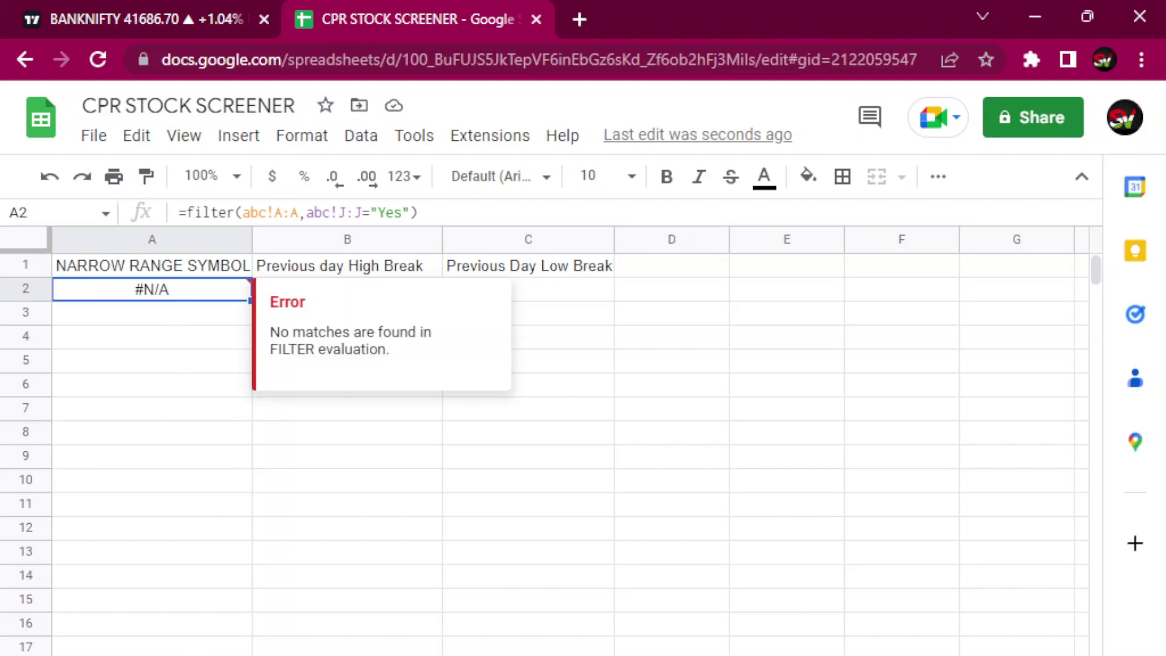
left_click(209, 654)
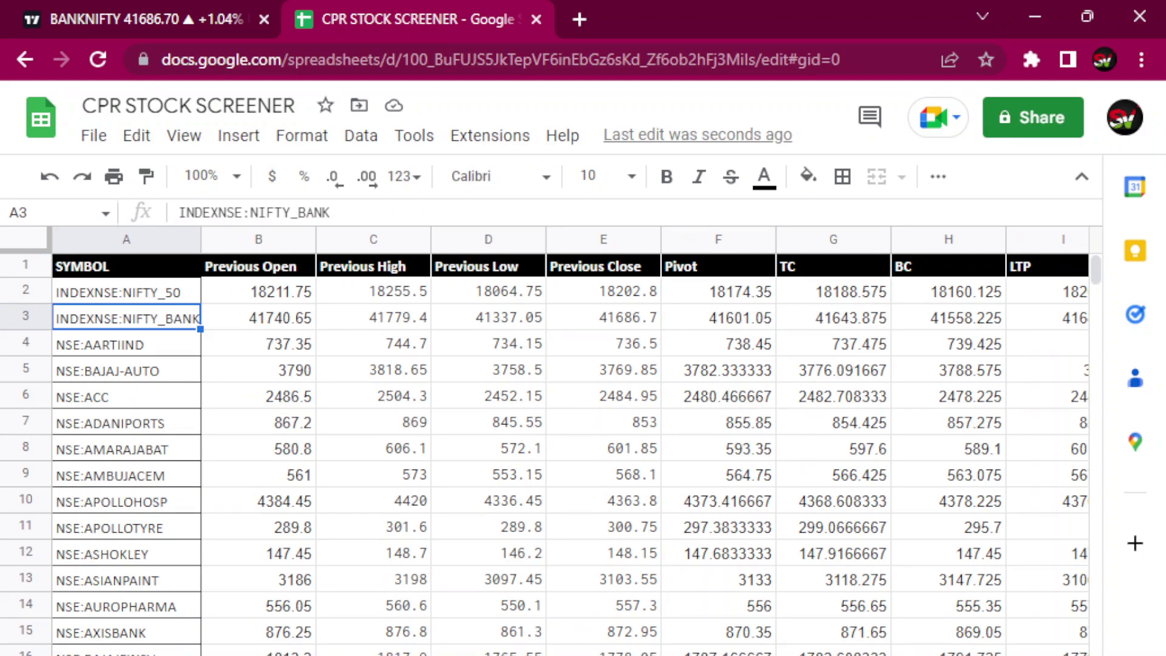
scroll(571, 449, "right", 4)
scroll(571, 450, "left", 4)
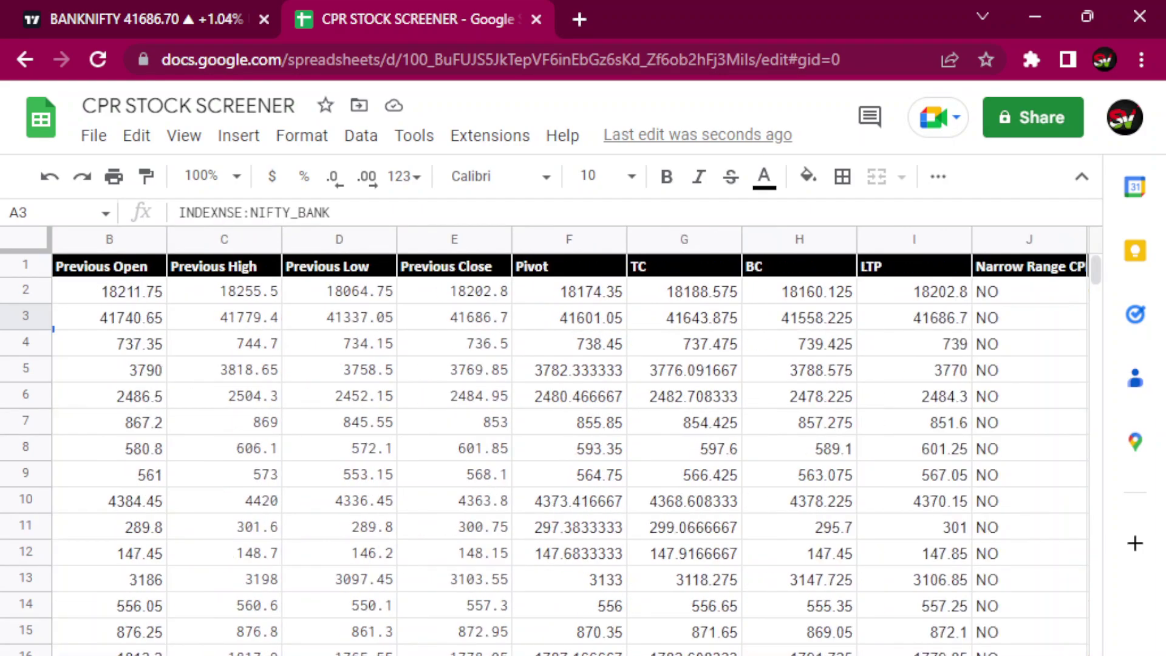
left_click(182, 653)
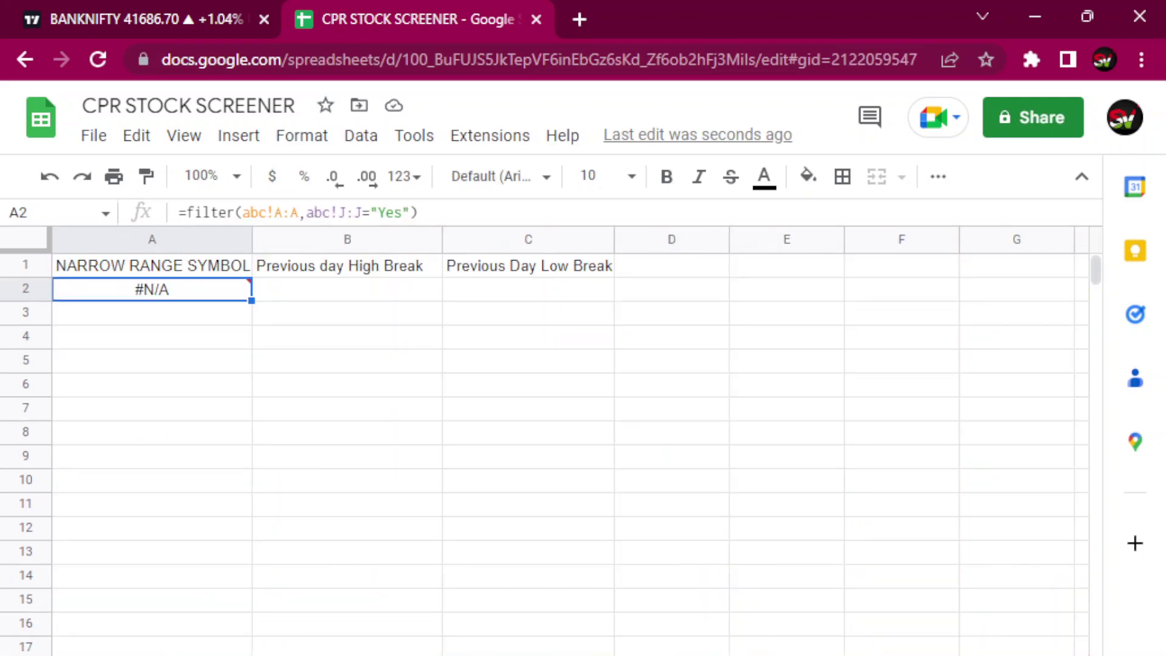
mouse_move(190, 290)
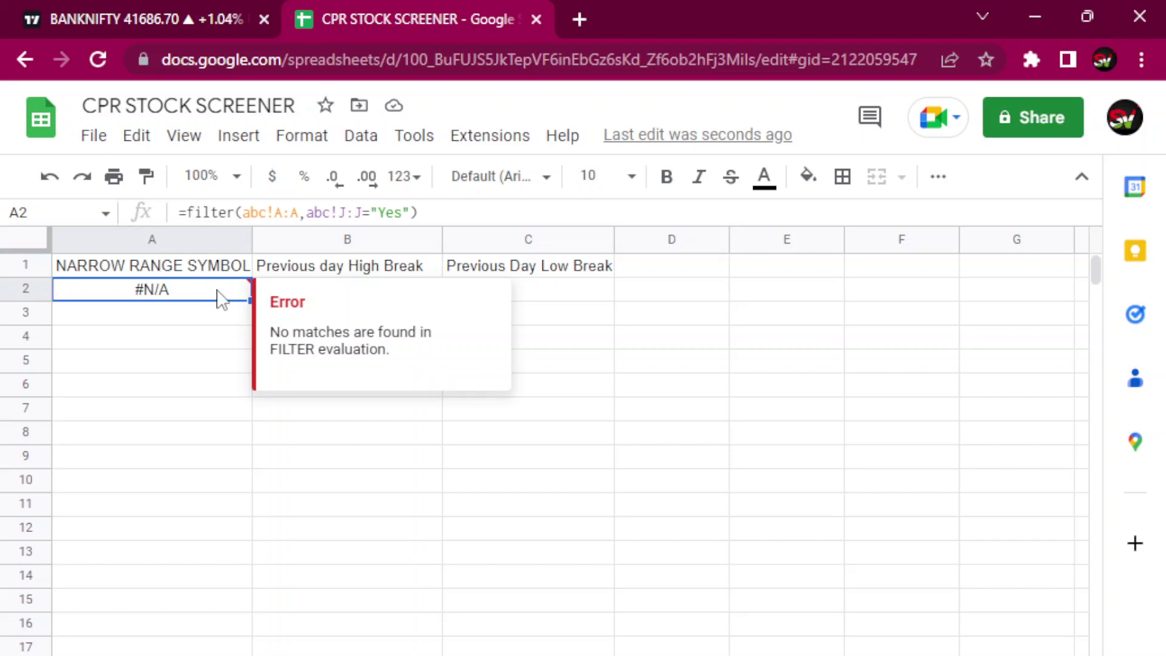
Enclose the first reference, abc!A:A, in single quotes in the A2 FILTER formula.
left_click(243, 208)
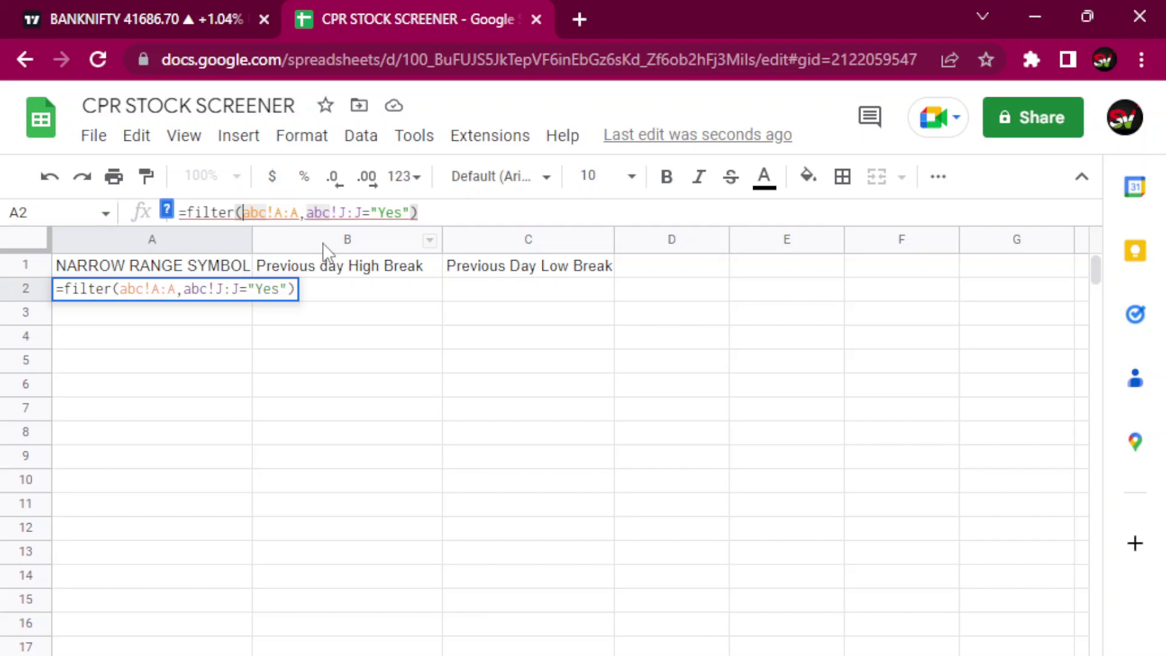
type("'")
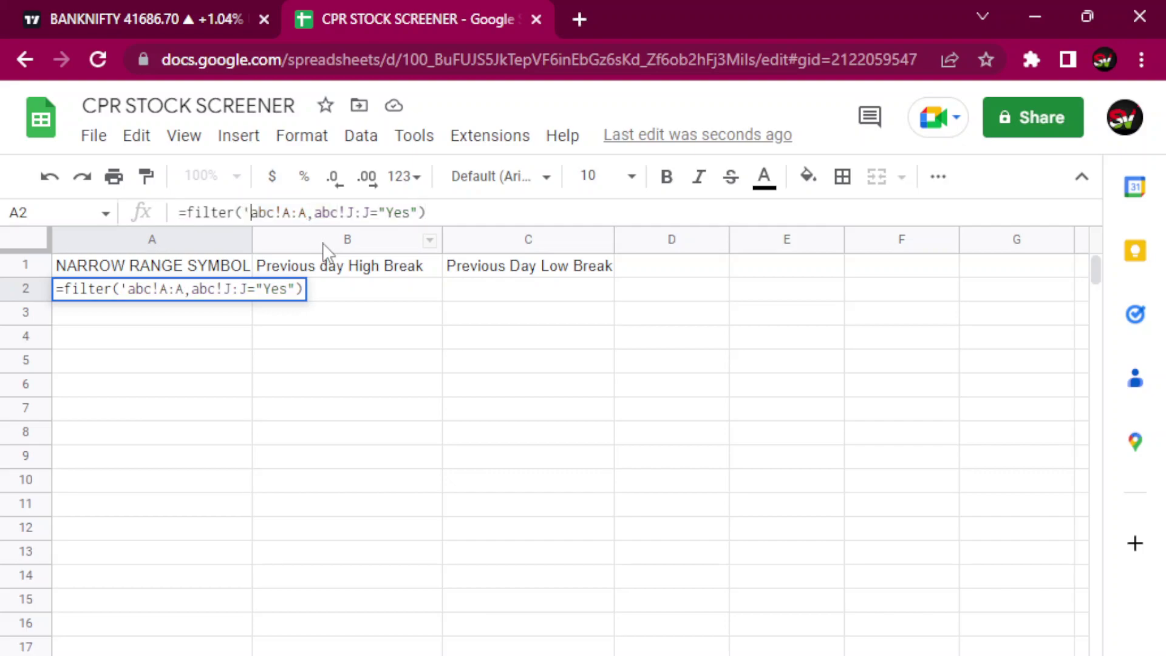
left_click(310, 212)
type("'")
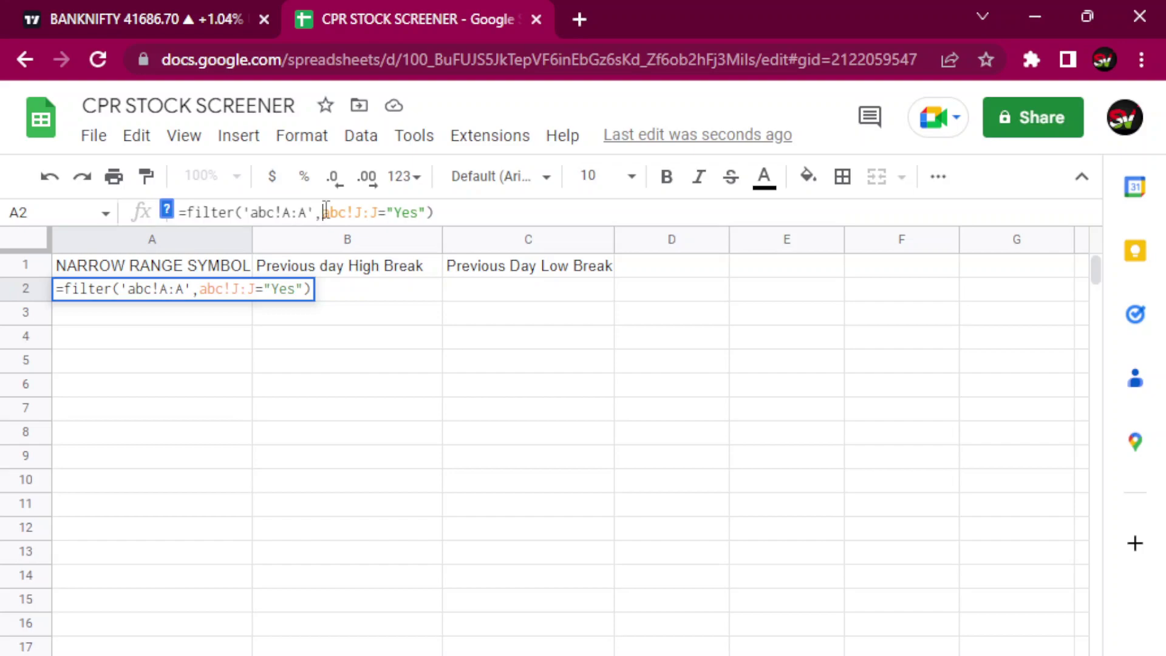
Correct the A2 formula to =filter('abc'!A:A,'abc'!J:J="Yes"), with the single quotes enclosing only the sheet names.
left_click(323, 212)
type("'")
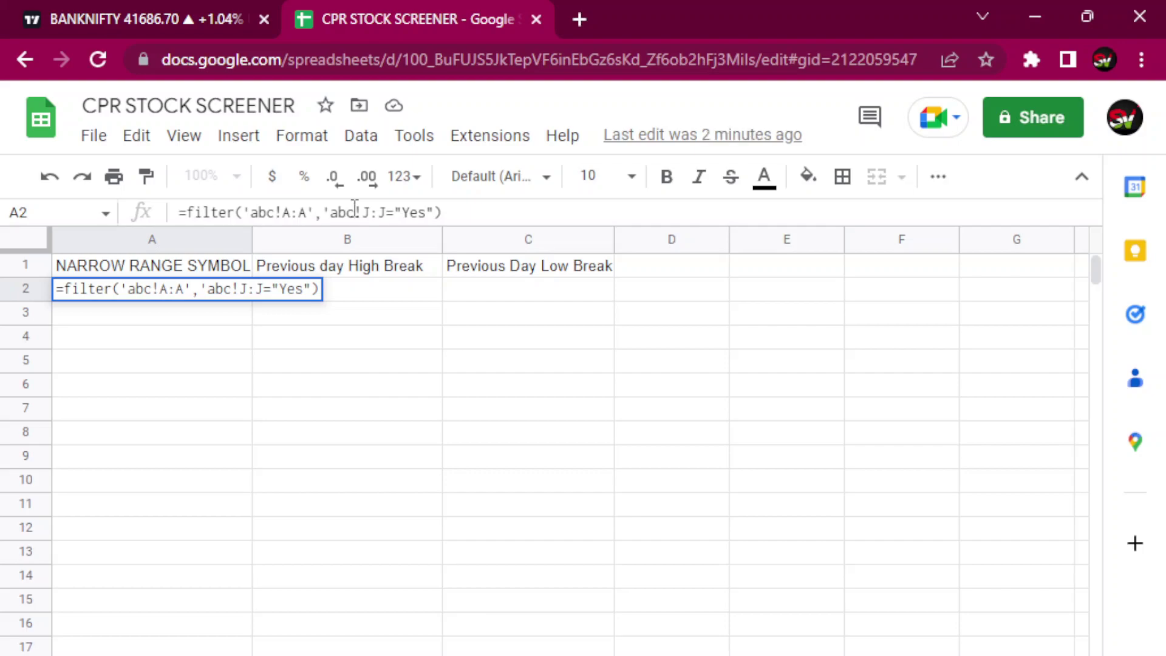
left_click(355, 212)
type("'")
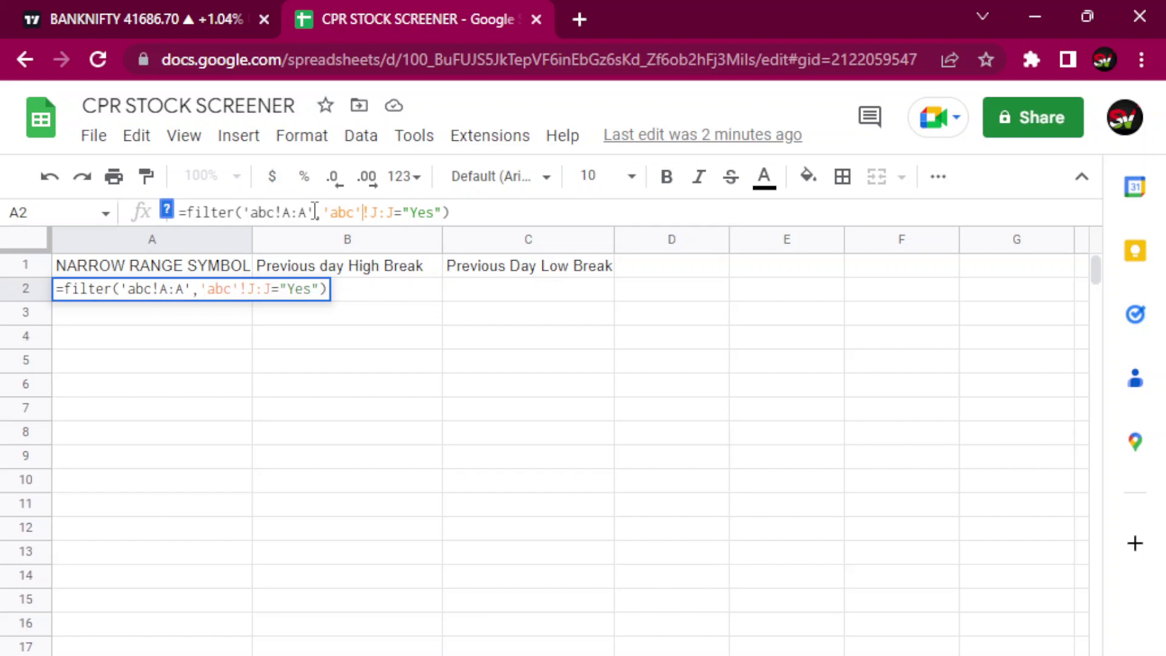
left_click(277, 212)
type("'")
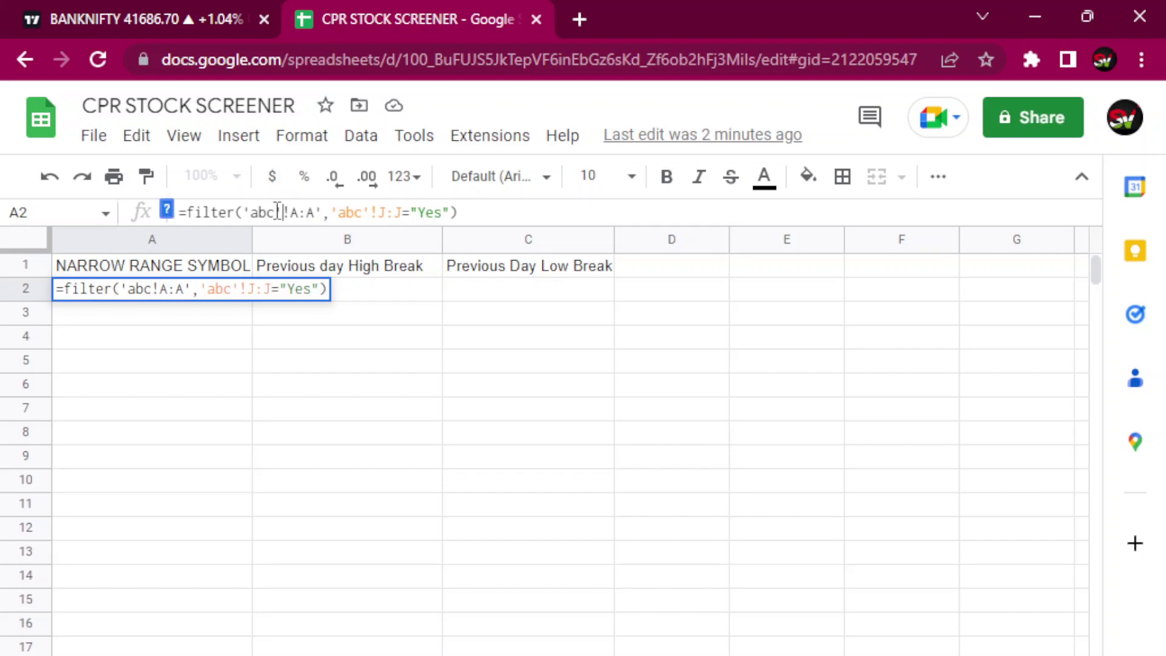
left_click(322, 212)
key("BackSpace")
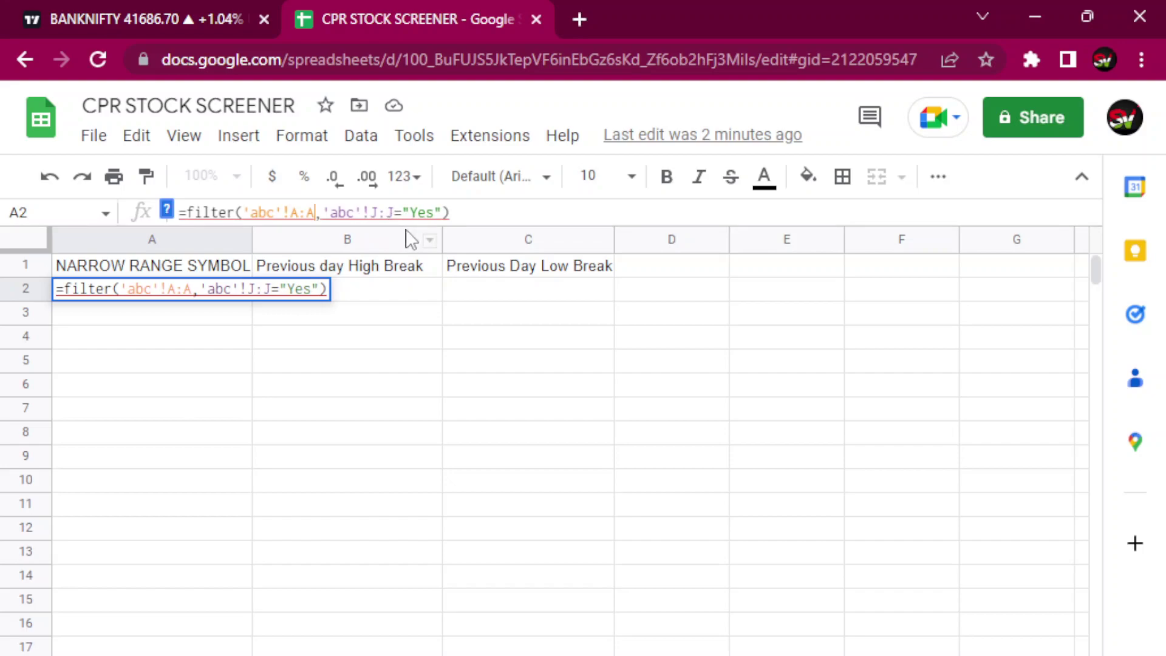
key("Return")
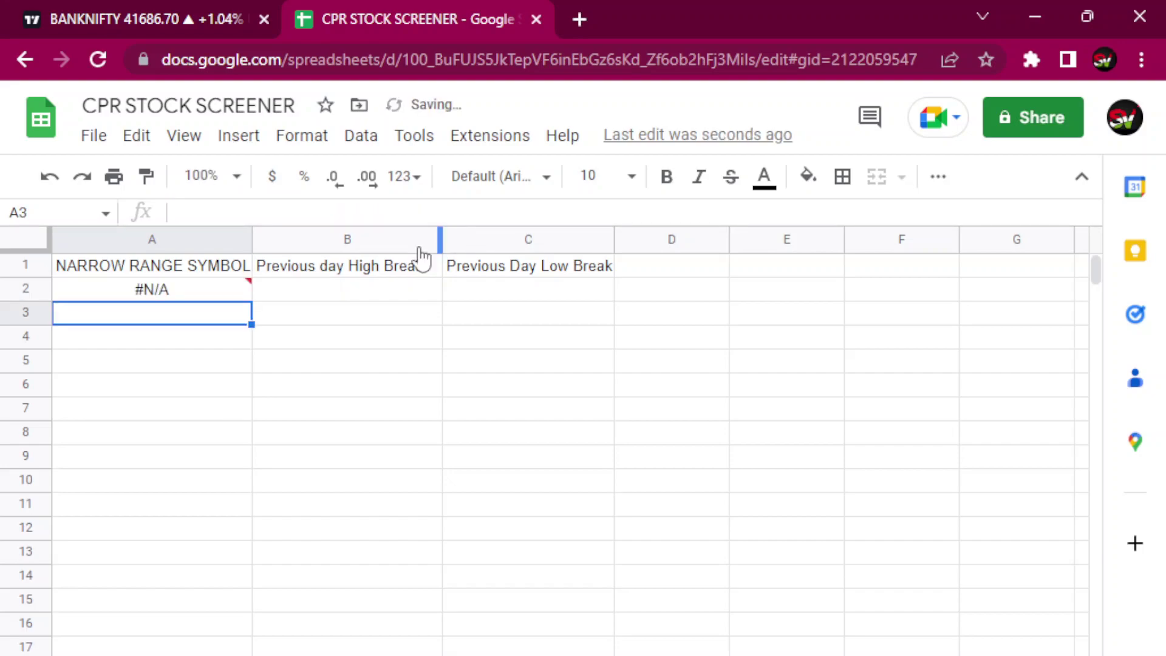
Try again to enclose the sheet name abc in single quotes in both references of the A2 FILTER formula.
left_click(201, 295)
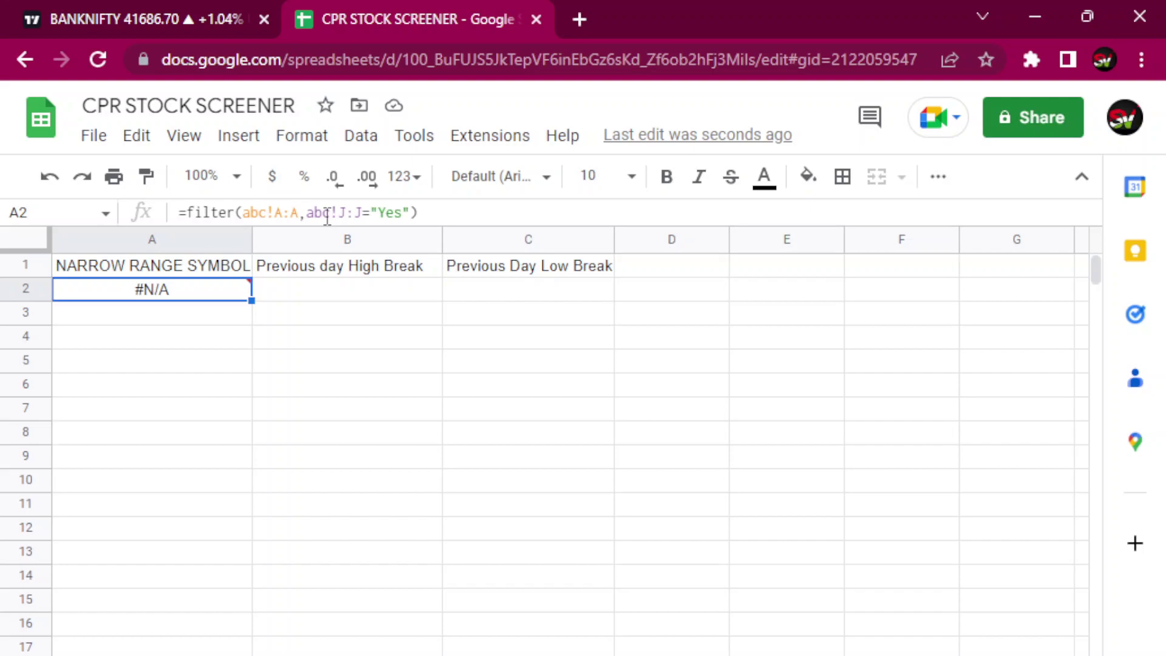
left_click(246, 209)
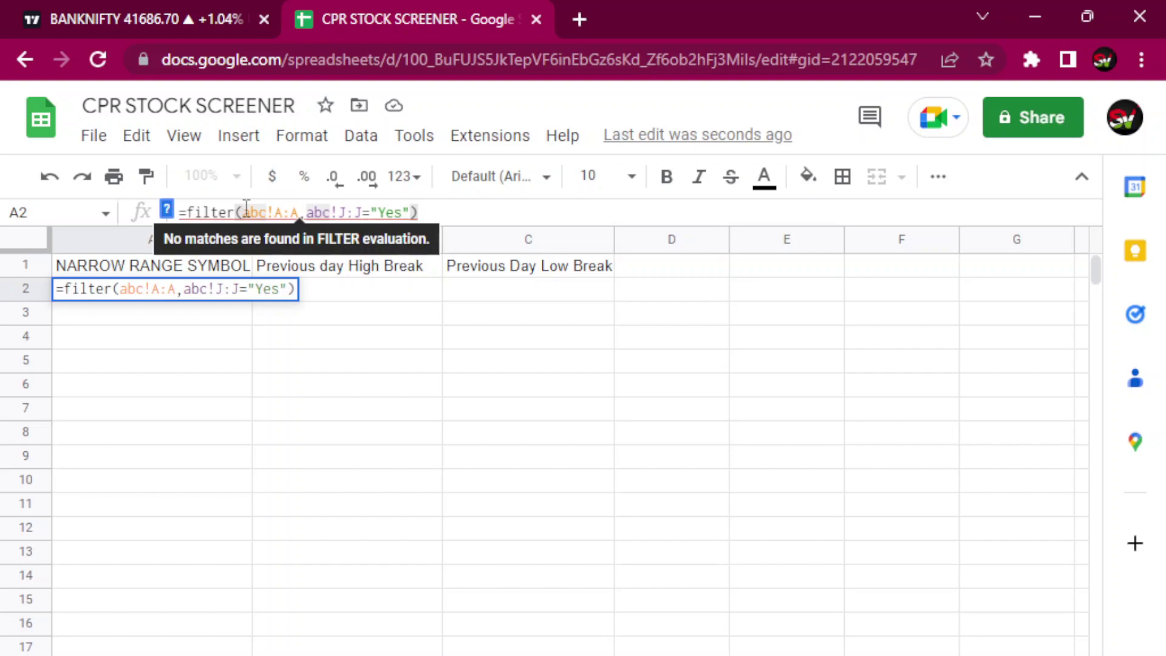
type("'")
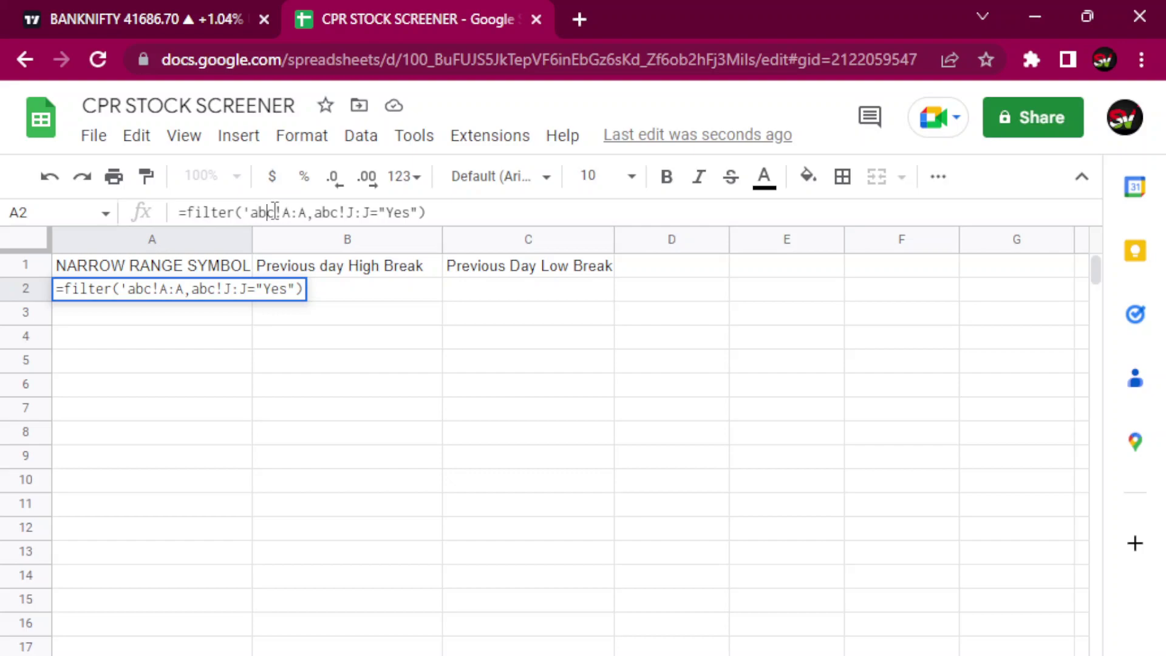
type("'")
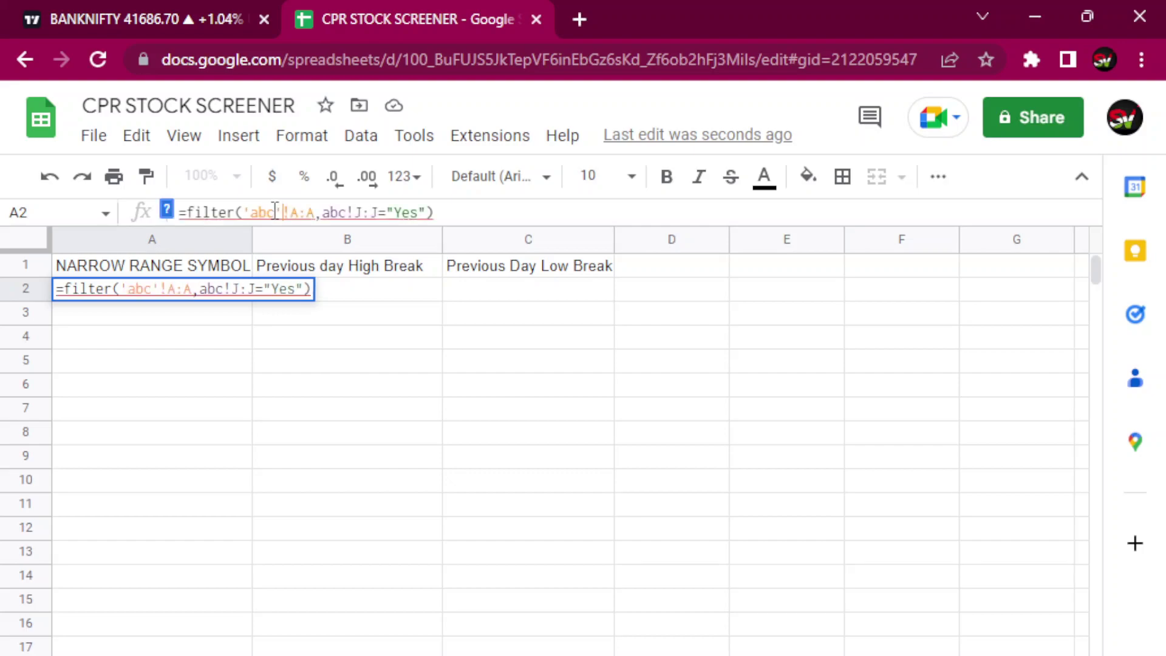
left_click(324, 212)
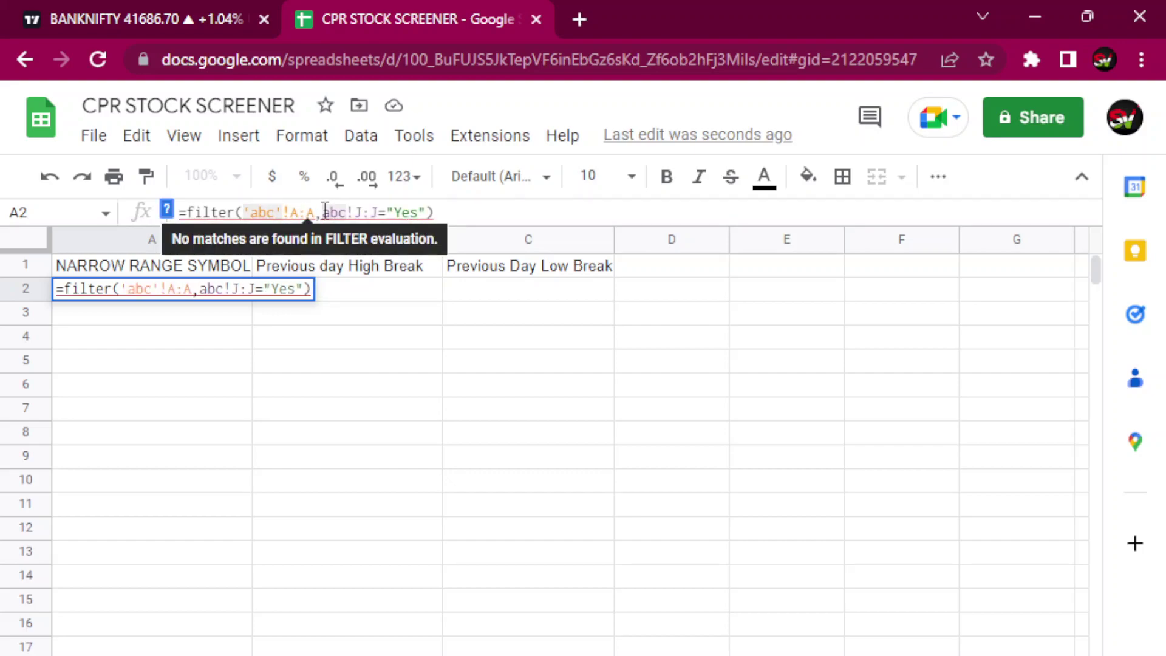
type("'")
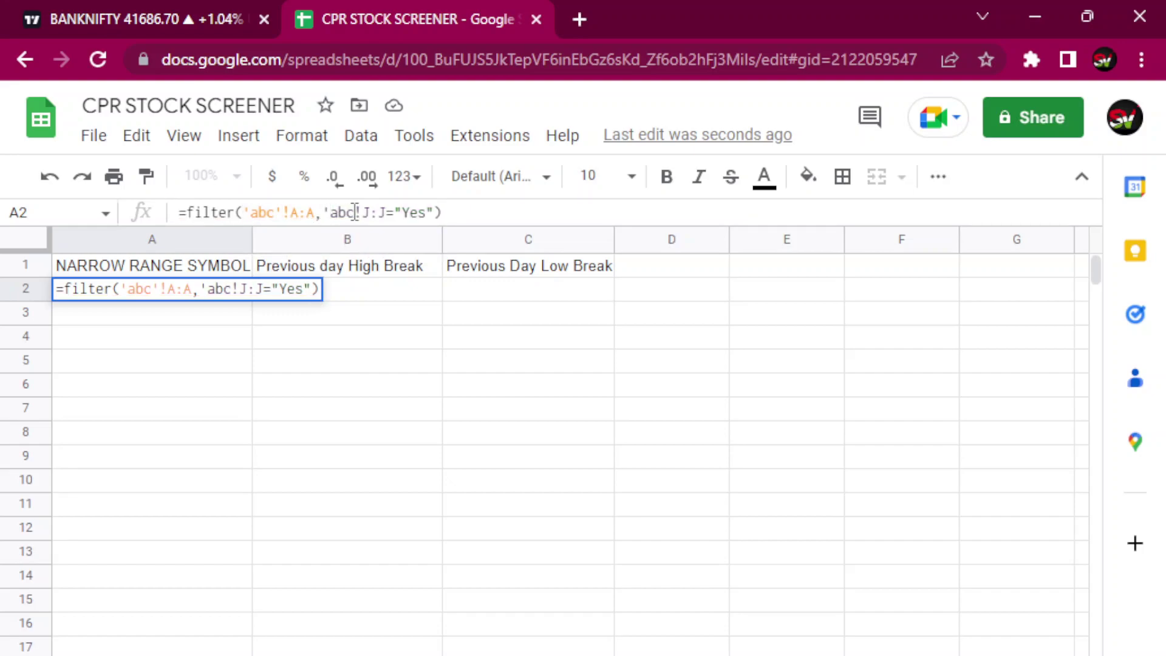
left_click(354, 212)
type("'")
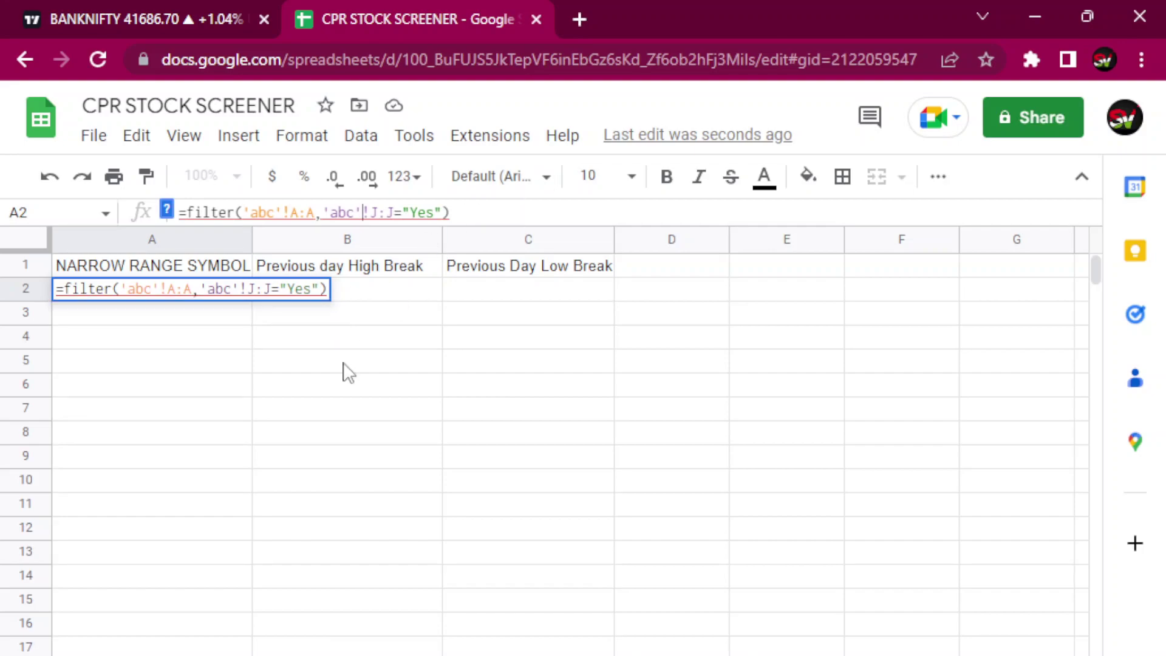
left_click(388, 298)
mouse_move(204, 296)
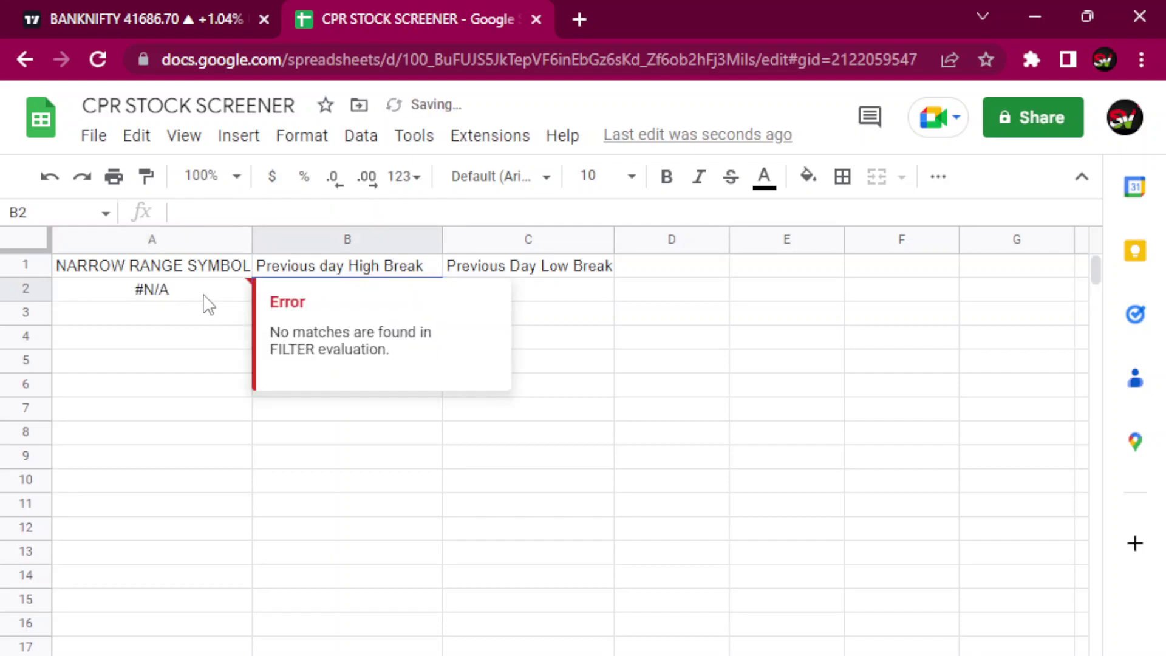
left_click(208, 298)
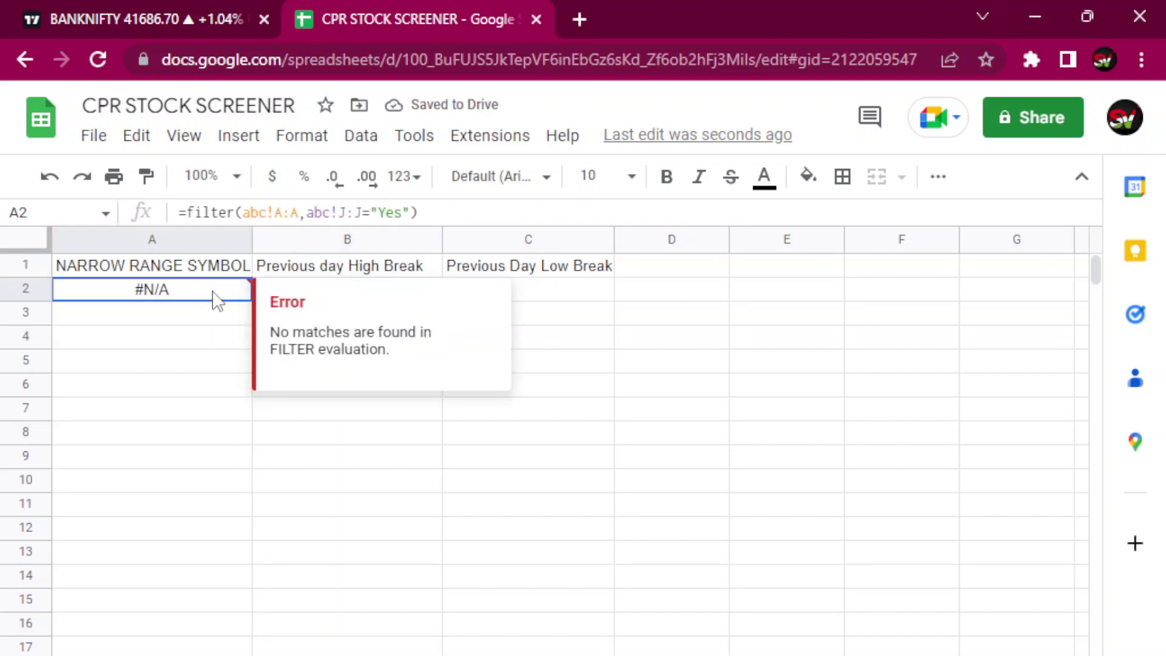
left_click(329, 486)
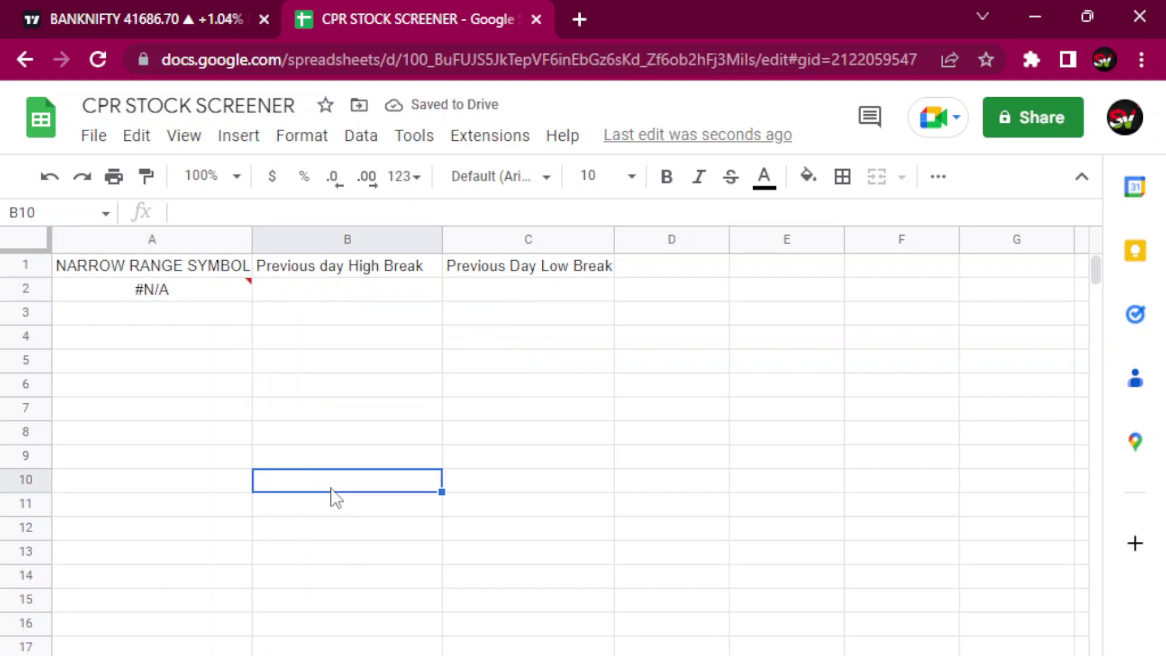
left_click(322, 301)
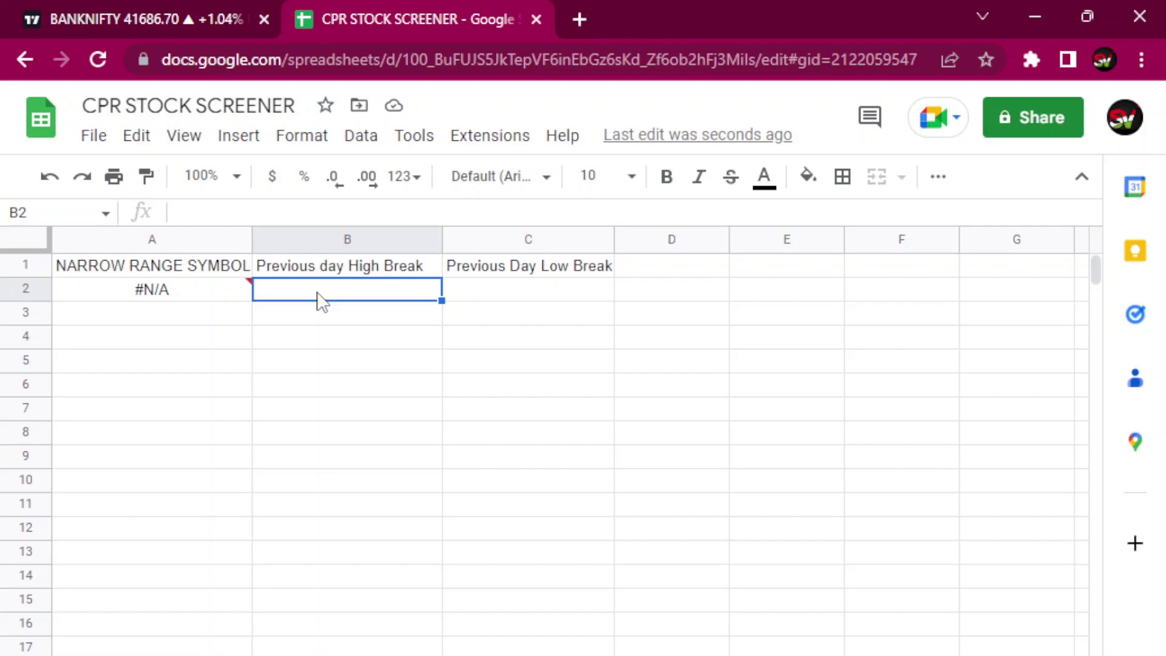
type("=")
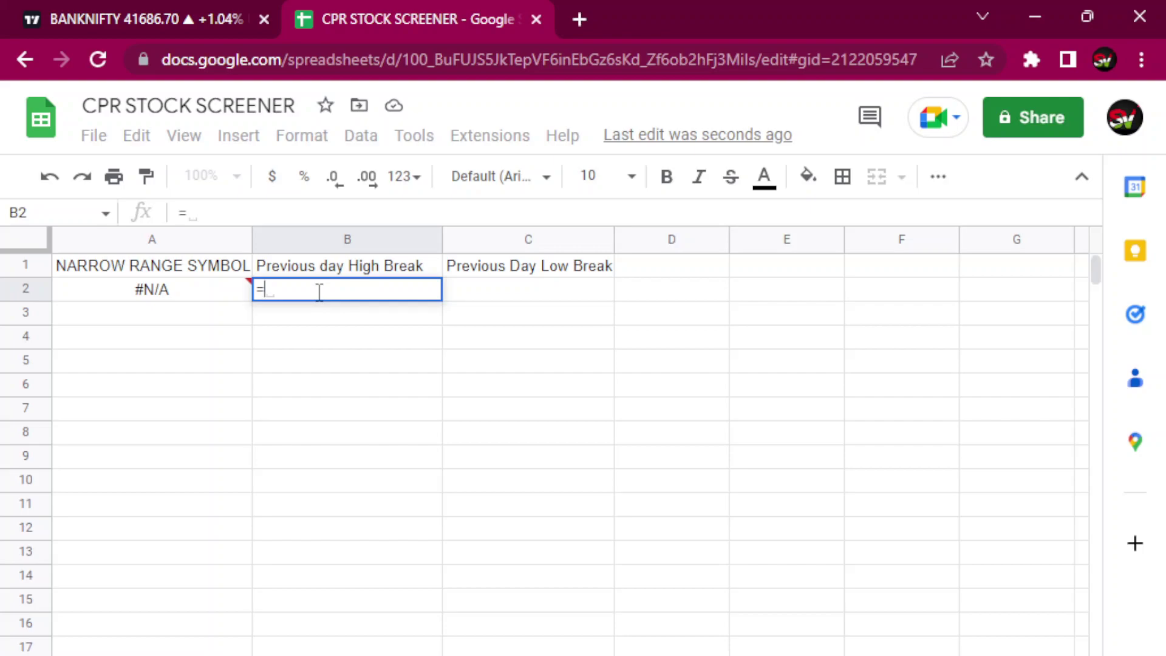
left_click(223, 295)
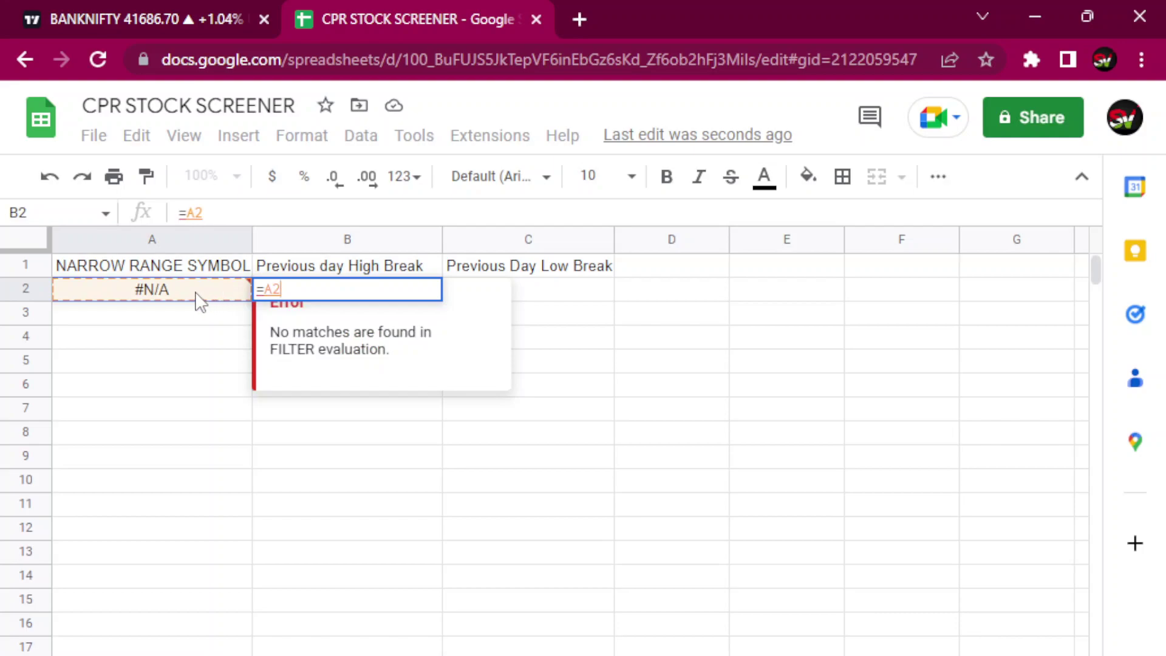
key("BackSpace")
key("BackSpace")
key("BackSpace")
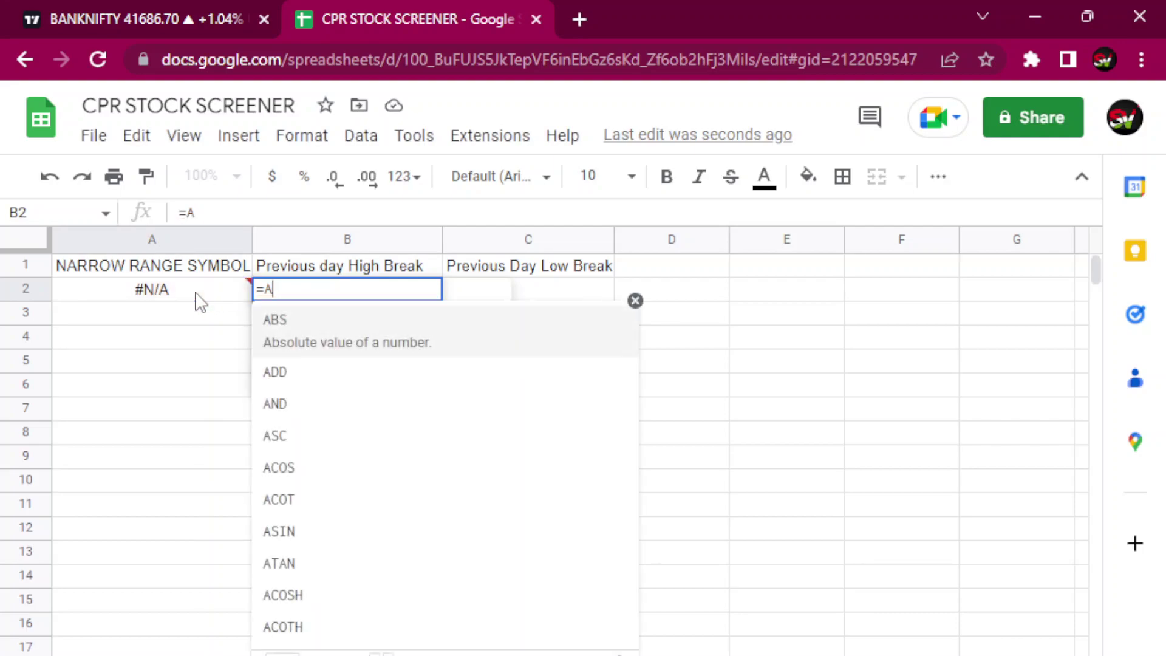
left_click(196, 297)
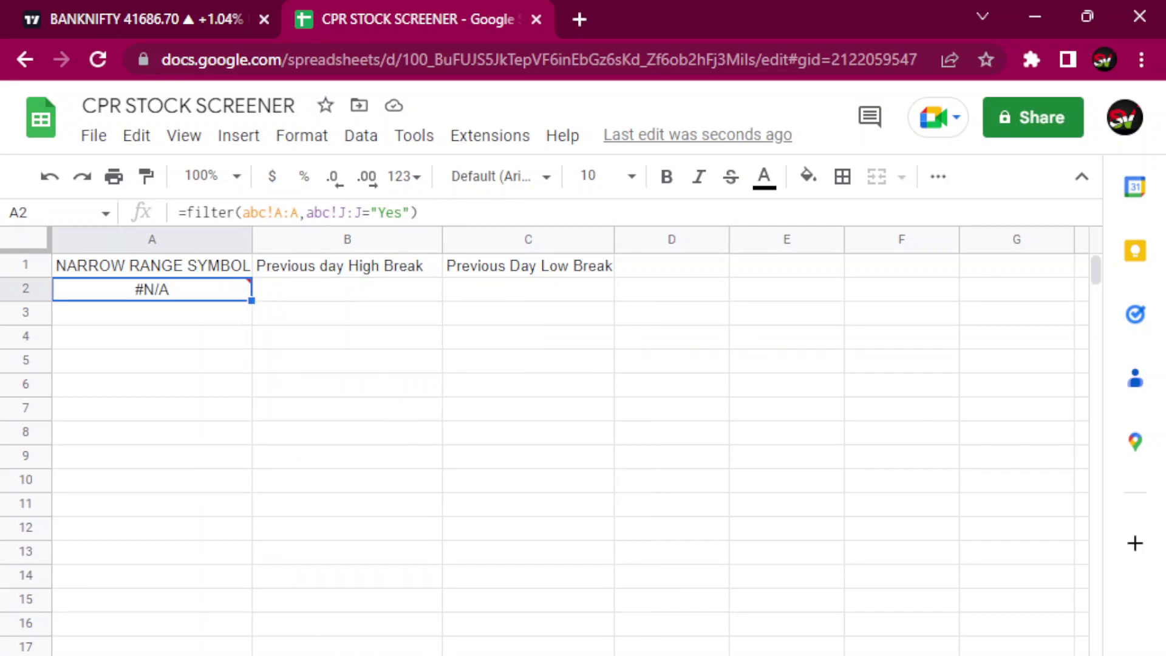
Check the Narrow Range CPR and Signal columns on the abc sheet, and return to the narrow range sheet.
key("ctrl+Page_Up")
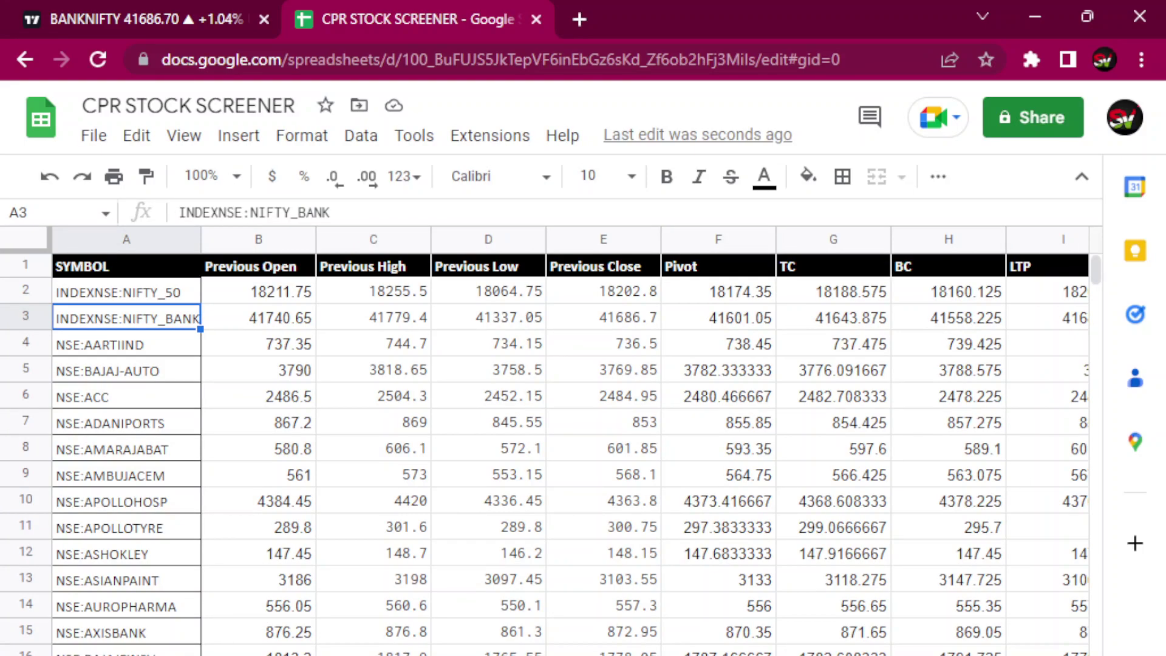
scroll(571, 450, "right", 5)
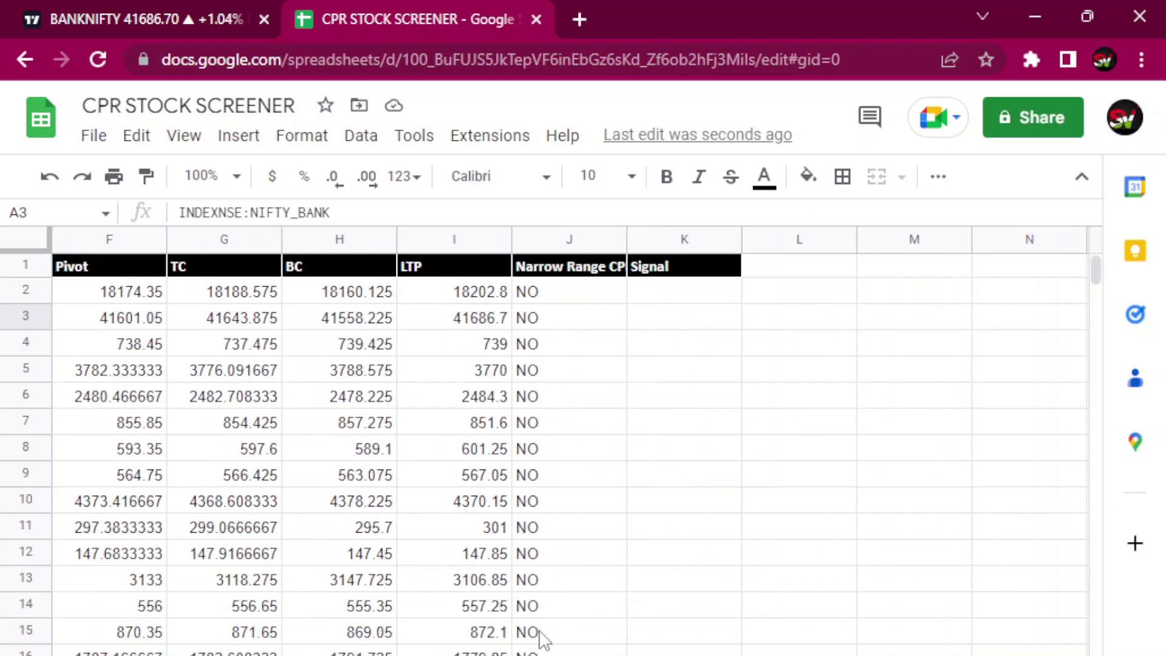
left_click_drag(1095, 273, 1093, 229)
key("ctrl+shift+Page_Down")
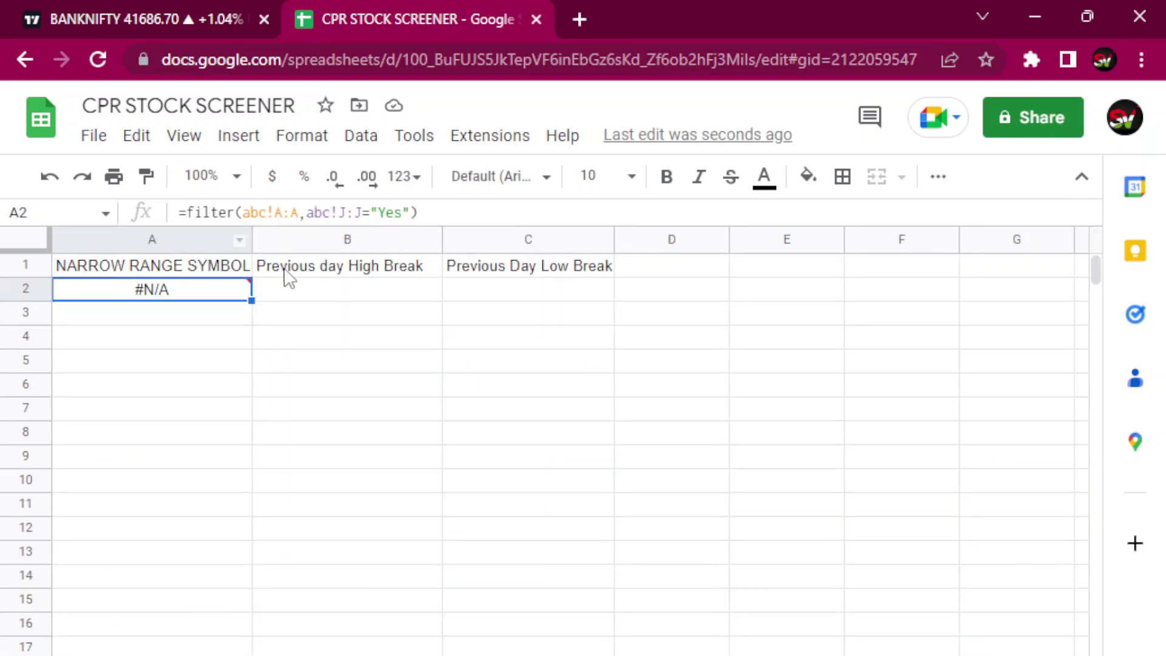
Copy the formula text =filter(abc!A:A,abc!J:J="Yes") from A2 and paste it into B2 under Previous day High Break.
left_click(277, 300)
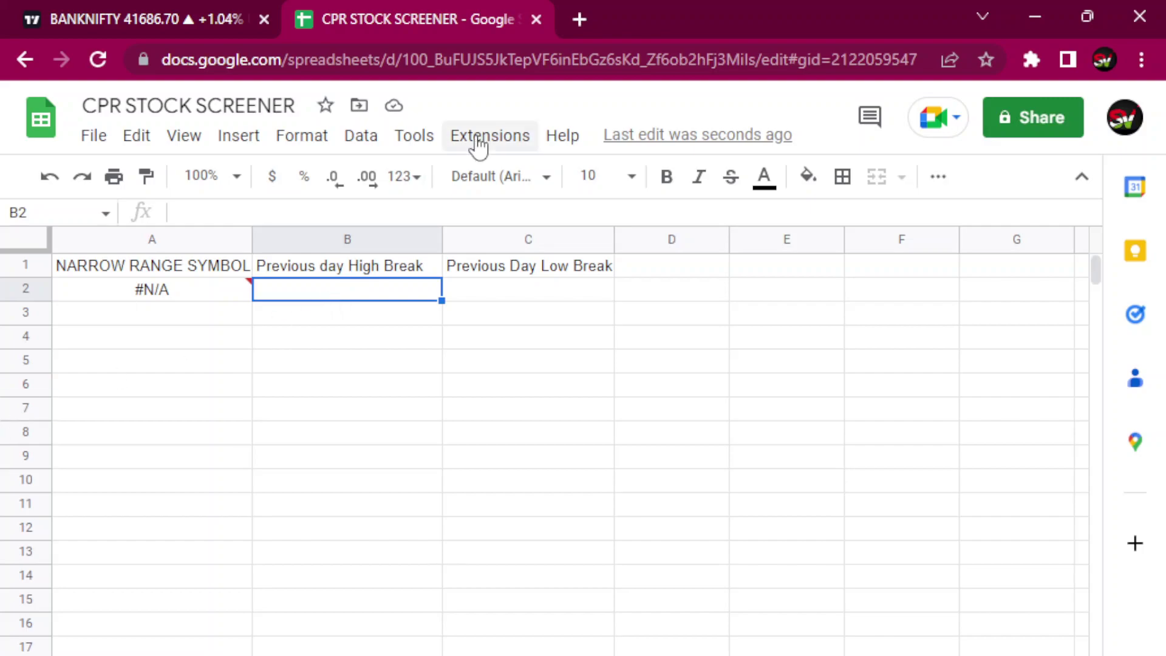
left_click(210, 296)
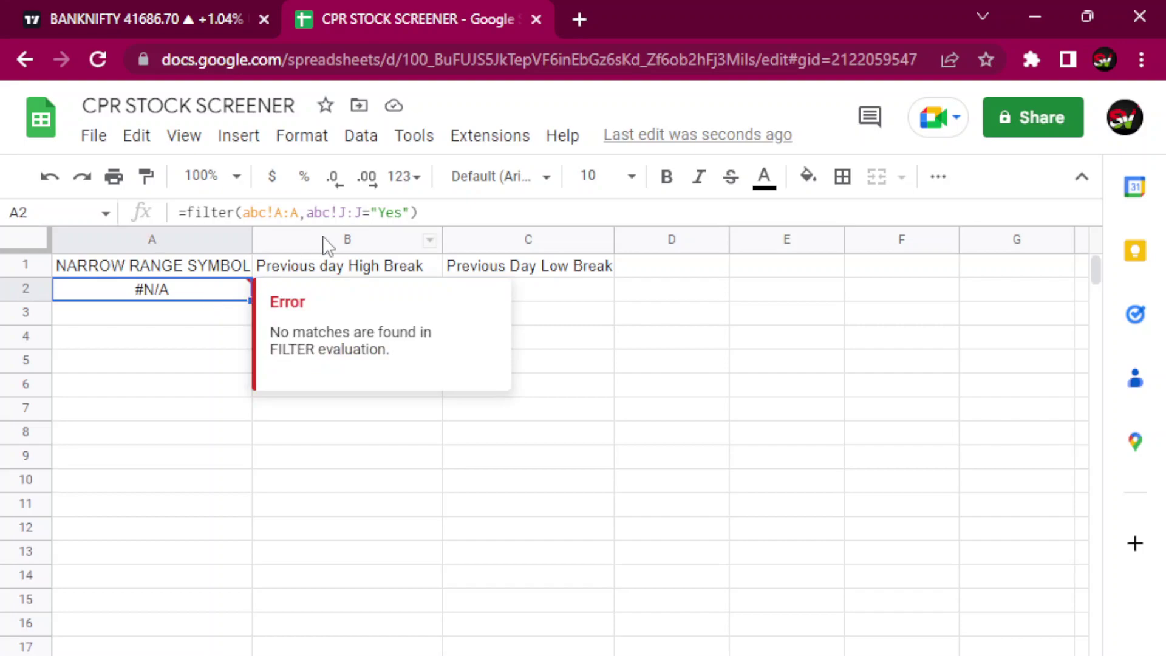
left_click_drag(428, 212, 181, 209)
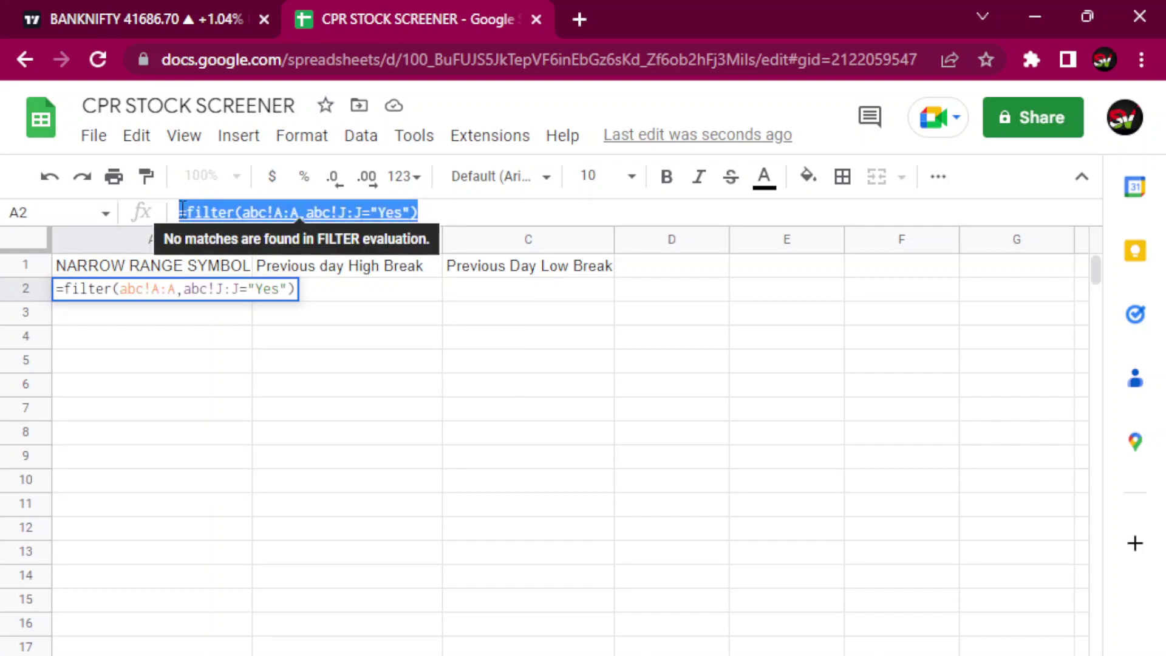
left_click(181, 209)
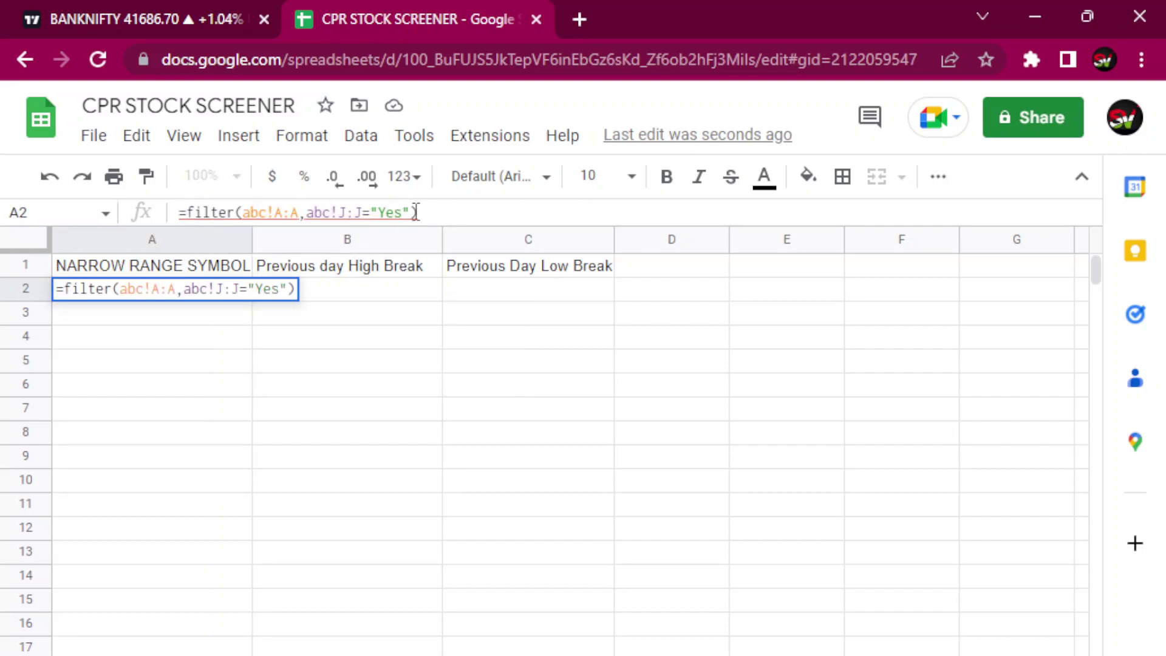
left_click_drag(418, 212, 180, 210)
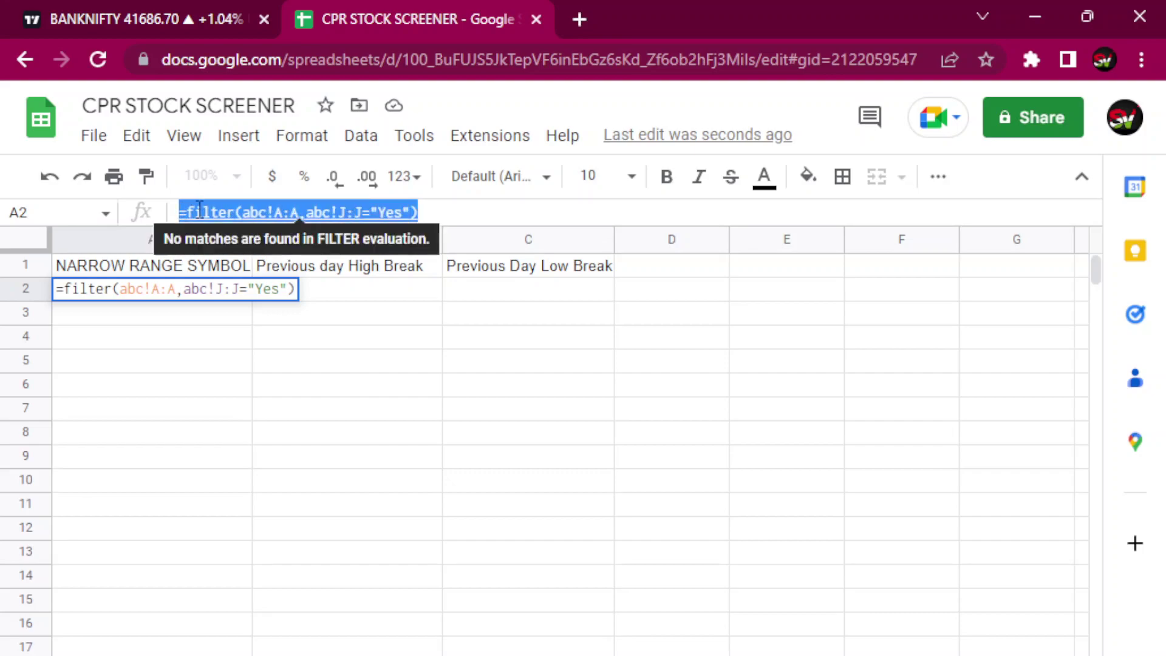
right_click(199, 211)
left_click(271, 300)
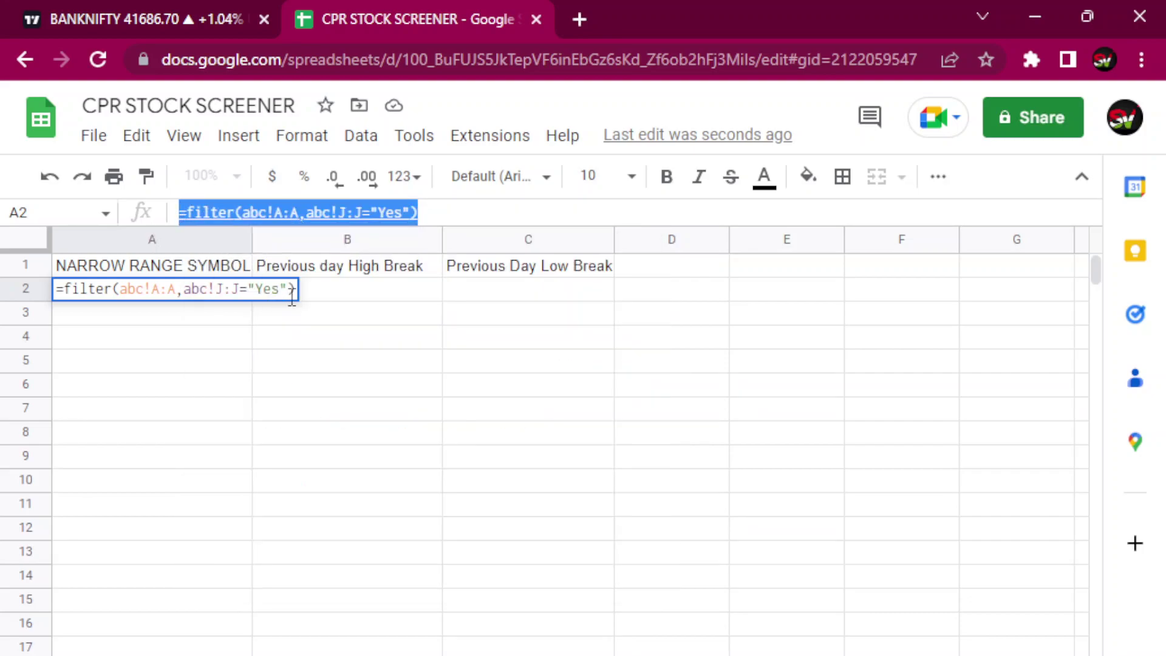
left_click(322, 302)
right_click(321, 302)
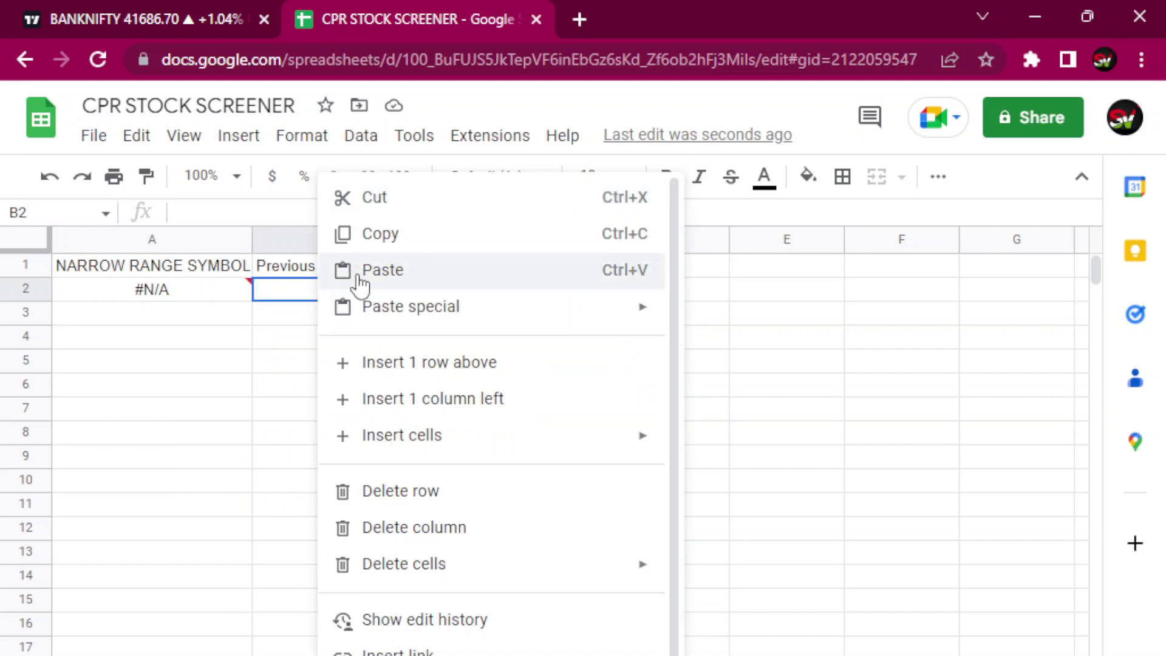
left_click(328, 269)
mouse_move(366, 303)
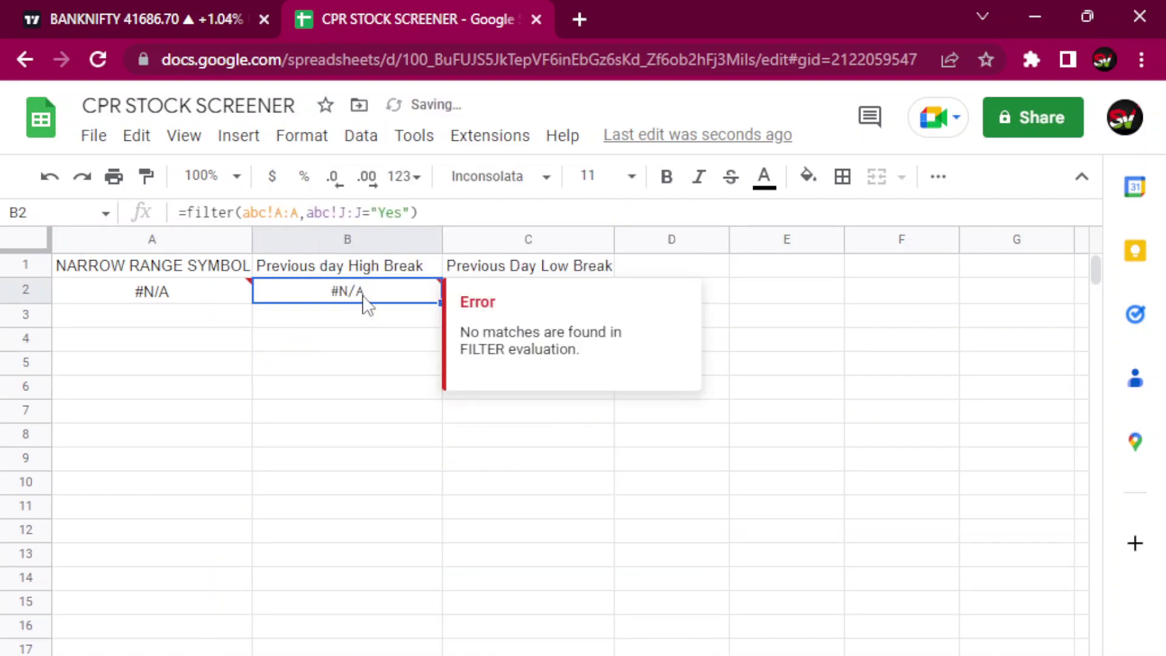
Change the criterion in the B2 FILTER formula from "Yes" to "Buy", giving =filter(abc!A:A,abc!J:J="Buy").
left_click(402, 213)
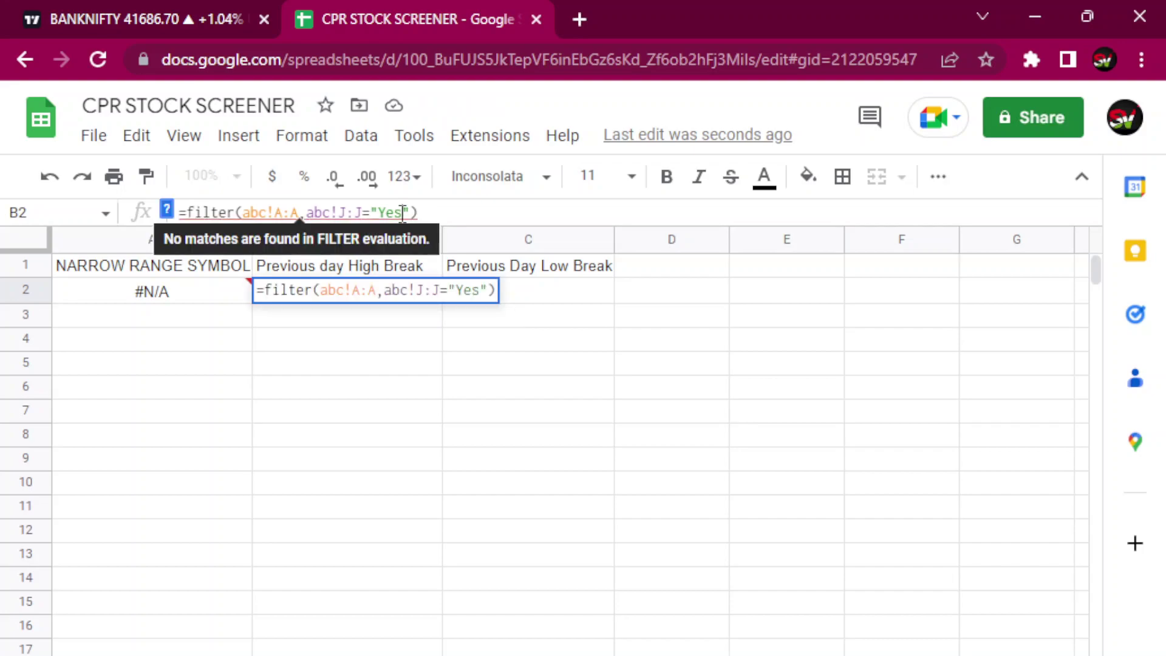
key("BackSpace")
key("BackSpace")
key("BackSpace")
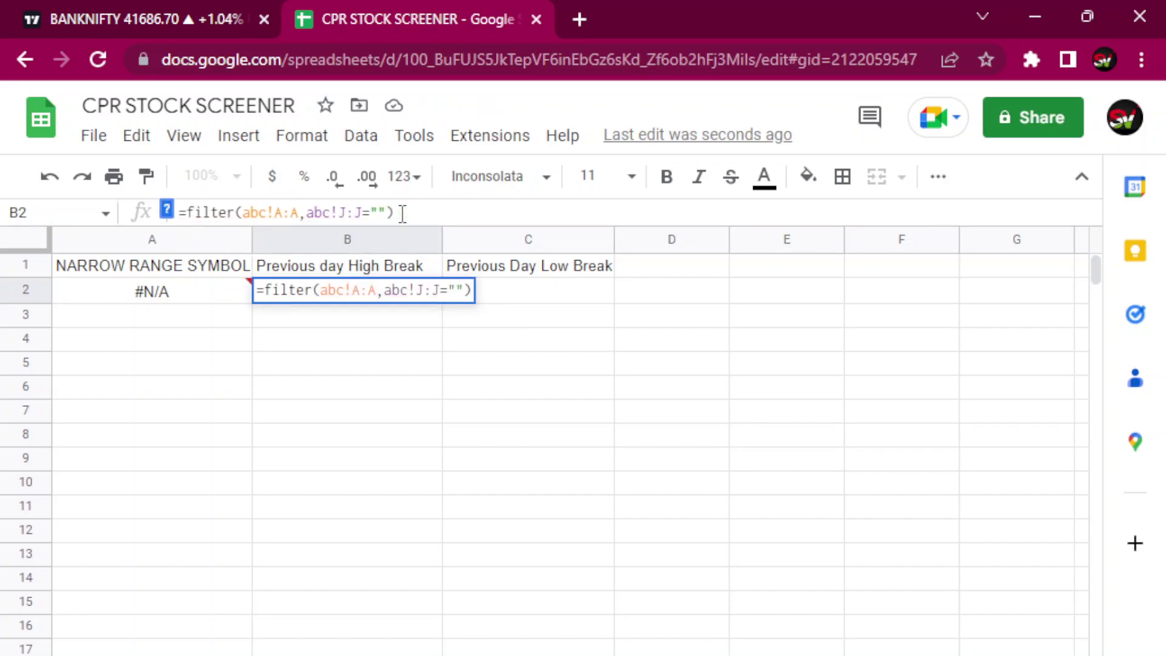
type("buy")
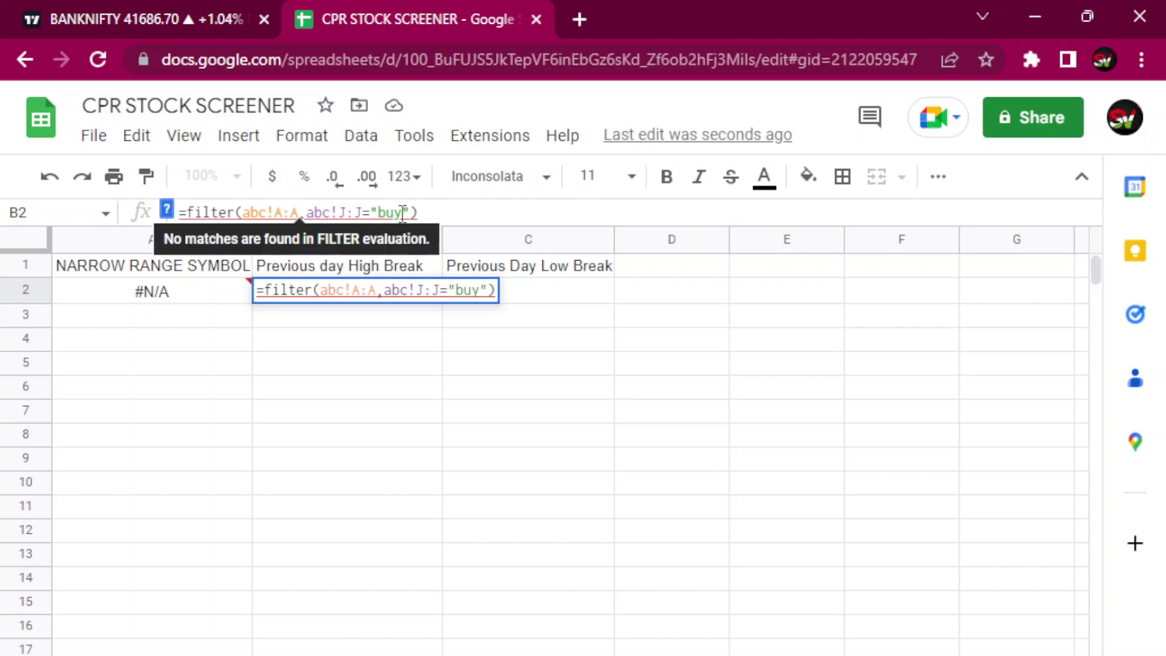
key("BackSpace")
key("BackSpace")
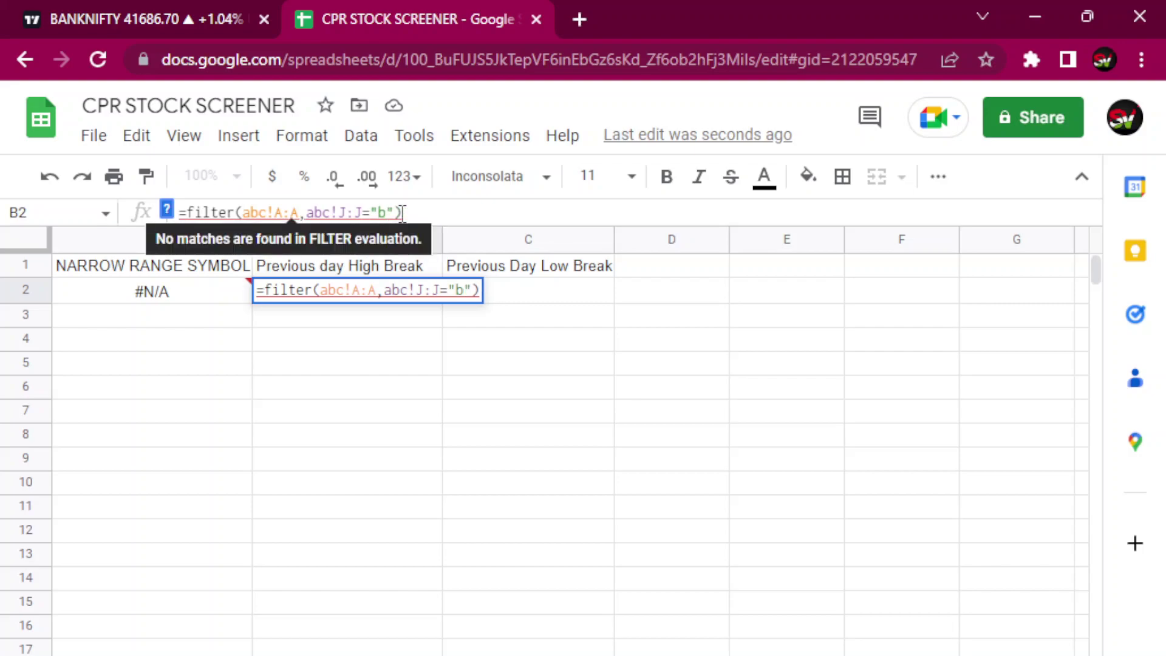
key("BackSpace")
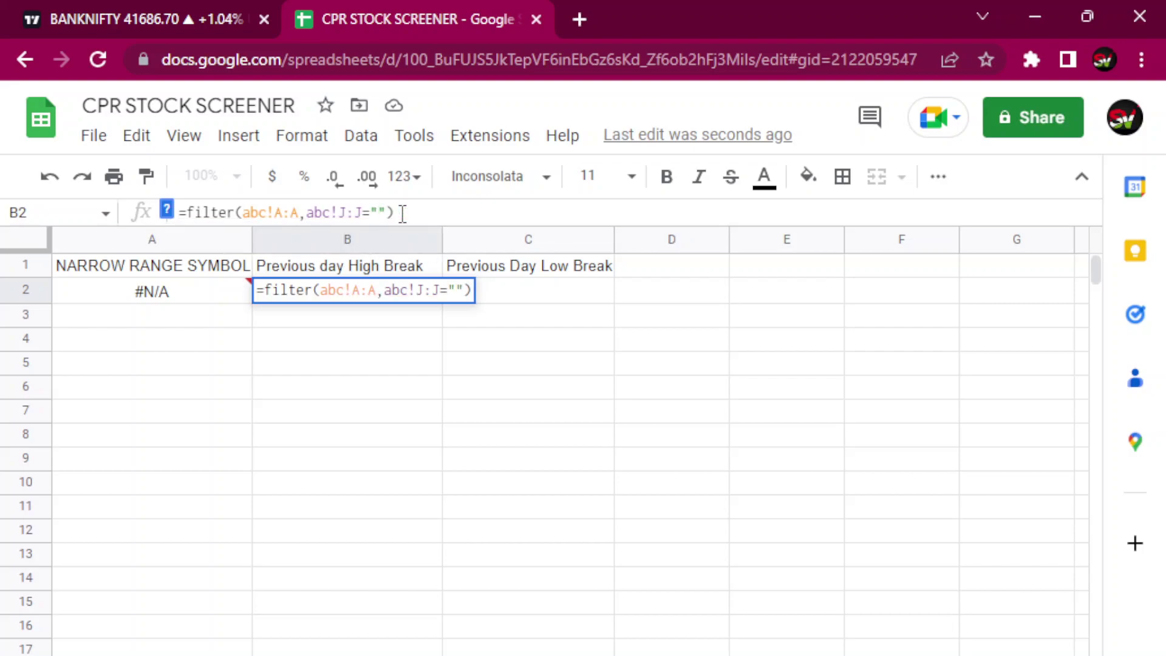
type("Buy")
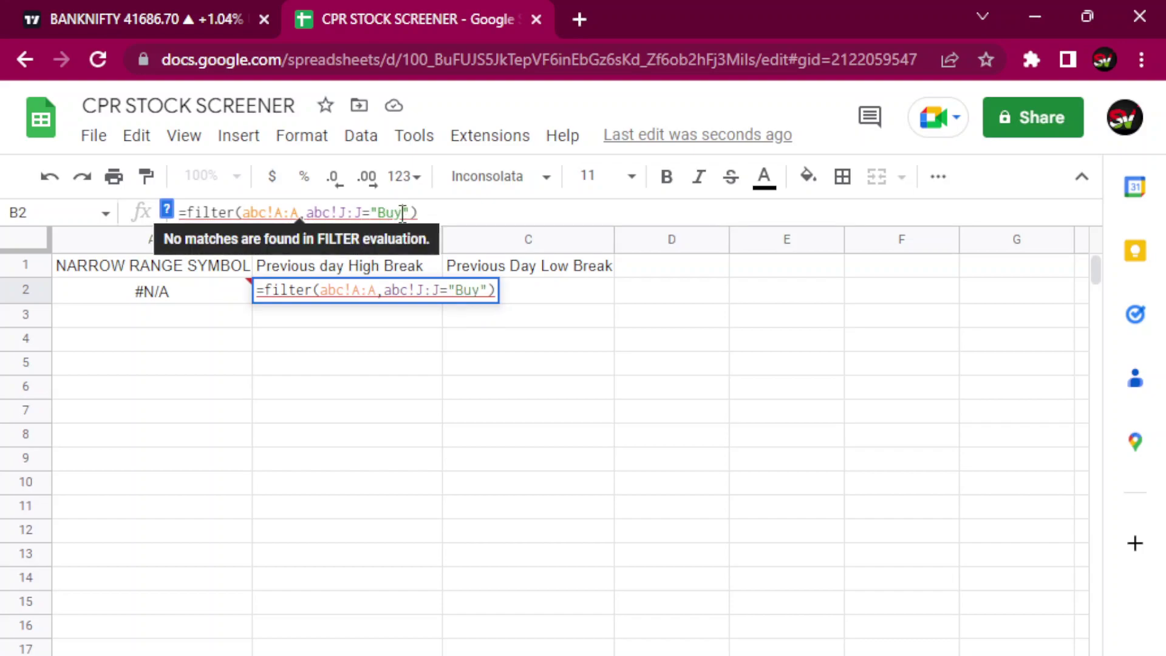
left_click(534, 301)
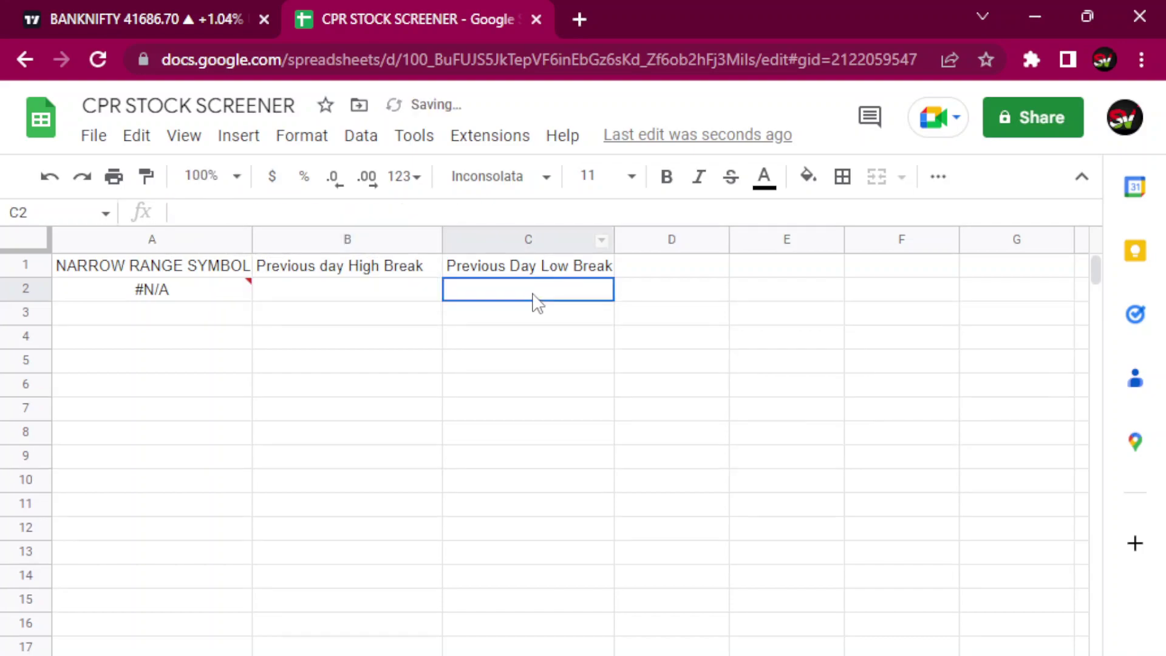
Copy the formula text =filter(abc!A:A,abc!J:J="Buy") from B2 and paste it into C2 under Previous Day Low Break.
left_click(371, 296)
left_click(277, 211)
left_click_drag(418, 211, 180, 222)
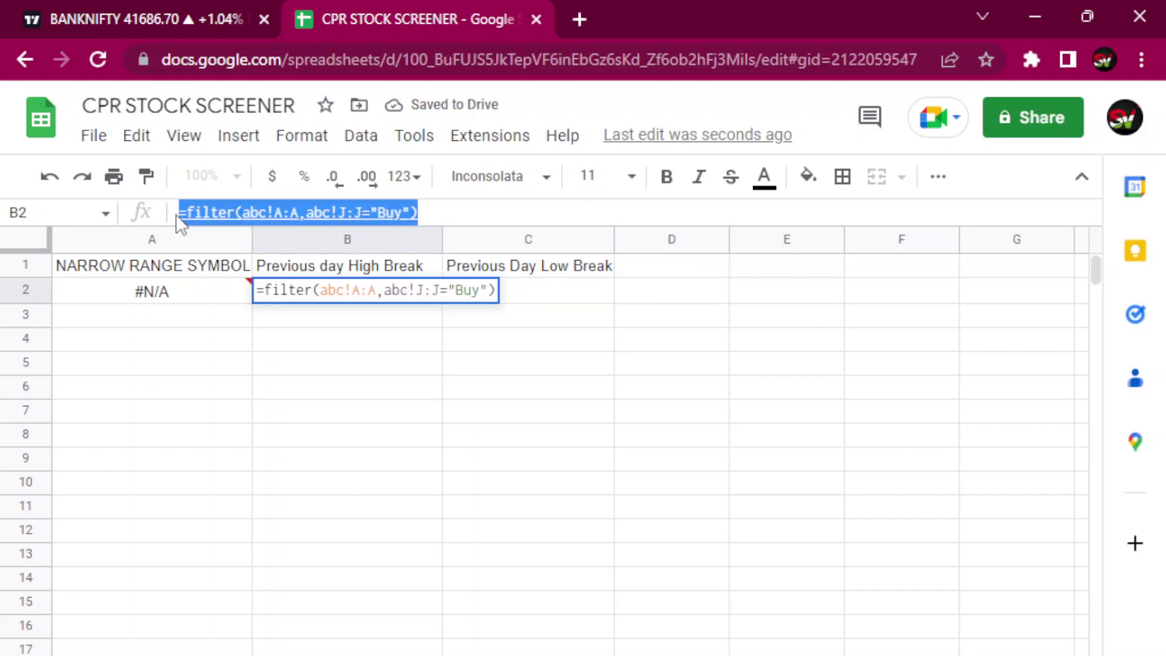
right_click(217, 210)
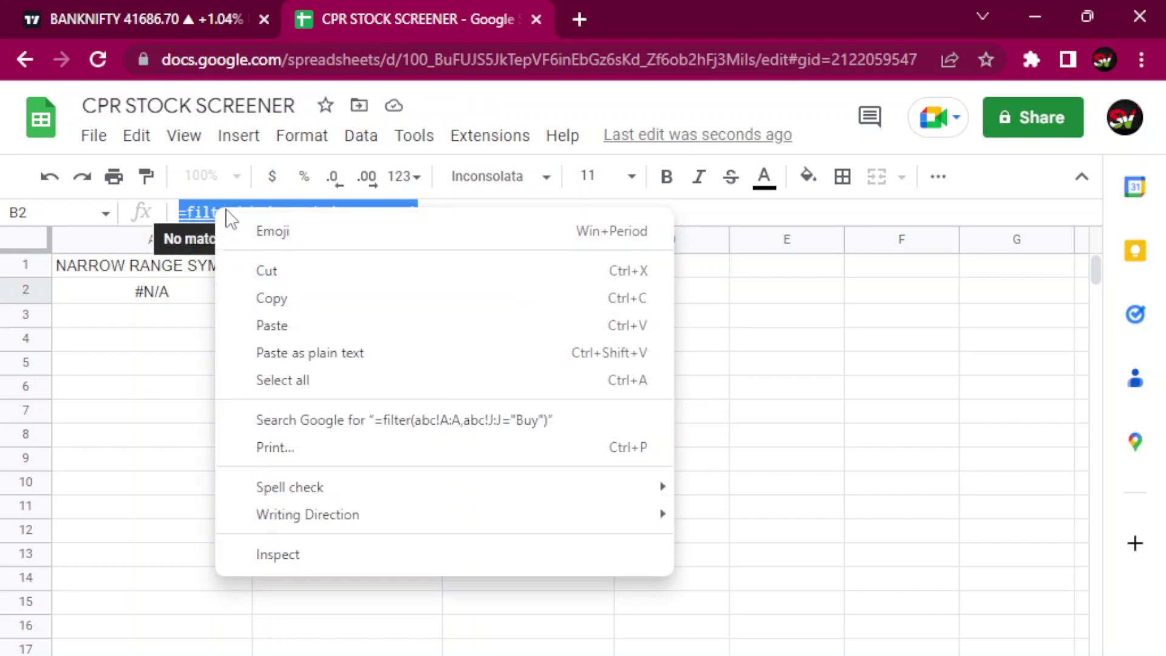
left_click(287, 298)
left_click(562, 299)
right_click(563, 297)
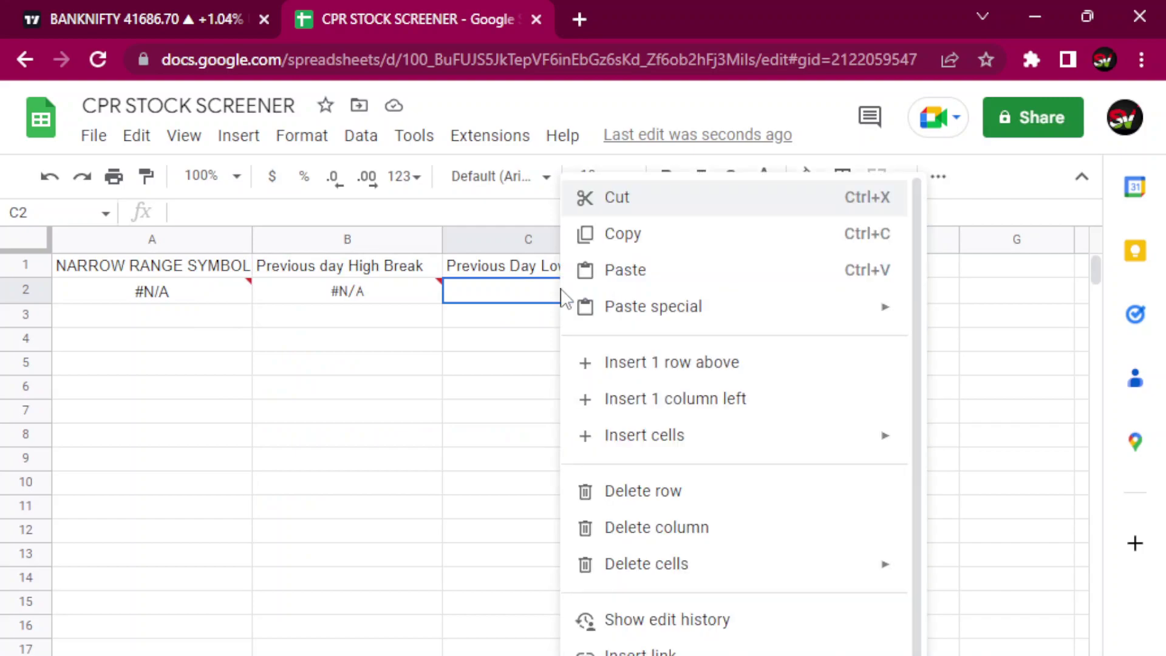
left_click(622, 268)
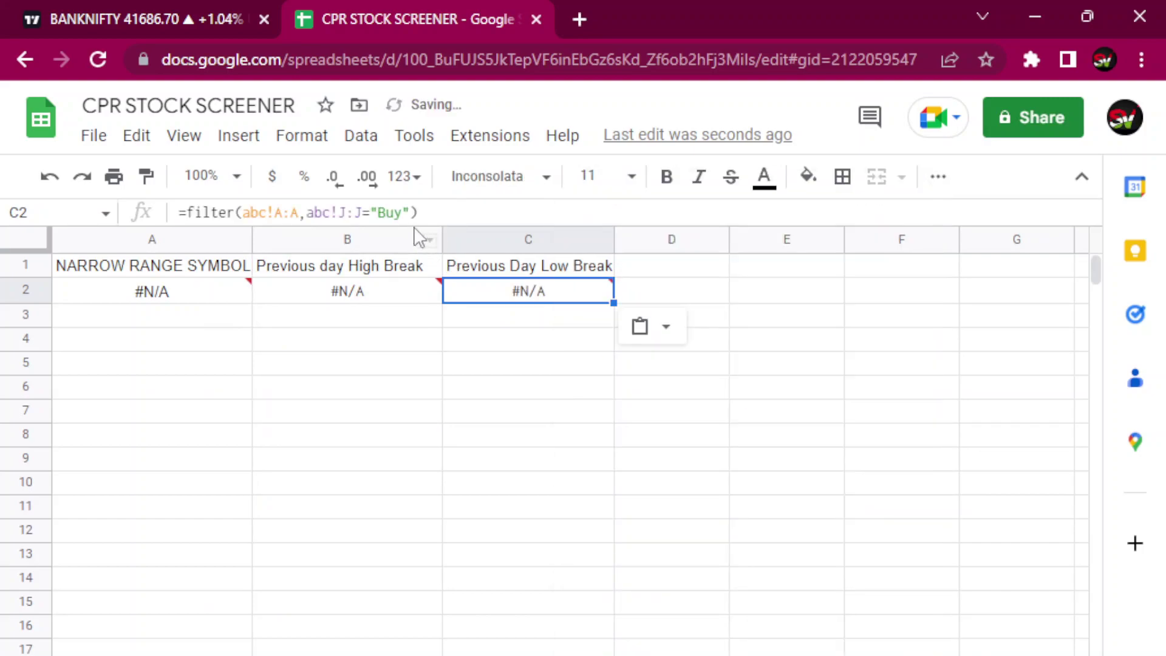
Change the criterion in the C2 FILTER formula to "Sell", giving =filter(abc!A:A,abc!J:J="Sell").
left_click(406, 212)
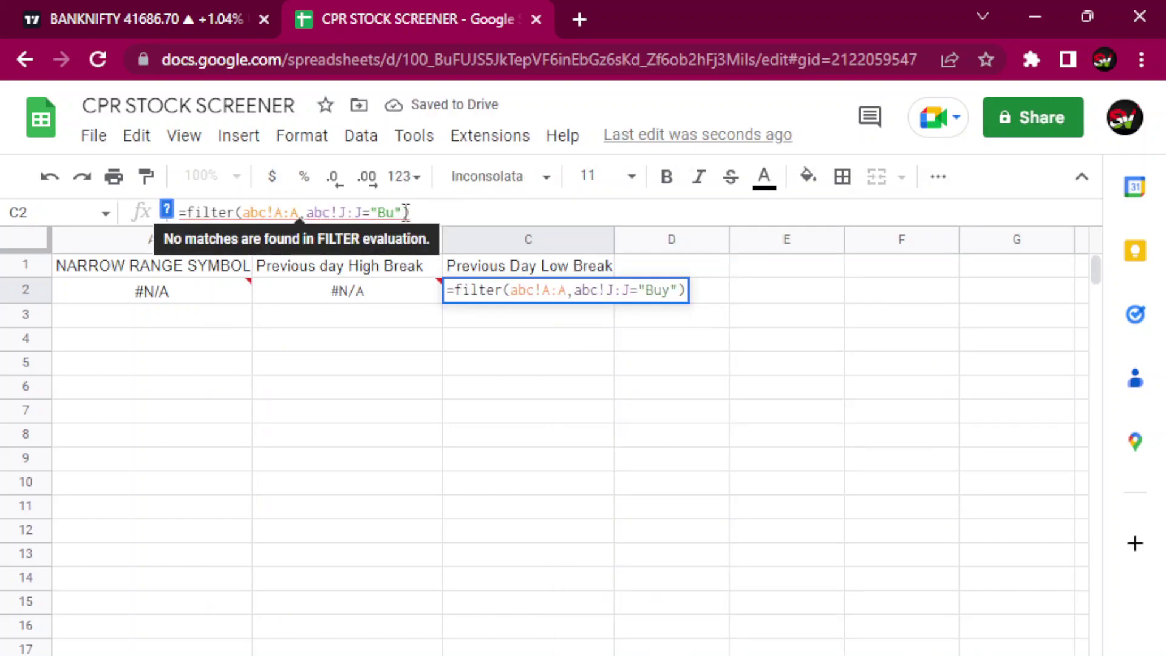
key("BackSpace")
key("BackSpace")
type("Sell")
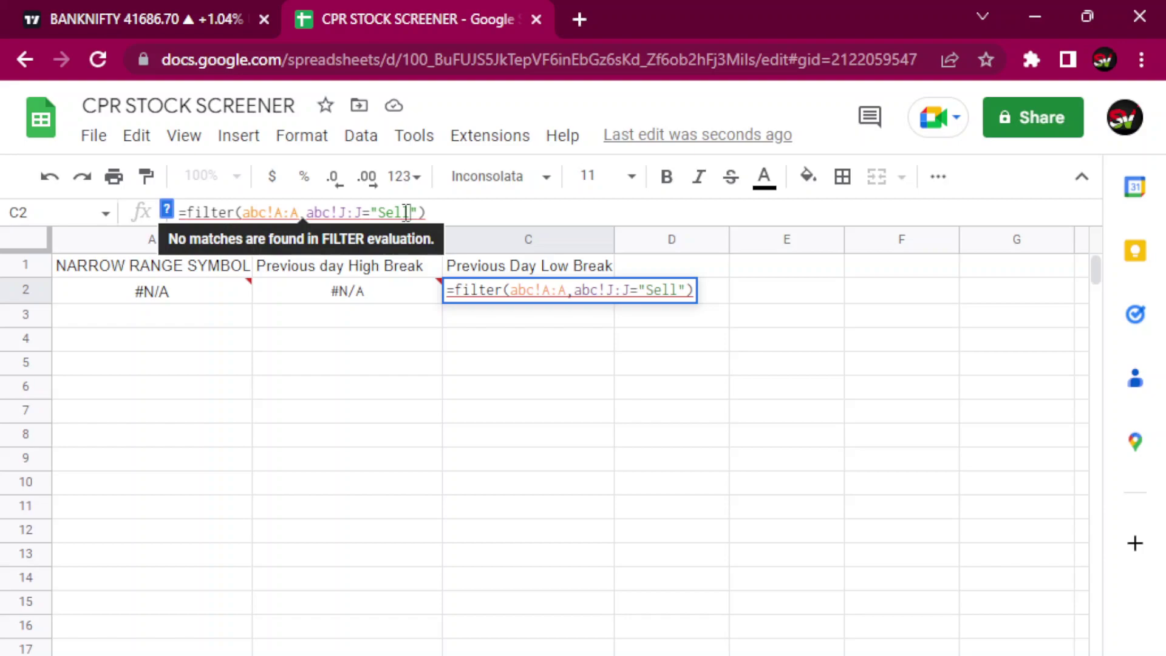
left_click(538, 389)
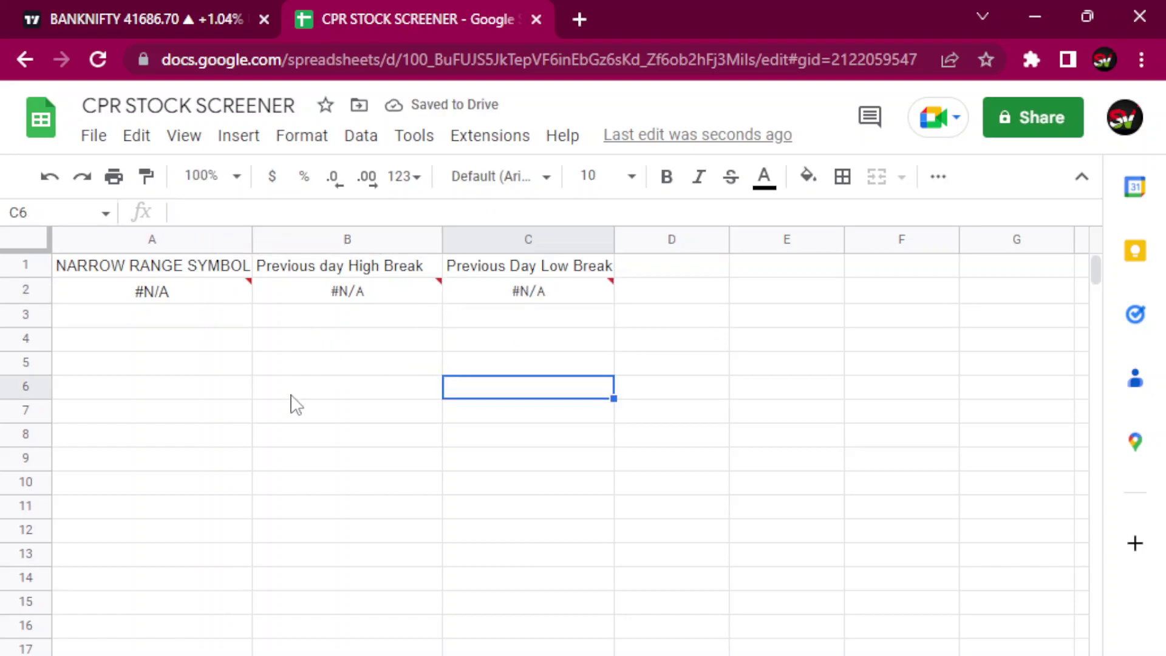
Try a dark green text colour on the Previous day High Break header in B1, and undo it.
left_click(305, 273)
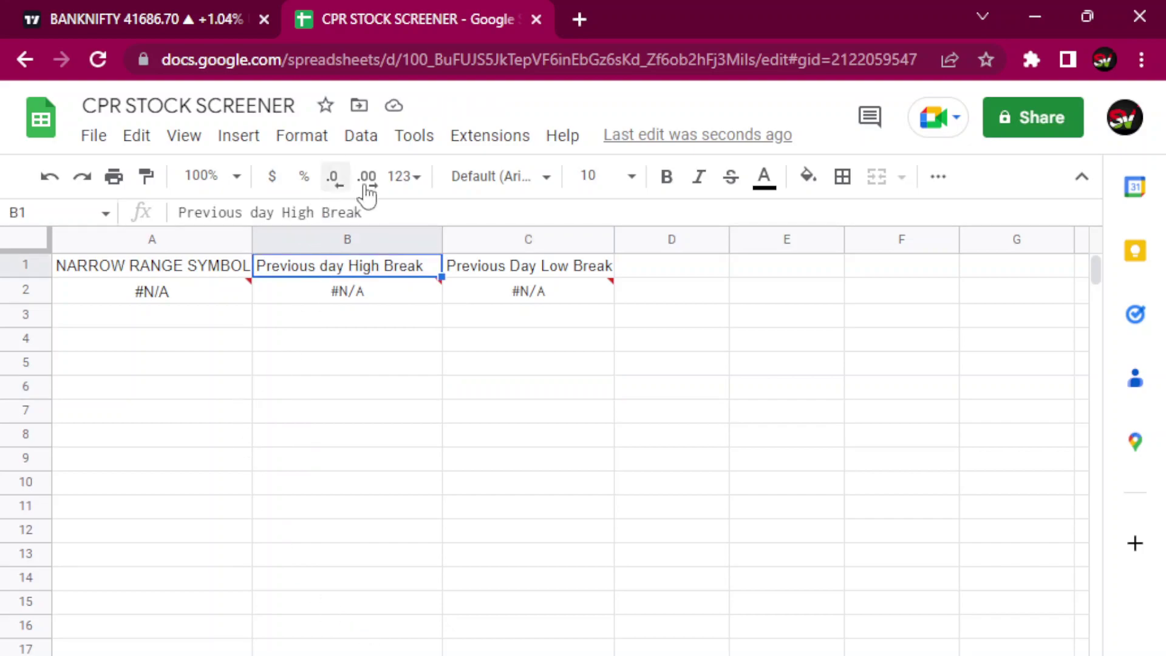
left_click(766, 193)
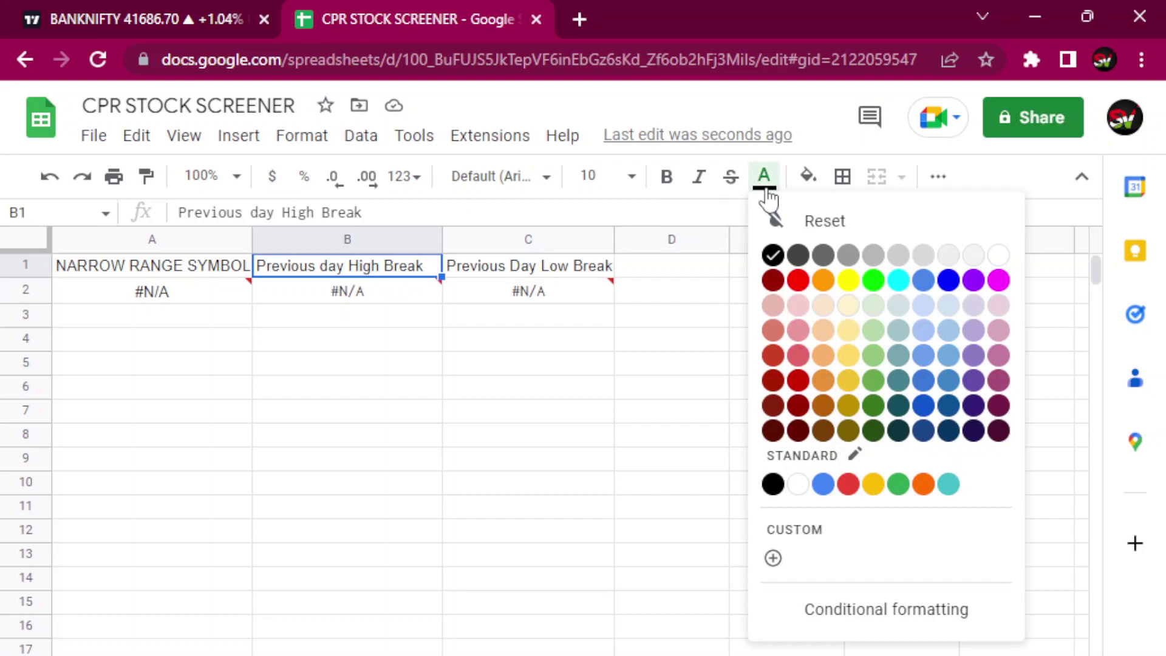
left_click(876, 406)
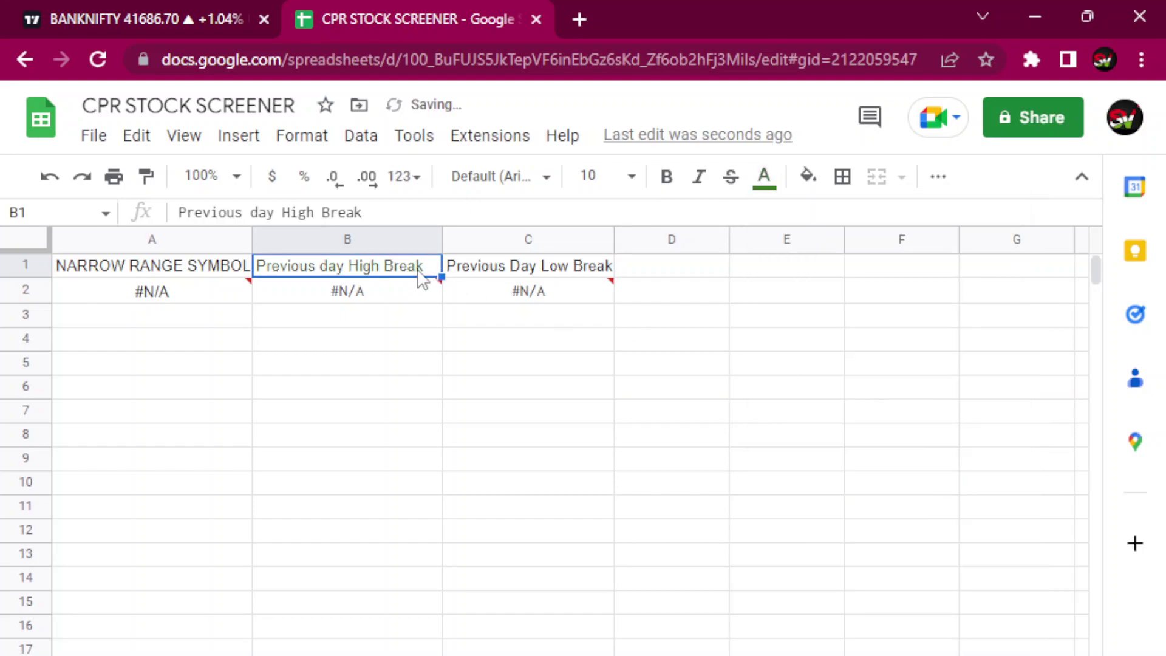
key("ctrl+z")
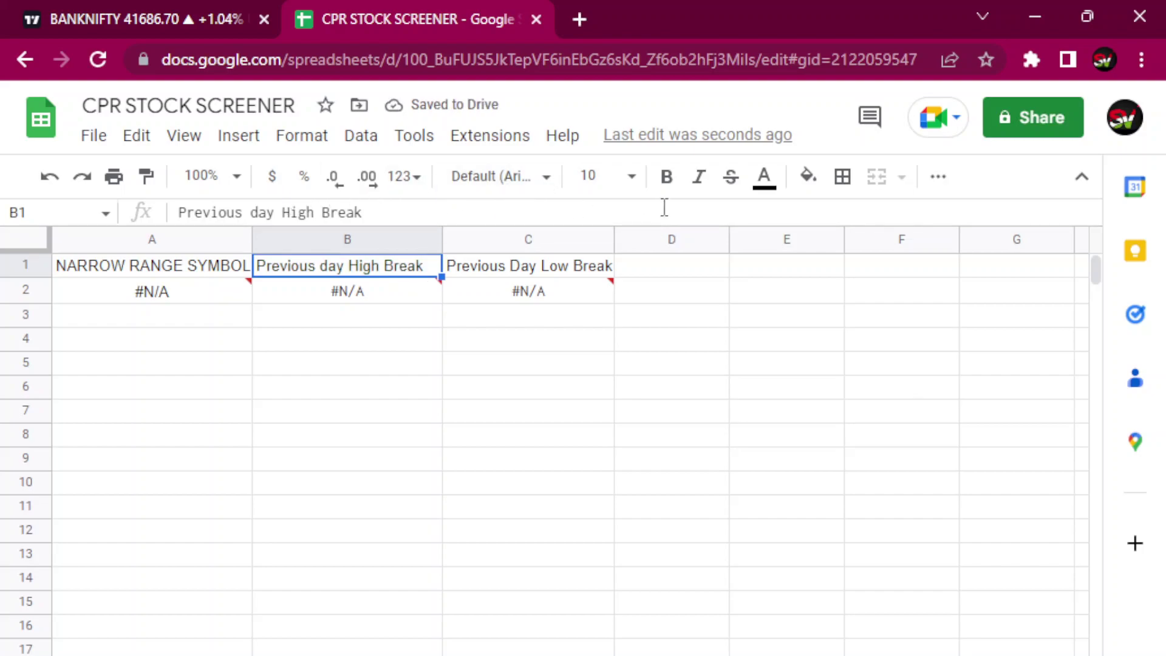
Fill the Previous day High Break header in B1 with dark green and the Previous Day Low Break header in C1 with red.
left_click(807, 176)
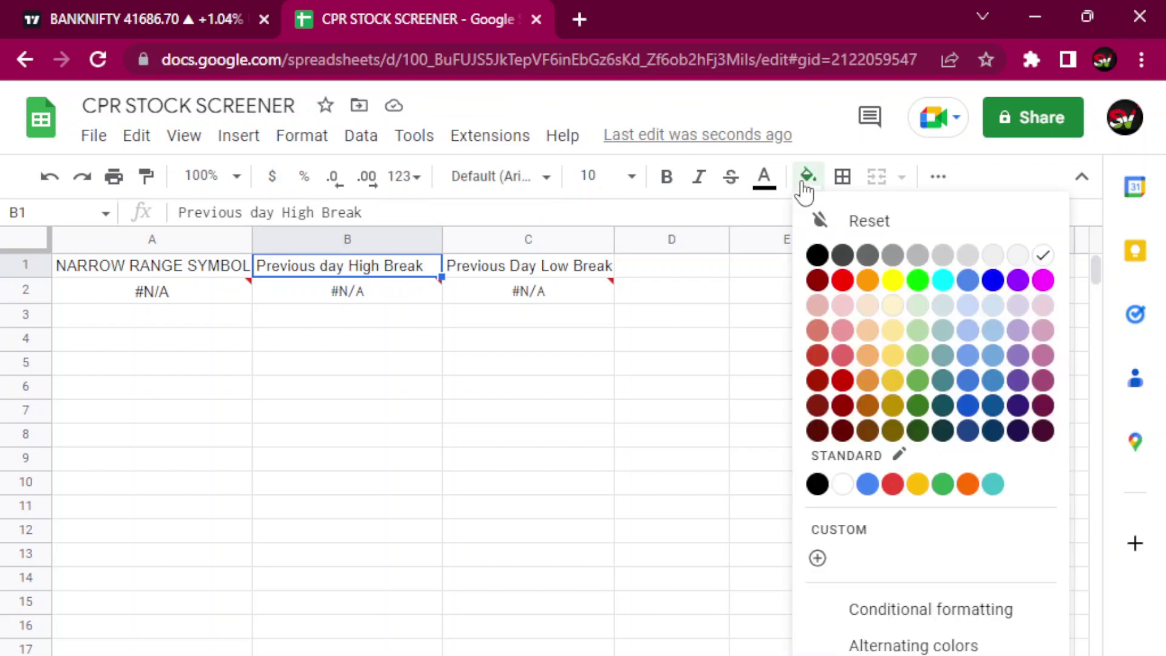
left_click(918, 405)
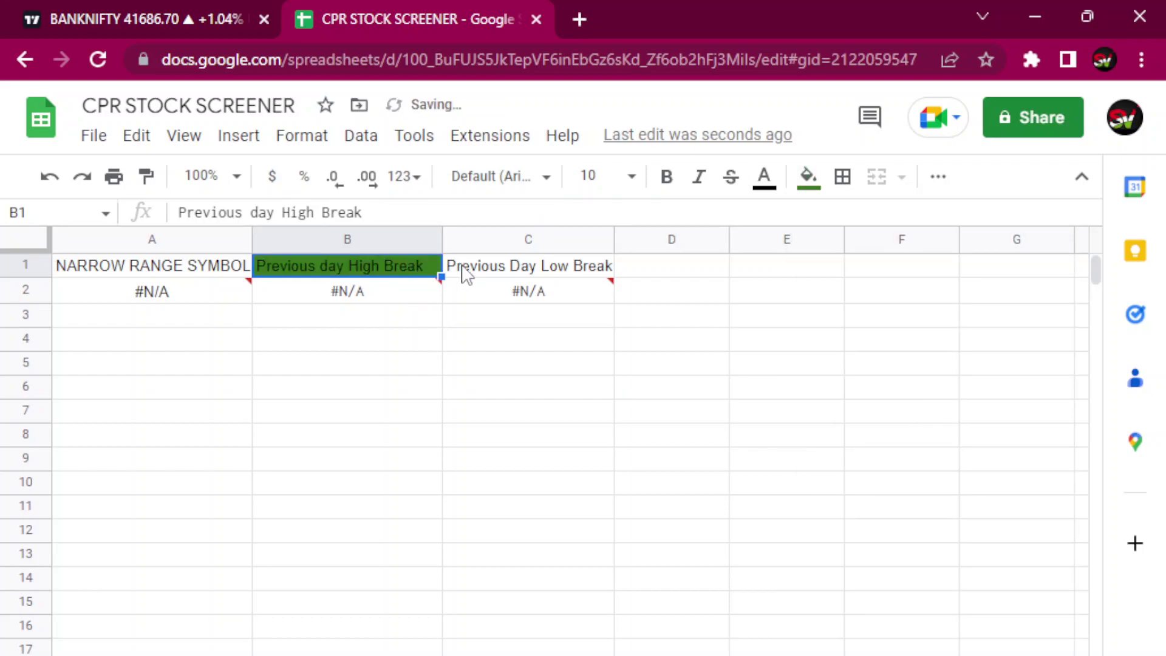
left_click(450, 270)
left_click(809, 179)
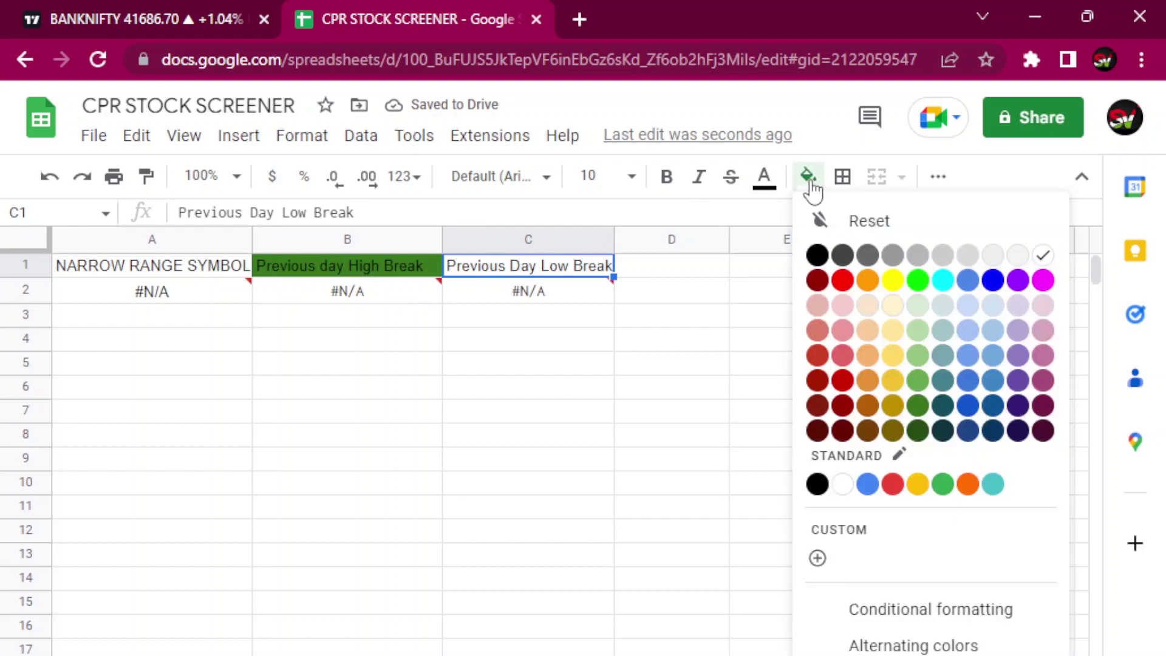
left_click(842, 280)
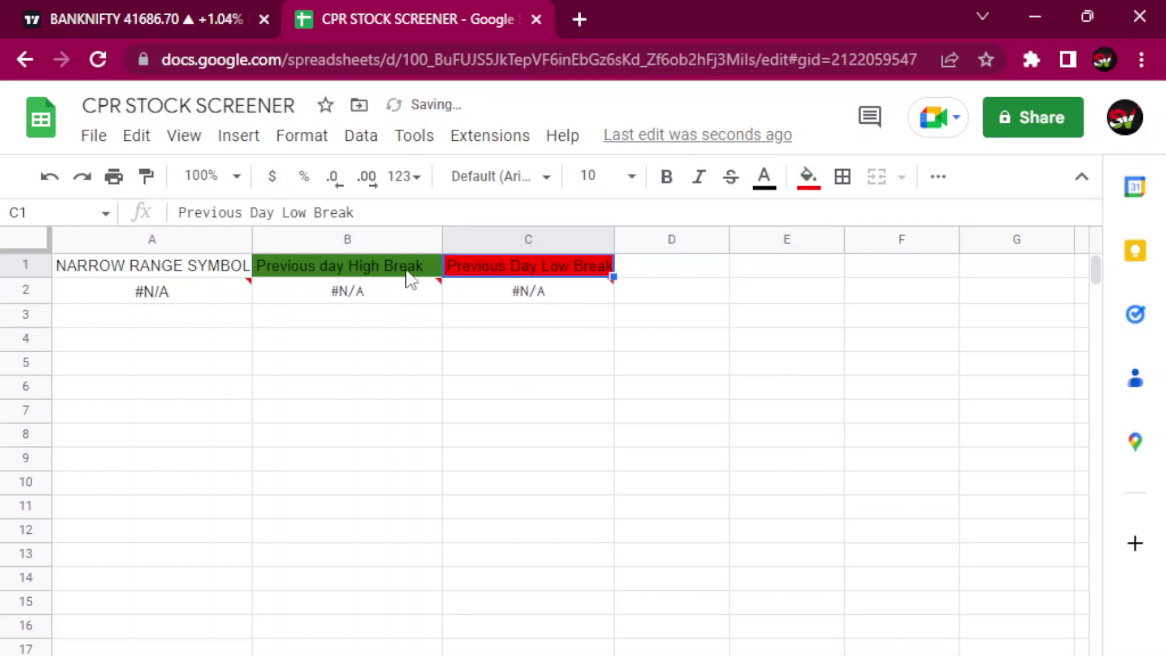
Set the text colour of the Previous day High Break and Previous Day Low Break headers in B1 and C1 to white.
left_click(408, 273)
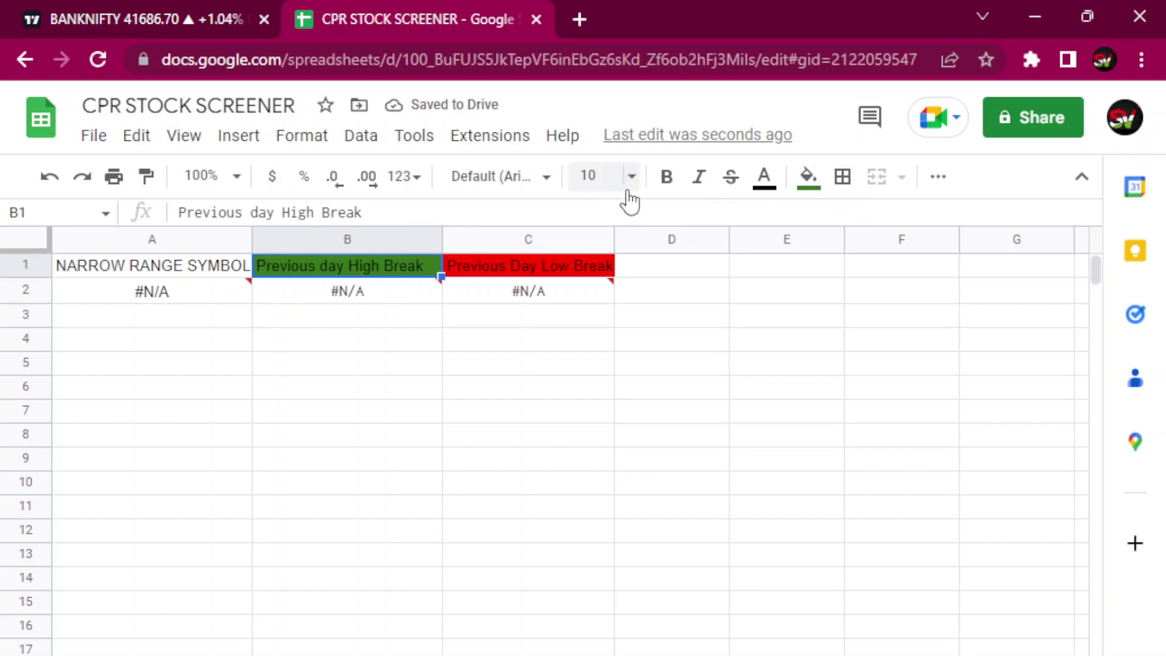
left_click(765, 177)
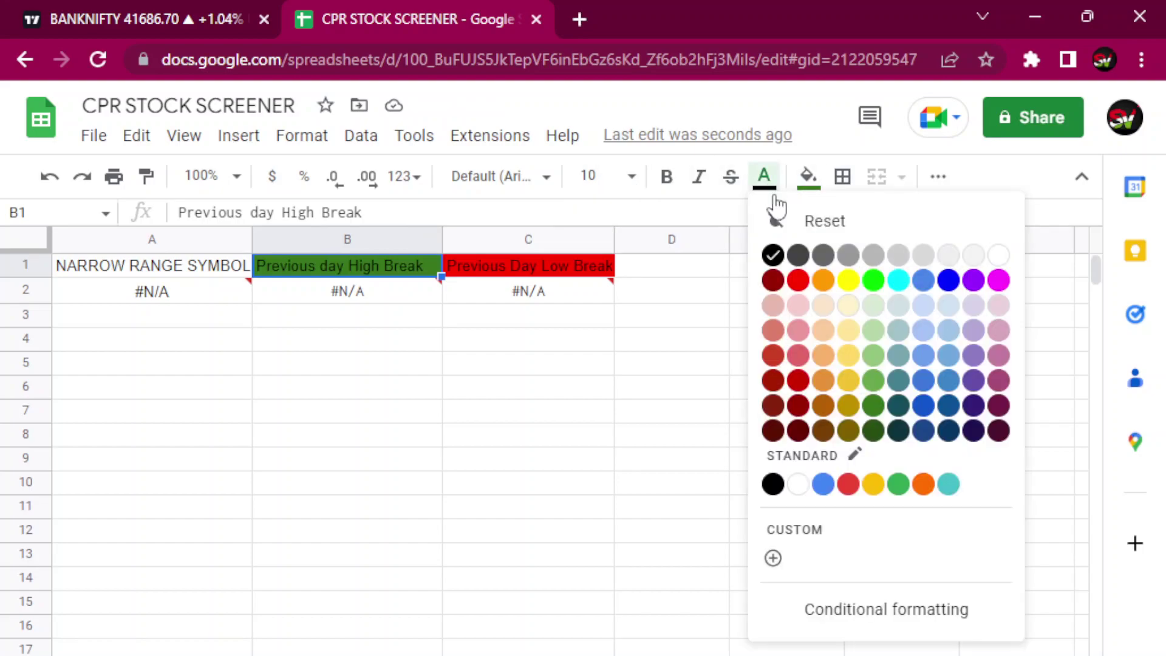
left_click(999, 266)
left_click(571, 270)
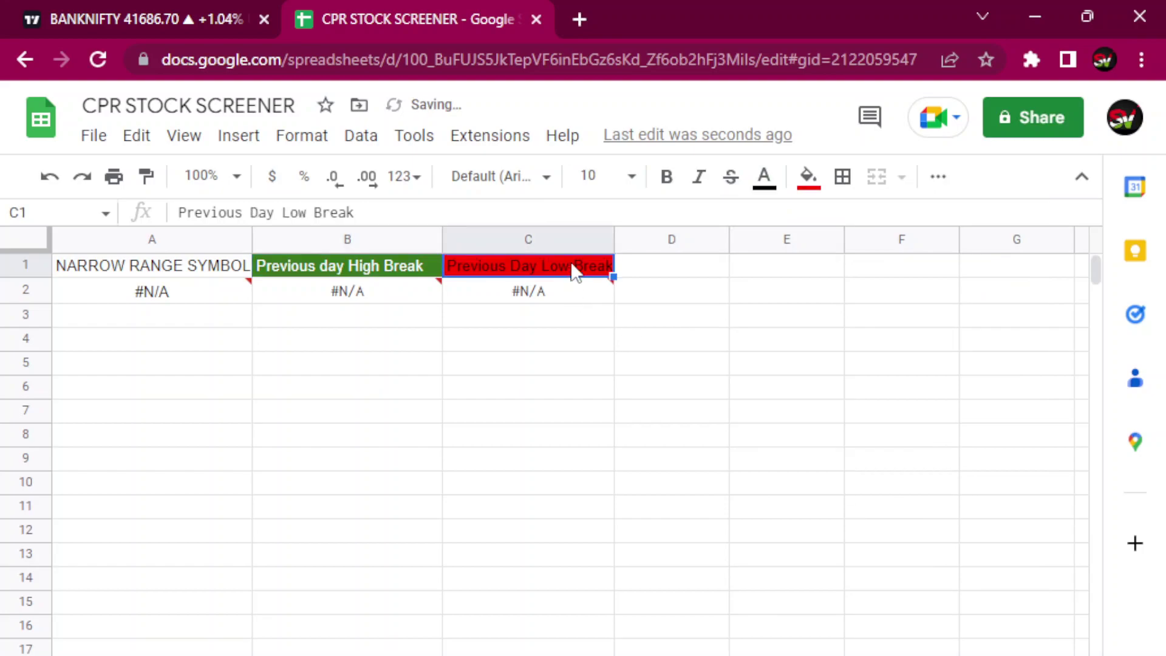
left_click(764, 177)
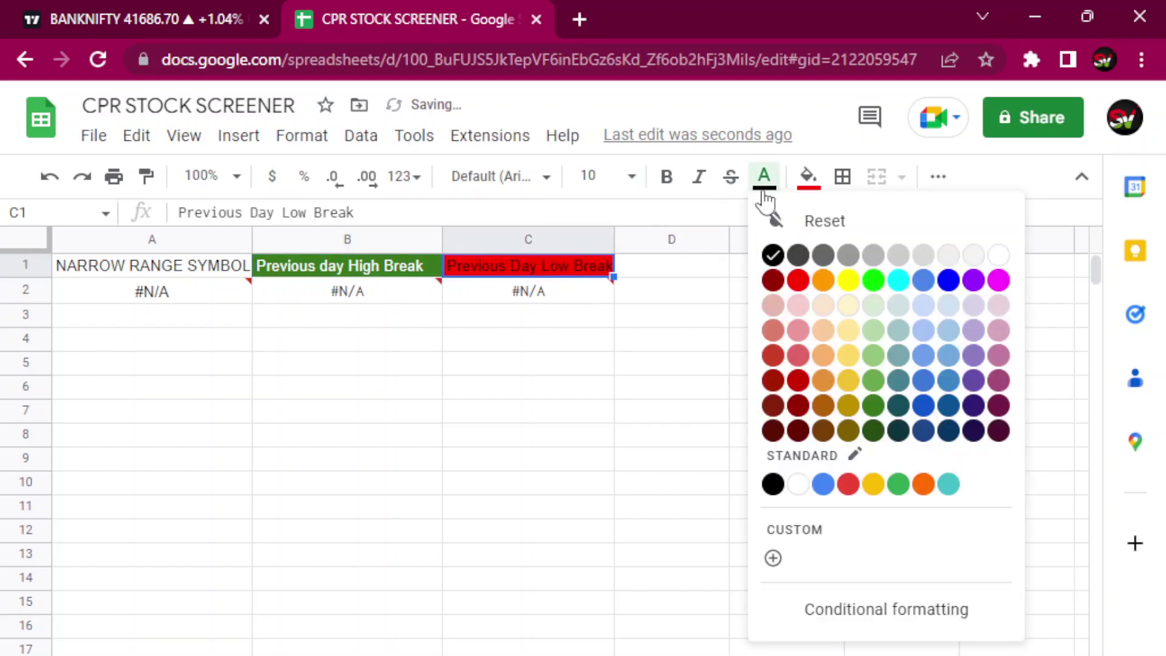
left_click(998, 255)
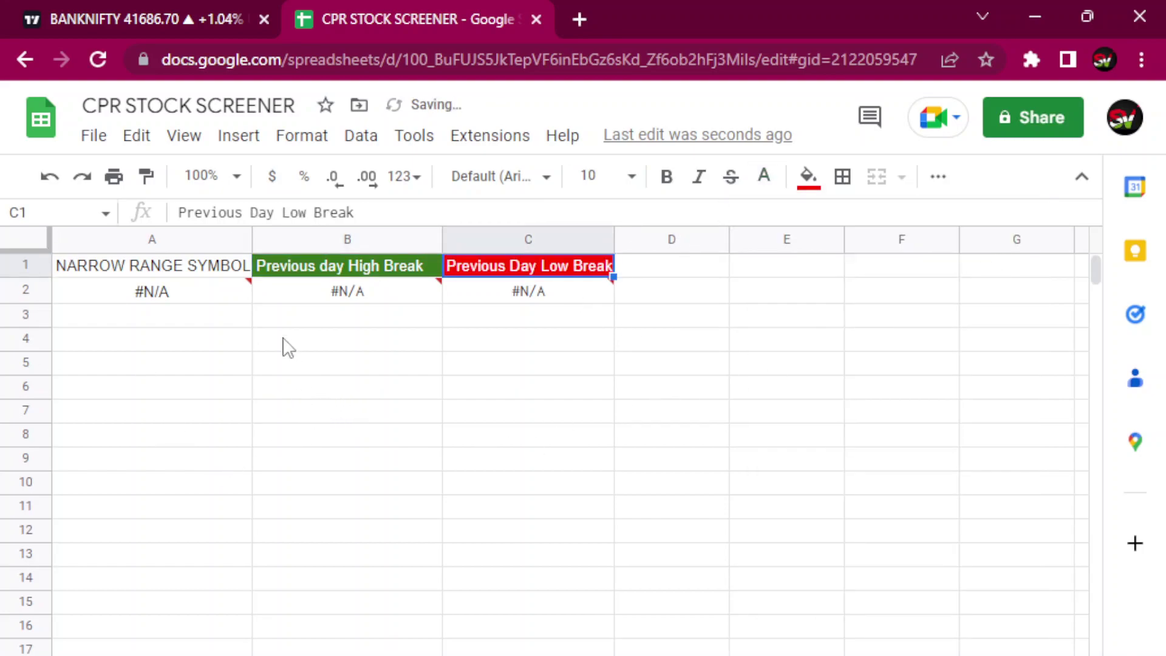
Give the NARROW RANGE SYMBOL header in A1 a black fill and white text.
left_click(182, 270)
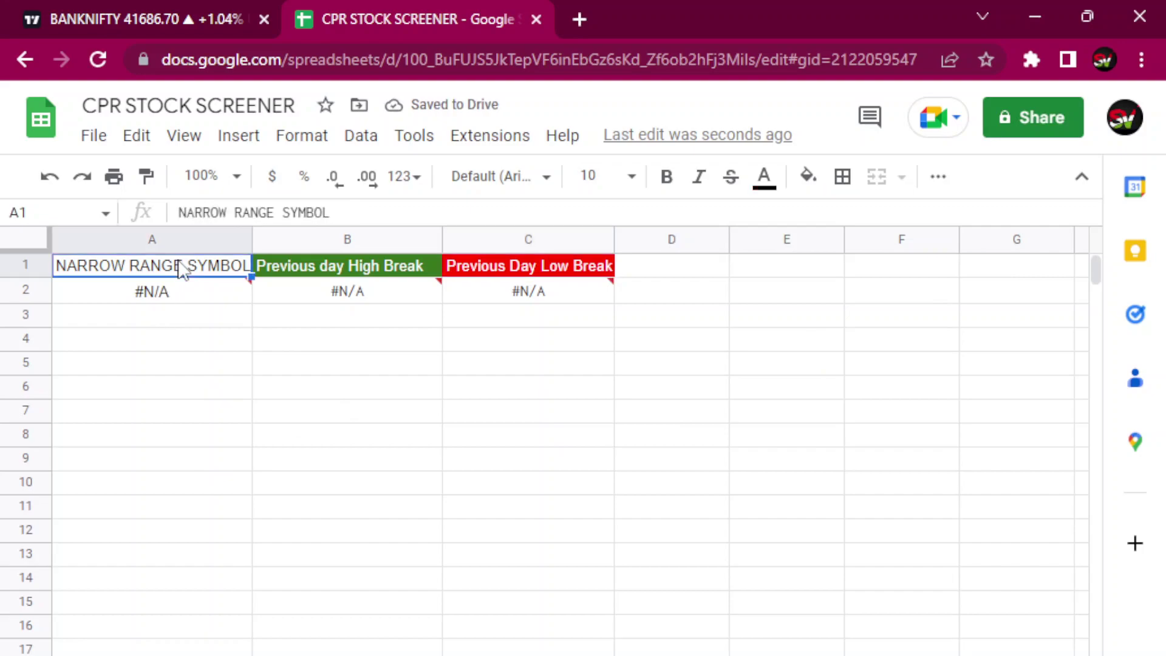
left_click(810, 177)
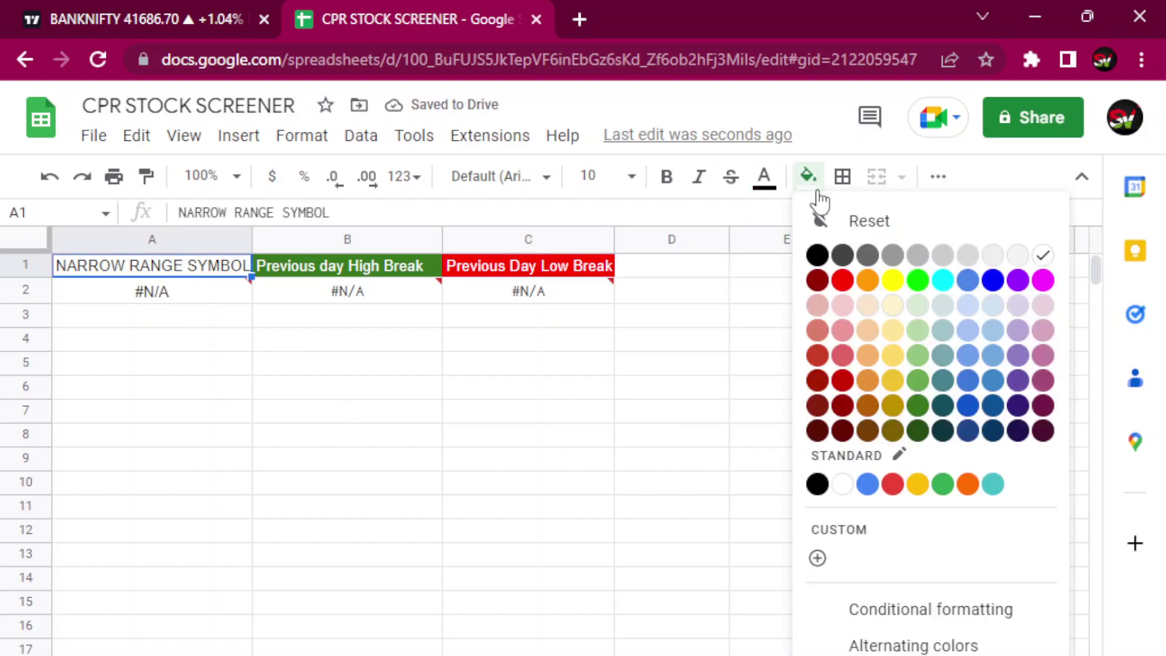
left_click(1041, 255)
left_click(809, 178)
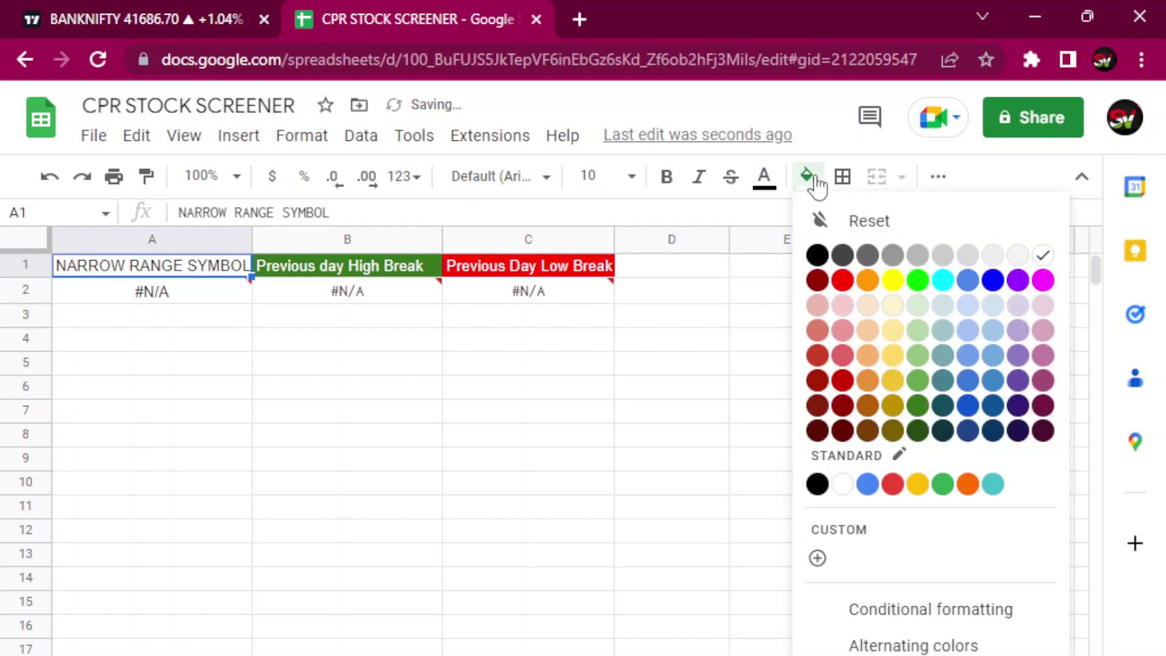
left_click(815, 255)
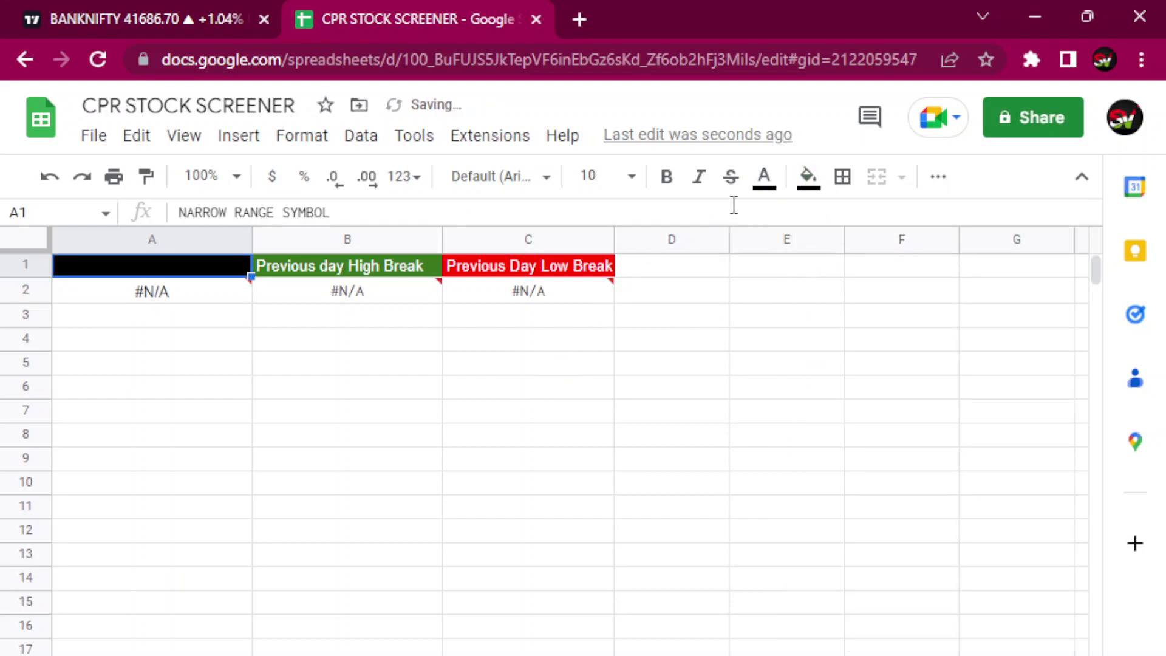
left_click(763, 183)
left_click(995, 258)
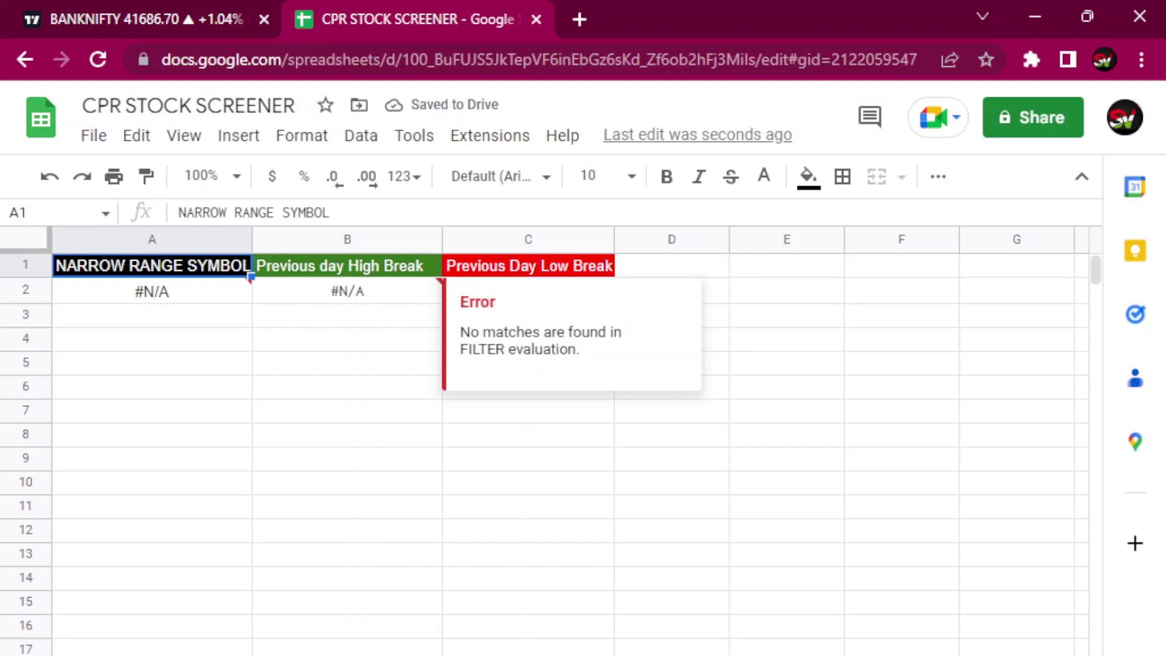
Return to the abc sheet and review its columns from SYMBOL through Narrow Range CPR and Signal.
key("ctrl+shift+Page_Up")
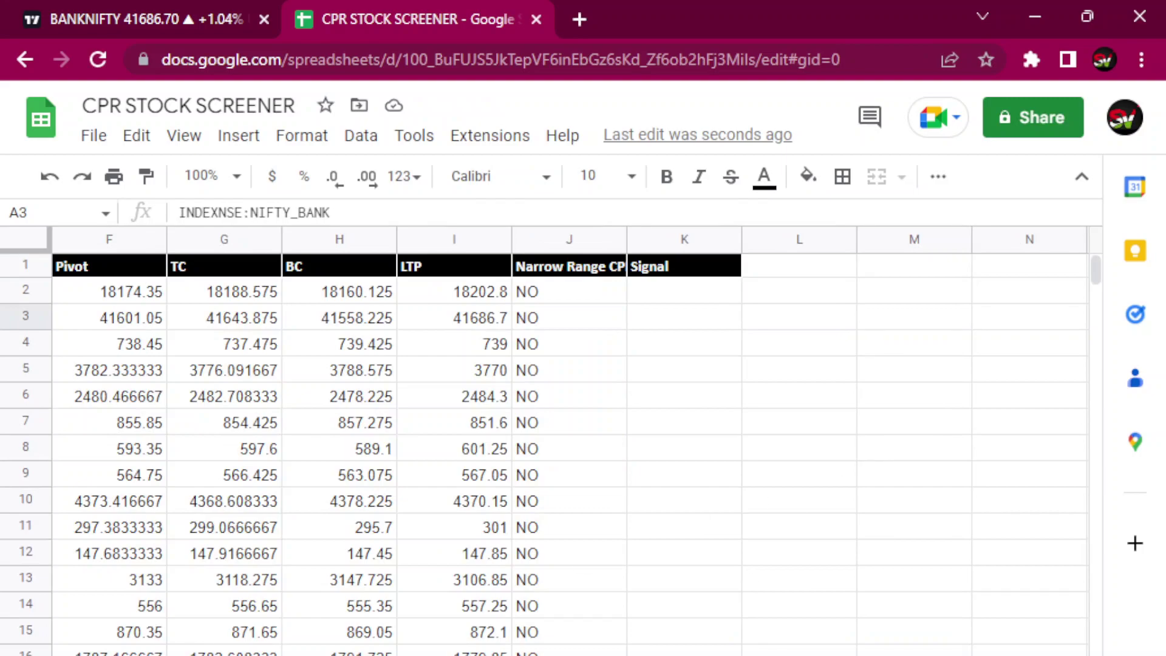
scroll(569, 452, "left", 5)
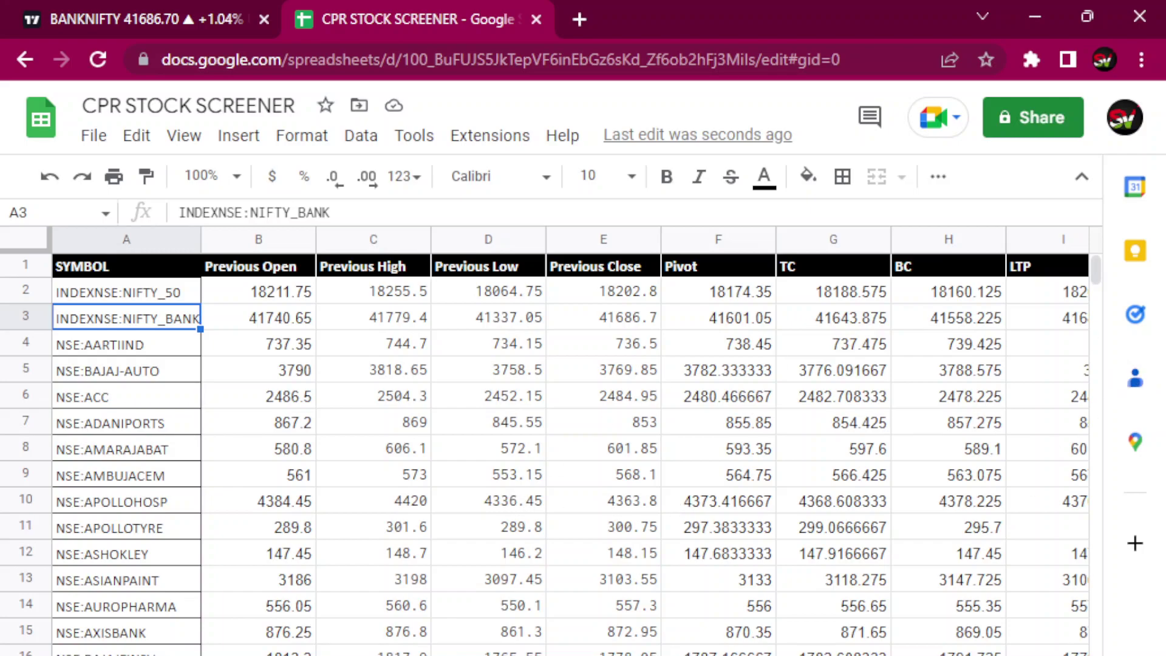
scroll(569, 452, "right", 3)
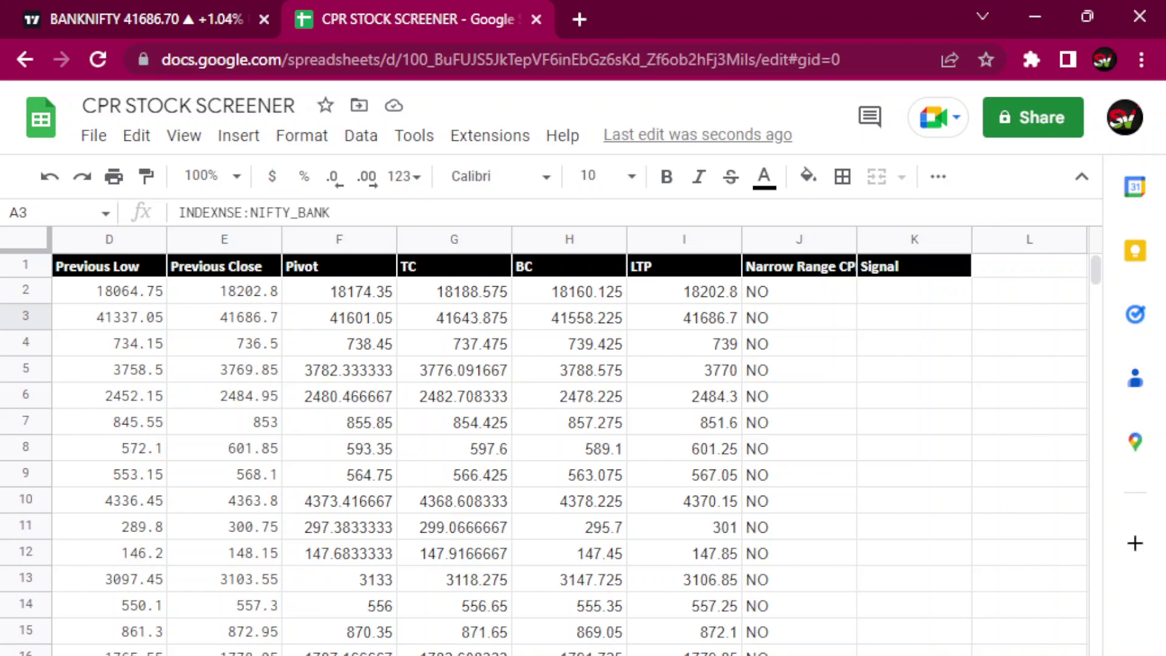
scroll(570, 452, "right", 4)
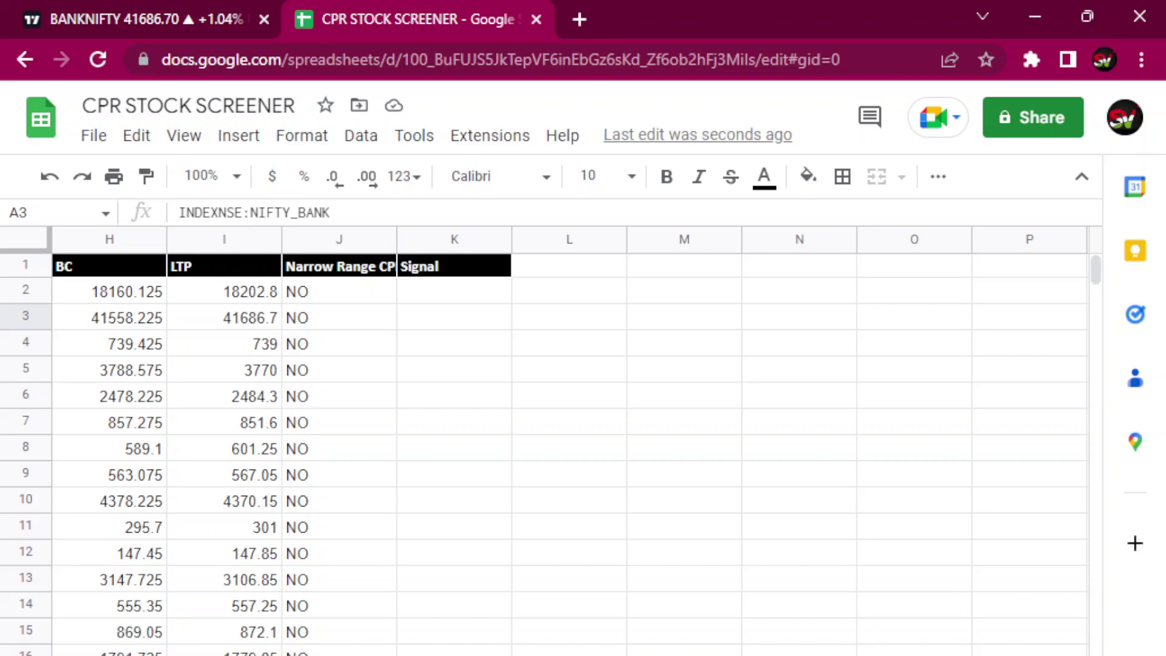
left_click(746, 655)
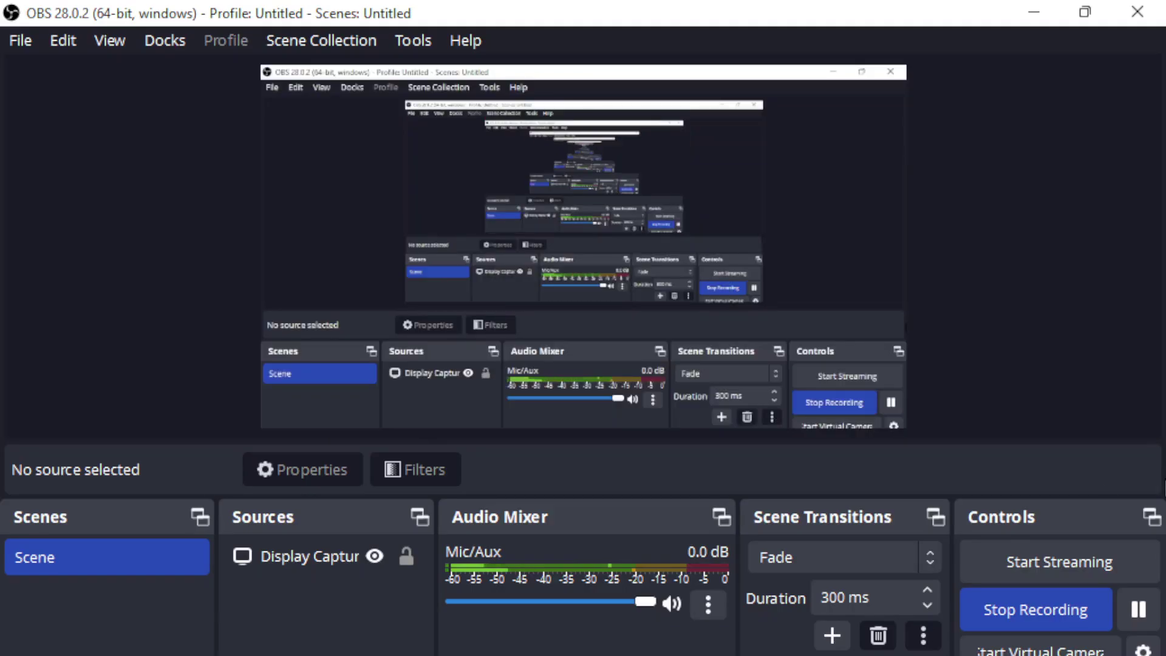